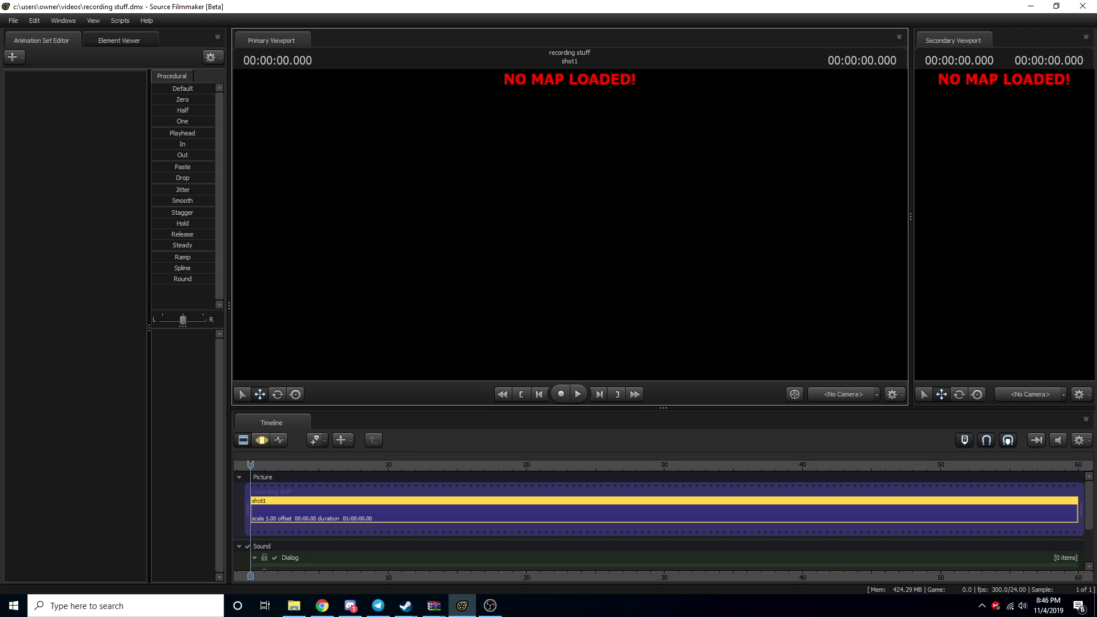
Step: Load a map into the empty shot1
right_click(444, 187)
click(471, 287)
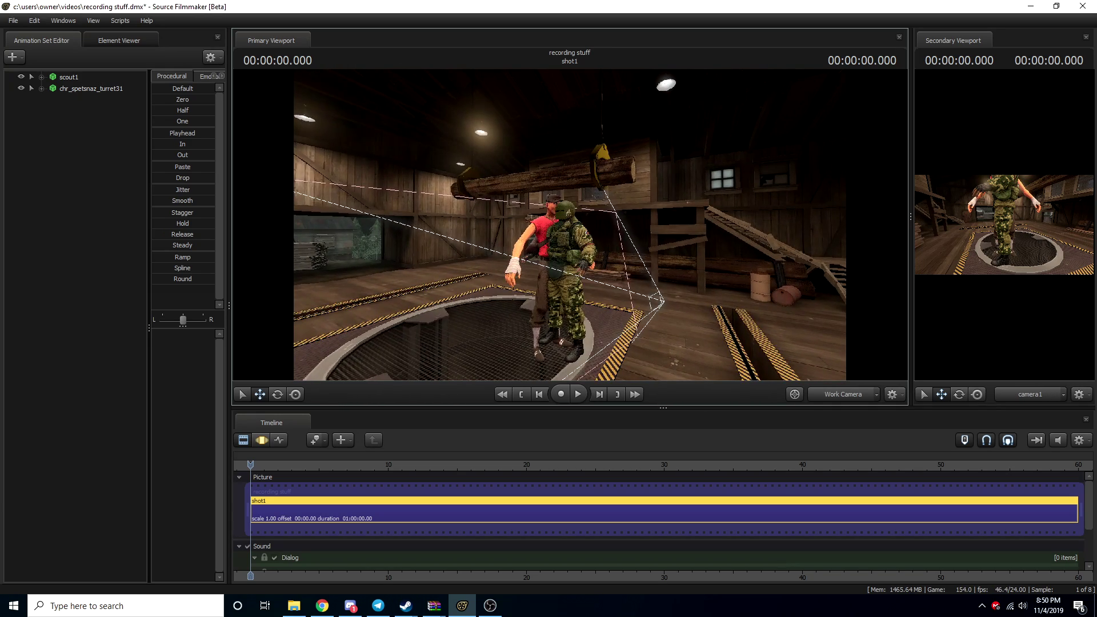
Step: In the Motion Editor, move chr_spetsnaz_turret31 by its rootTransform away from the Scout onto the open floor beyond the grate
key(w)
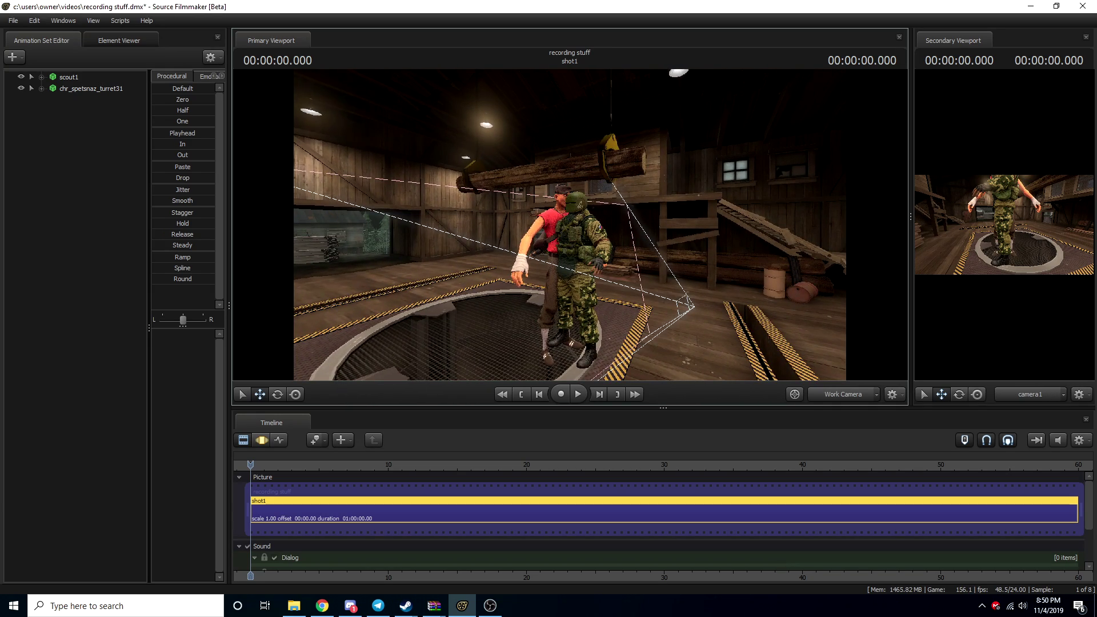
key(w)
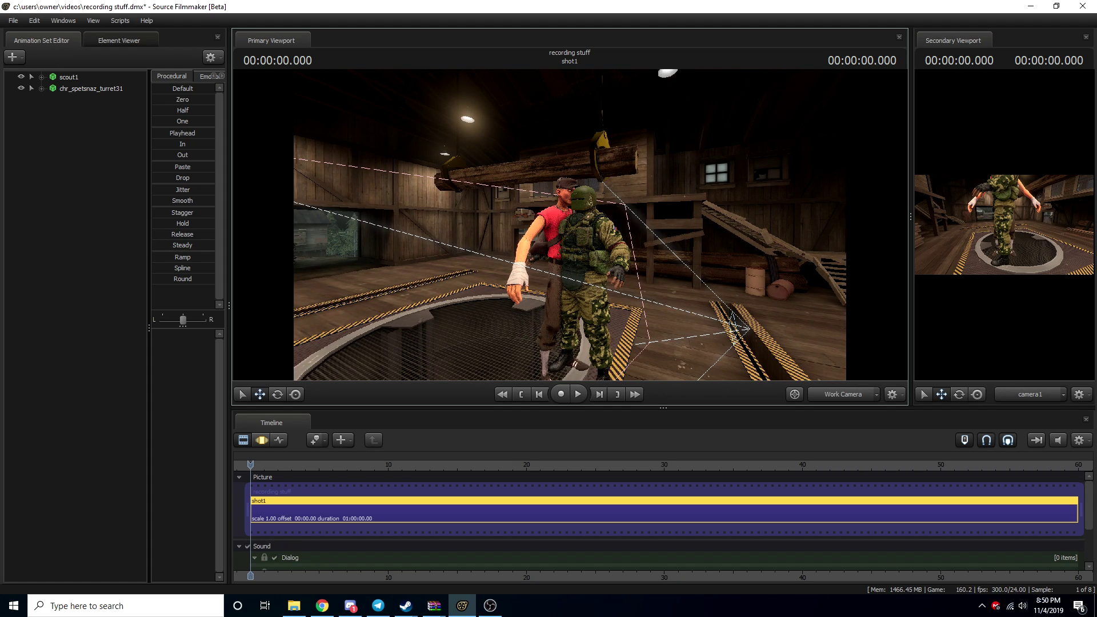
key(a)
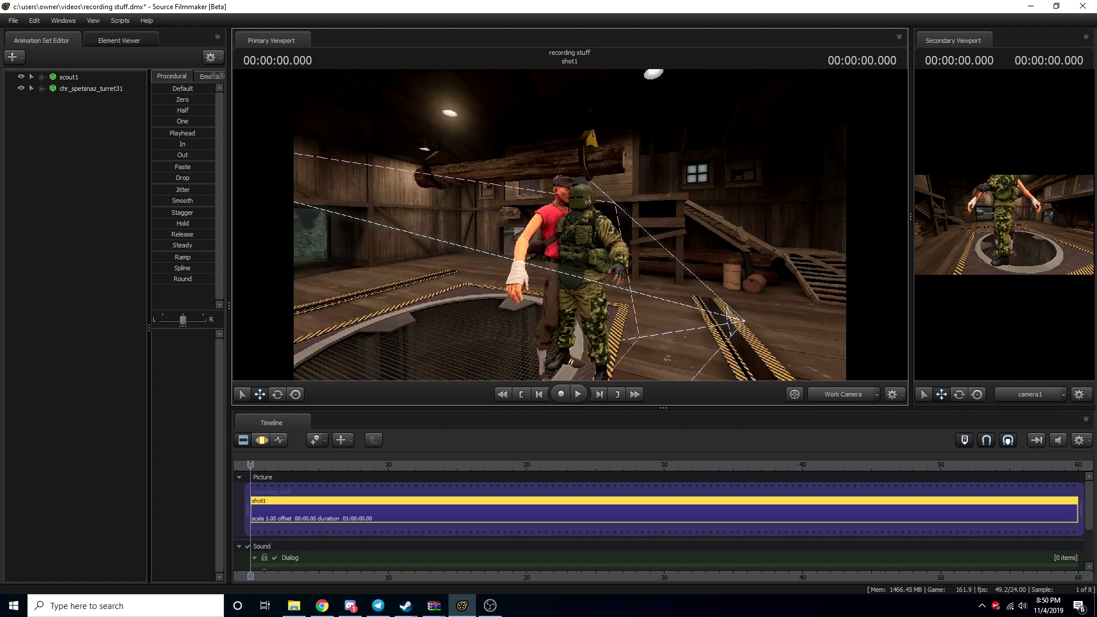
key(d)
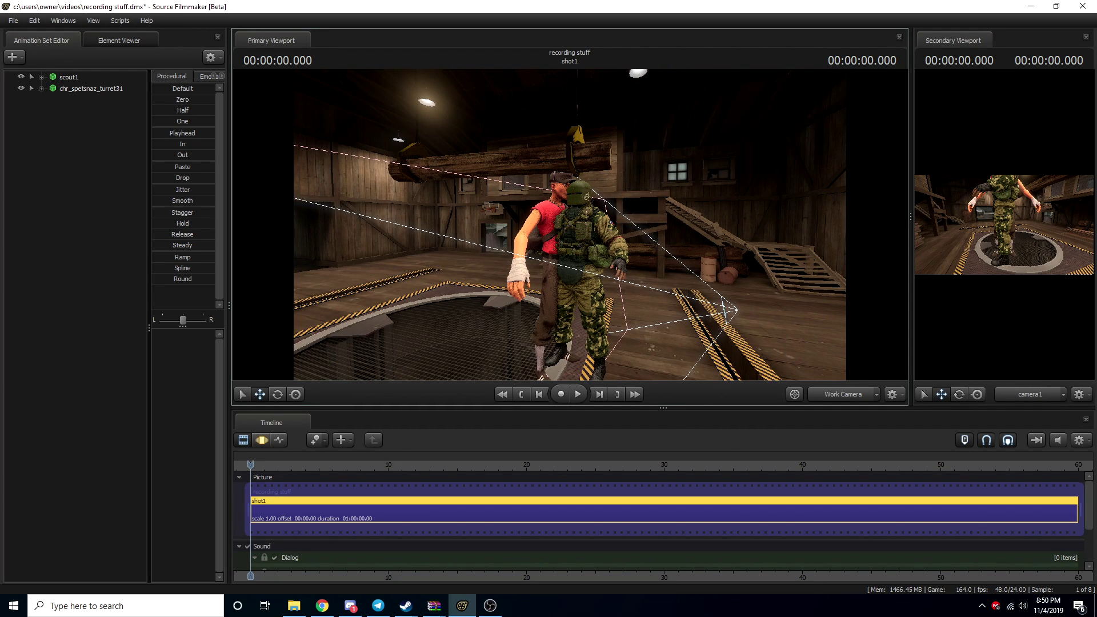
key(d)
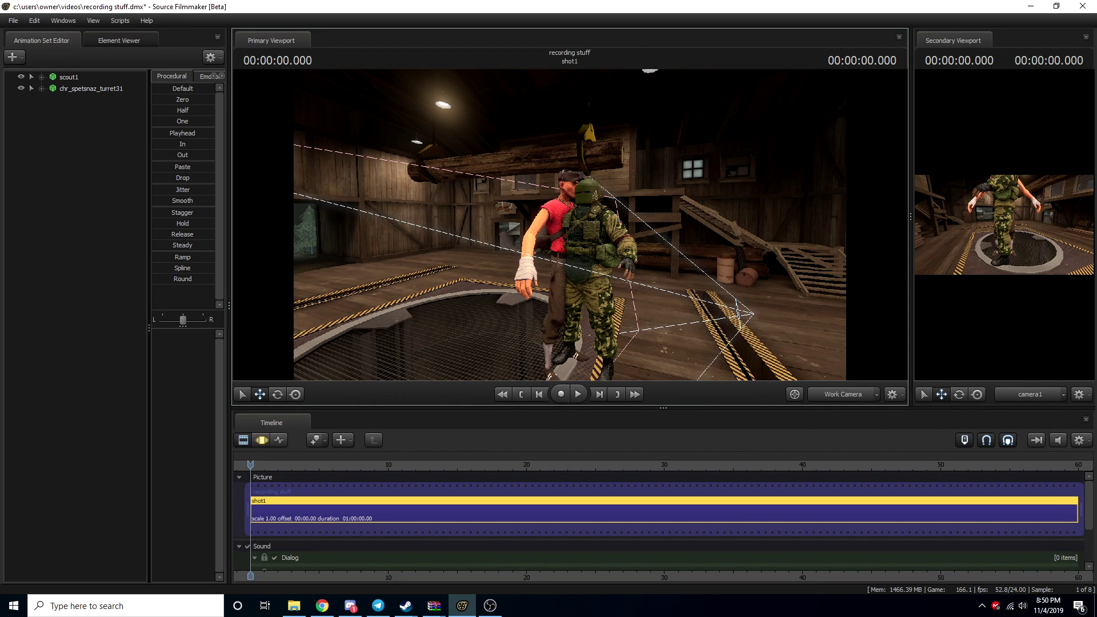
drag(570, 224, 570, 259)
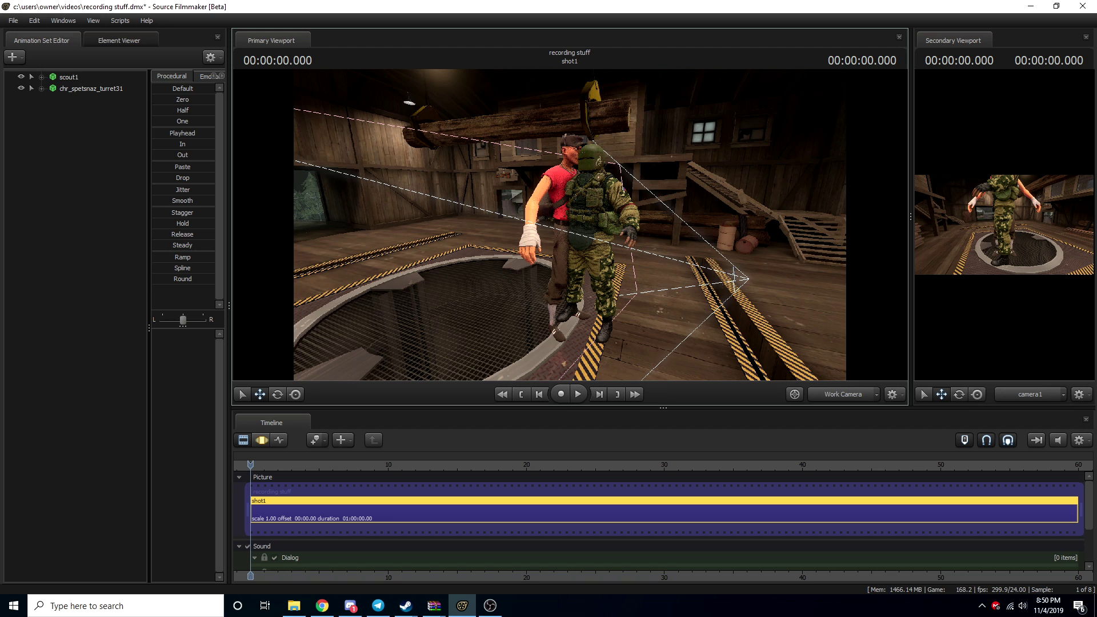
key(F3)
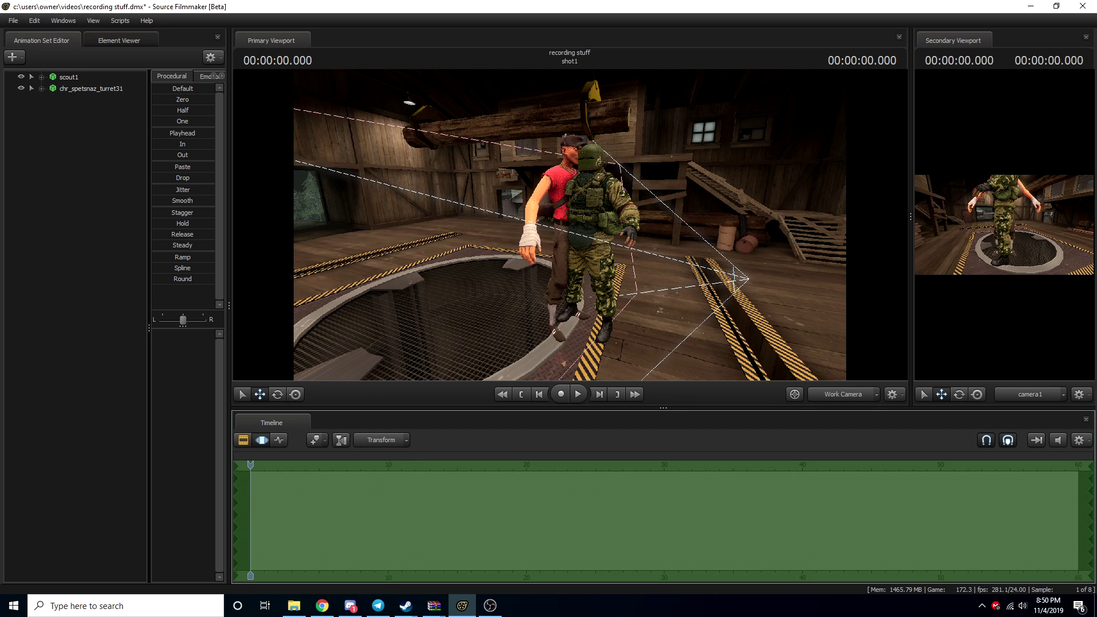
drag(572, 229, 569, 237)
key(ctrl)
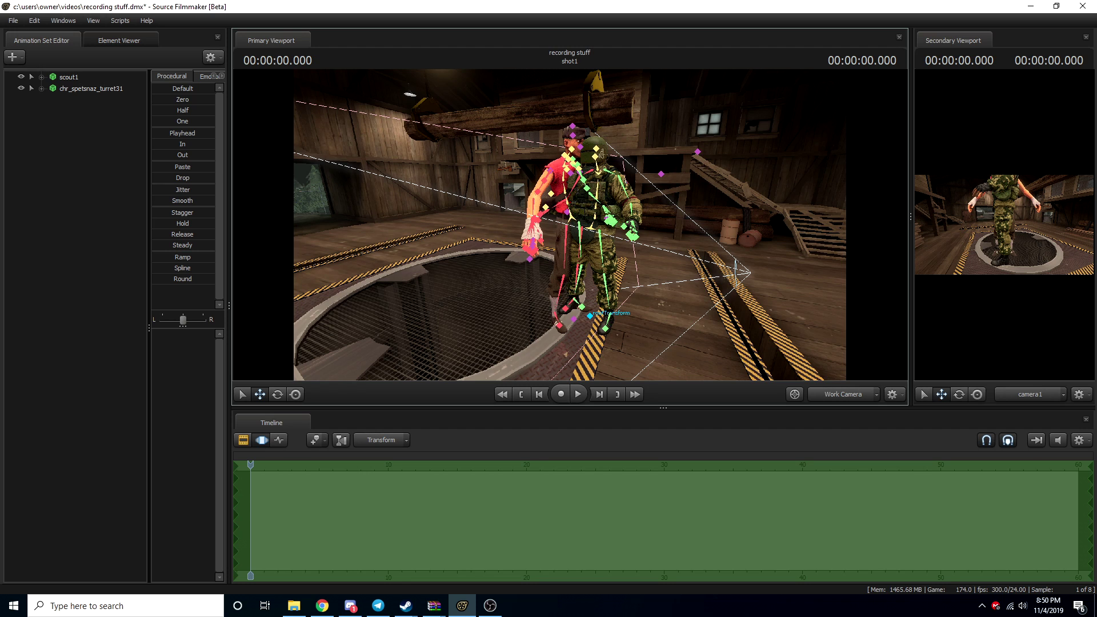
click(590, 315)
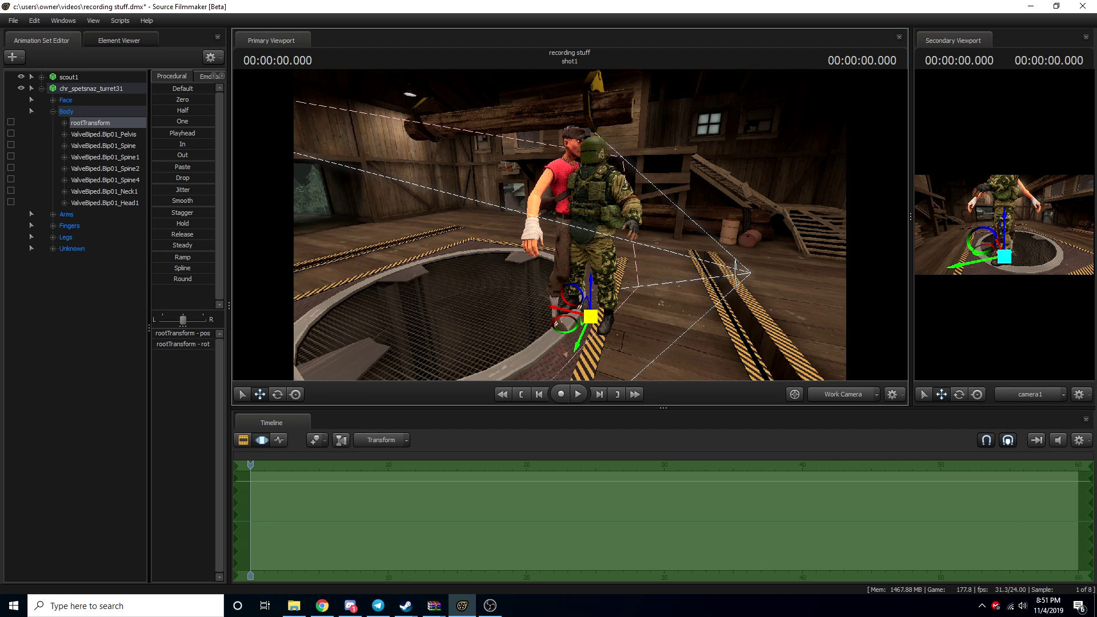
drag(591, 316, 469, 200)
drag(549, 228, 468, 243)
key(a)
key(s)
key(w)
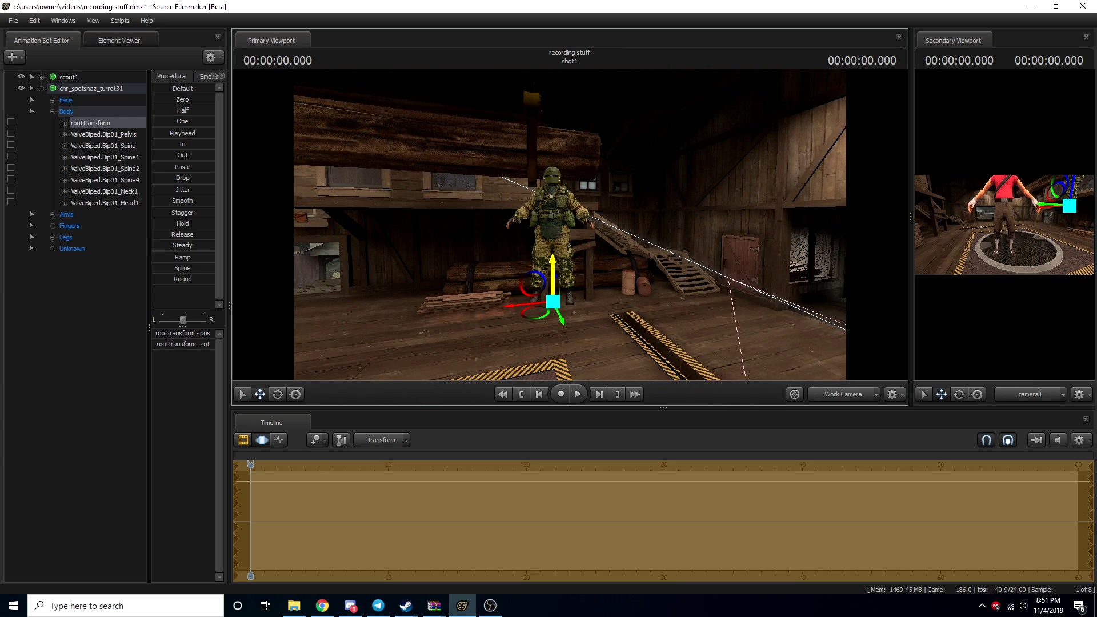
Step: Raise chr_spetsnaz_turret31 vertically off the floor to about the height of the hanging log
drag(552, 276, 552, 189)
drag(552, 188, 560, 164)
key(d)
key(a)
drag(546, 251, 392, 234)
key(a)
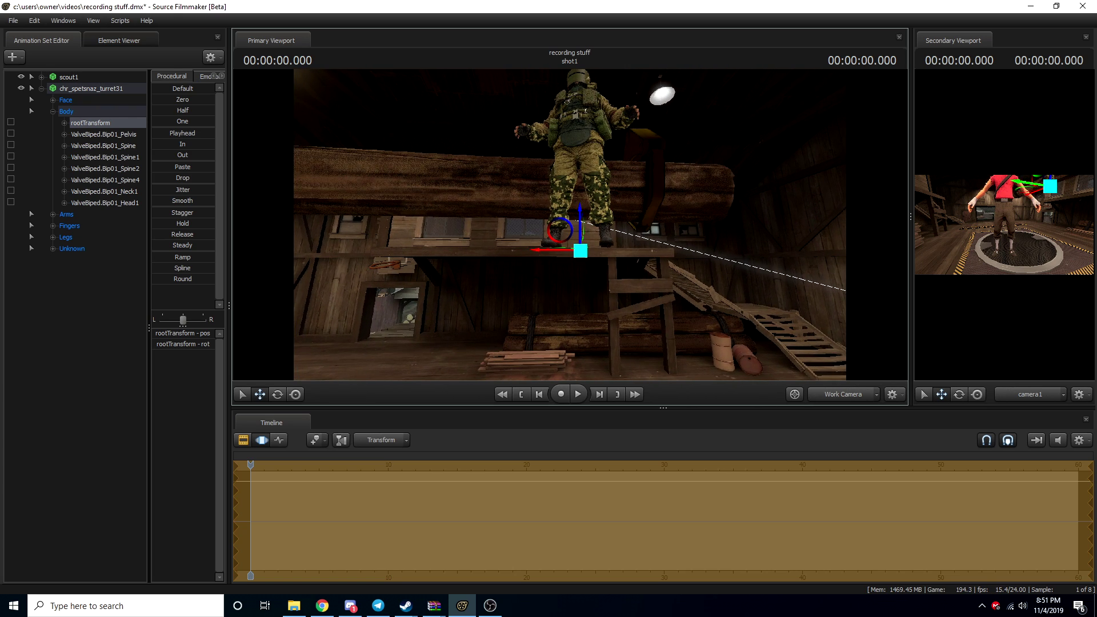
Step: Lift chr_spetsnaz_turret31 further so it hovers above the hanging log near the ceiling
key(e)
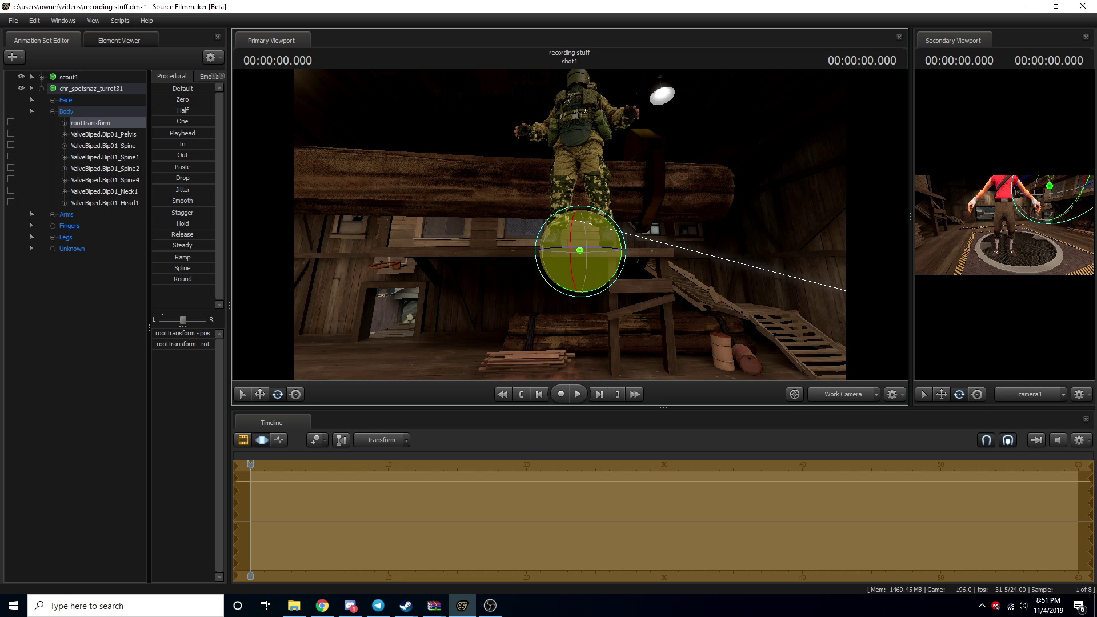
drag(591, 247, 383, 241)
key(d)
key(w)
key(a)
key(s)
key(w)
key(d)
key(w)
key(d)
key(w)
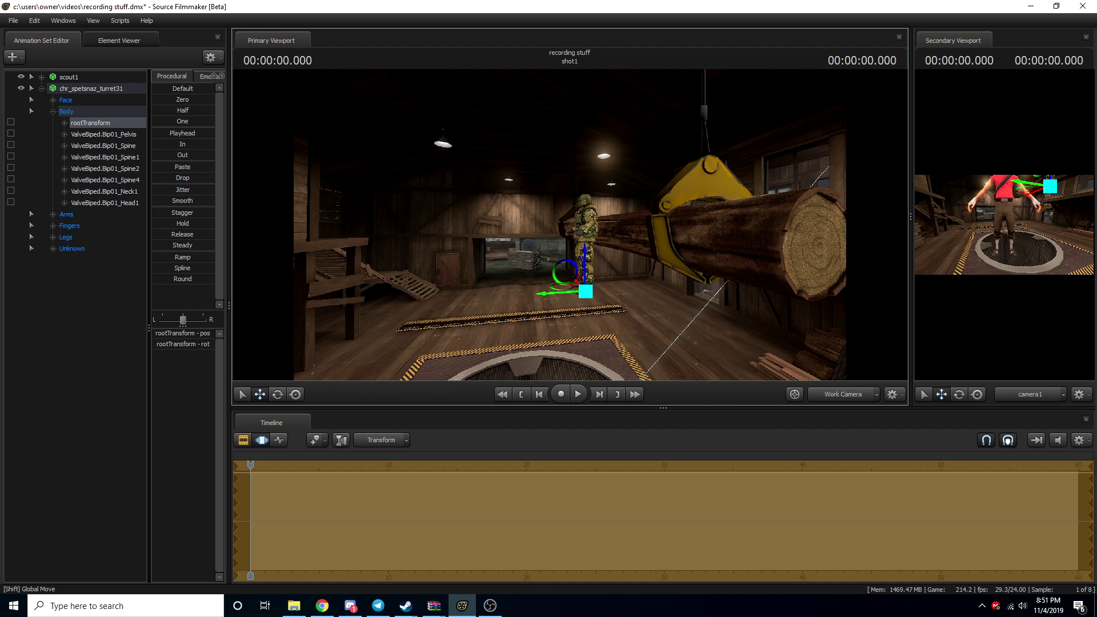
drag(584, 263, 818, 154)
key(a)
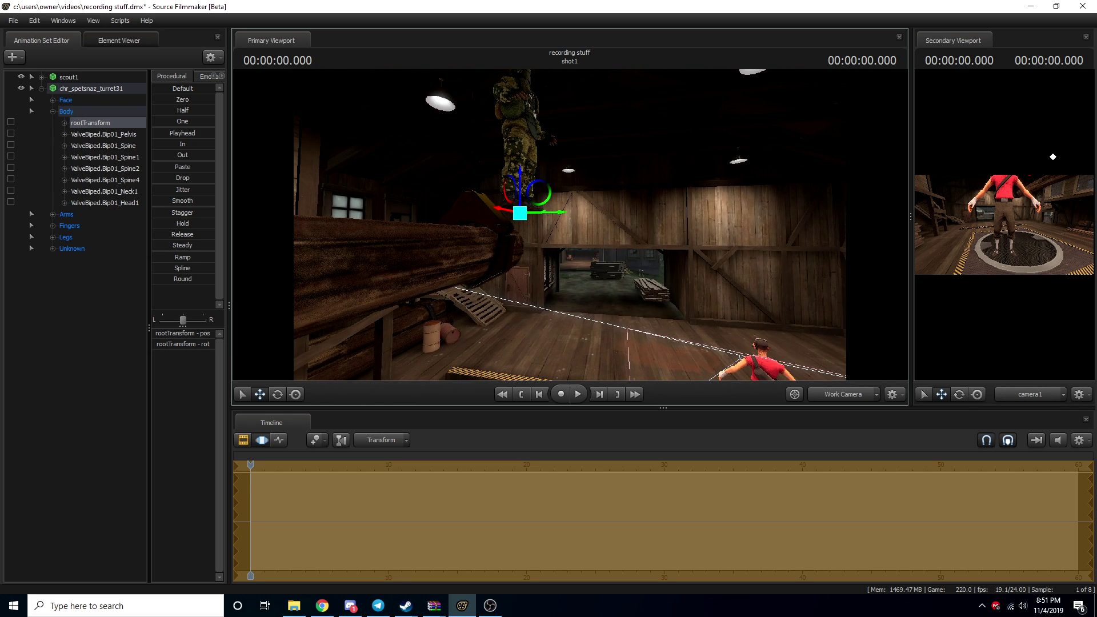
drag(537, 242, 537, 243)
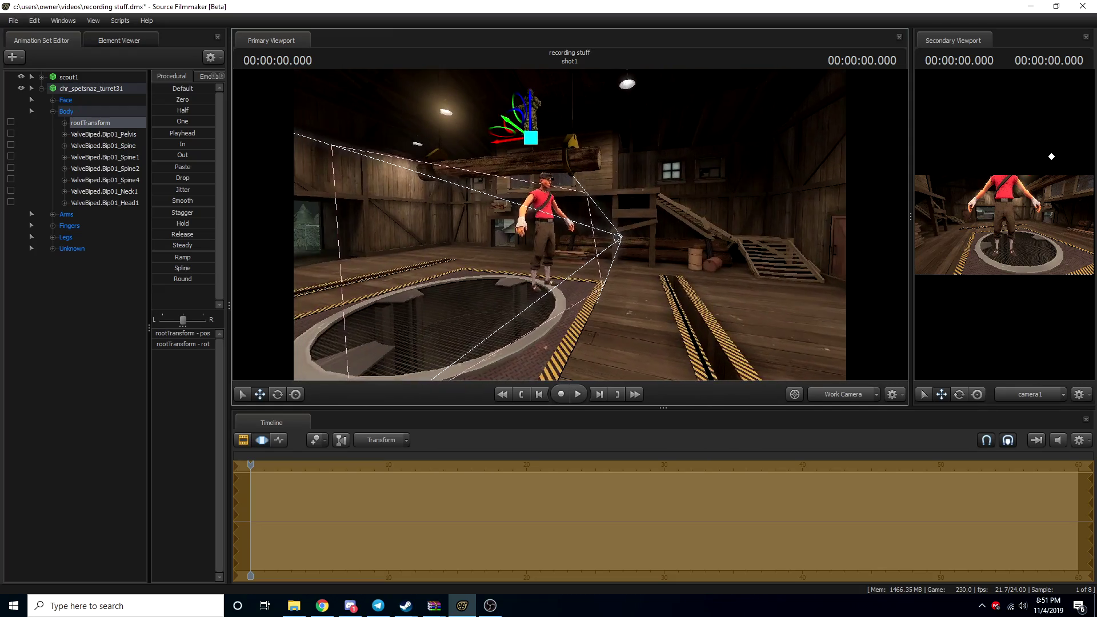
Step: Select scout1's rootTransform and shift the Scout to the far edge of the round grate
drag(569, 225, 657, 237)
key(ctrl)
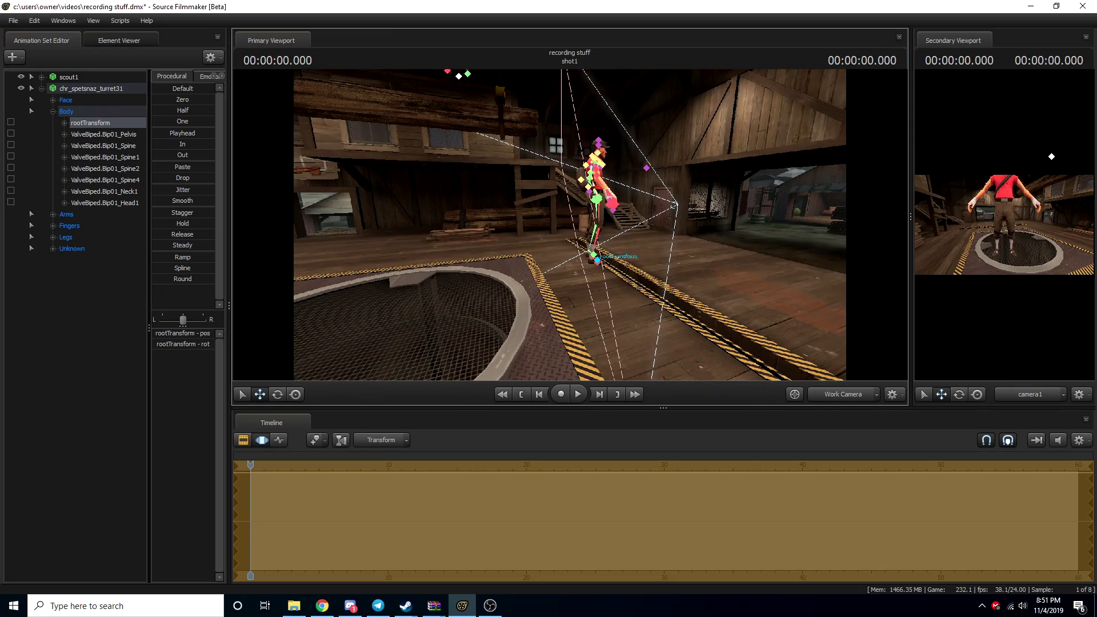
key(a)
drag(594, 258, 697, 261)
key(ctrl)
ctrl+click(536, 250)
key(w)
drag(548, 262, 632, 280)
key(a)
drag(496, 224, 497, 223)
drag(682, 270, 372, 280)
key(d)
drag(480, 223, 474, 224)
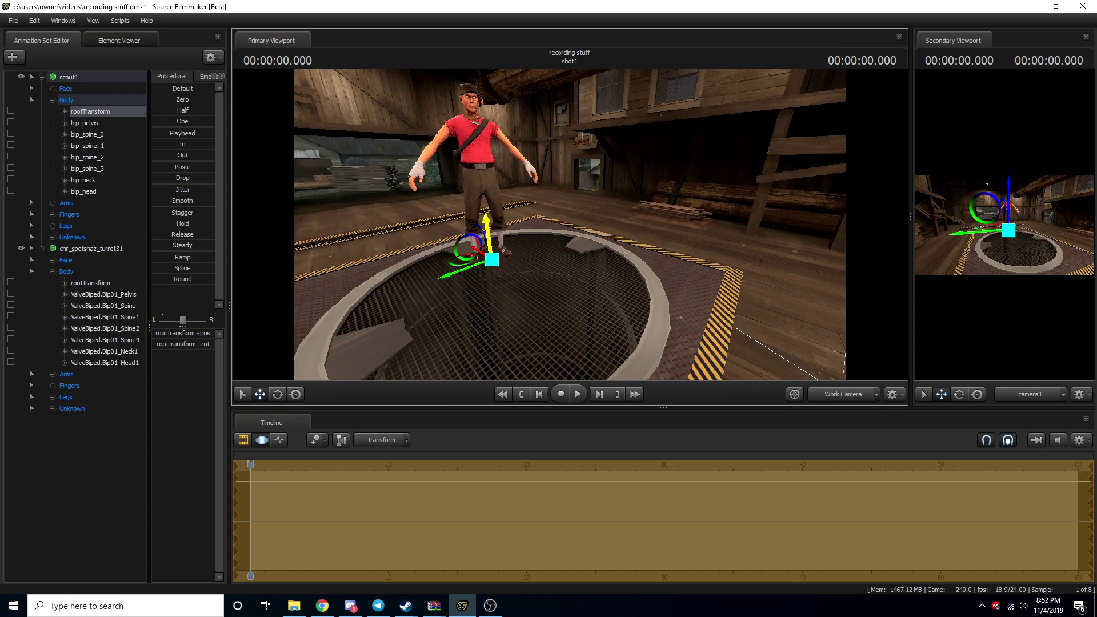
Step: Reposition the Scout onto the round grate, in front of and below the floating soldier
drag(492, 259, 660, 280)
key(a)
drag(537, 271, 587, 241)
key(d)
key(a)
drag(577, 257, 617, 160)
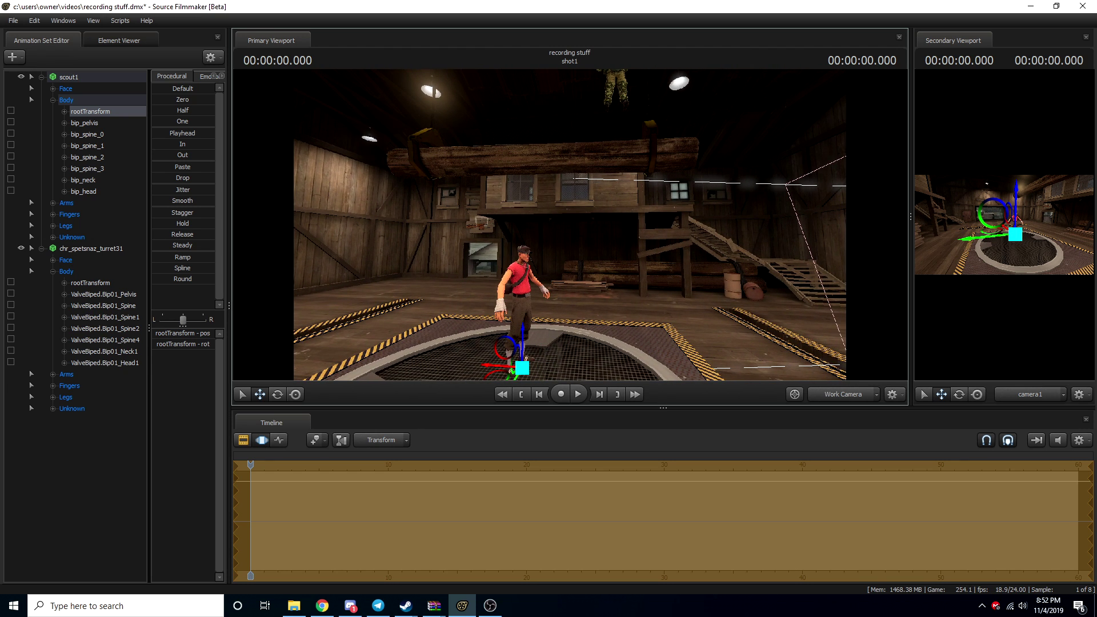
key(d)
drag(617, 160, 525, 182)
key(d)
key(d)
mouse_move(633, 190)
mouse_down()
mouse_move(577, 197)
mouse_move(615, 190)
mouse_up()
key(s)
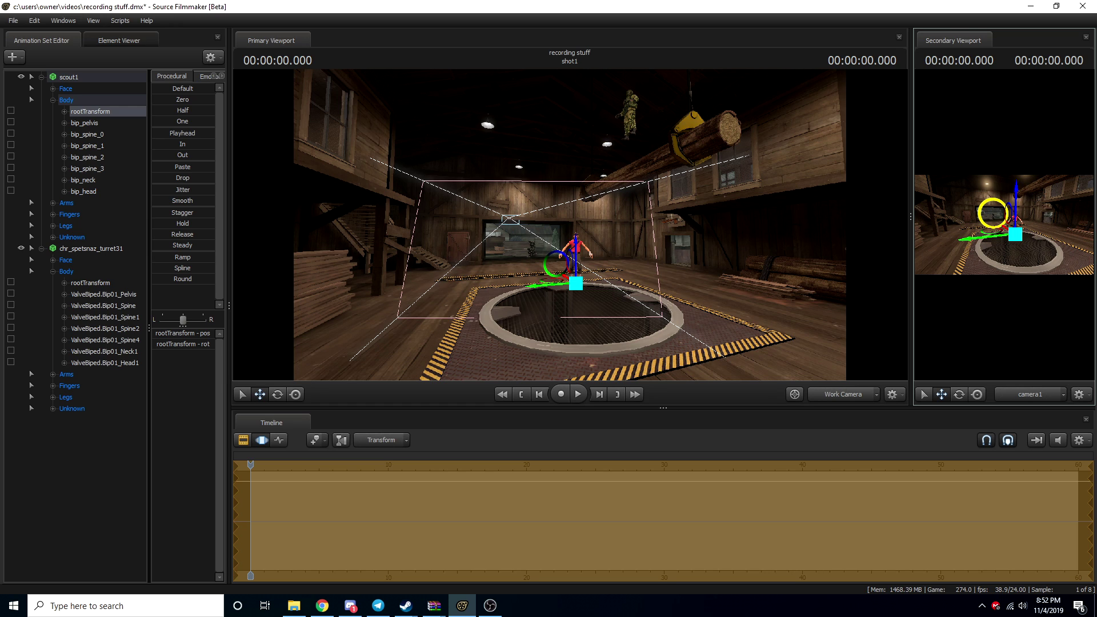
drag(995, 214, 994, 210)
key(ctrl+z)
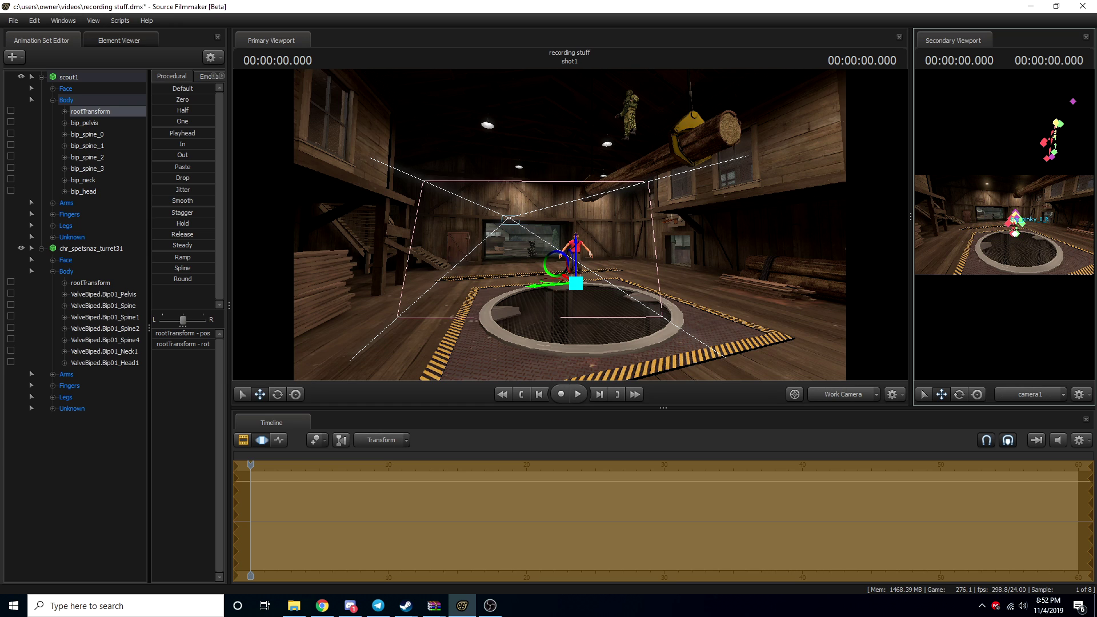
mouse_move(1001, 220)
mouse_down()
mouse_move(1013, 233)
mouse_move(990, 214)
mouse_move(993, 225)
mouse_move(995, 212)
mouse_up()
key(ctrl+z)
Step: Enlarge the secondary viewport and fly camera1 to a low angle looking up at the Scout with the soldier floating above
key(w)
key(w)
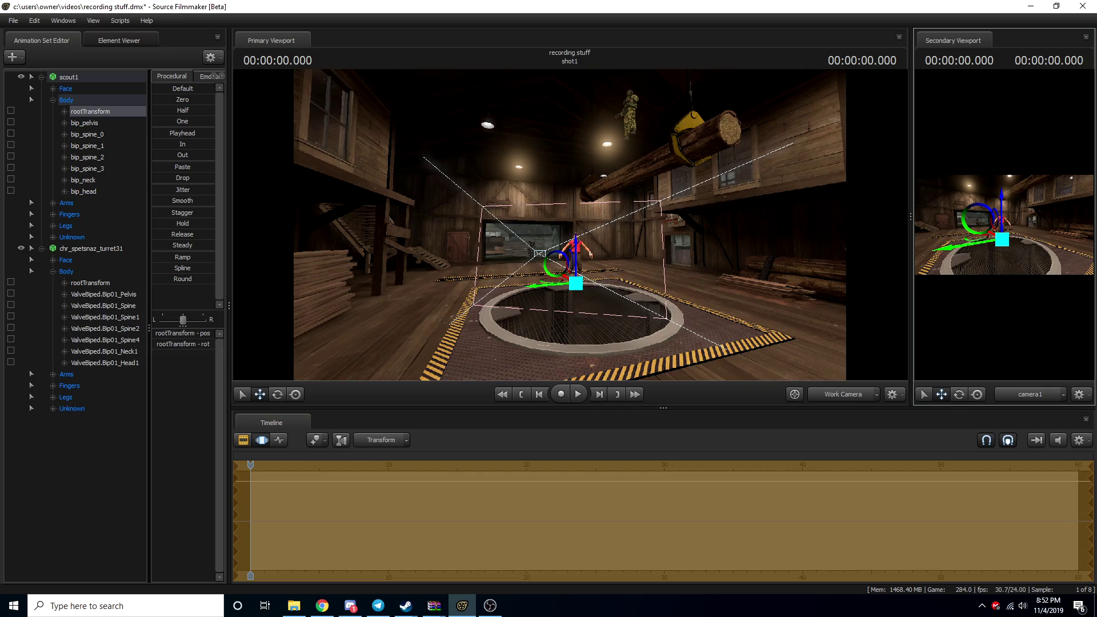
drag(910, 217, 536, 217)
drag(817, 225, 781, 216)
key(a)
key(w)
key(w)
key(s)
key(s)
key(w)
key(d)
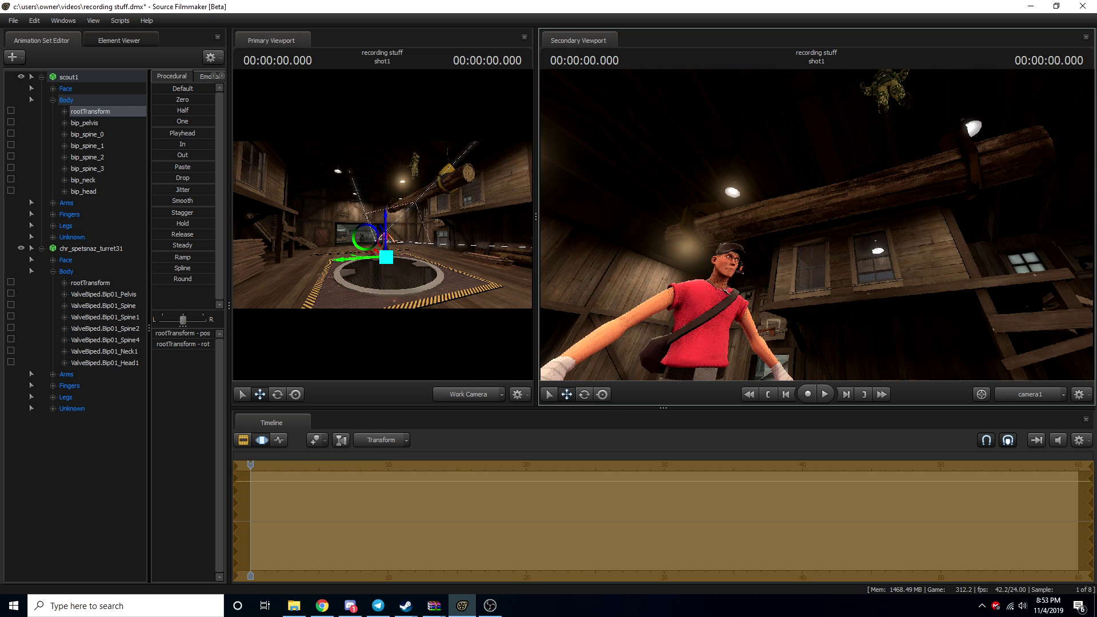
Step: Fine-tune camera1's low angle to frame the Scout's head and chest beneath the log and the floating soldier
key(s)
drag(780, 216, 778, 220)
key(w)
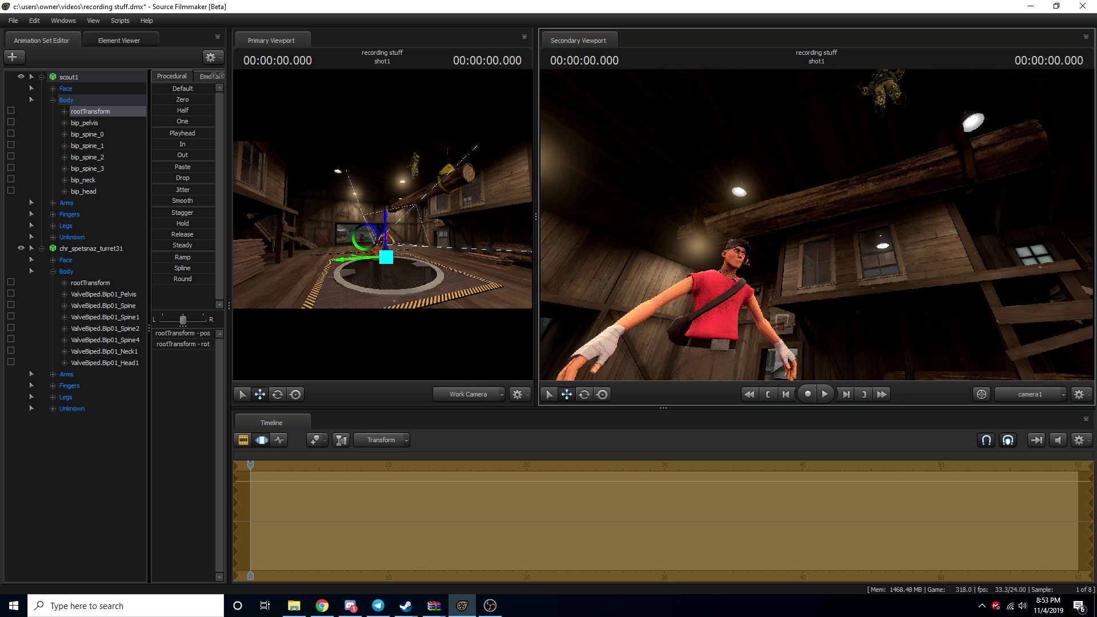
key(s)
drag(777, 220, 774, 220)
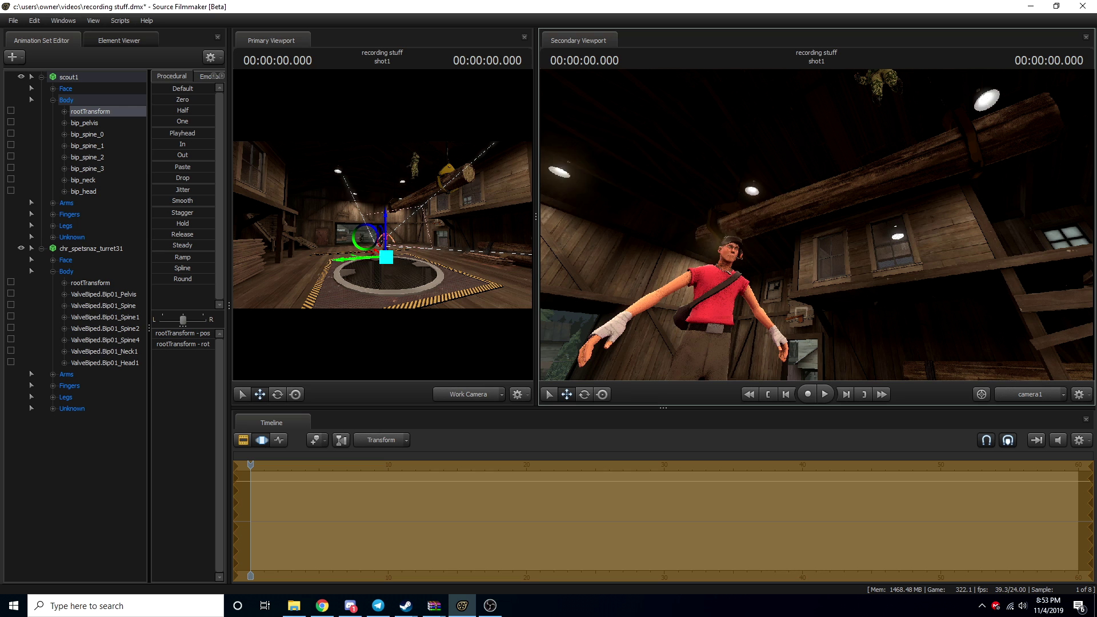
key(w)
drag(774, 221, 777, 212)
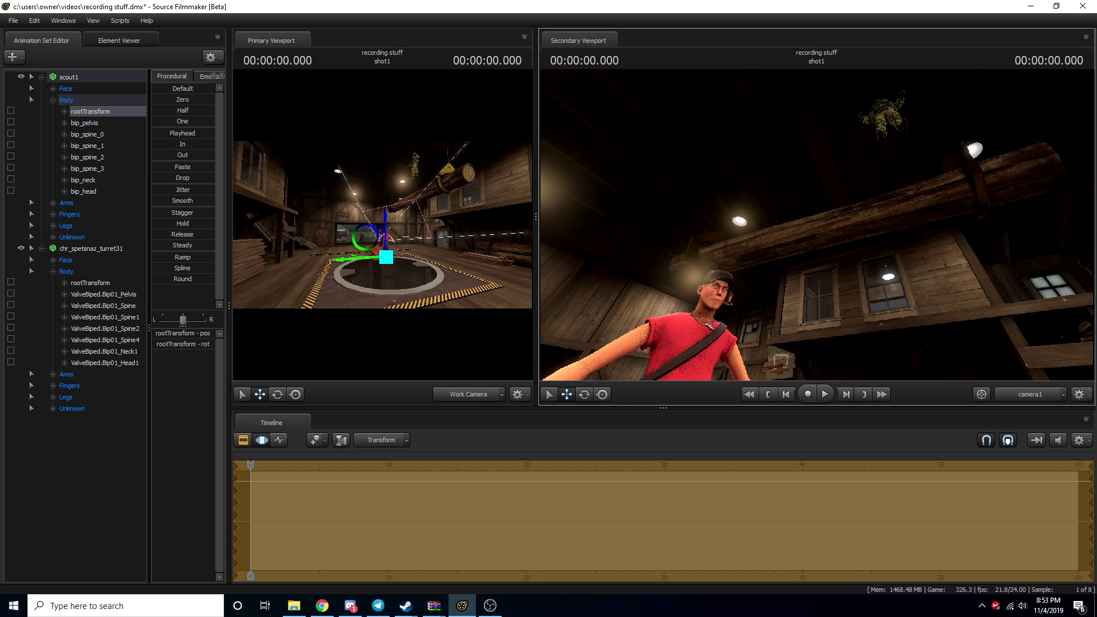
Step: Pull camera1 back and lower to show the Scout's body from the legs up, with the soldier overhead
mouse_move(777, 212)
mouse_down()
mouse_move(777, 282)
mouse_move(775, 213)
mouse_move(776, 273)
mouse_move(776, 215)
mouse_move(775, 273)
mouse_move(776, 216)
mouse_move(764, 221)
mouse_up()
key(s)
key(s)
key(w)
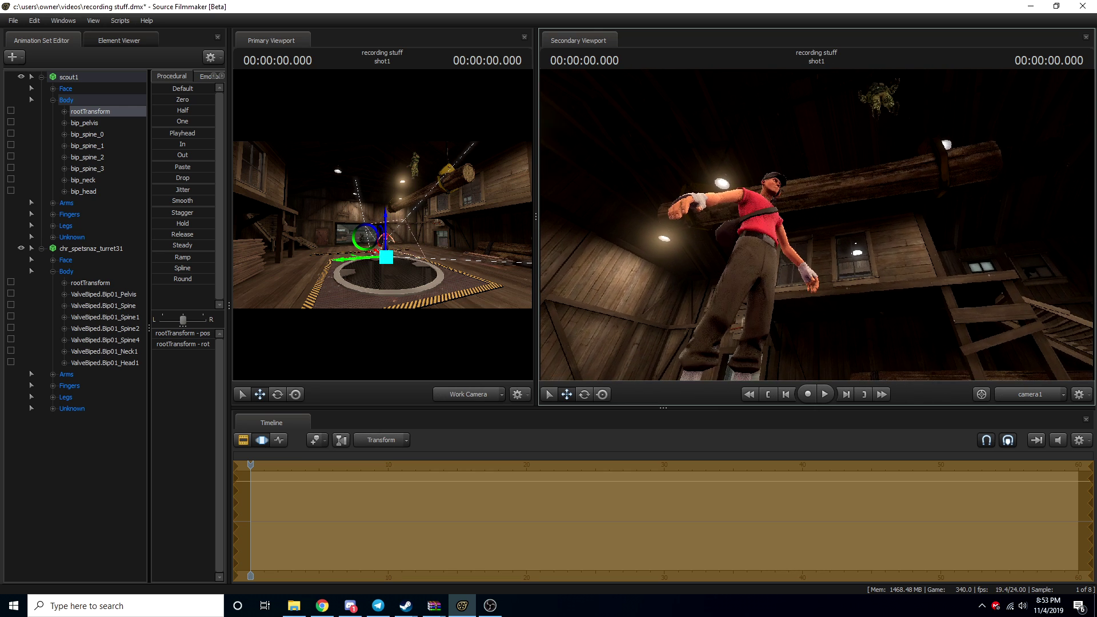
key(w)
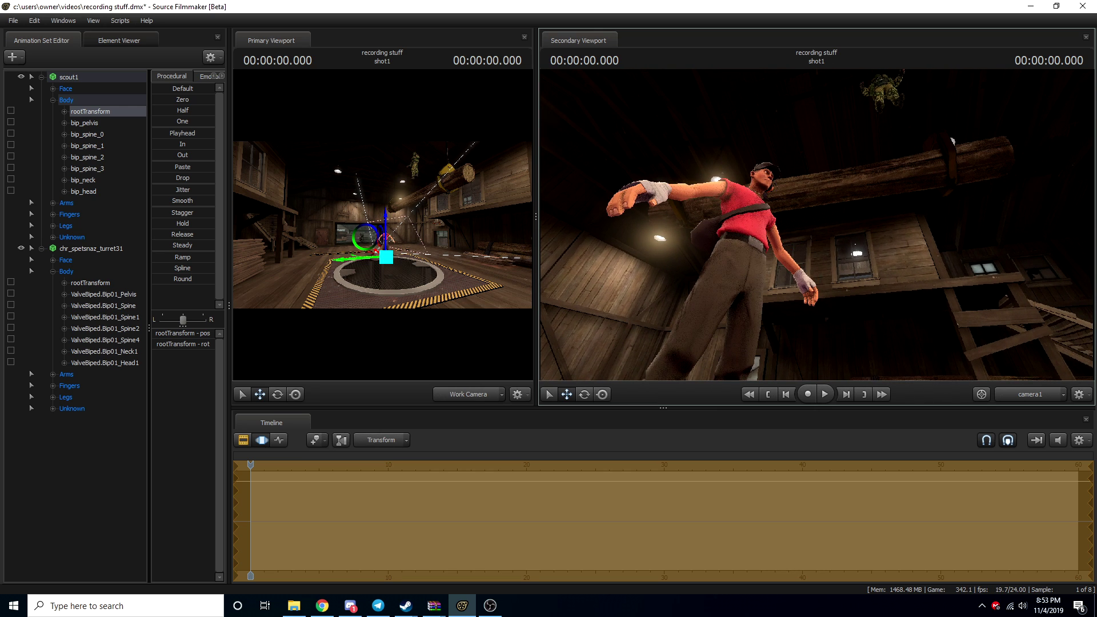
drag(764, 222, 766, 216)
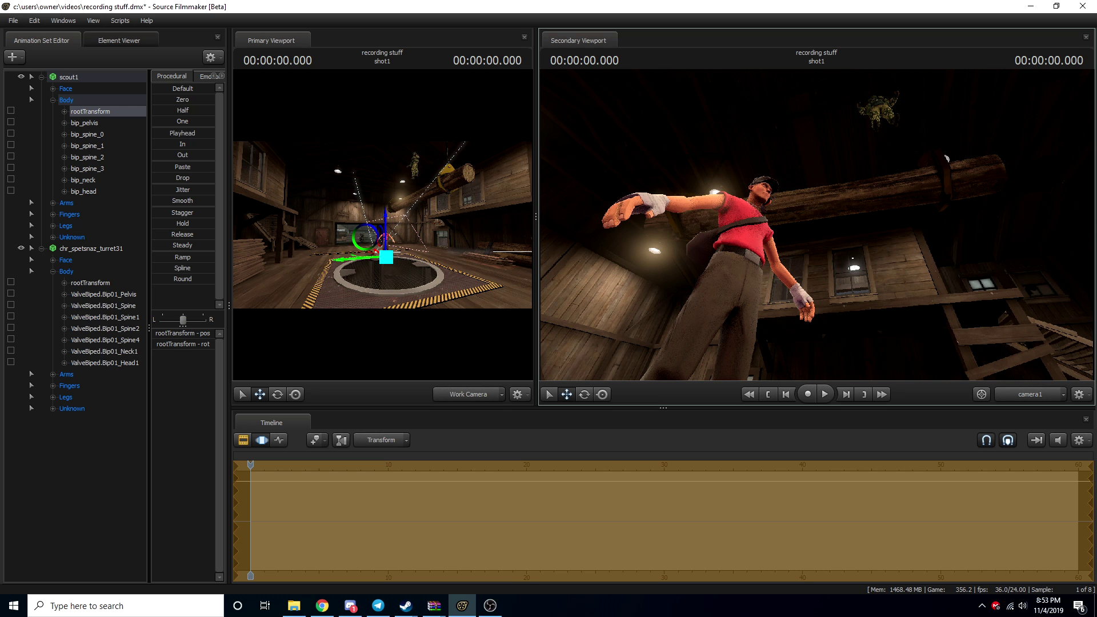
Step: Move camera1 closer to frame the Scout from the thighs up against the hanging log
scroll(817, 225, up, 10)
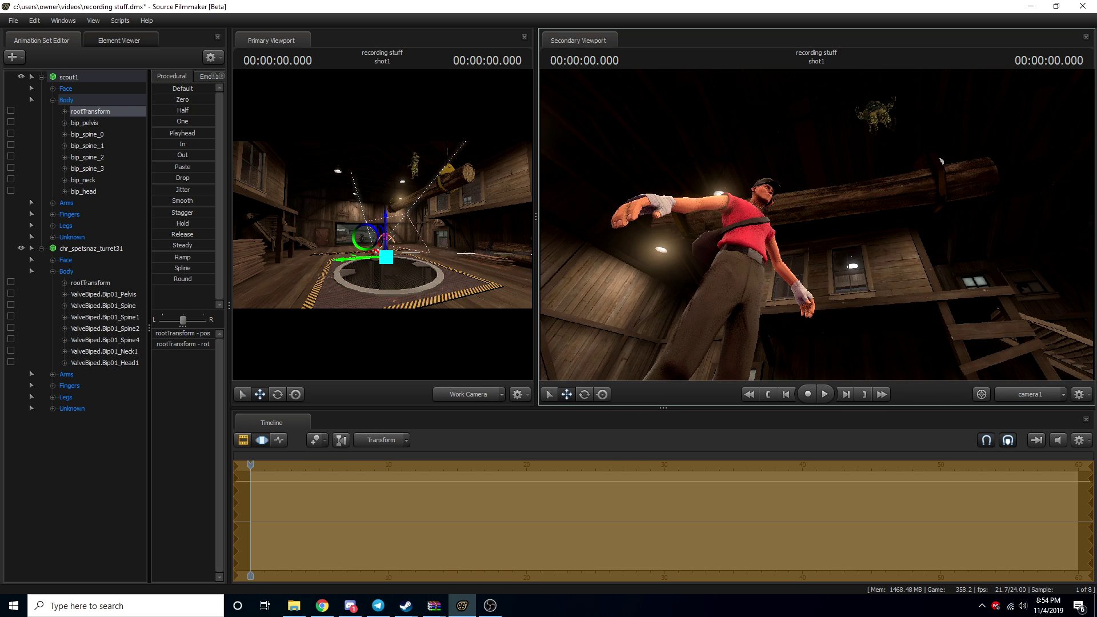
scroll(817, 225, up, 2)
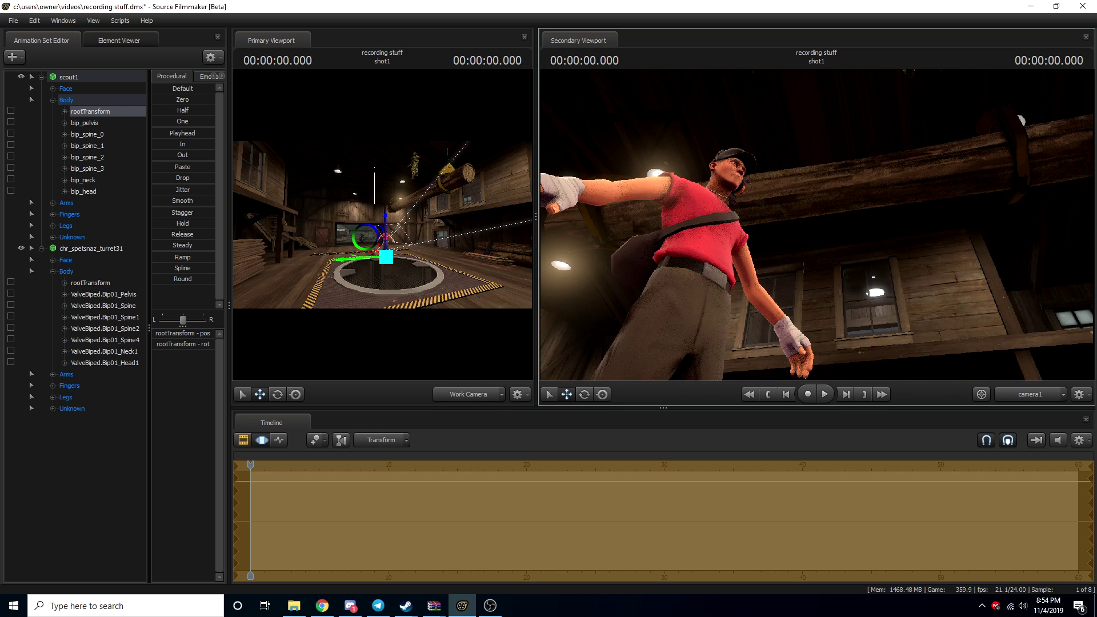
key(w)
key(w)
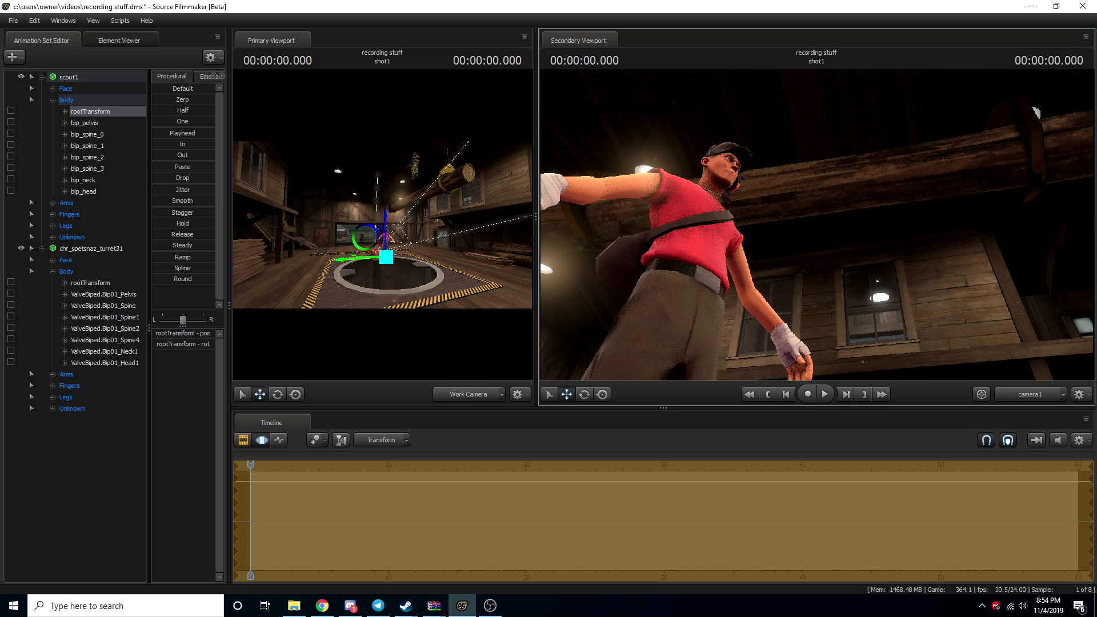
scroll(816, 225, down, 4)
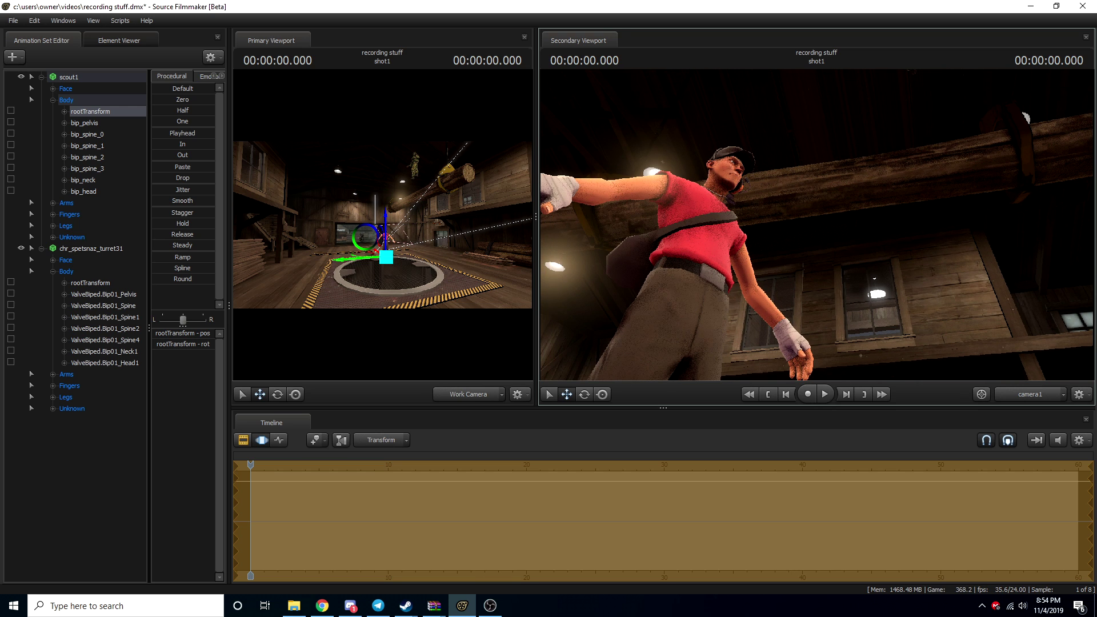
Step: Widen the primary viewport and bring the work camera up to the Scout on the grate
drag(536, 217, 645, 217)
drag(491, 229, 489, 269)
key(w)
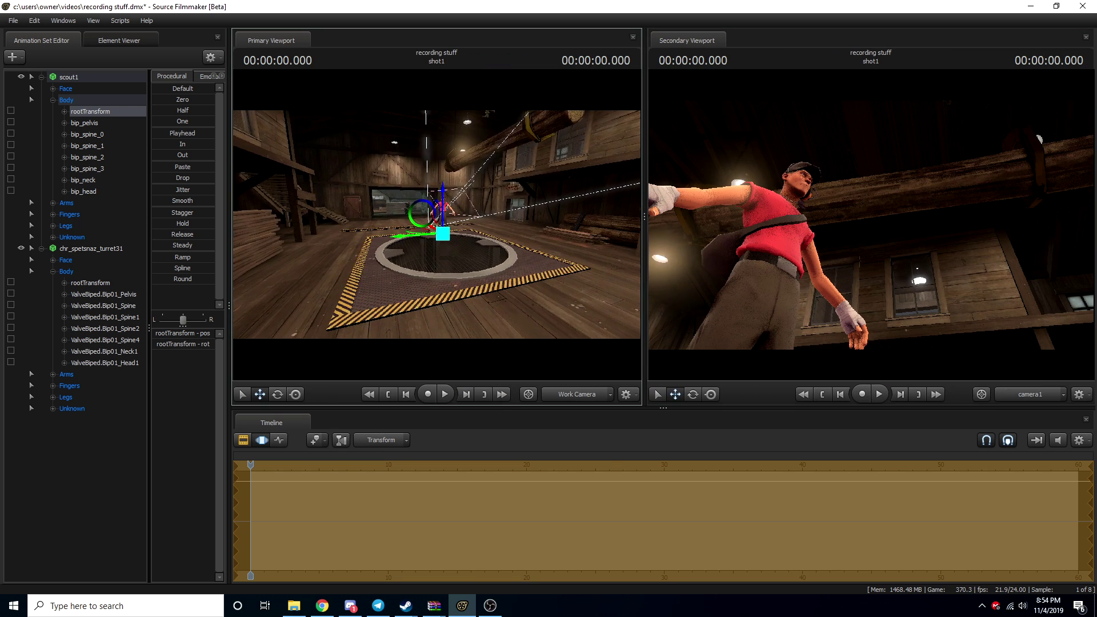
key(w)
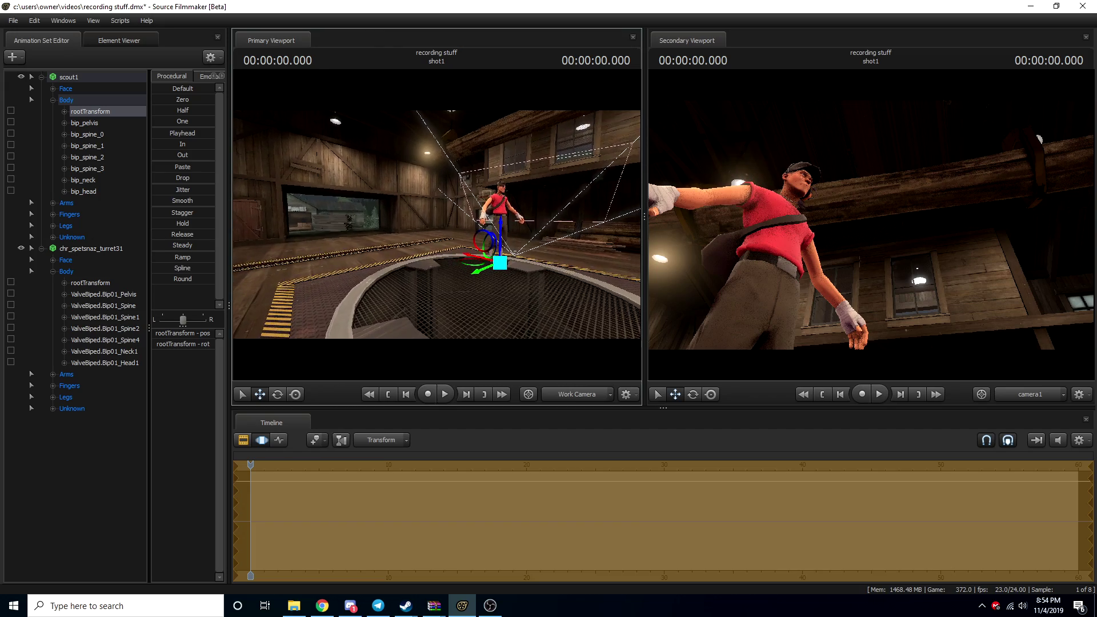
Step: Bring the work camera close to the Scout and move his face's view target nearer to his head
drag(488, 269, 537, 260)
key(w)
key(w)
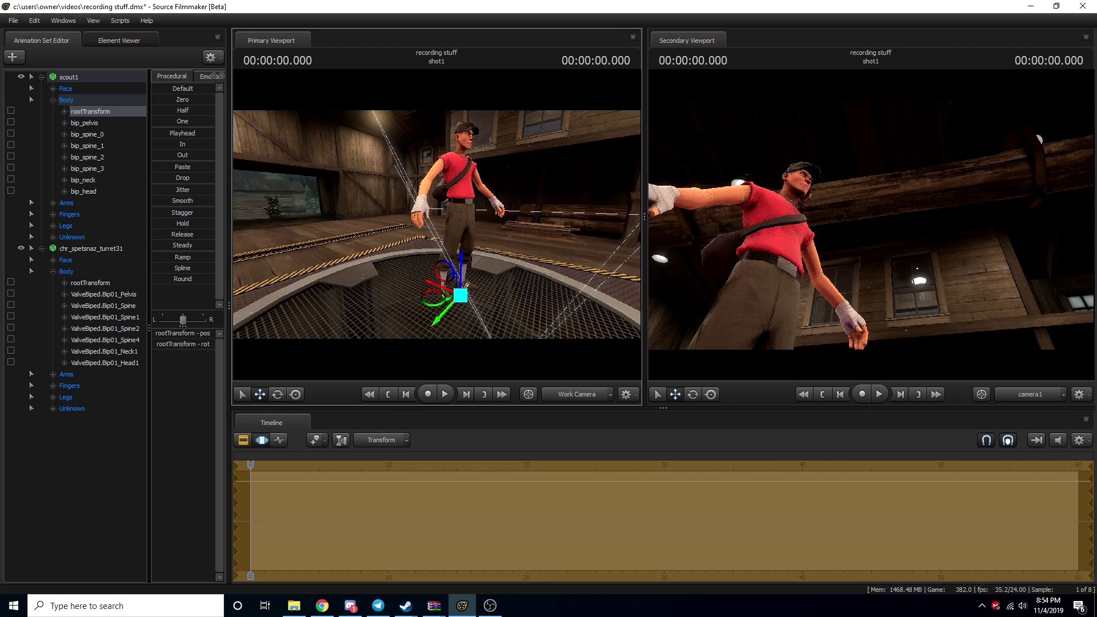
click(67, 100)
click(65, 89)
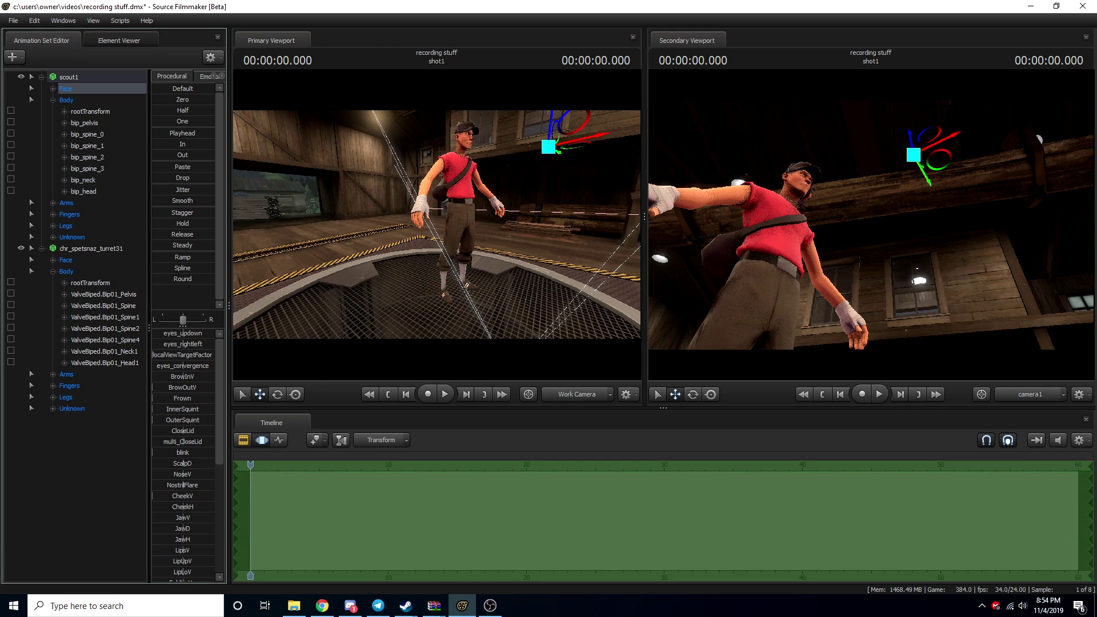
click(66, 100)
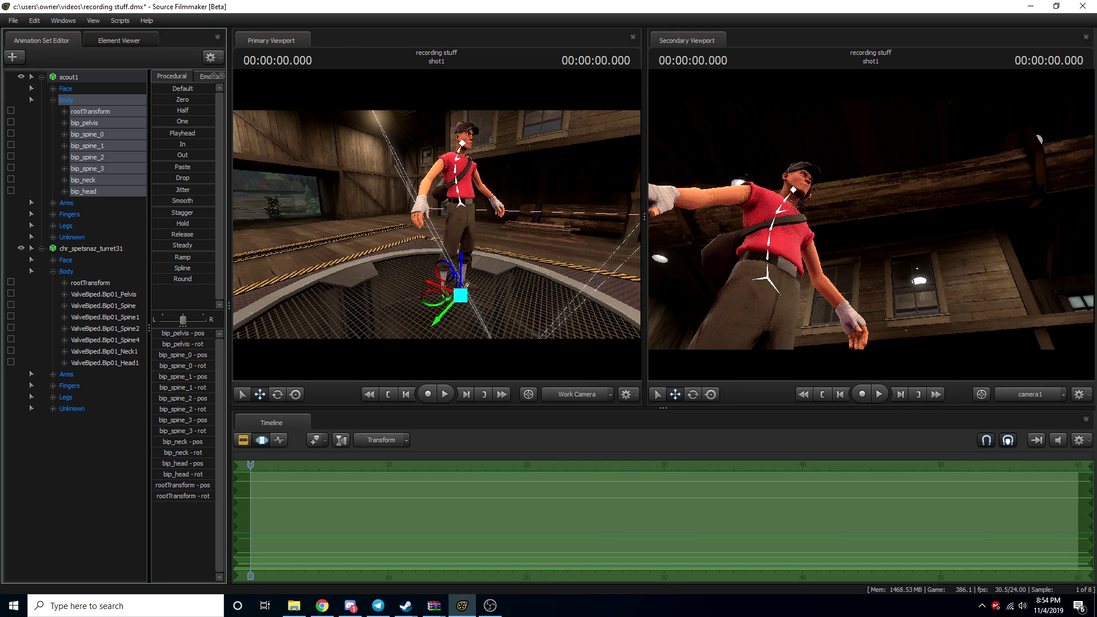
click(66, 89)
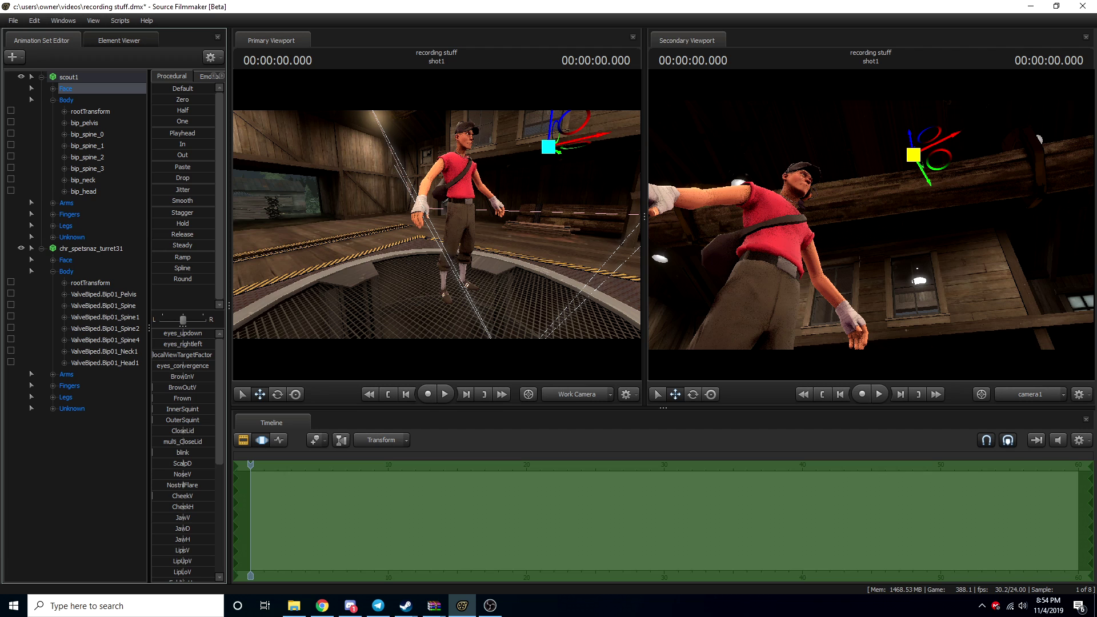
drag(914, 155, 726, 199)
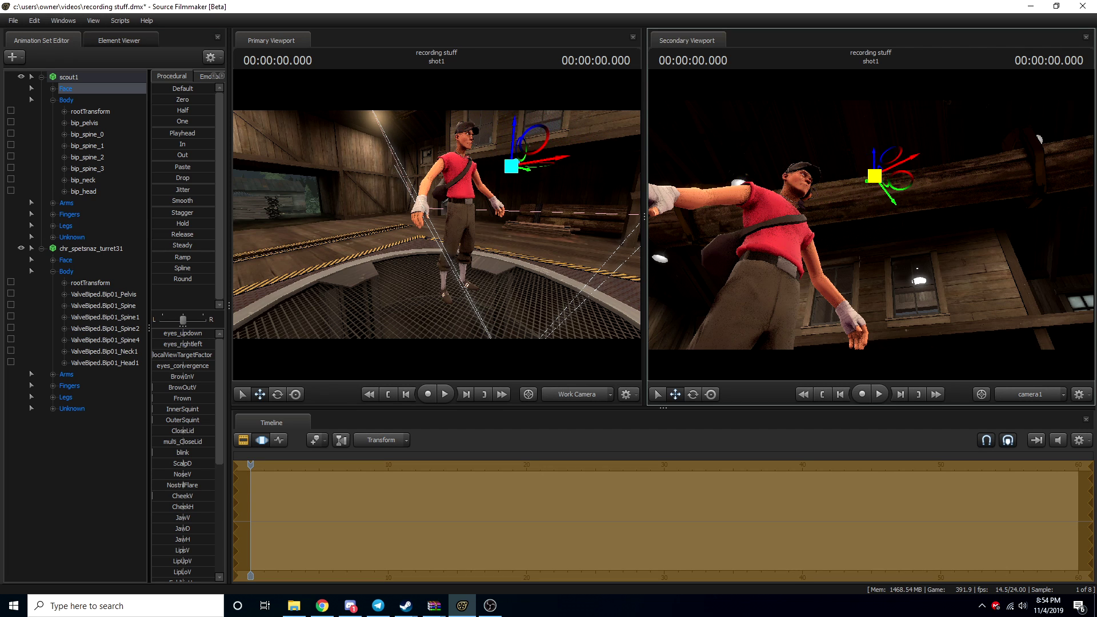
Step: Line up the Scout's view target in front of his face as seen from the front
key(w)
key(d)
drag(437, 225, 419, 195)
key(s)
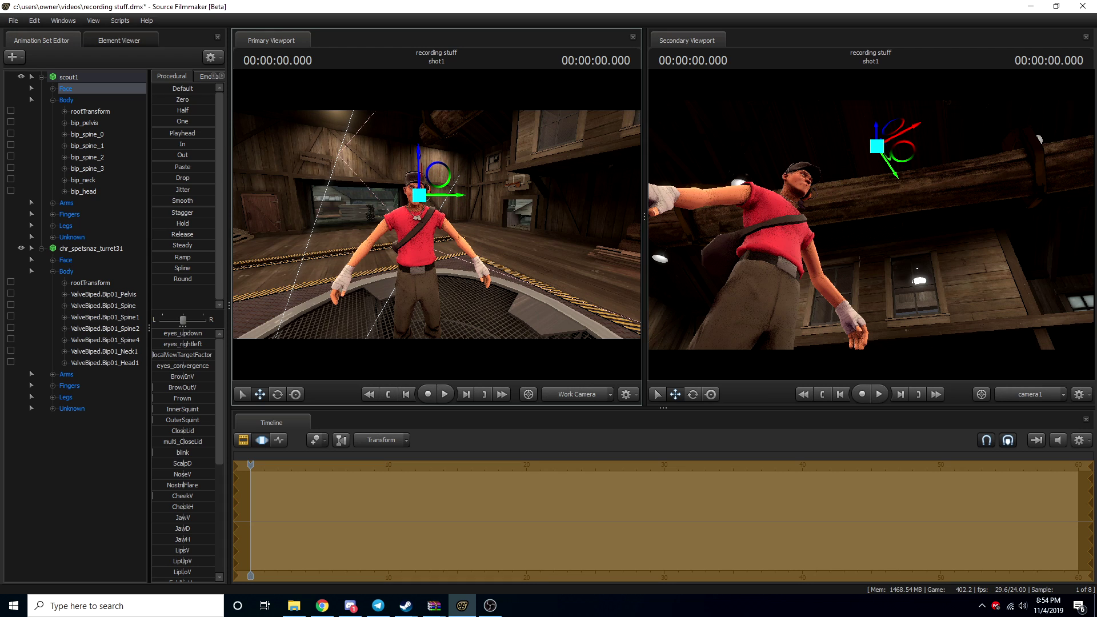
Step: Select the whole scout1 model and rotate it about its root so his body turns toward camera1
click(66, 100)
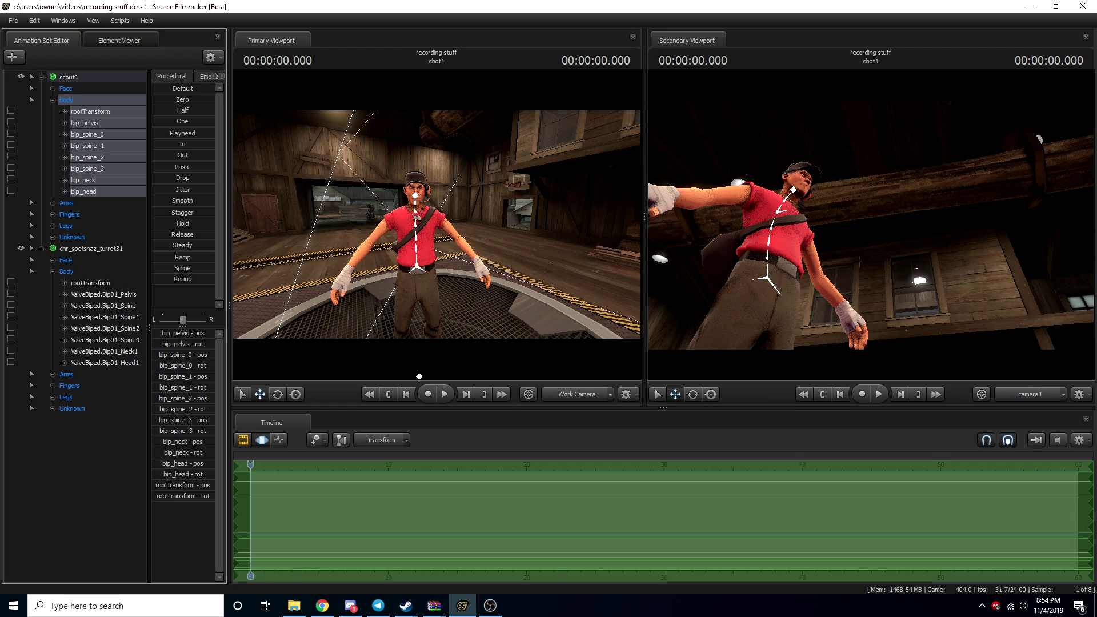
click(69, 78)
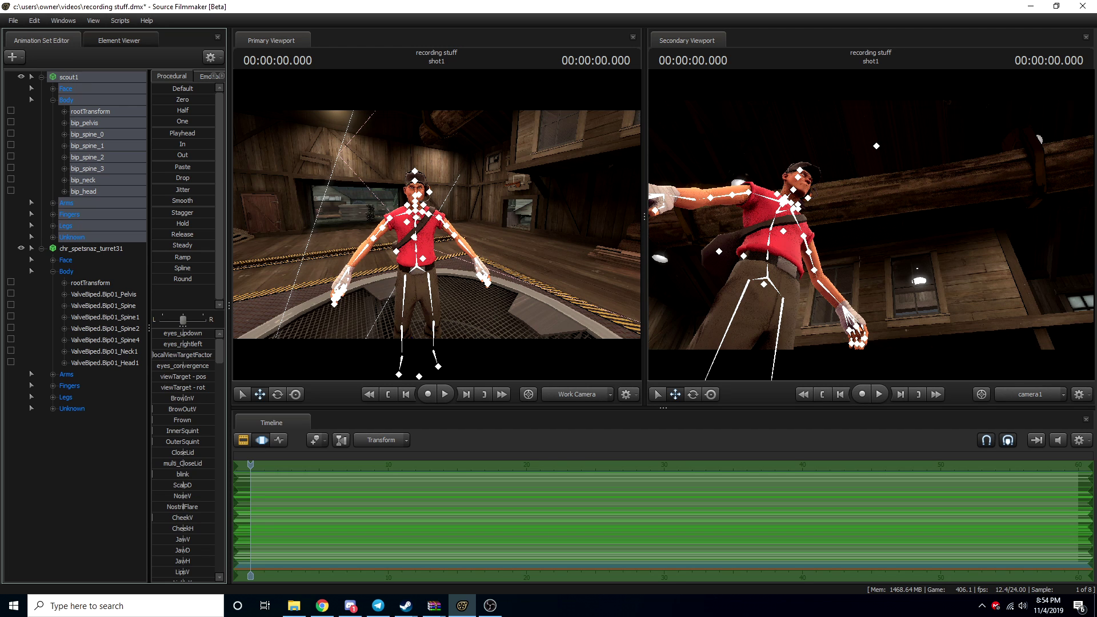
drag(423, 229, 426, 285)
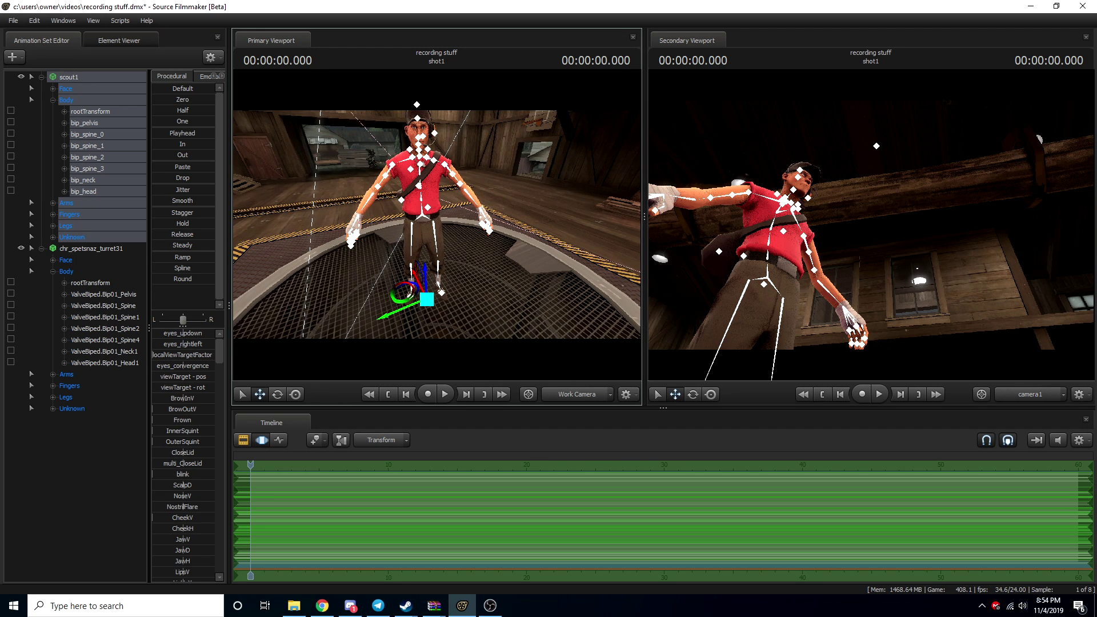
key(e)
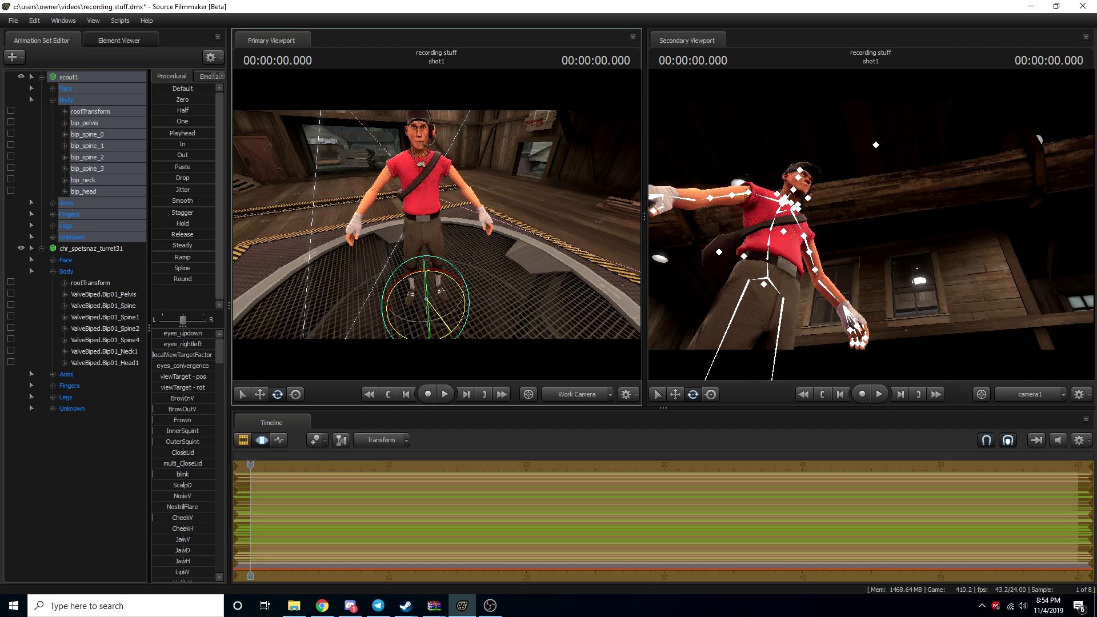
drag(443, 338, 401, 332)
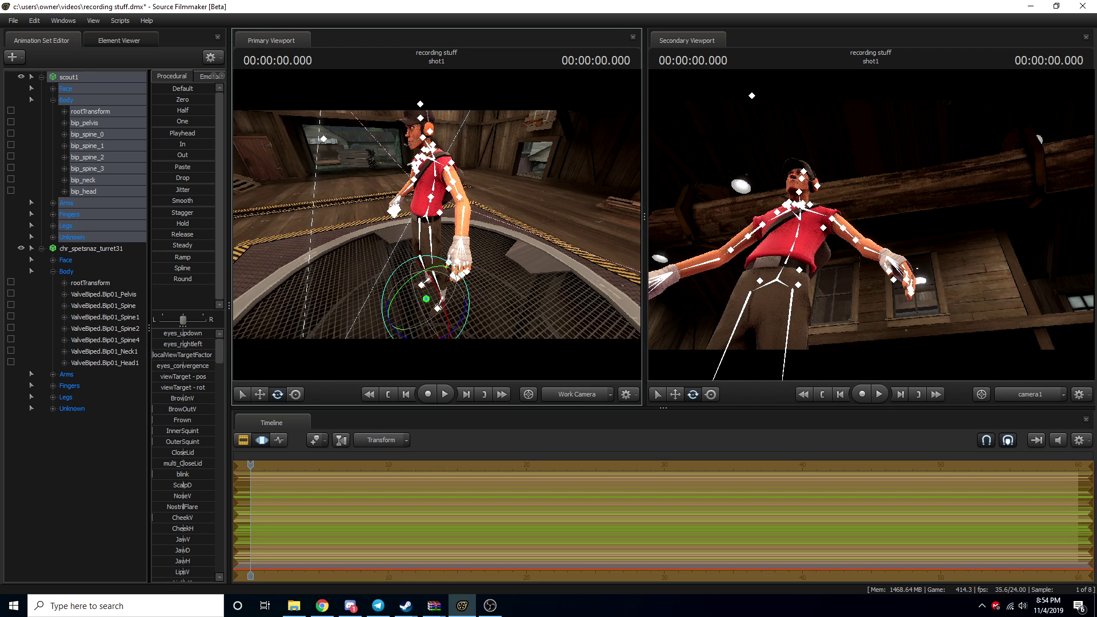
Step: Frame the Scout's face close up from the front, then adjust eyes_updown and raise localViewTargetFactor
drag(437, 229, 505, 192)
key(a)
key(w)
key(w)
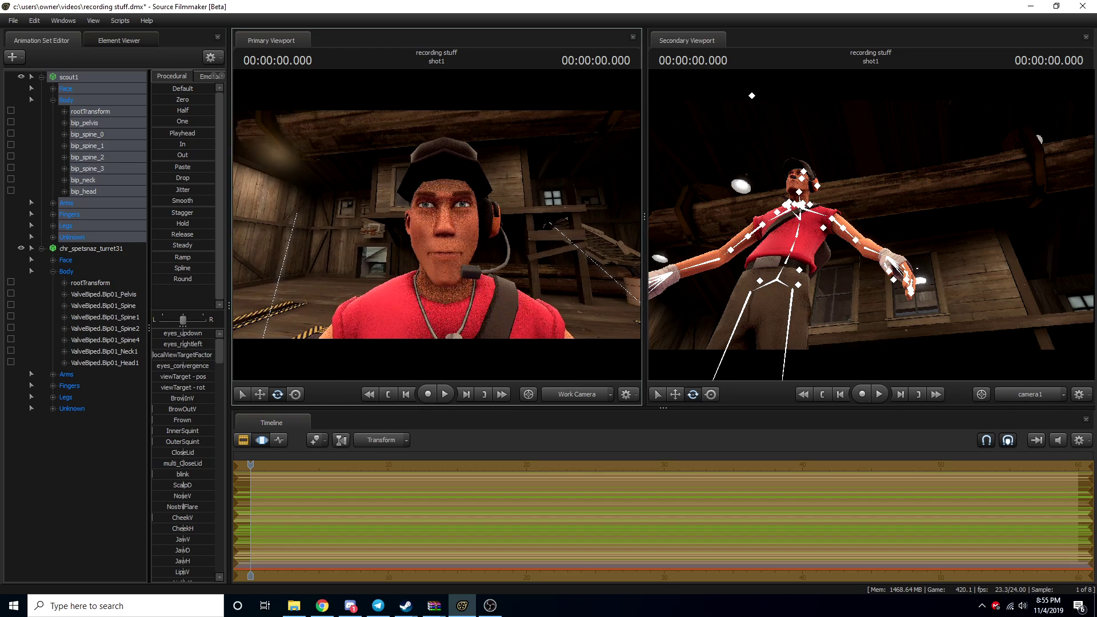
drag(486, 269, 486, 268)
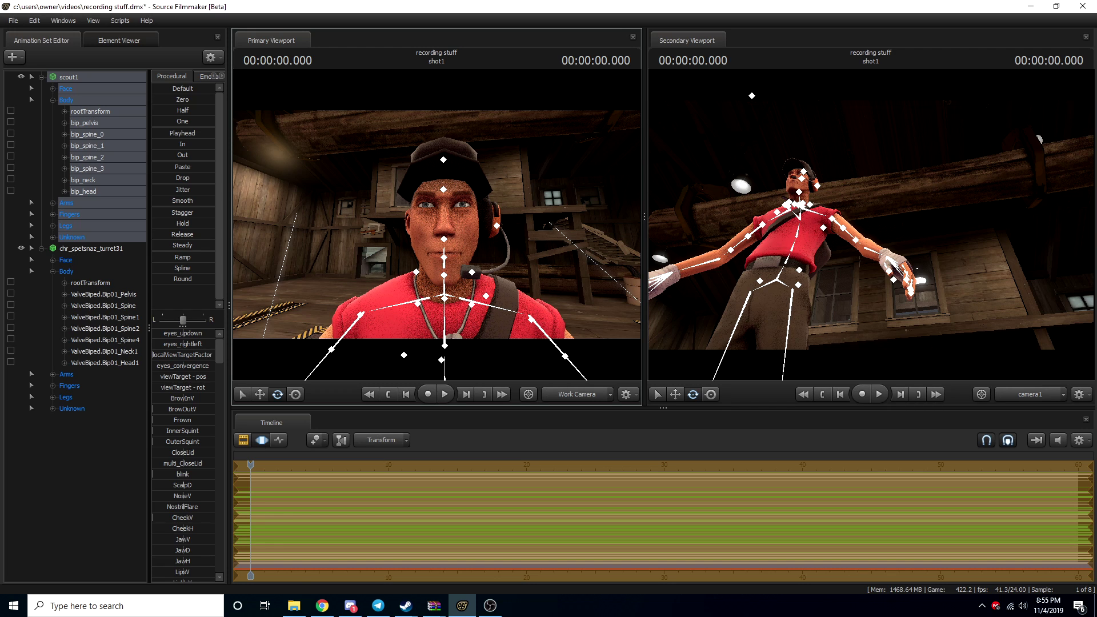
click(69, 77)
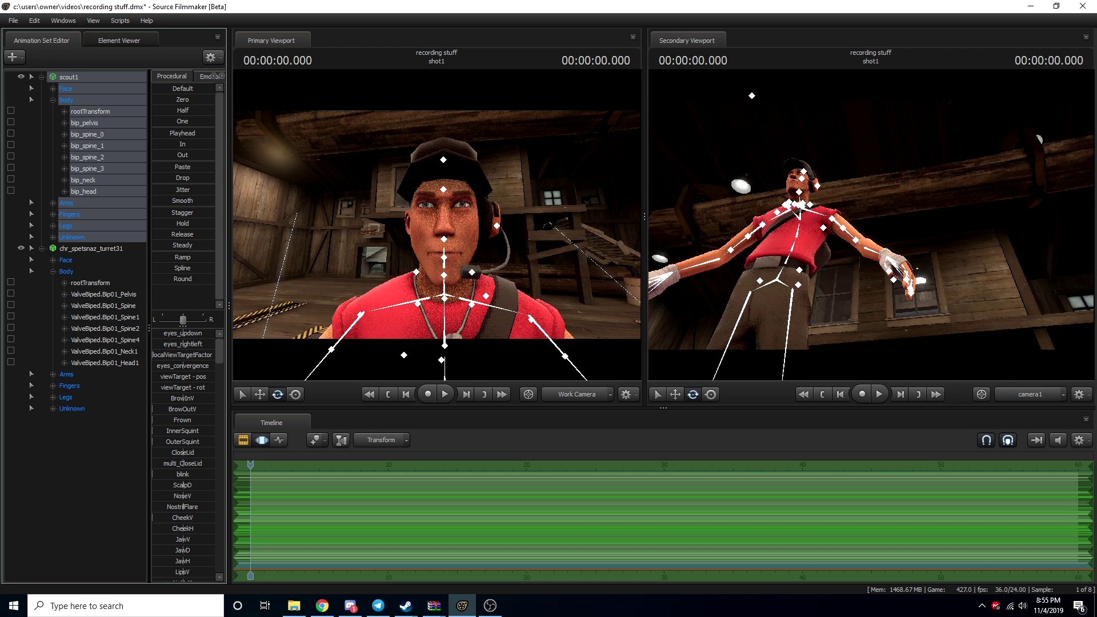
drag(182, 333, 193, 333)
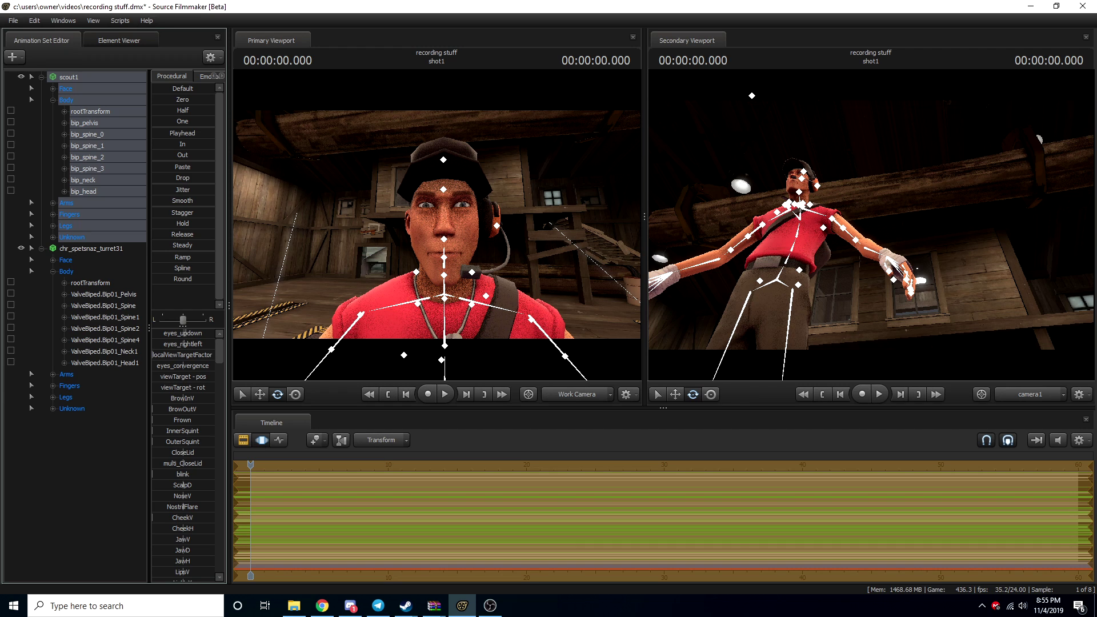
drag(153, 355, 215, 354)
Step: Shape the Scout's facial expression by raising BrowInV and Frown and partly raising OuterSquint
drag(183, 398, 215, 398)
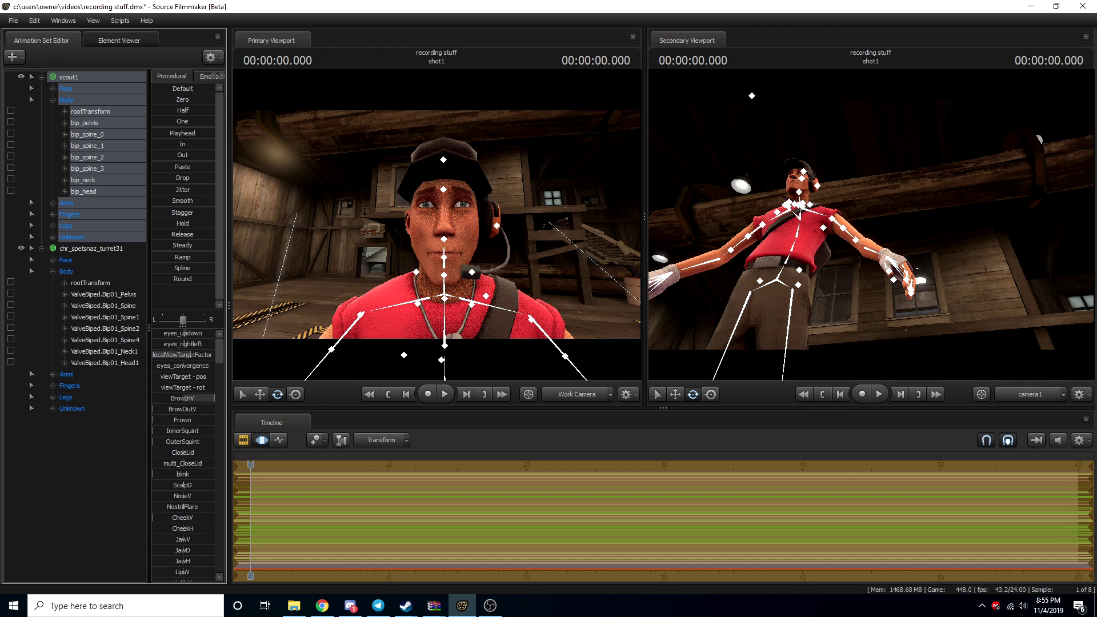
drag(152, 420, 187, 420)
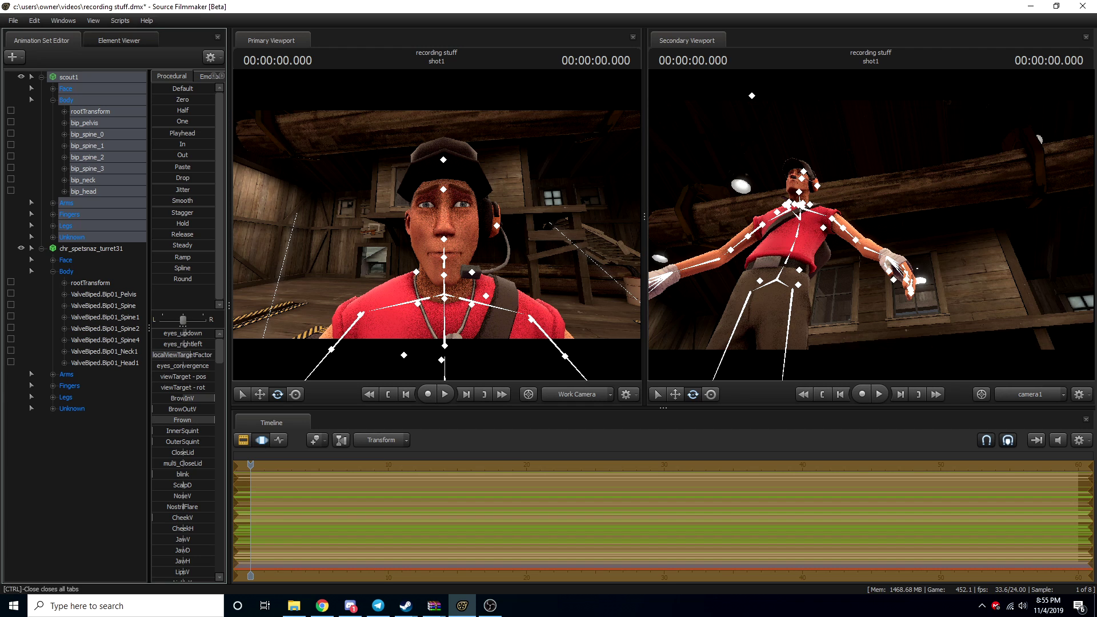
mouse_move(153, 430)
mouse_down()
mouse_move(197, 431)
mouse_move(152, 431)
mouse_move(193, 442)
mouse_up()
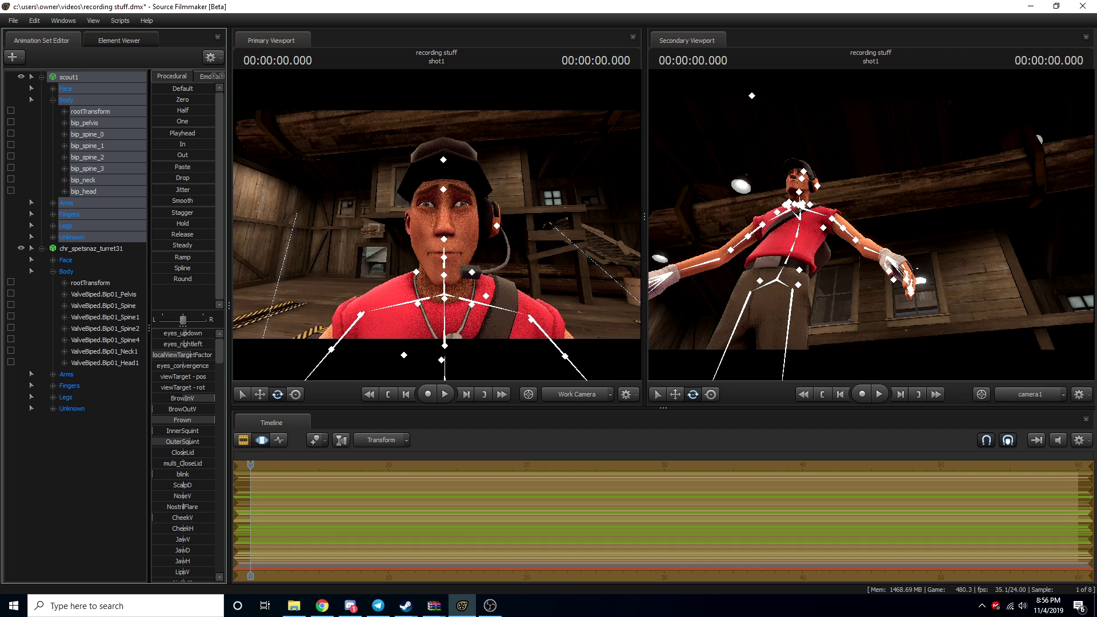
Step: Tilt the work camera down over the Scout's torso and select his left hip bone, bip_hip_L
drag(437, 225, 438, 320)
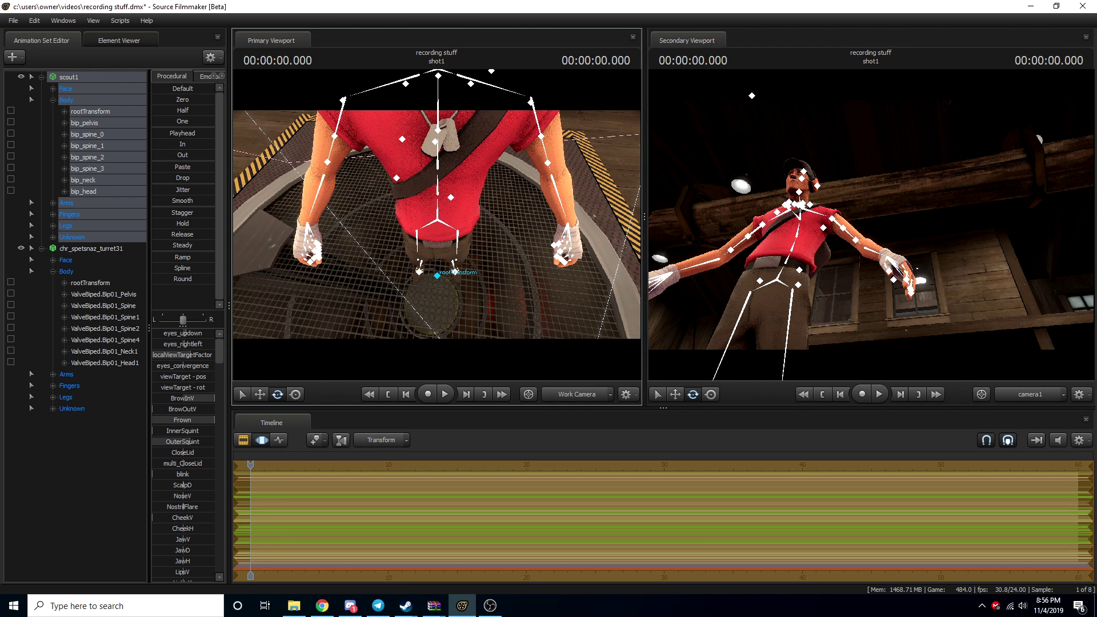
ctrl+click(437, 276)
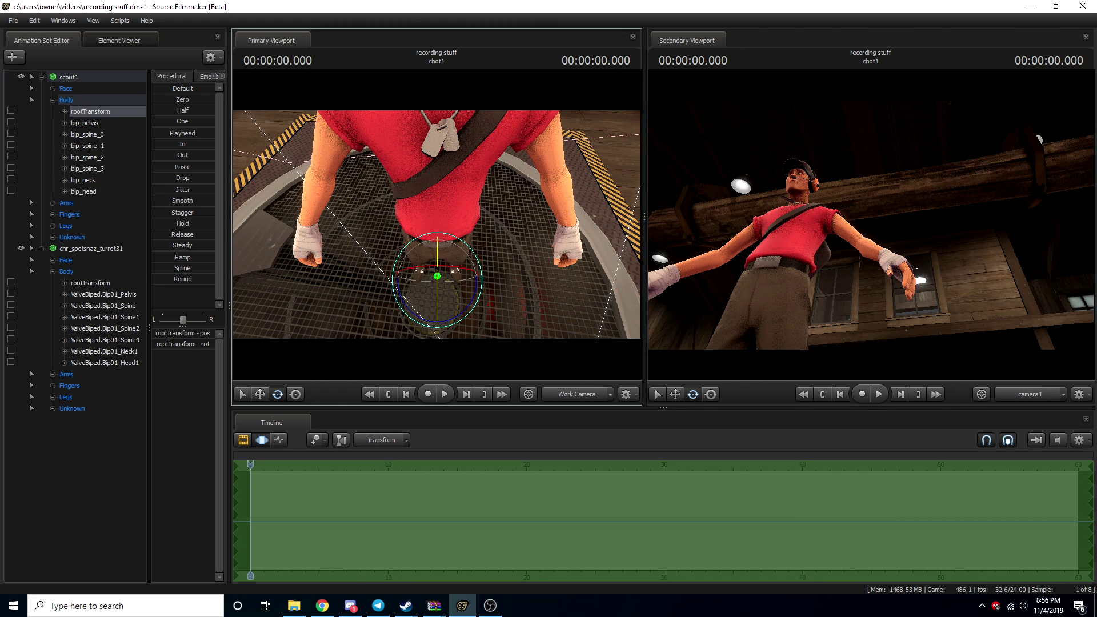
key(ctrl)
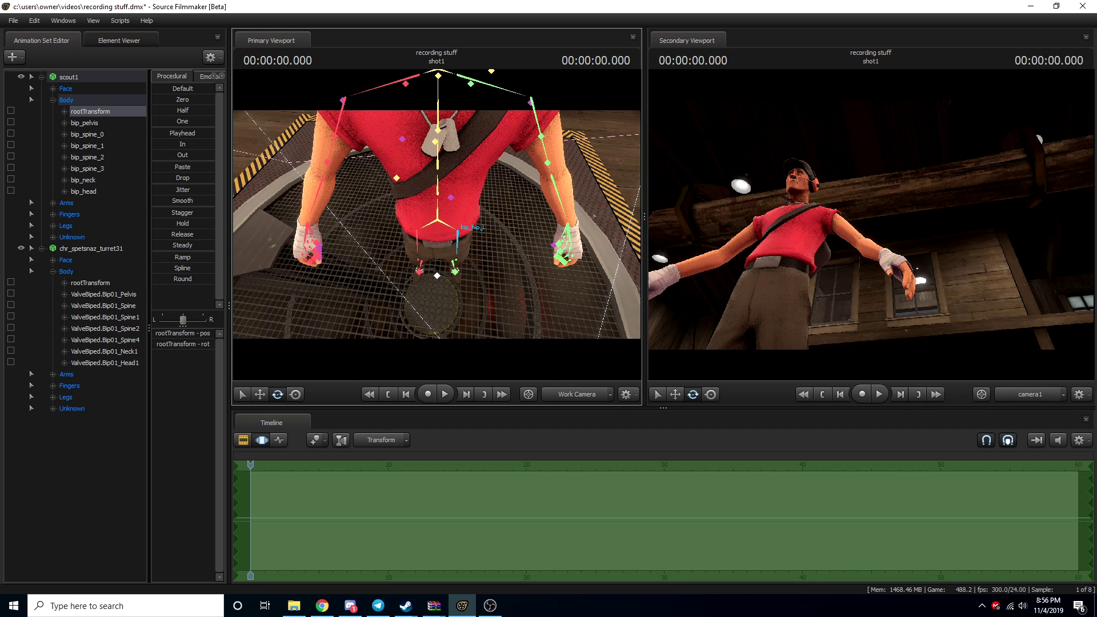
click(457, 231)
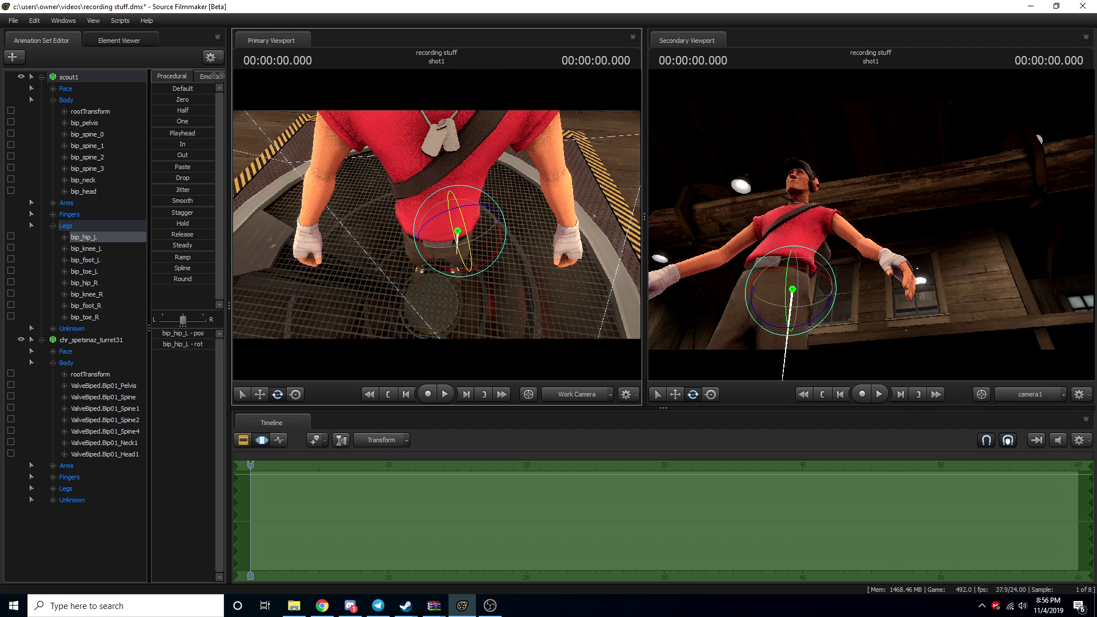
key(w)
drag(458, 231, 457, 232)
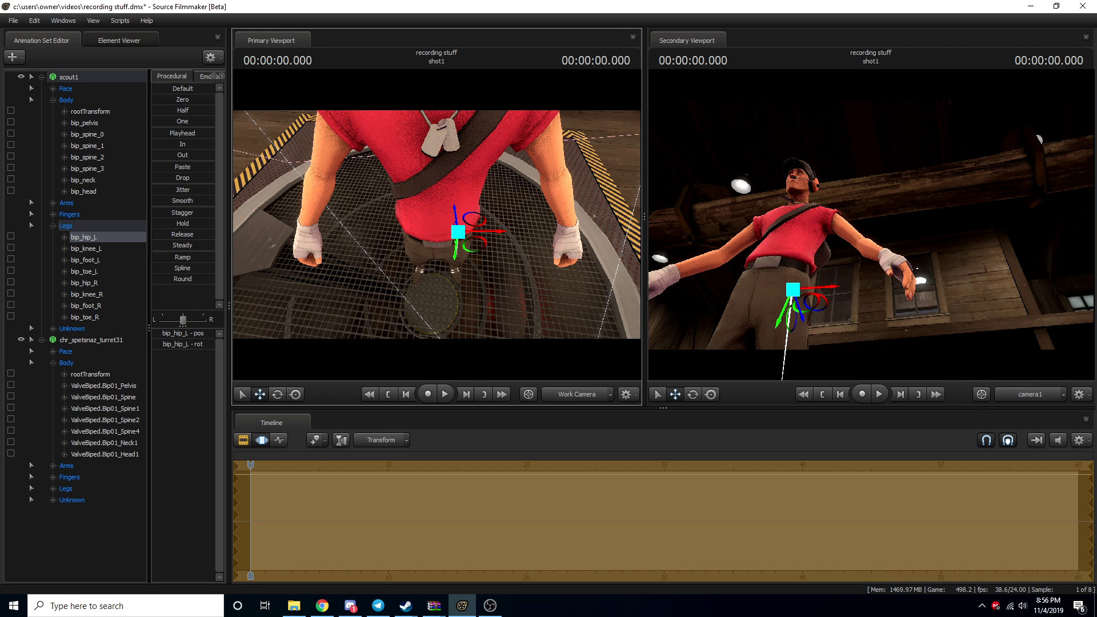
key(ctrl+z)
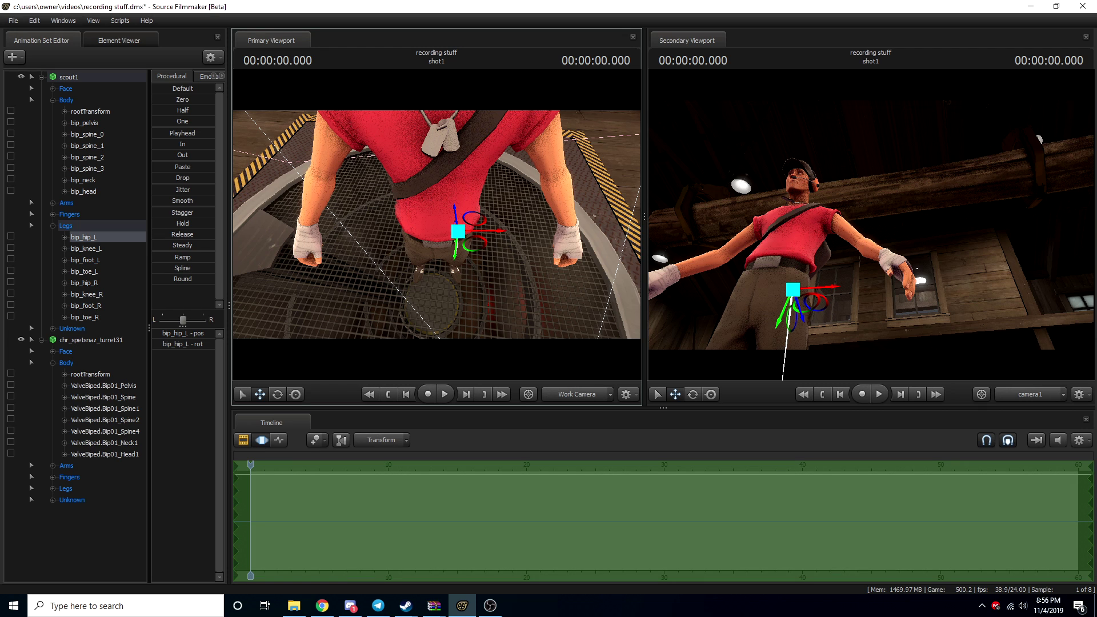
Step: Rotate the Scout's bip_hip_L and bip_hip_R bones outward so he stands with his legs apart
key(e)
drag(465, 240, 413, 213)
ctrl+click(416, 233)
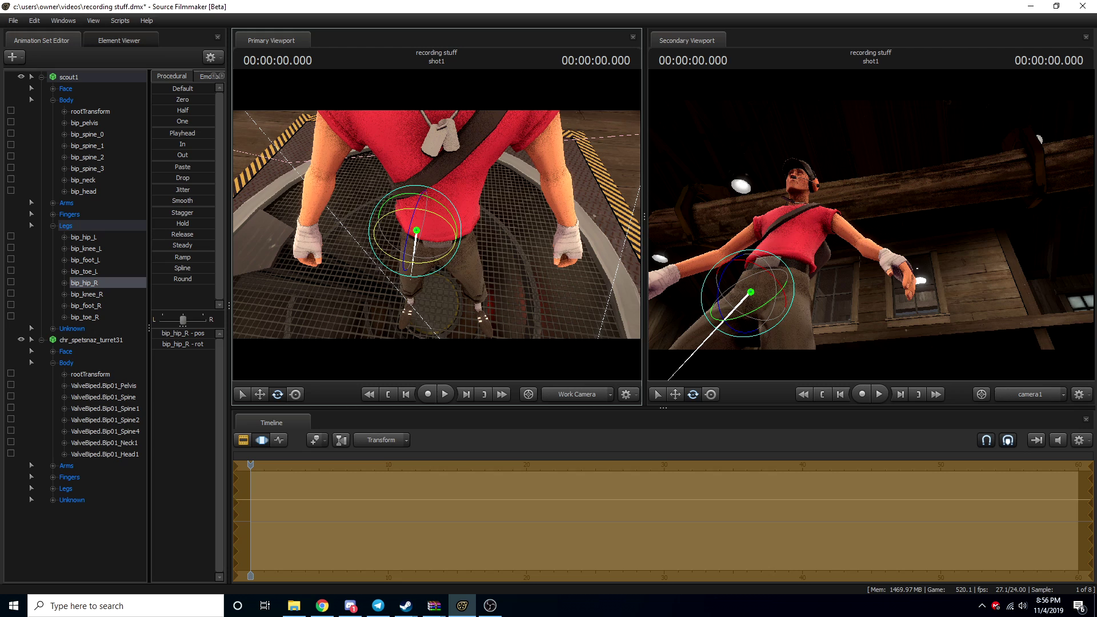
drag(391, 256, 386, 252)
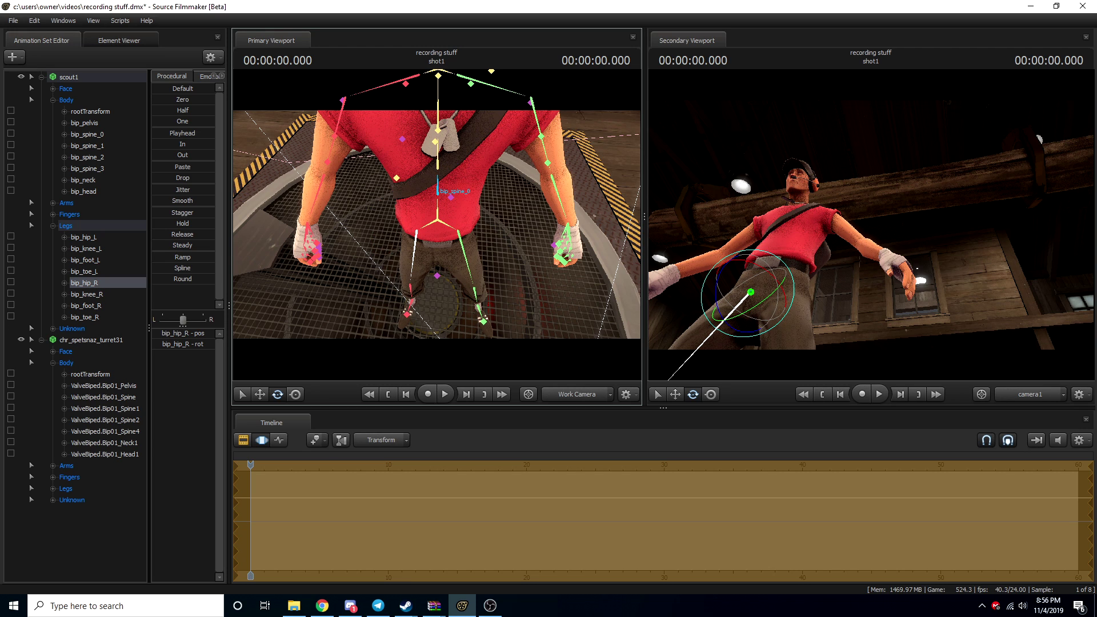
Step: Rotate the Scout's lower spine bone, bip_spine_0, to bend his torso forward over camera1
ctrl+click(438, 192)
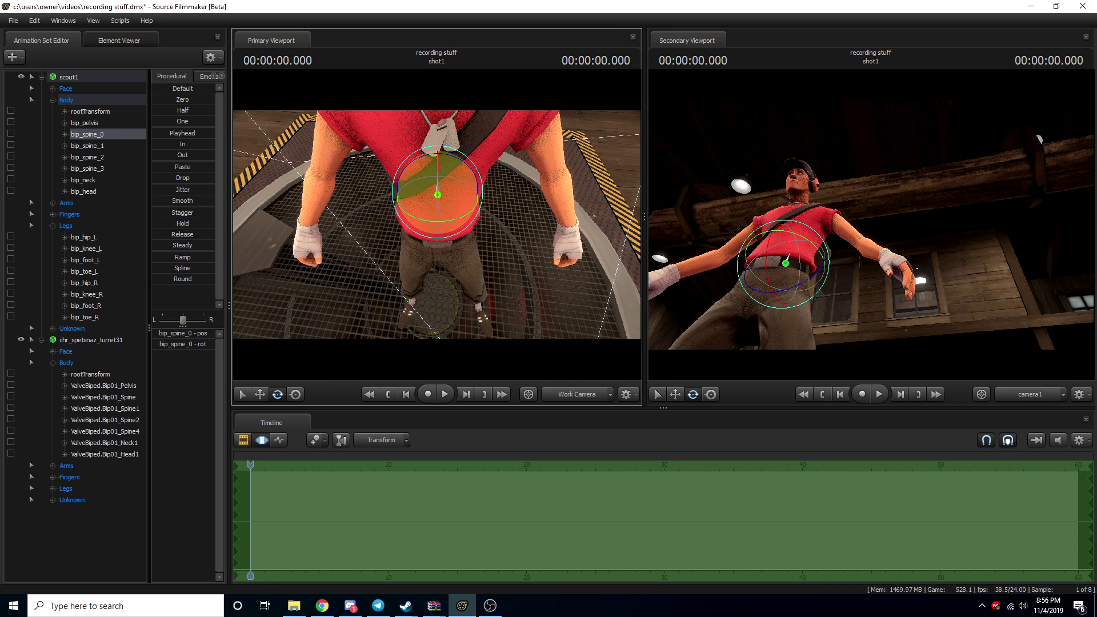
drag(438, 166, 438, 179)
key(ctrl)
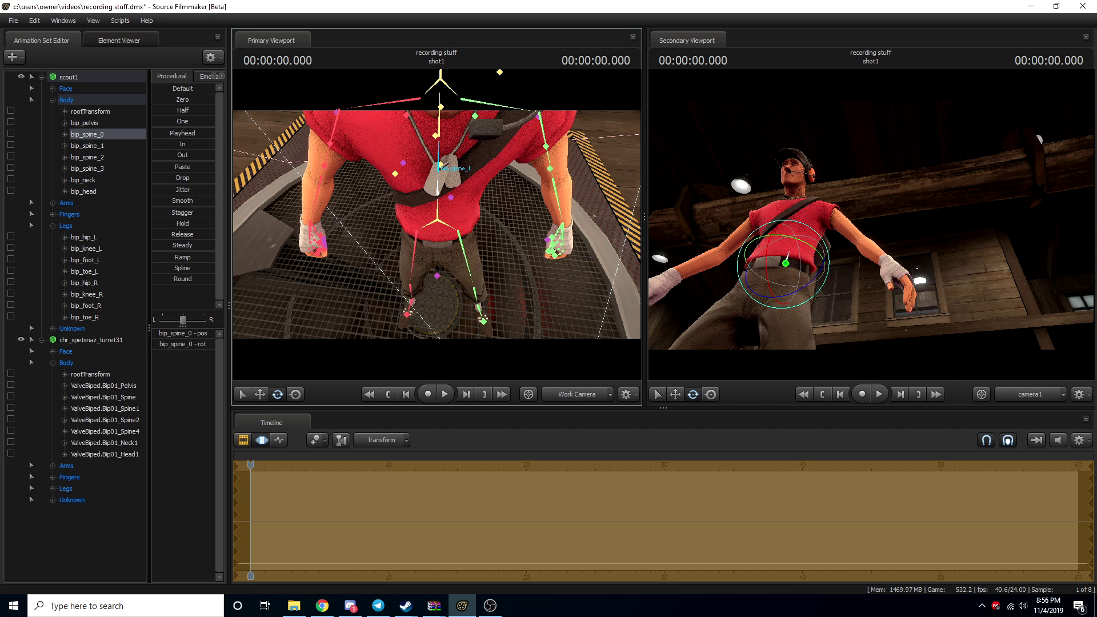
key(ctrl+z)
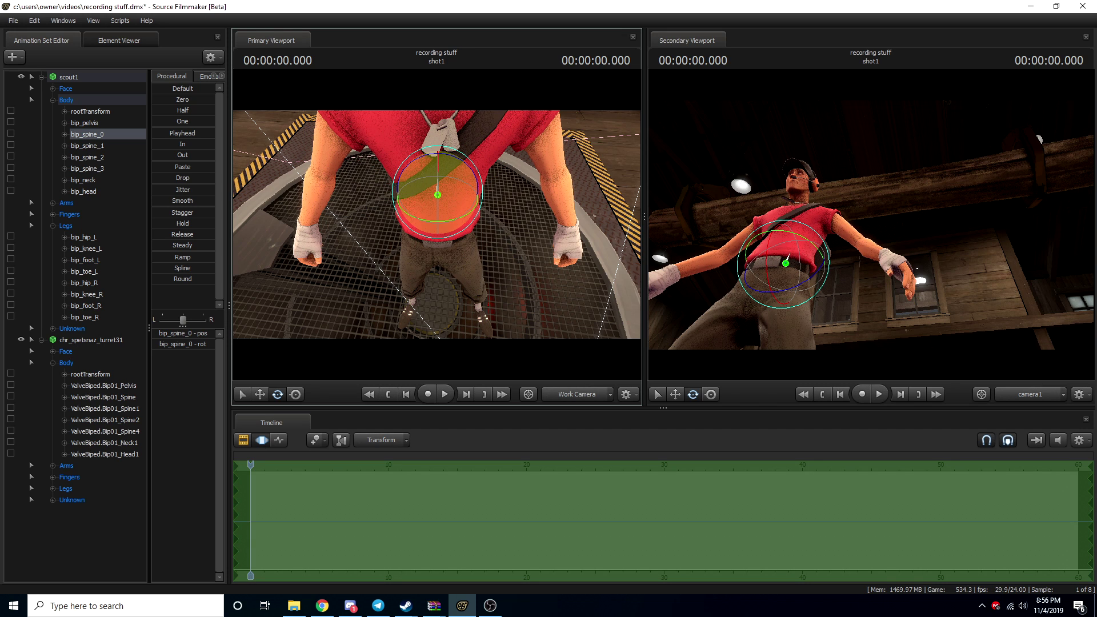
drag(437, 170, 437, 137)
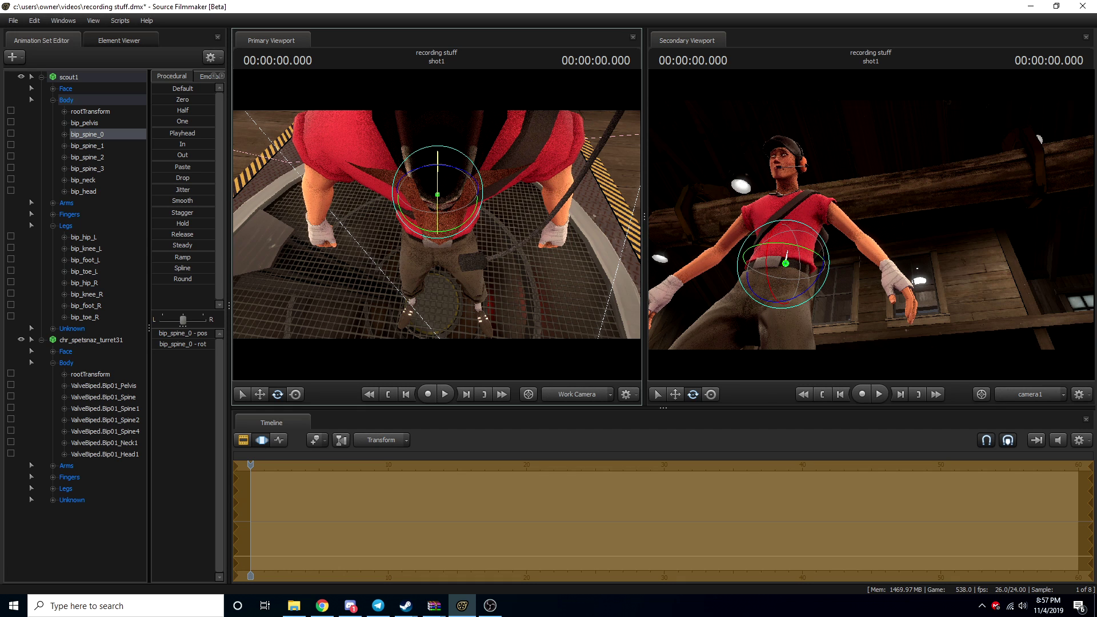
drag(438, 180, 437, 218)
key(ctrl+z)
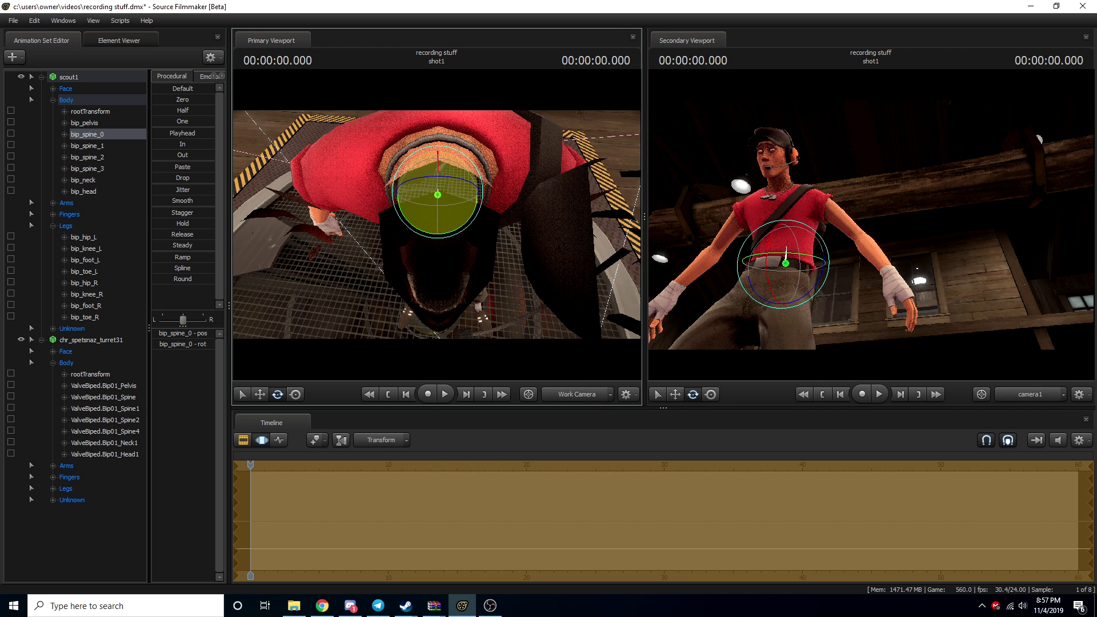
Step: Twist and tilt bip_spine_0 sideways so the Scout's leaning torso turns toward camera1
drag(438, 194, 459, 213)
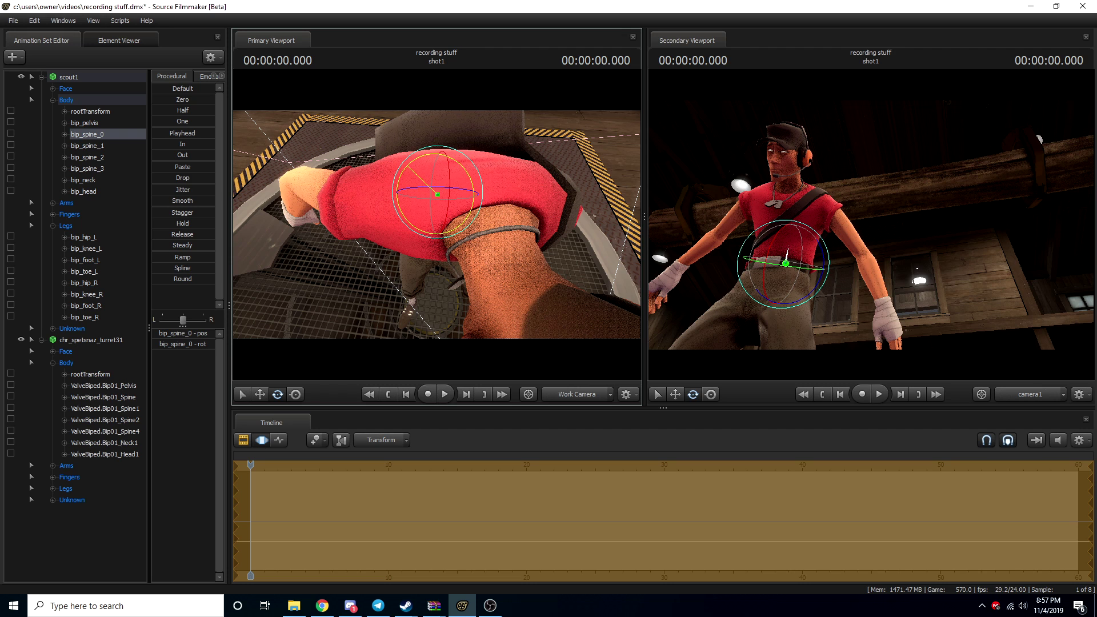
drag(407, 165, 405, 168)
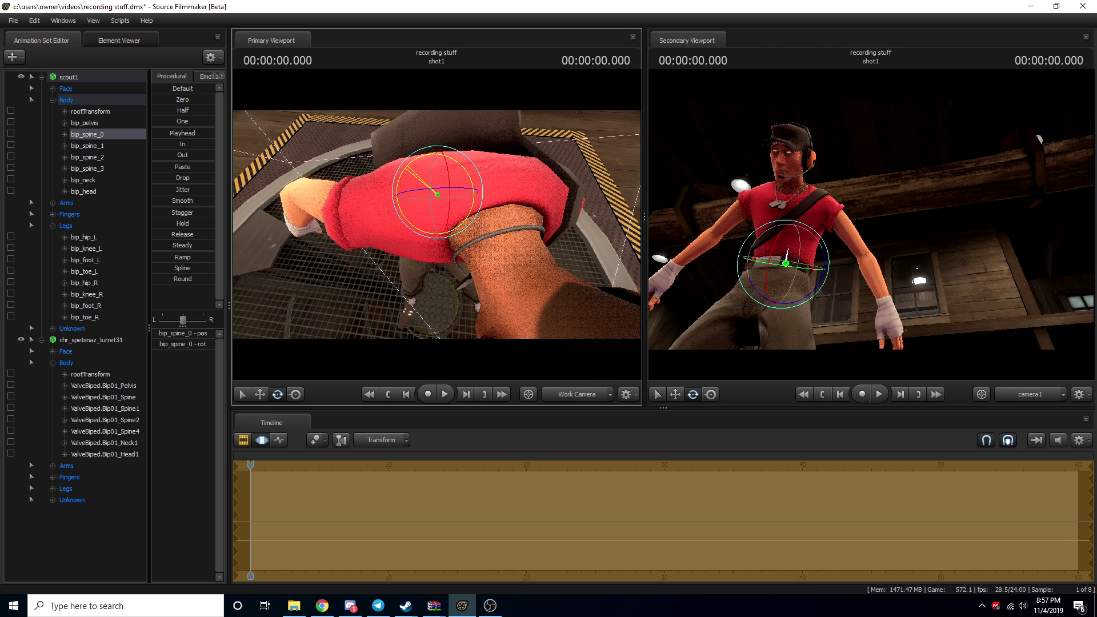
key(ctrl+z)
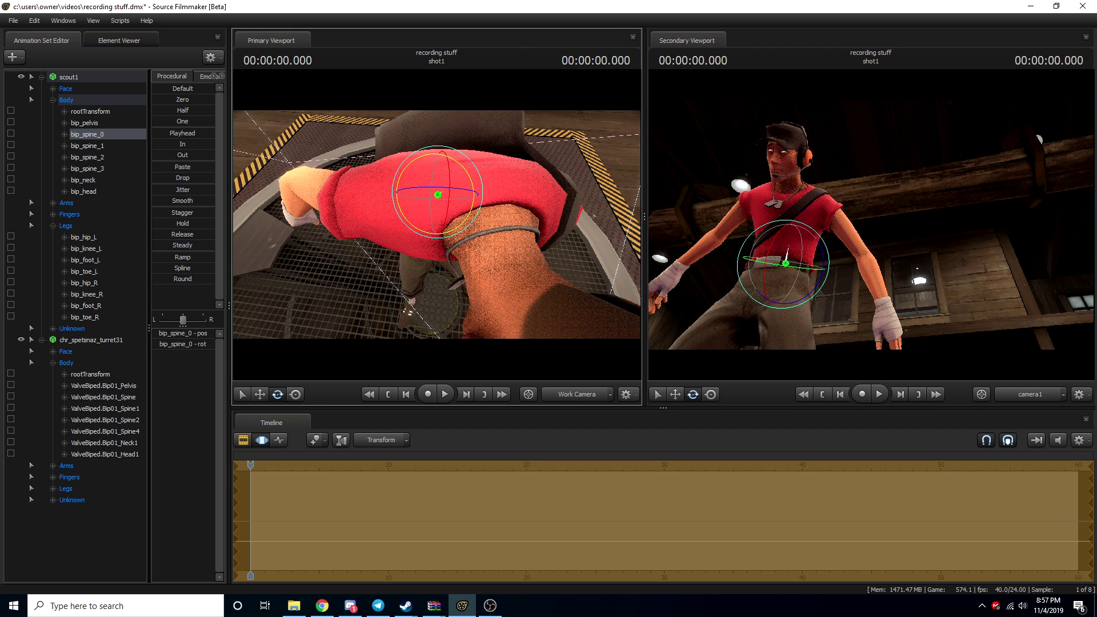
mouse_move(432, 154)
mouse_down()
mouse_move(422, 156)
mouse_move(439, 160)
mouse_up()
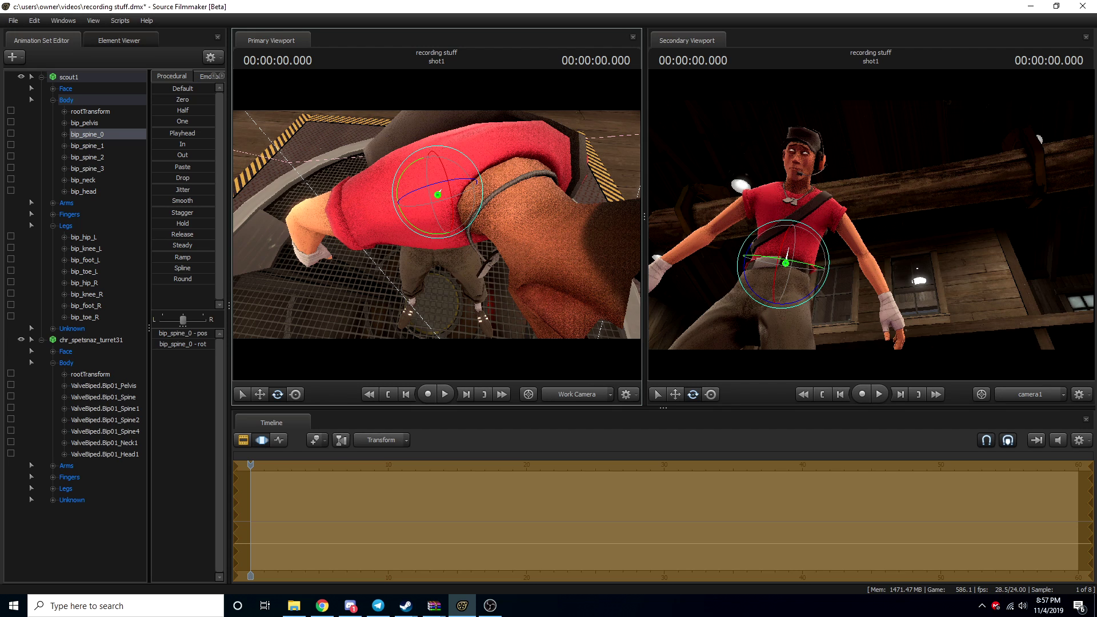
Step: Move the Scout's eye view target from above his head to in front of his body so his eyes look toward camera1
click(66, 88)
drag(436, 225, 400, 183)
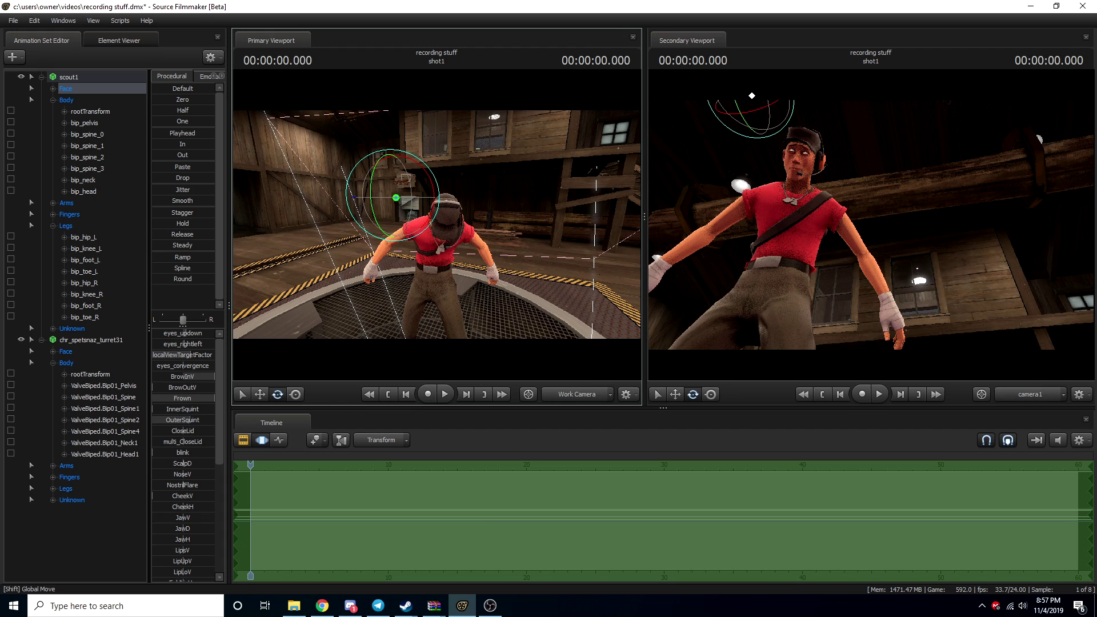
key(w)
drag(396, 198, 451, 264)
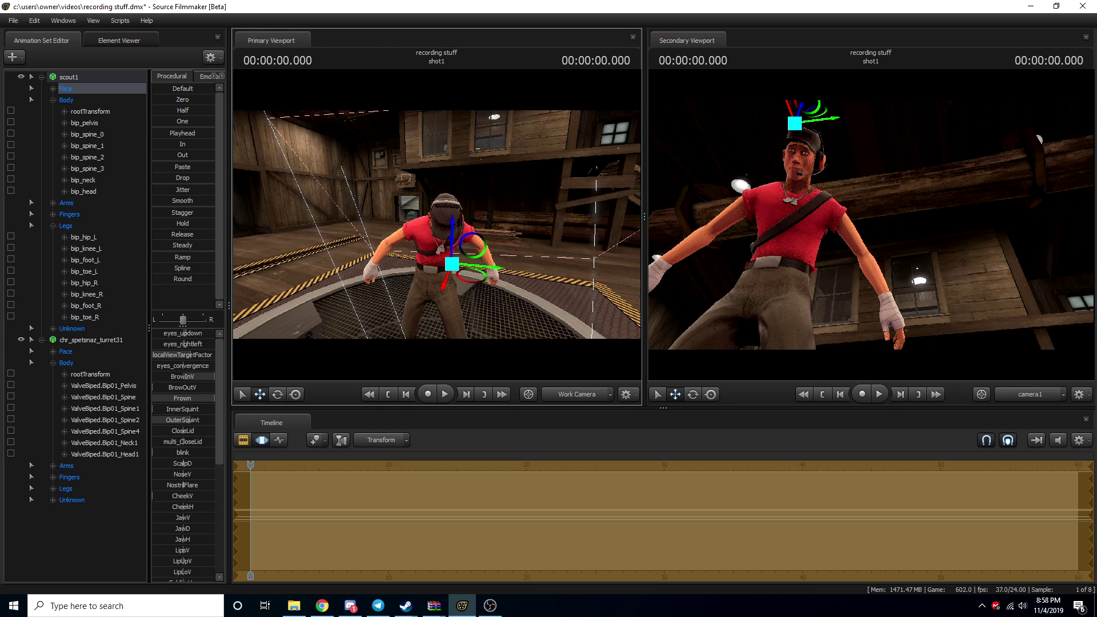
Step: Move the work camera closer to the Scout's upper body and select his right collar bone, bip_collar_R, for rotation
click(69, 77)
mouse_move(480, 182)
mouse_down()
mouse_move(464, 207)
mouse_move(479, 182)
mouse_up()
key(w)
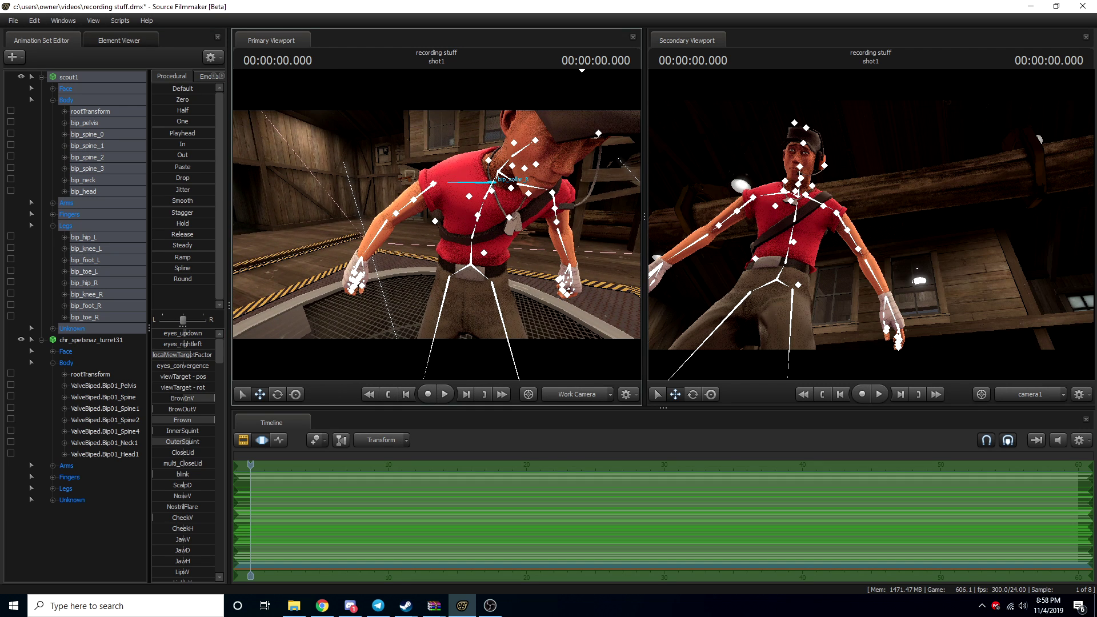
click(495, 181)
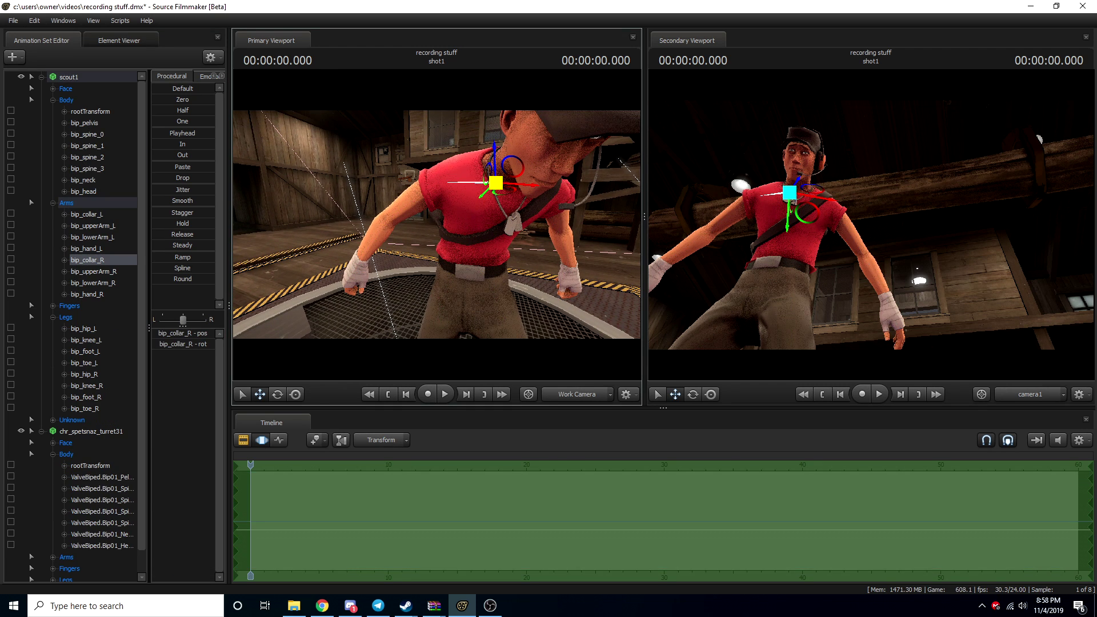
key(e)
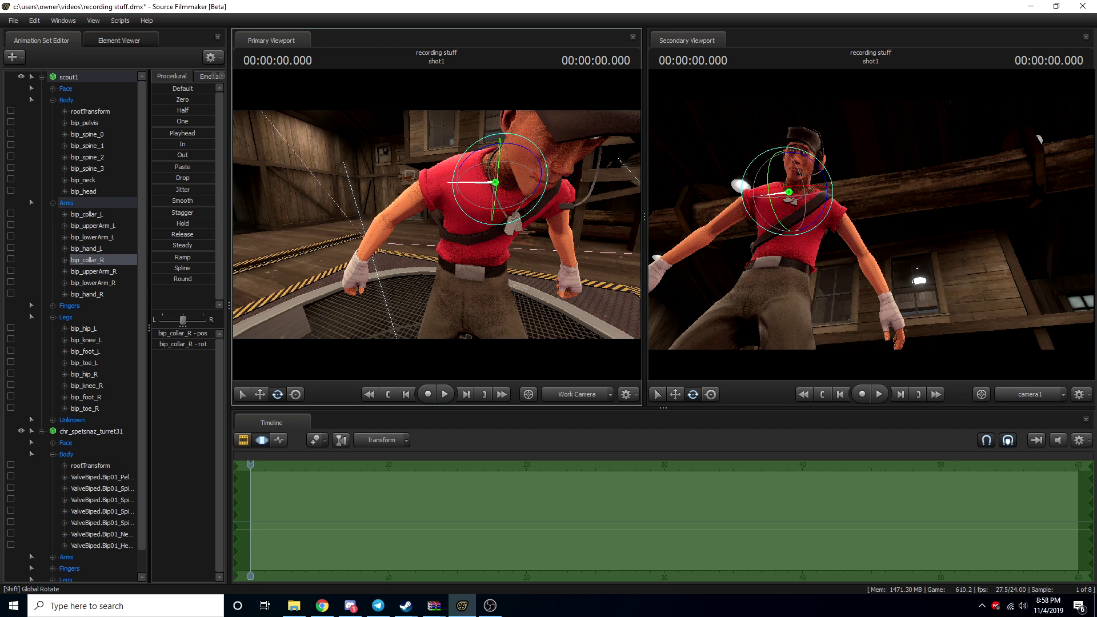
mouse_move(498, 161)
mouse_down()
mouse_move(495, 184)
mouse_move(495, 161)
mouse_up()
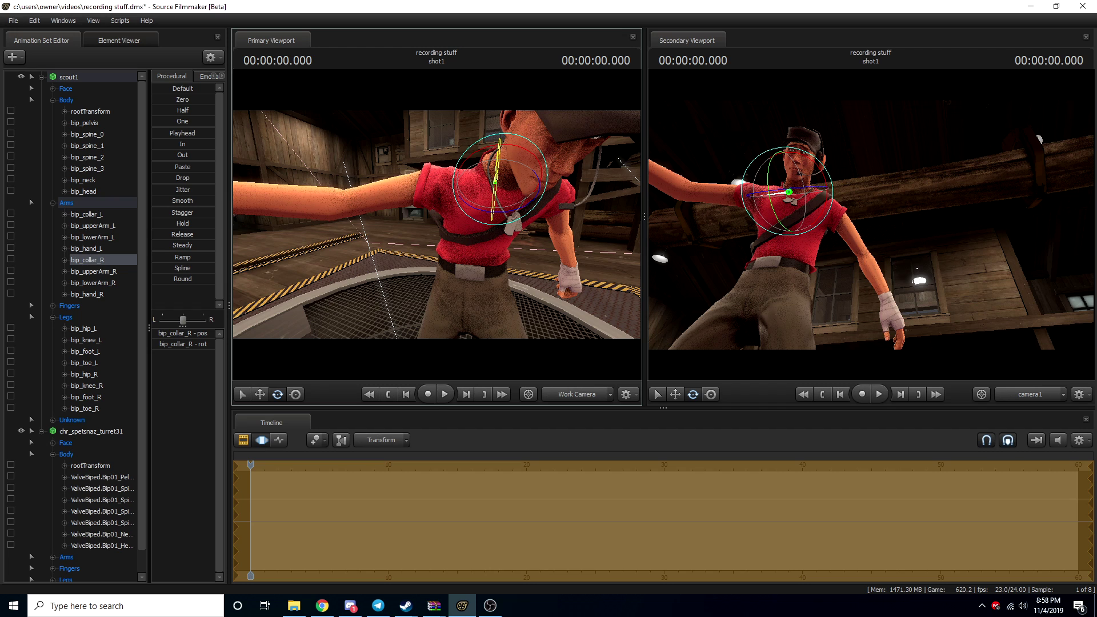
key(ctrl)
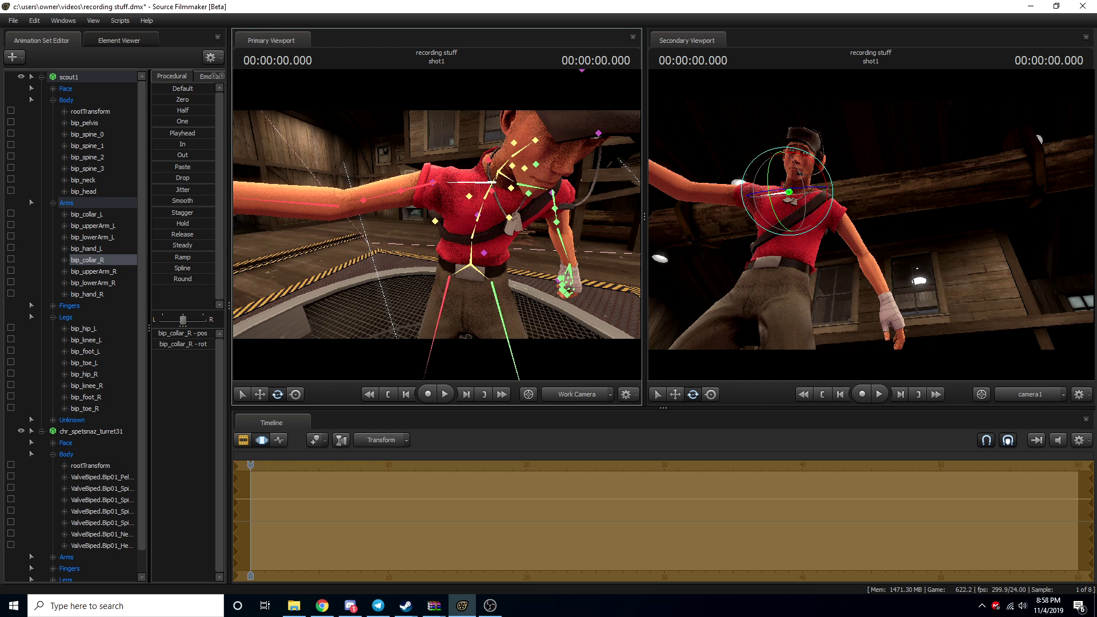
key(ctrl+z)
drag(493, 173, 489, 160)
key(ctrl)
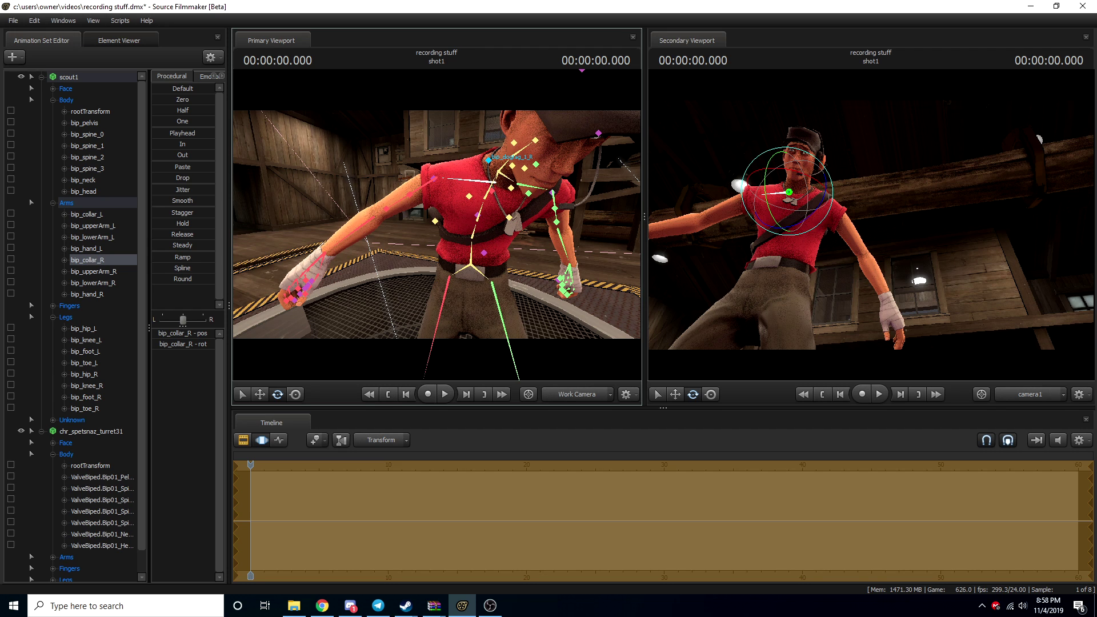
key(ctrl+z)
Step: Rotate the Scout's bip_collar_R and bip_collar_L bones upward to raise both shoulders and swing his arms outward
drag(496, 144, 507, 143)
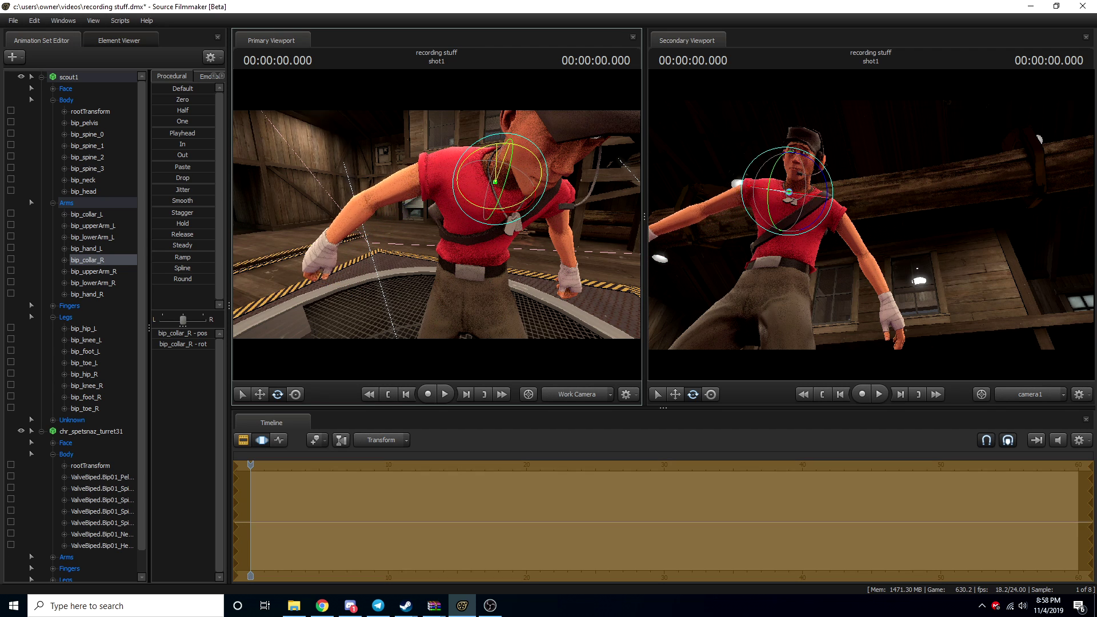
drag(510, 142, 526, 147)
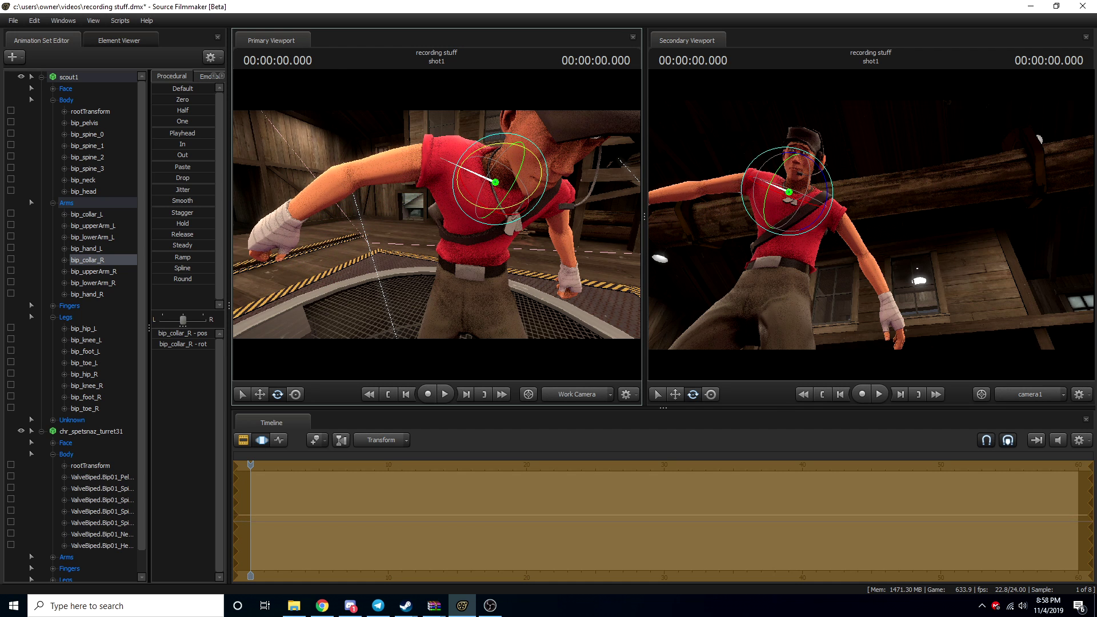
ctrl+click(538, 188)
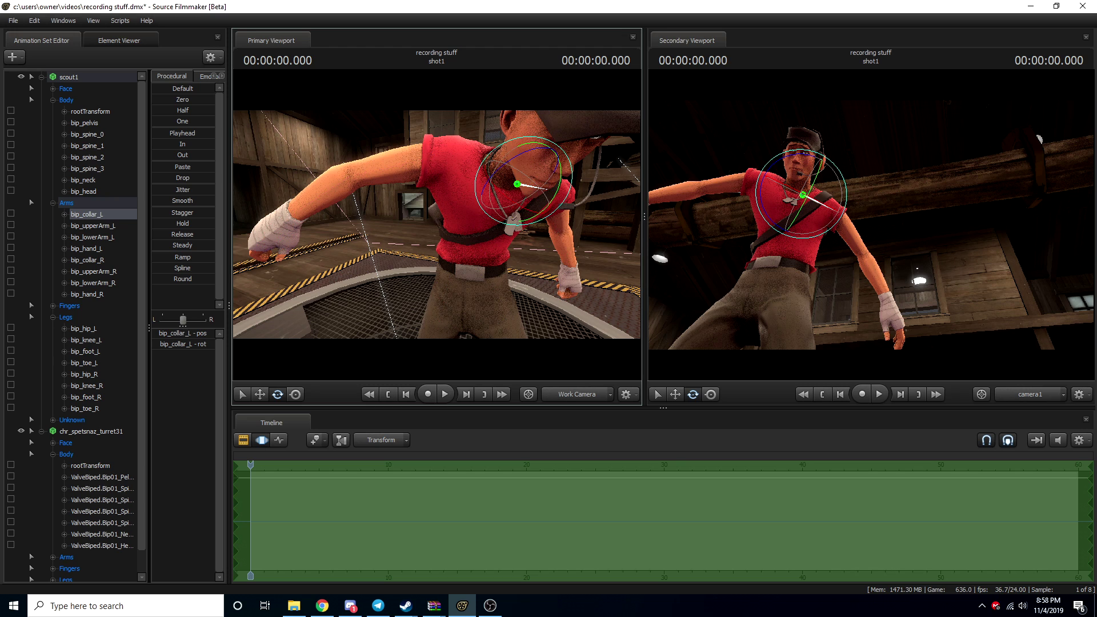
drag(533, 149, 508, 162)
Step: Rotate the Scout's bip_upperArm_R and bip_upperArm_L bones downward so both arms hang close to his sides
ctrl+click(436, 156)
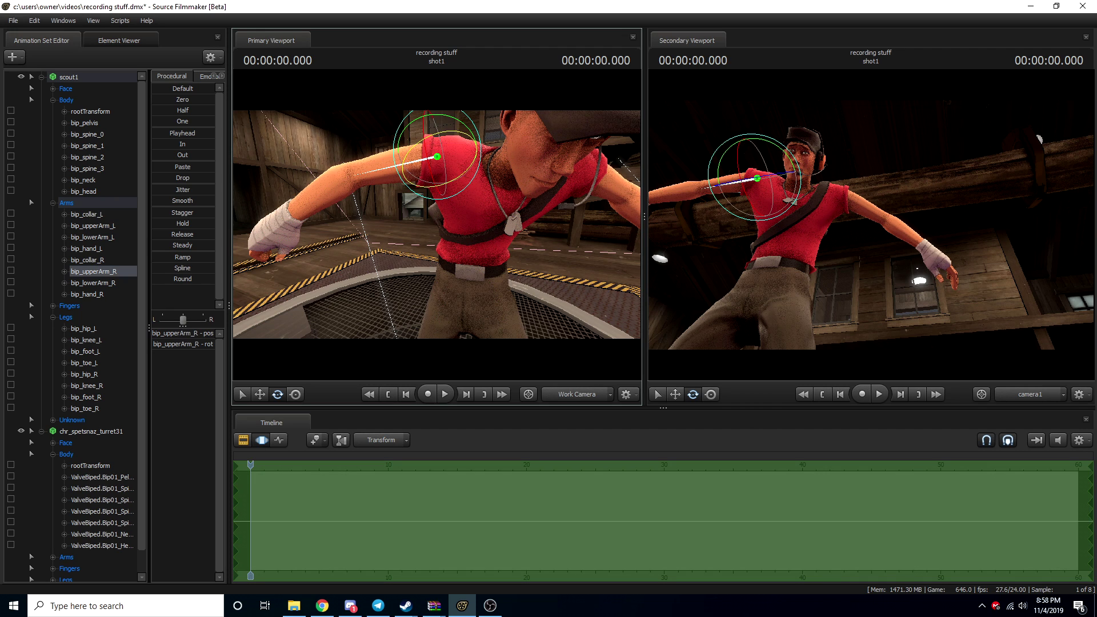
drag(400, 160, 408, 173)
key(ctrl+z)
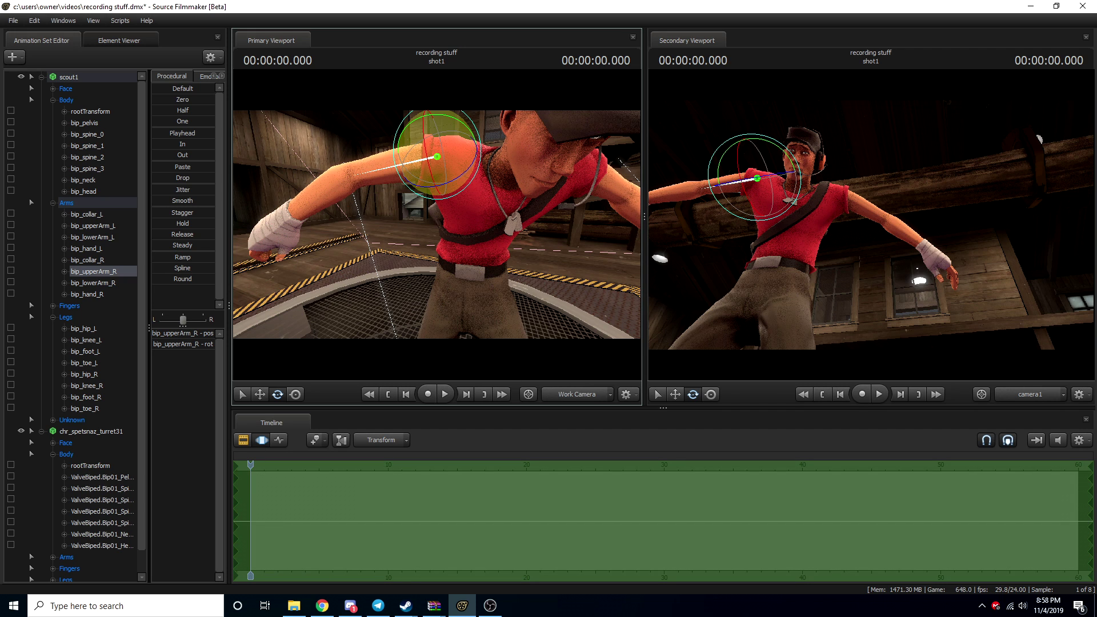
drag(409, 124, 398, 157)
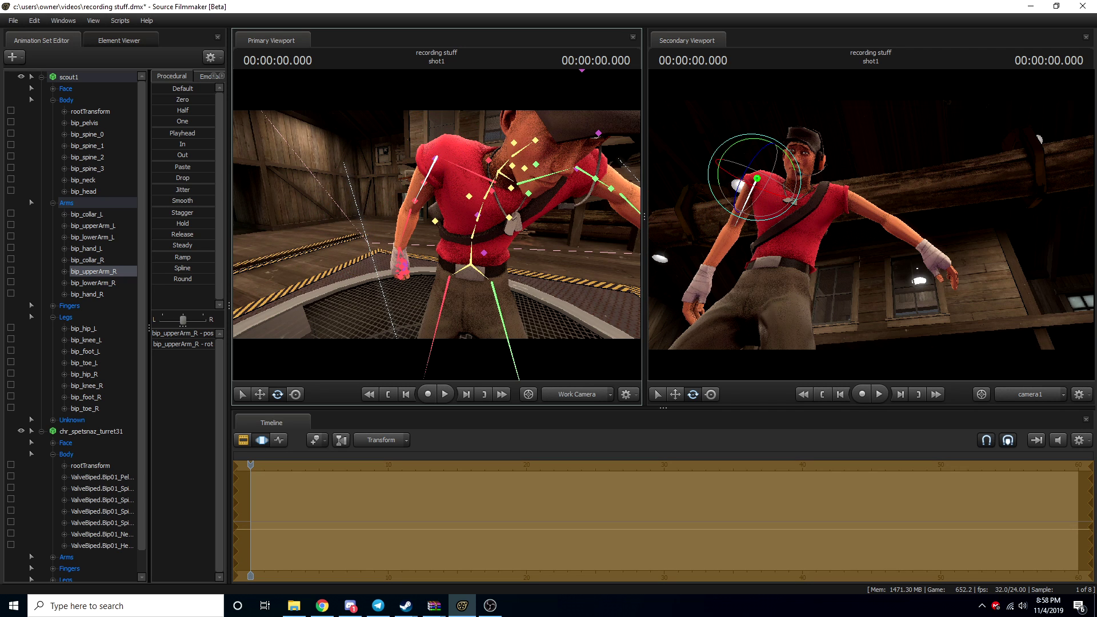
ctrl+click(595, 179)
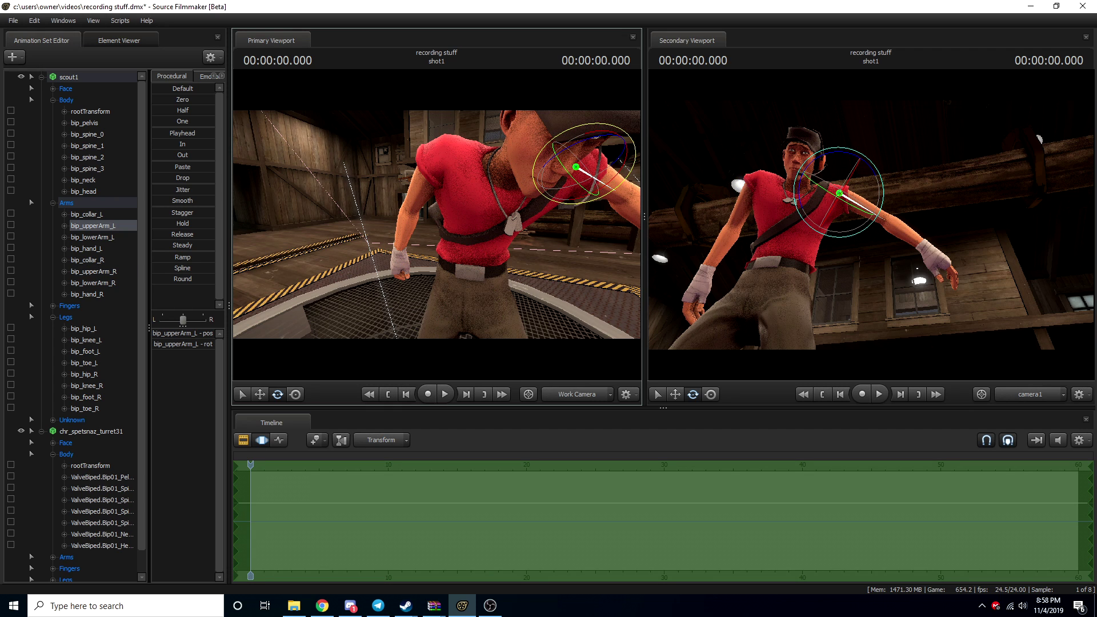
drag(595, 194, 576, 186)
key(ctrl+z)
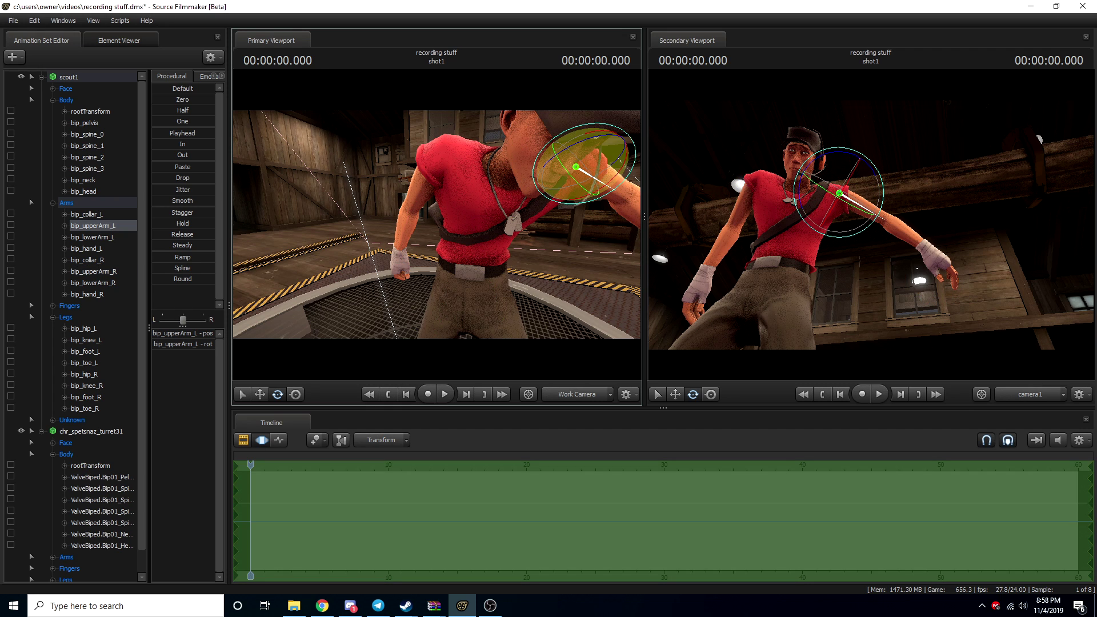
mouse_move(610, 135)
mouse_down()
mouse_move(597, 139)
mouse_move(625, 141)
mouse_move(623, 152)
mouse_up()
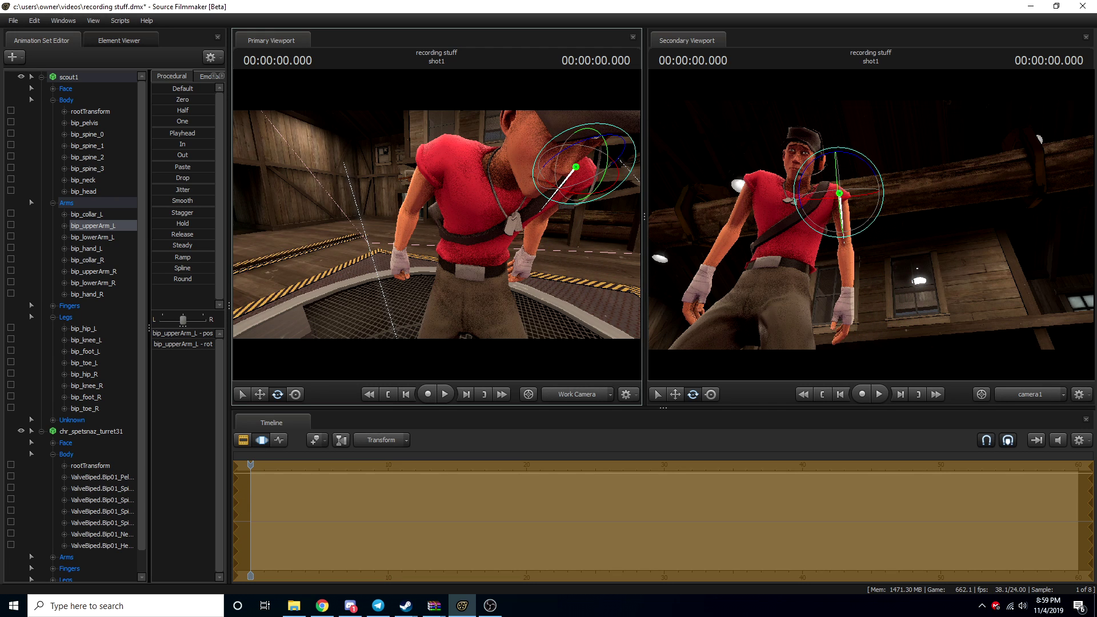
Step: Rotate the Scout's left forearm bone, bip_lowerArm_L, to bend his elbow and bring the forearm forward toward camera1
key(ctrl)
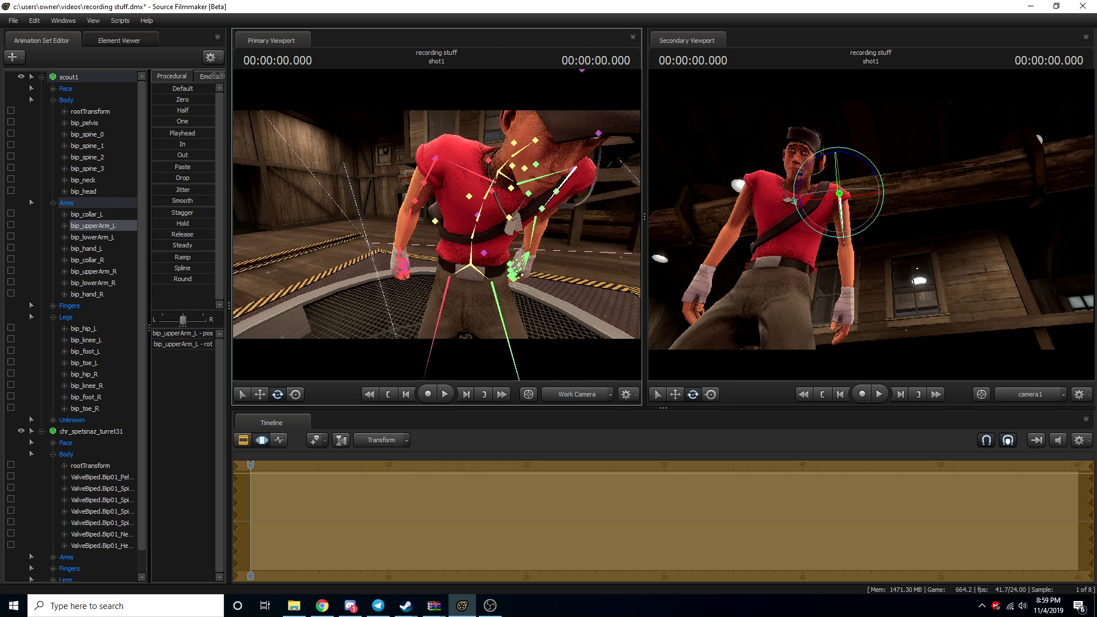
click(542, 209)
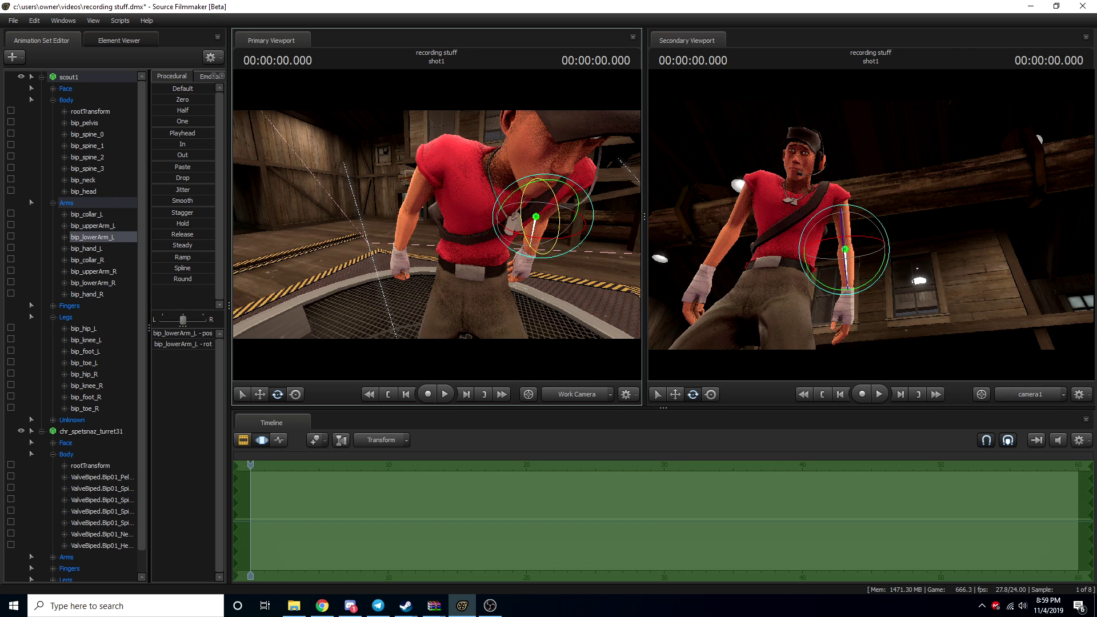
drag(558, 207, 547, 183)
drag(550, 283, 561, 307)
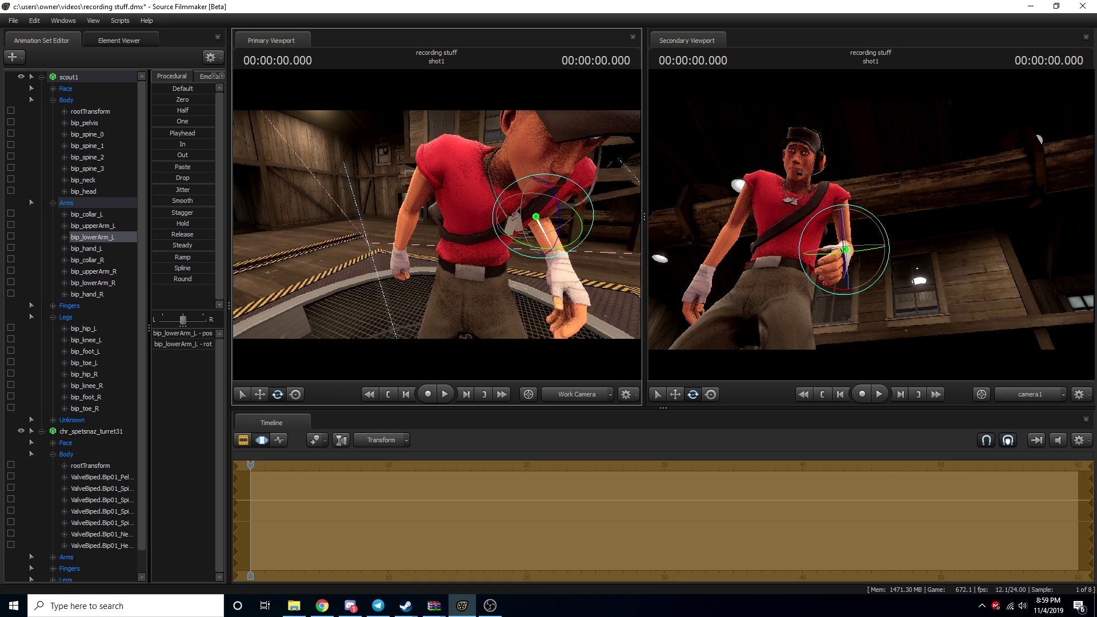
mouse_move(515, 239)
mouse_down()
mouse_move(502, 229)
mouse_move(530, 228)
mouse_up()
key(ctrl+z)
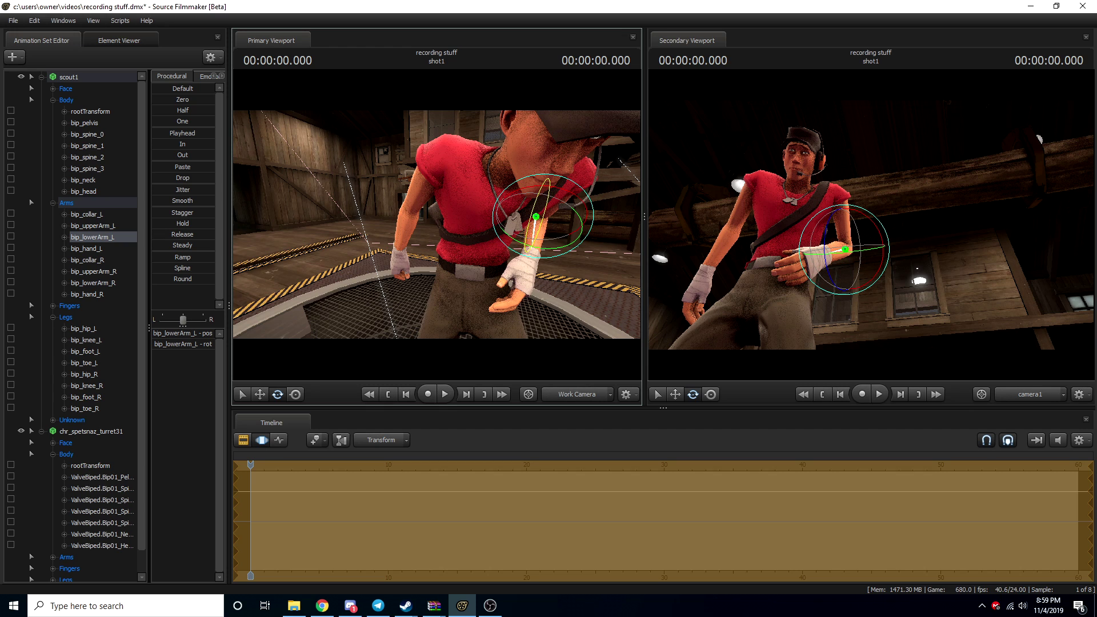
drag(525, 226, 536, 251)
key(ctrl+z)
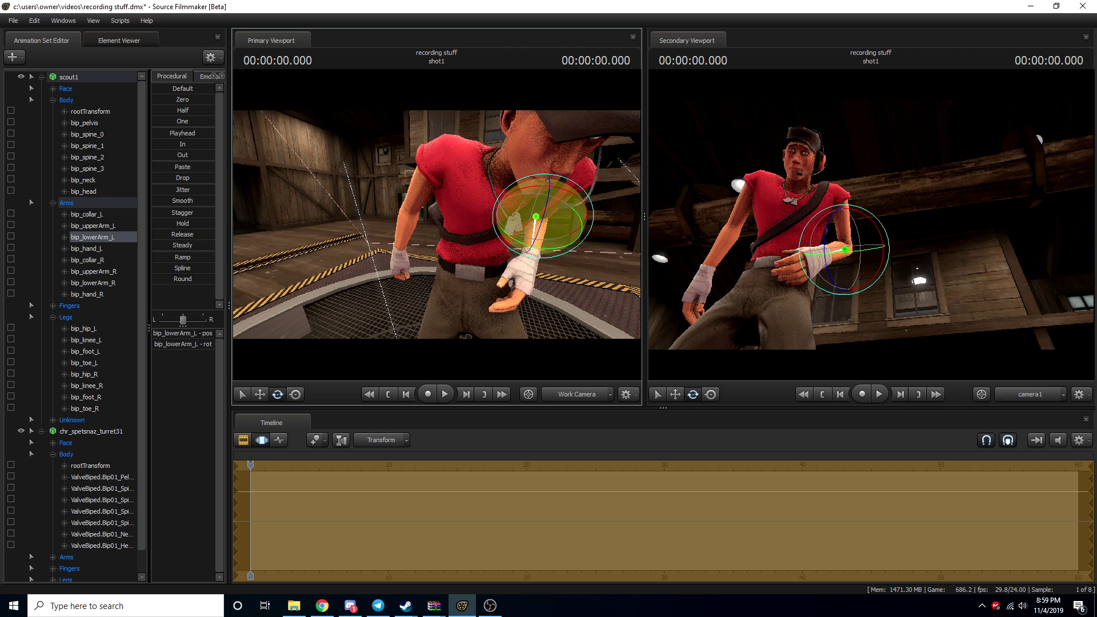
drag(523, 228, 561, 266)
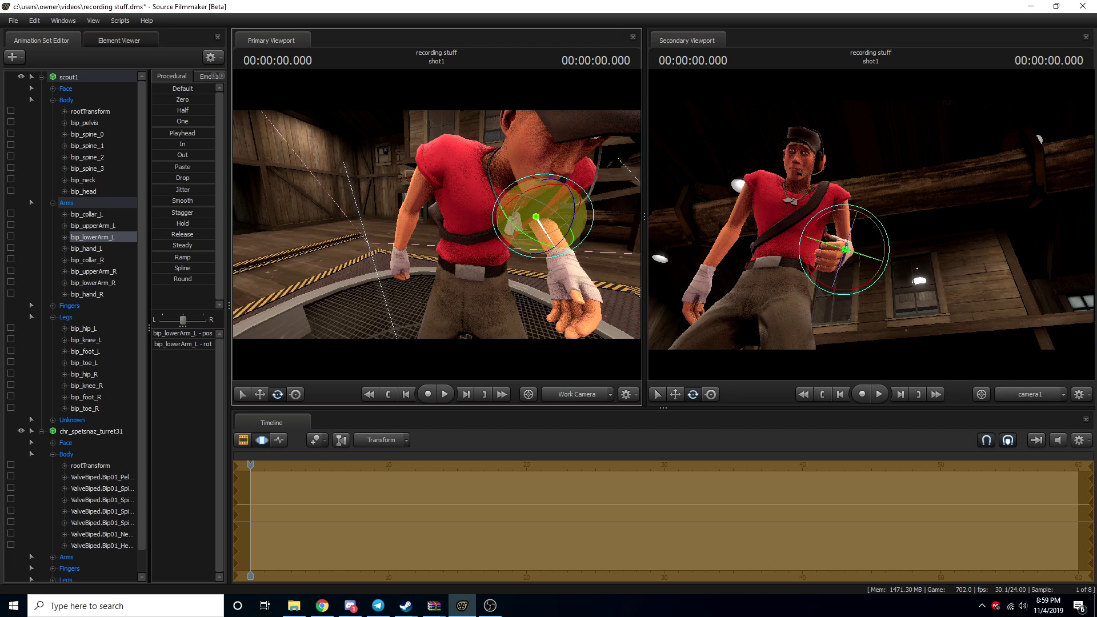
drag(562, 176, 527, 177)
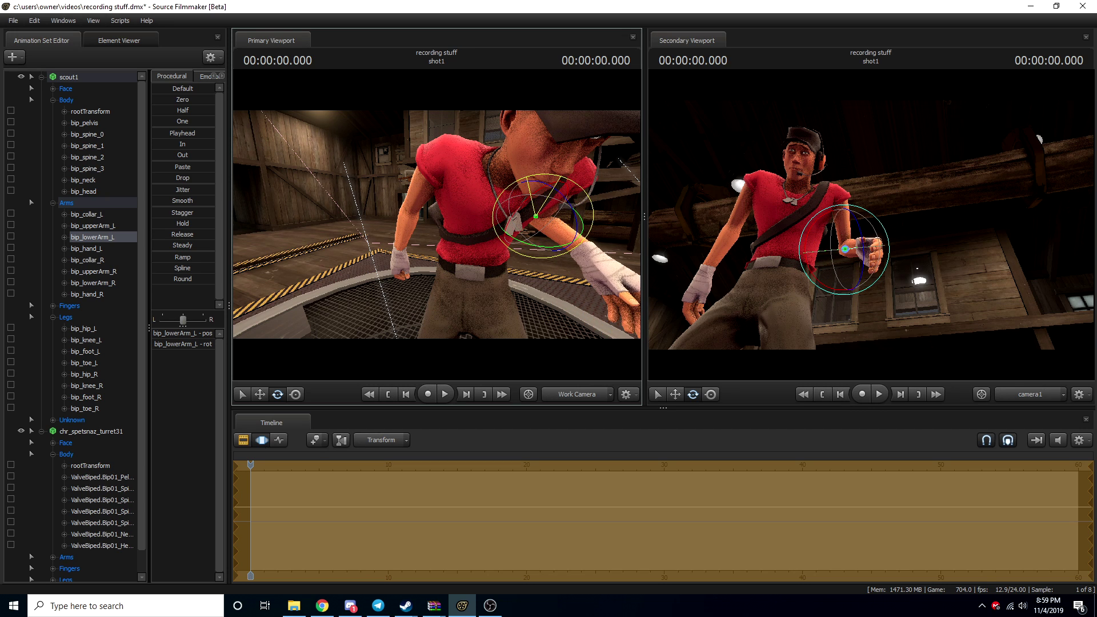
drag(588, 240, 594, 244)
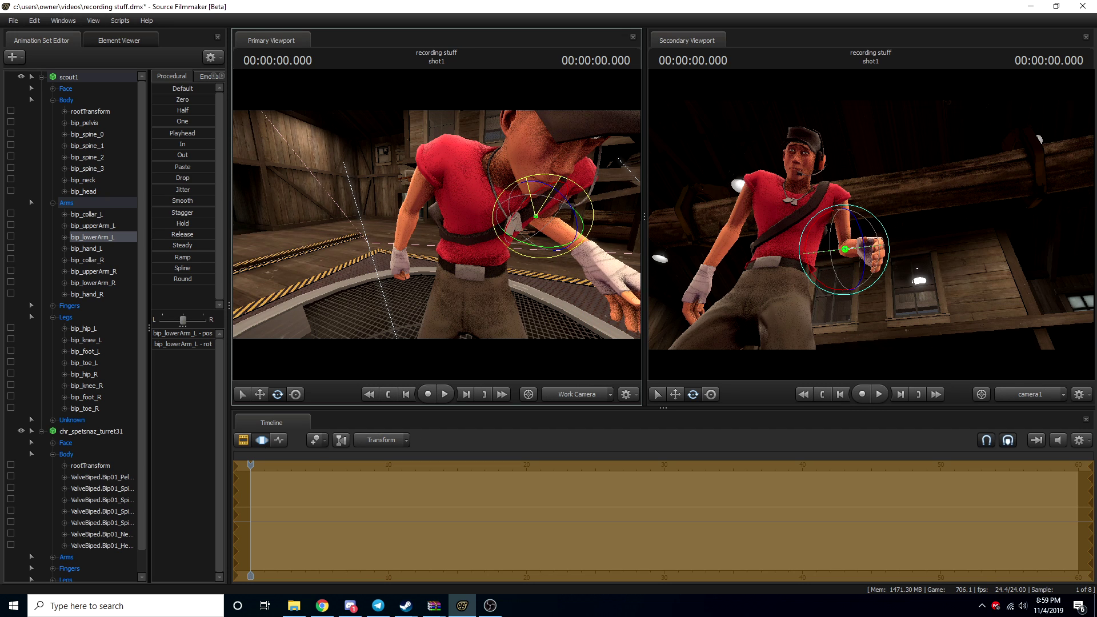
drag(562, 195, 577, 228)
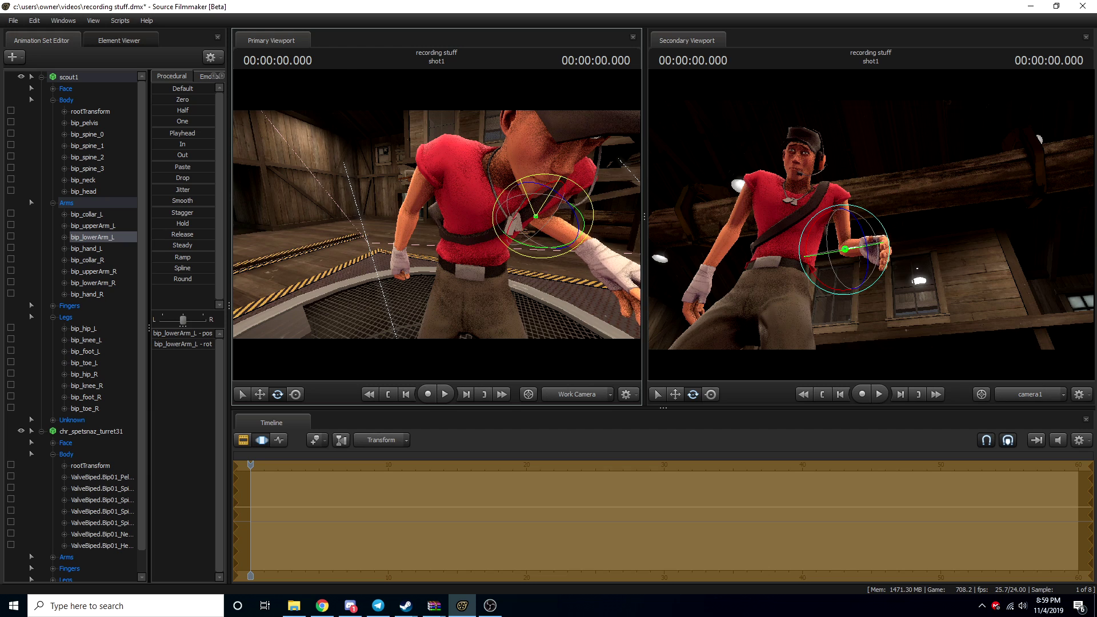
key(ctrl)
key(ctrl+z)
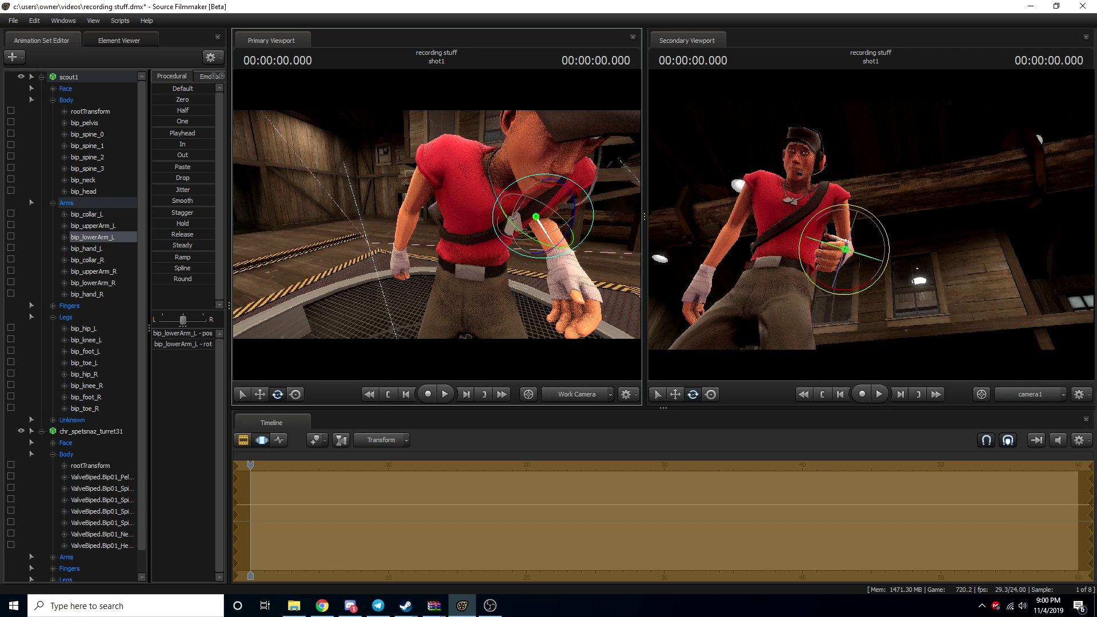
Step: Twist bip_lowerArm_L palm down and bend bip_lowerArm_R forward to match, so both of the Scout's forearms reach toward camera1
drag(864, 209, 802, 237)
drag(855, 206, 848, 205)
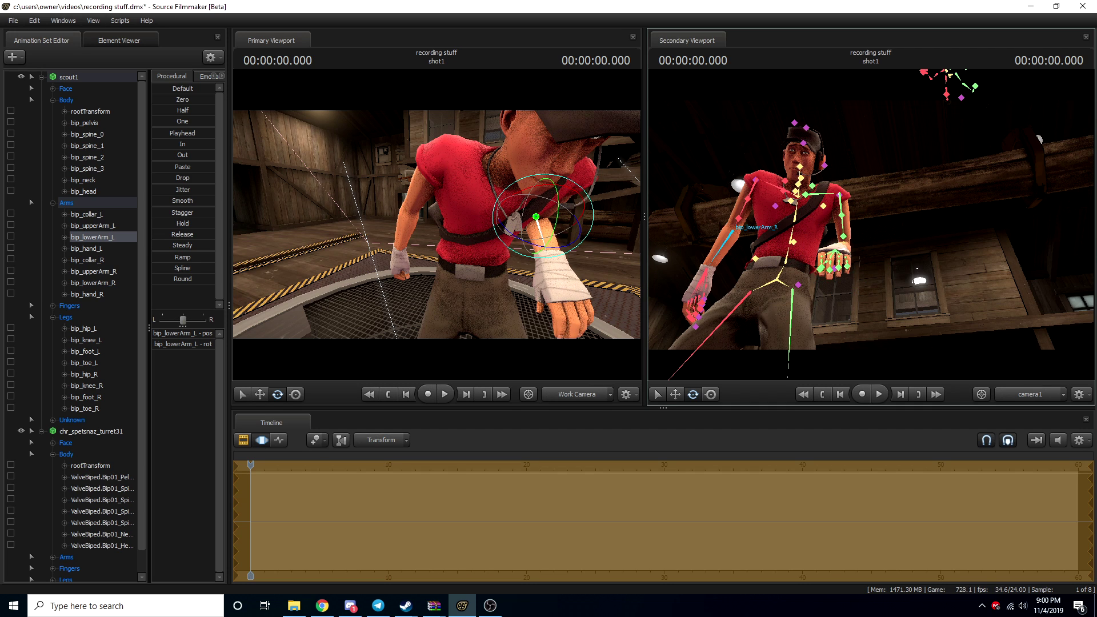
ctrl+click(722, 245)
drag(723, 219, 769, 206)
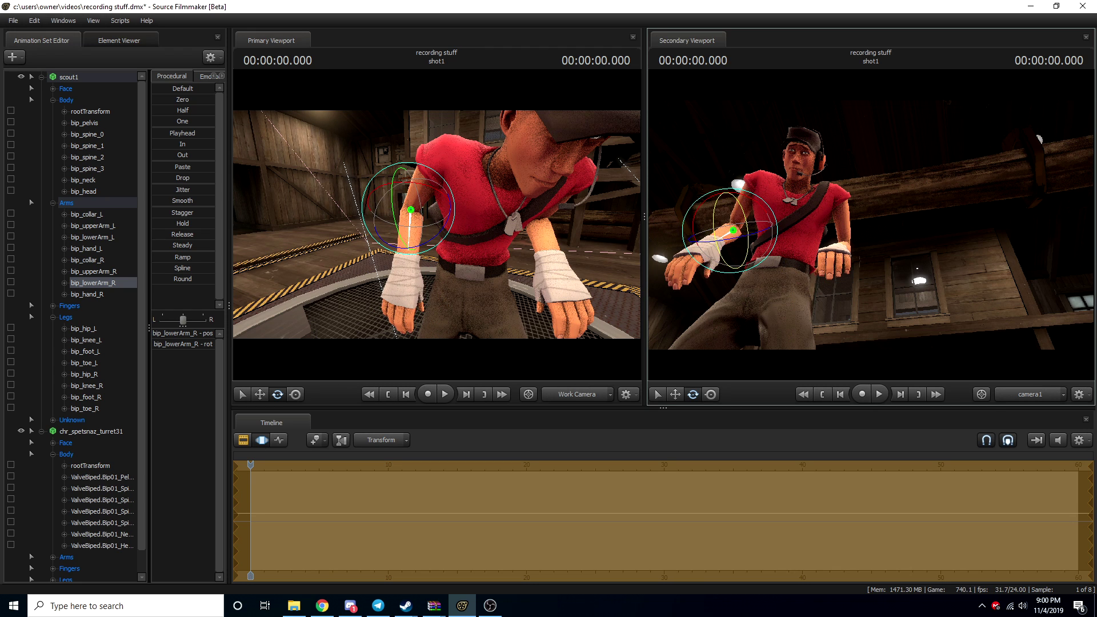
drag(715, 237, 708, 212)
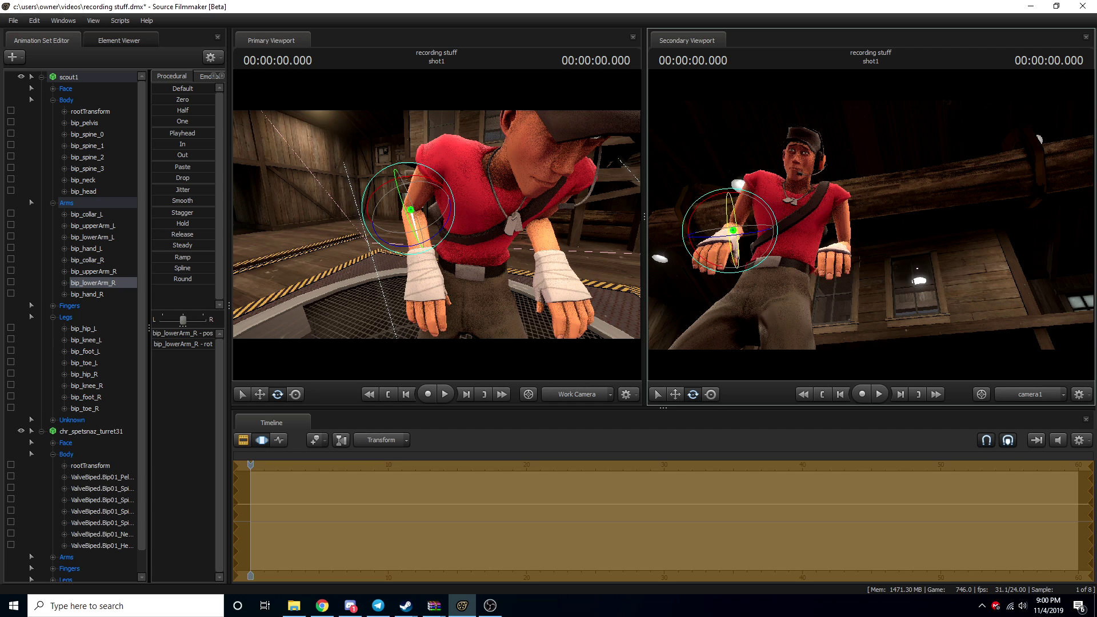
Step: Rotate the Scout's bip_hand_R and bip_hand_L bones back at the wrists so both palms face camera1
key(ctrl)
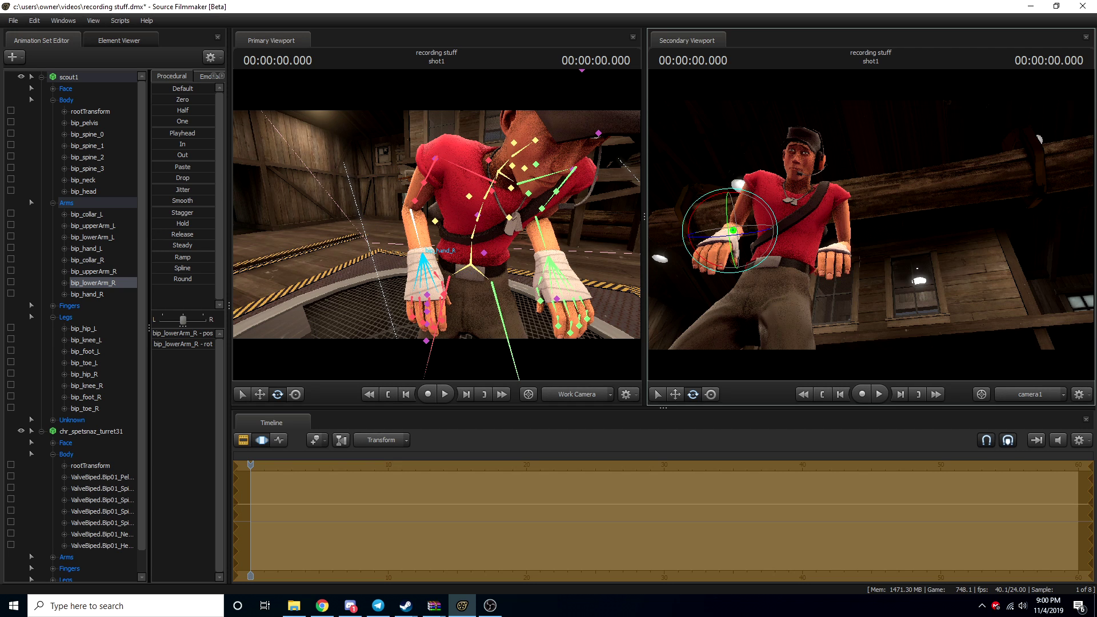
click(424, 253)
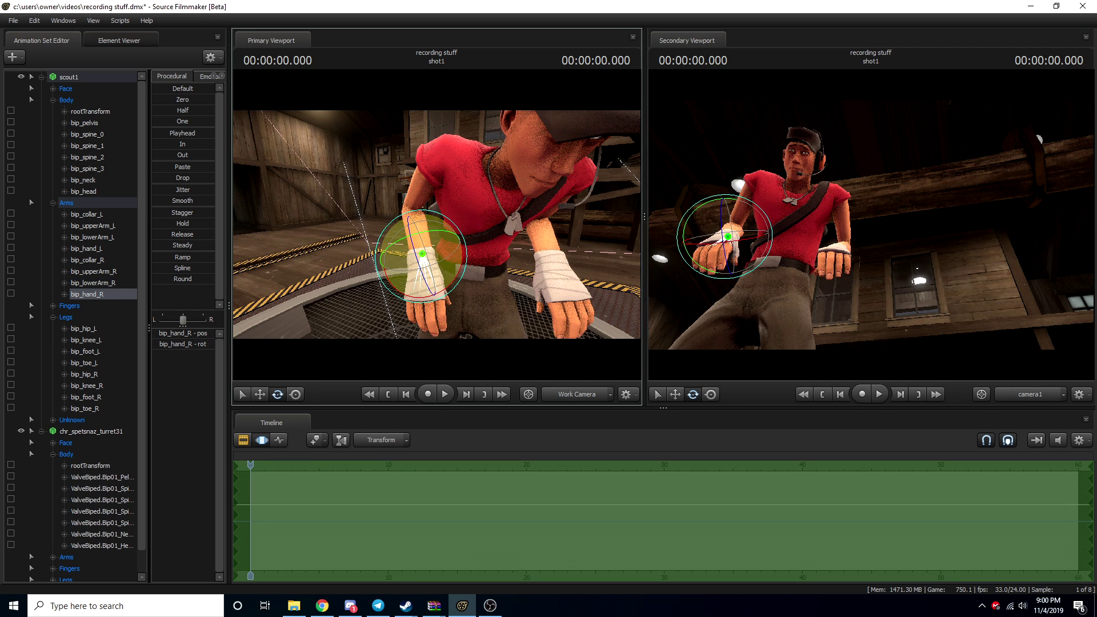
drag(418, 265, 408, 218)
ctrl+click(835, 253)
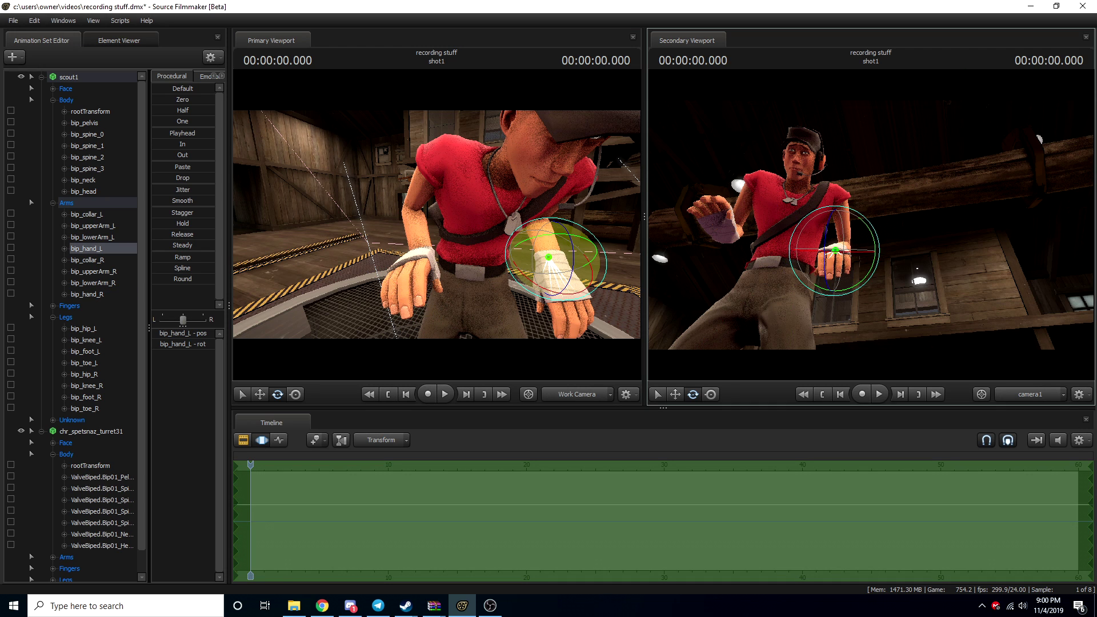
mouse_move(825, 254)
mouse_down()
mouse_move(828, 217)
mouse_move(820, 274)
mouse_up()
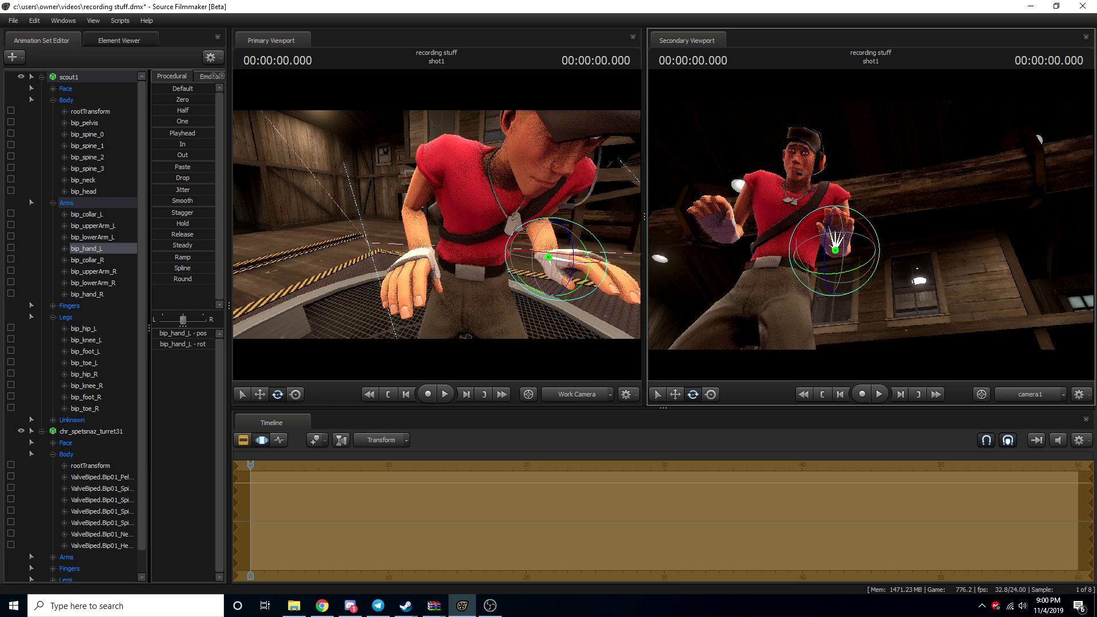
key(ctrl)
key(ctrl)
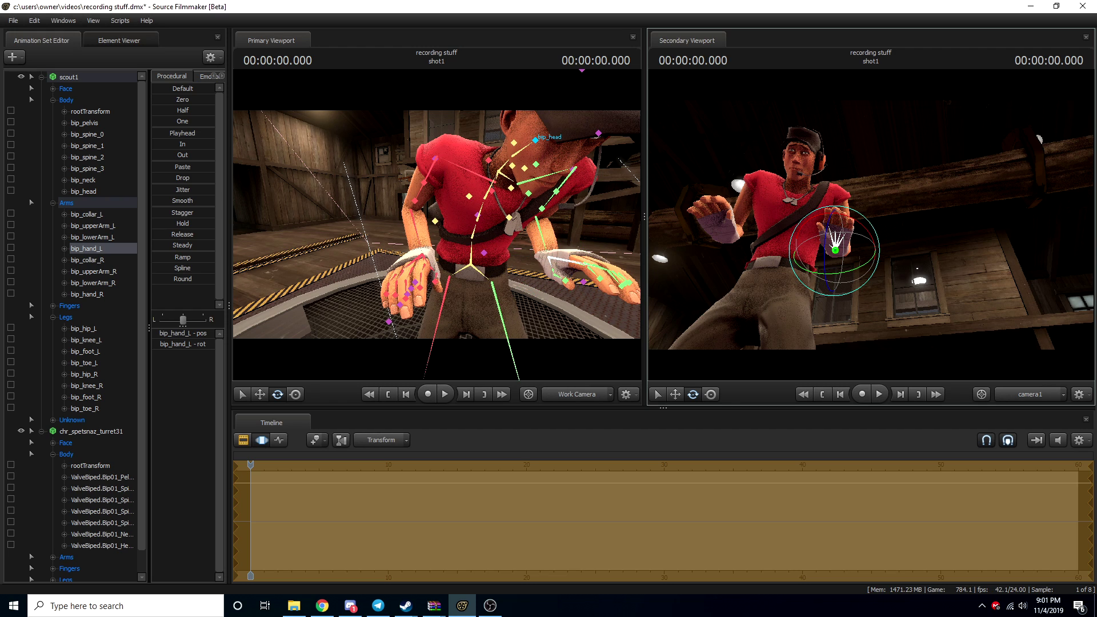
Step: Rotate the Scout's bip_head to lift and turn his face aside, and move his view target away to the side for his gaze
ctrl+click(535, 139)
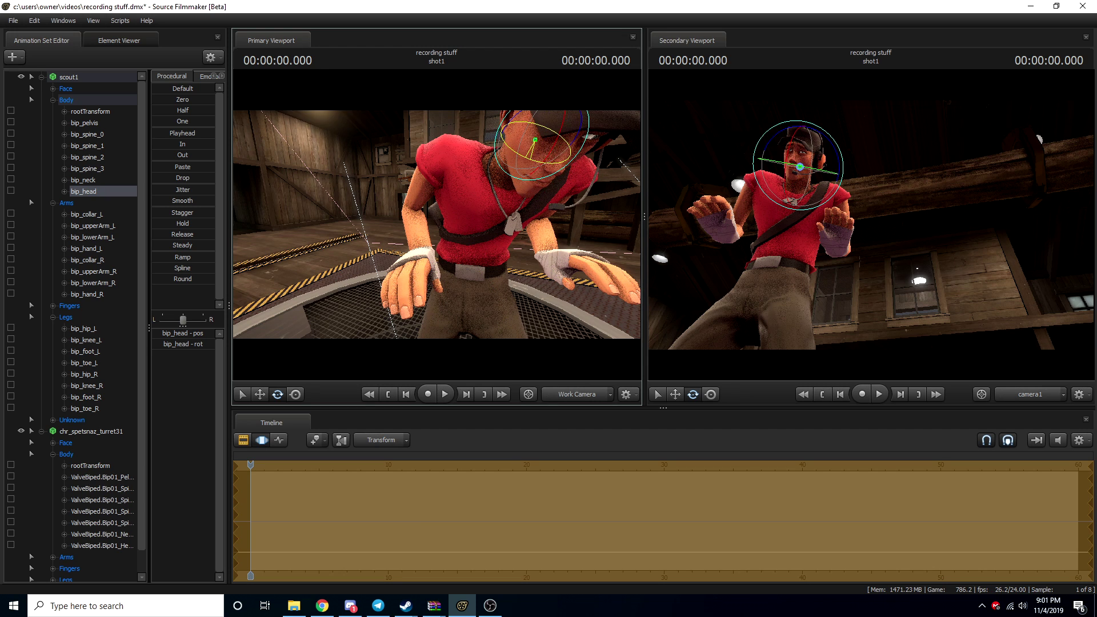
drag(526, 157, 519, 141)
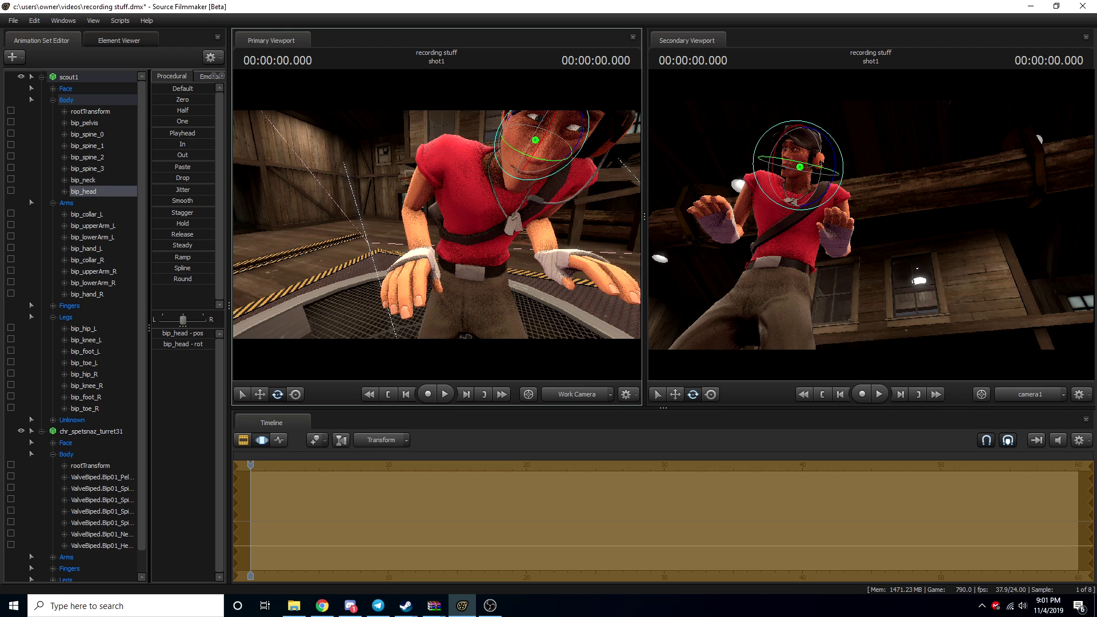
click(66, 89)
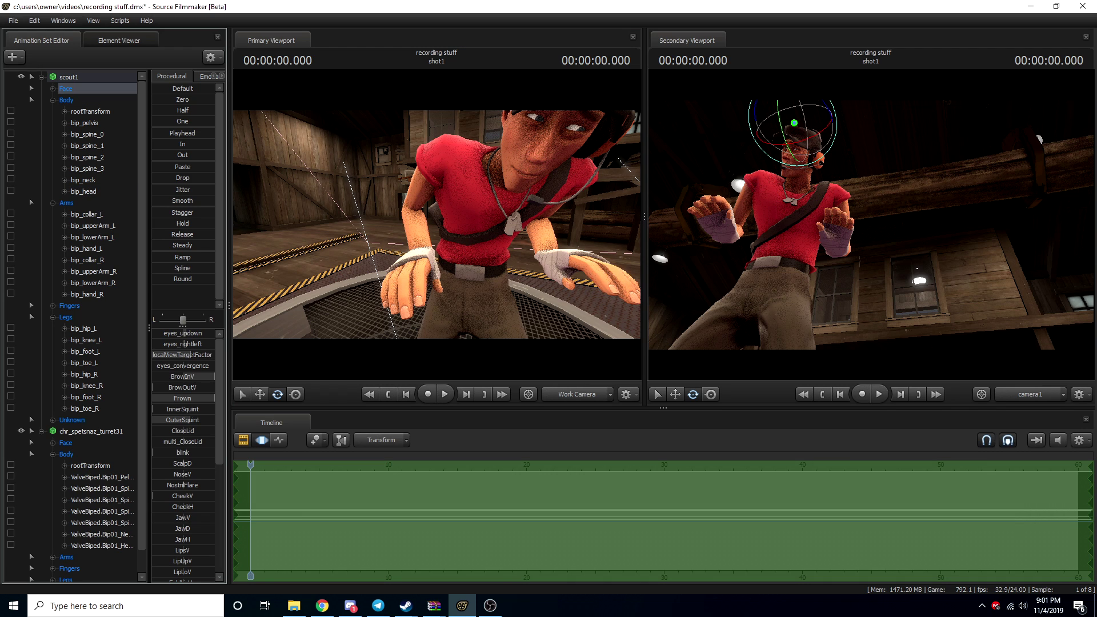
click(260, 394)
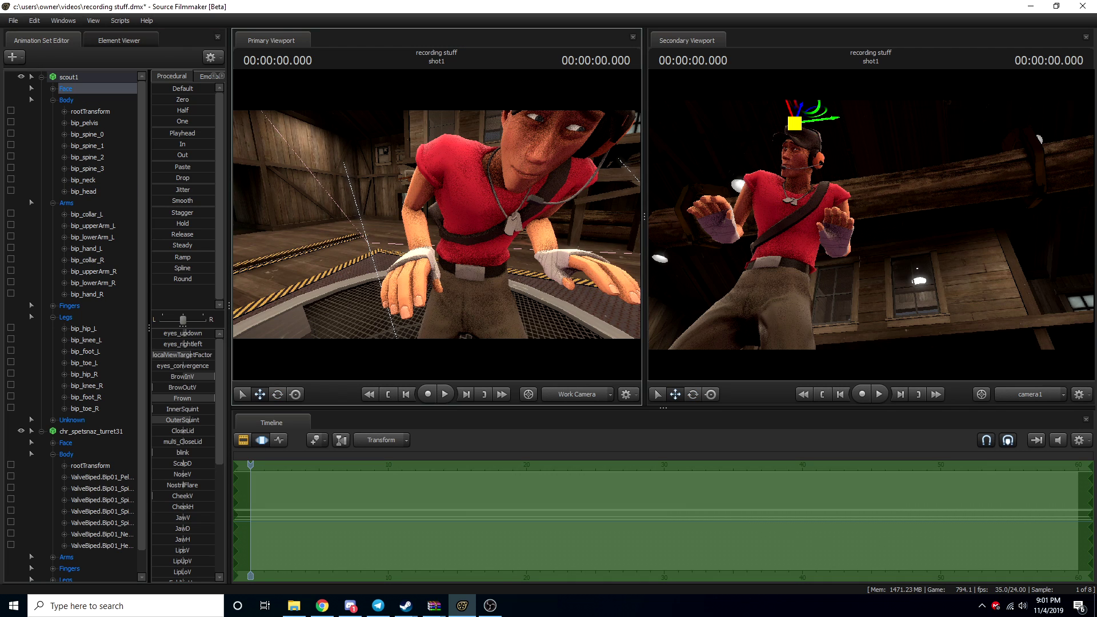
drag(794, 123, 701, 106)
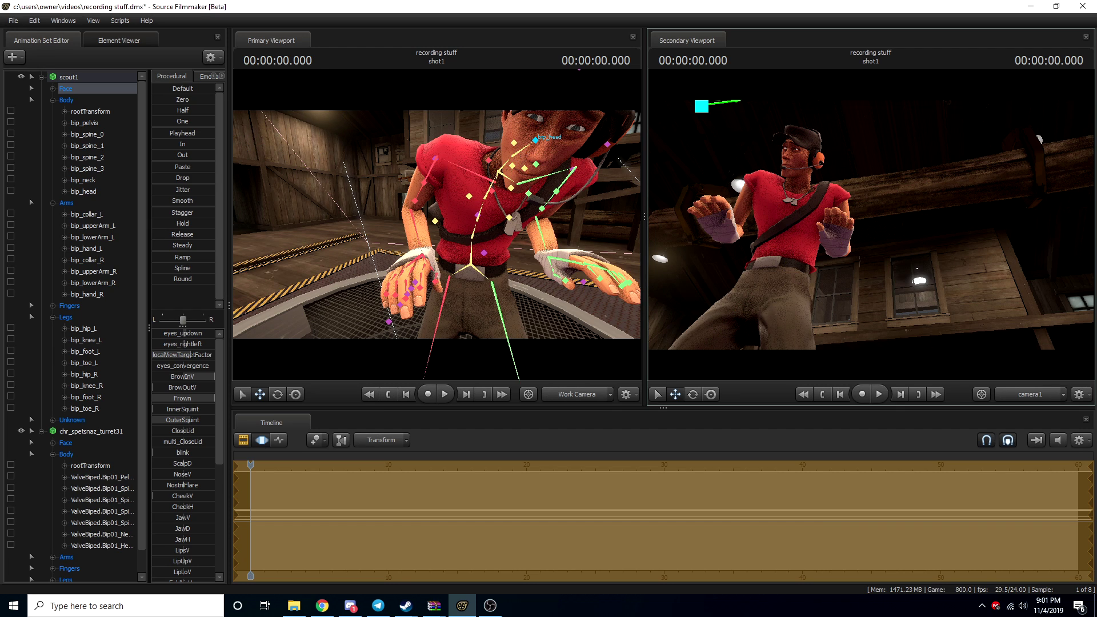
Step: Rotate the Scout's bip_head back around so his face points more toward camera1
click(535, 140)
key(e)
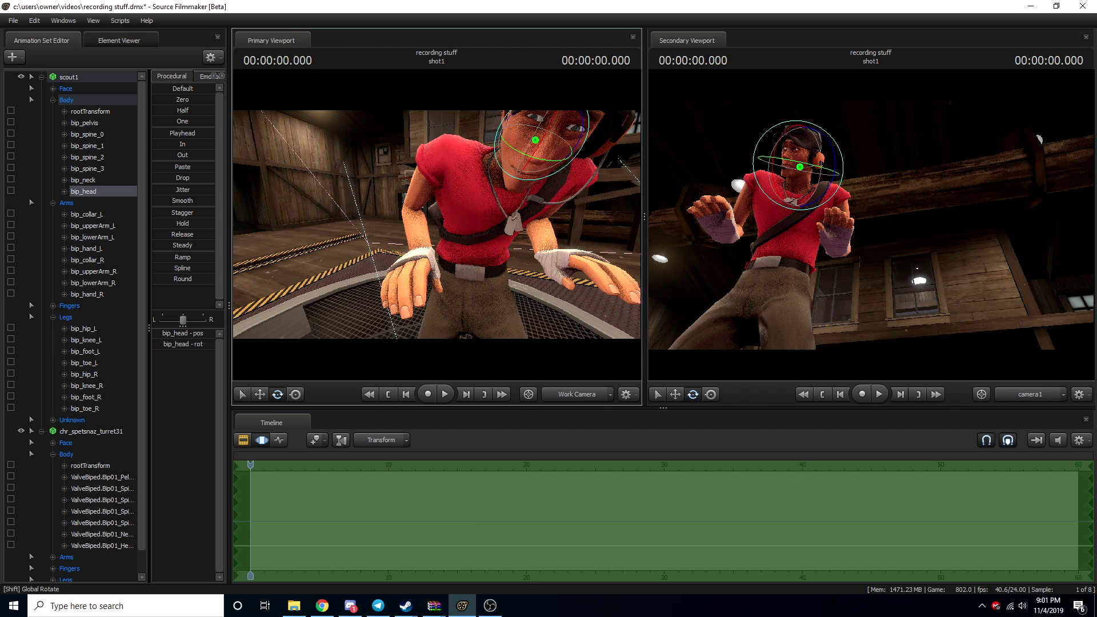
drag(518, 151, 538, 158)
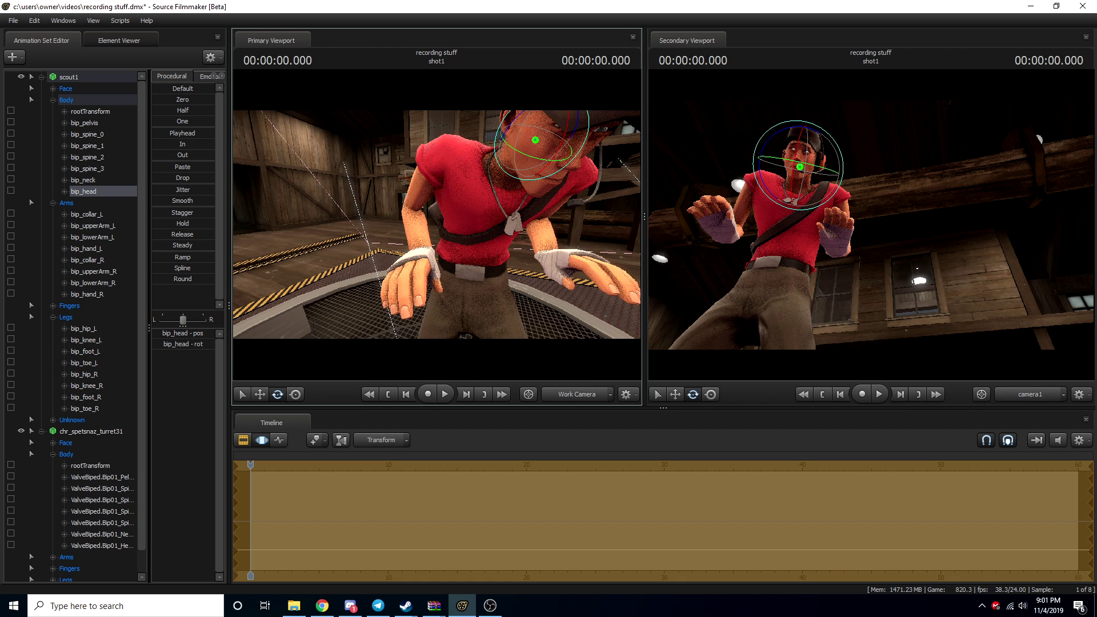
mouse_move(437, 225)
mouse_down()
mouse_move(425, 228)
mouse_move(451, 227)
mouse_move(426, 225)
mouse_move(436, 224)
mouse_up()
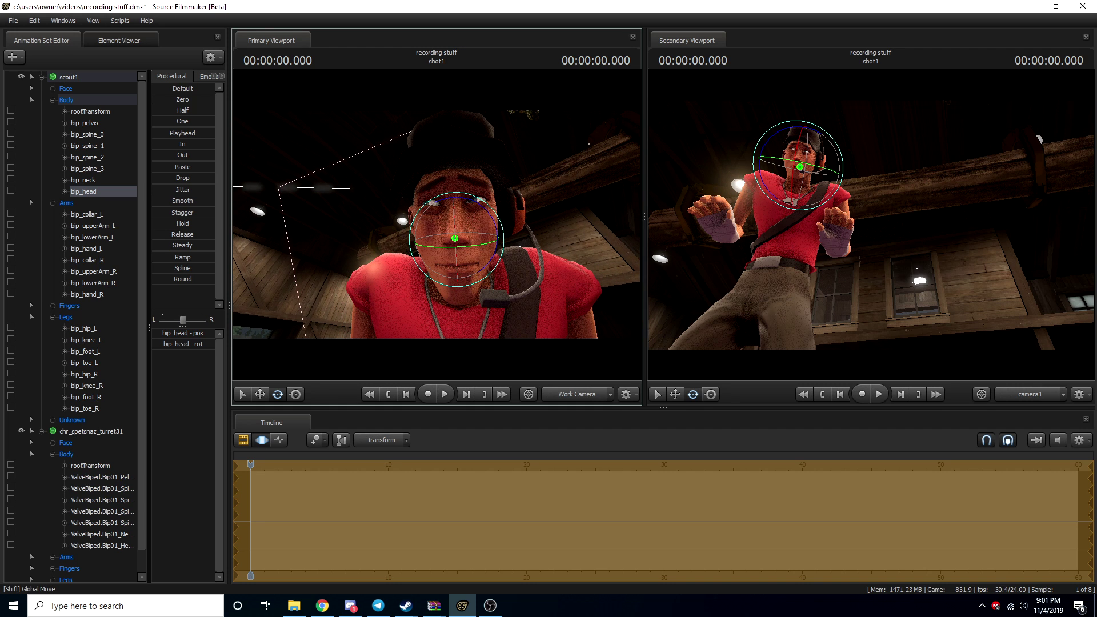
key(w)
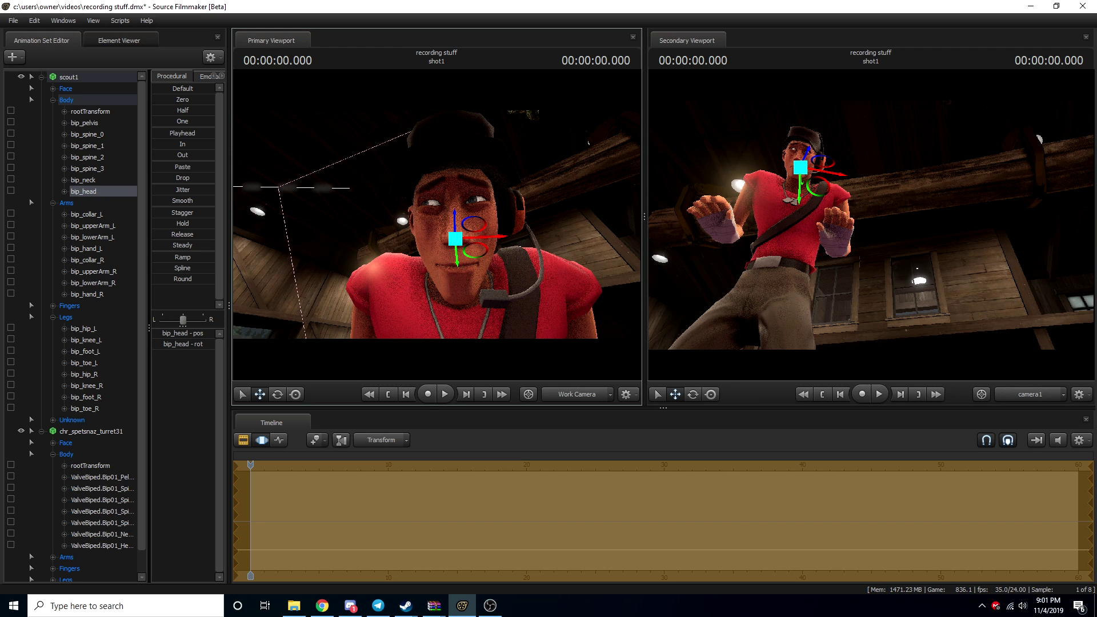
Step: Try out the FoldLipLo and LipsV sliders among the Scout's Face controls, undoing each change
click(66, 88)
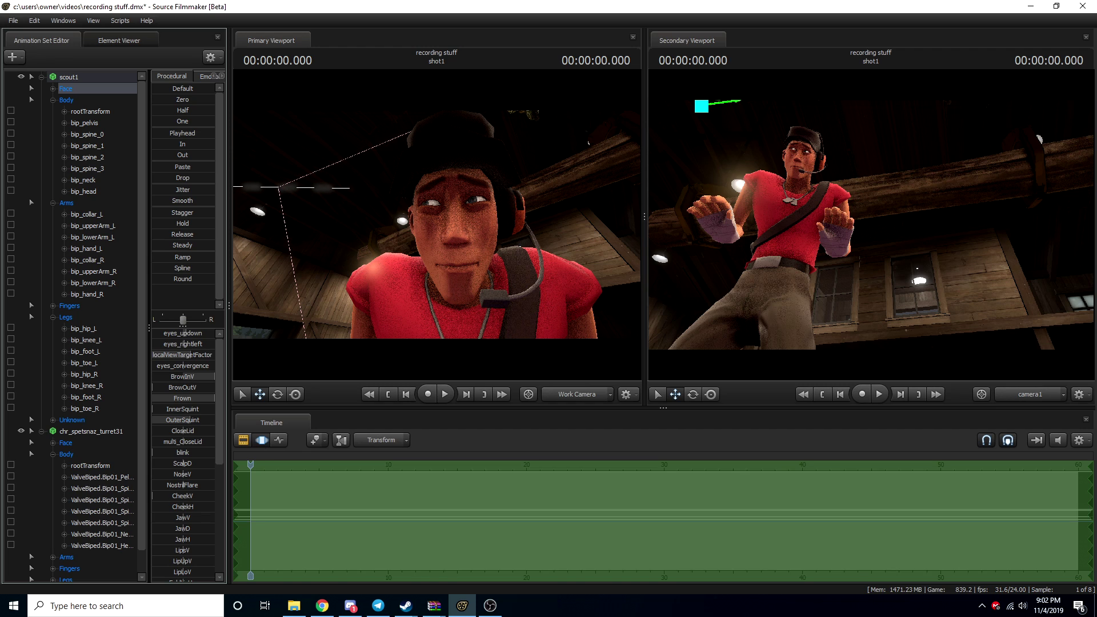
scroll(183, 457, down, 5)
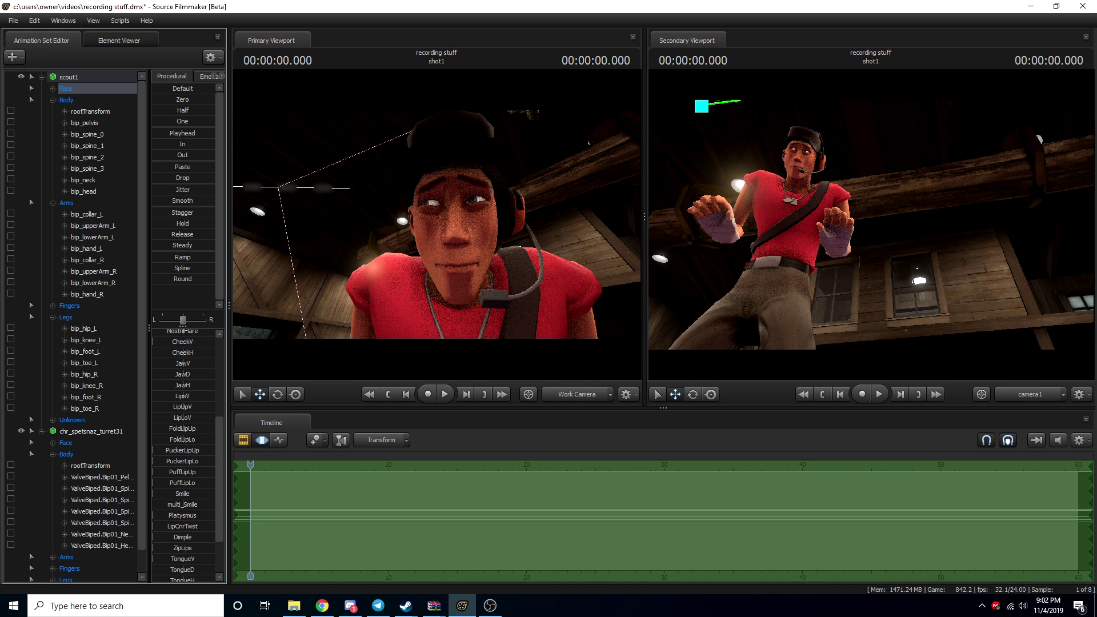
drag(183, 440, 191, 439)
key(ctrl+z)
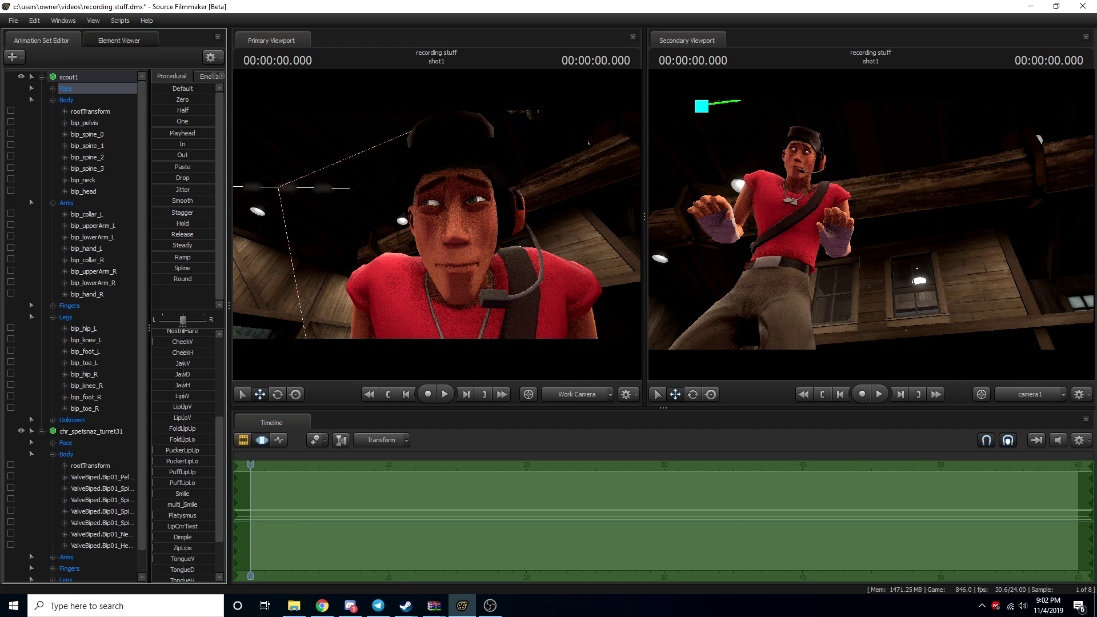
scroll(183, 457, up, 2)
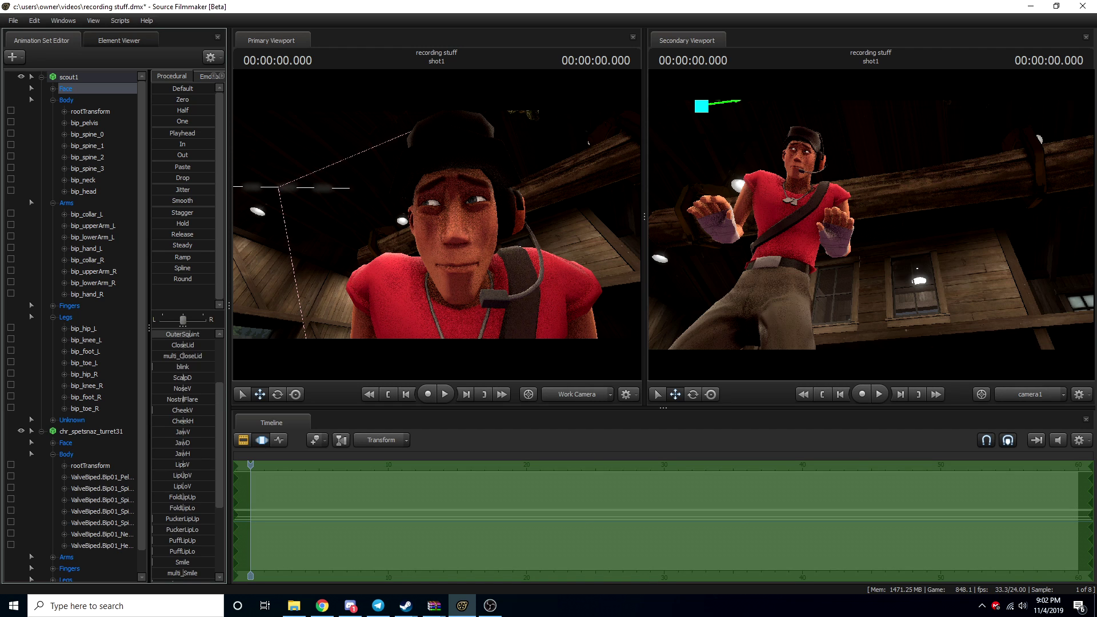
scroll(183, 452, down, 1)
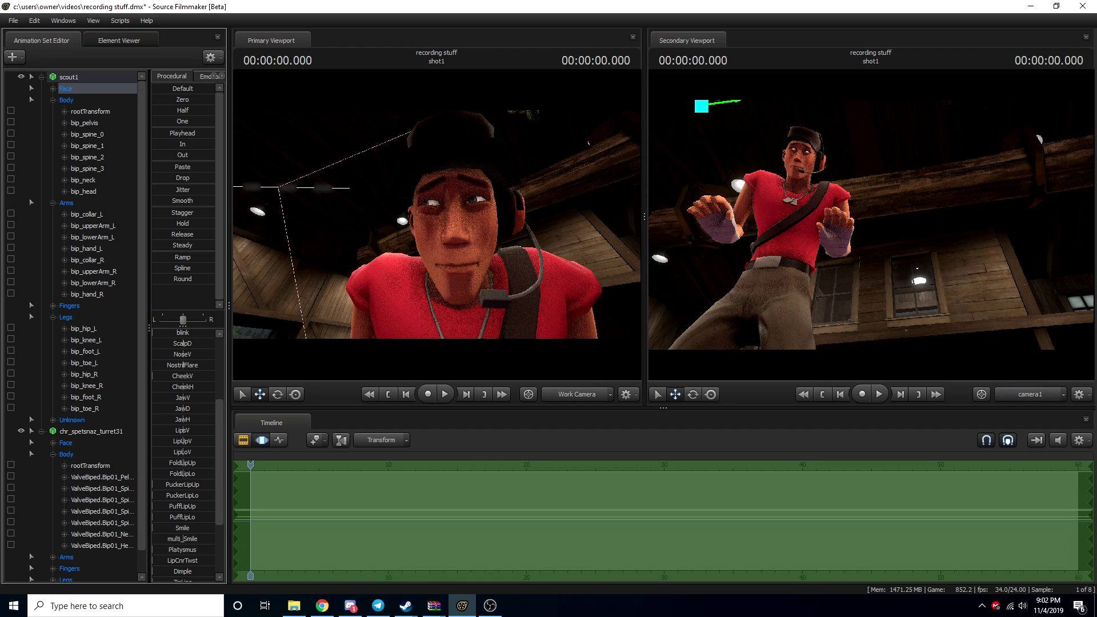
drag(183, 430, 153, 430)
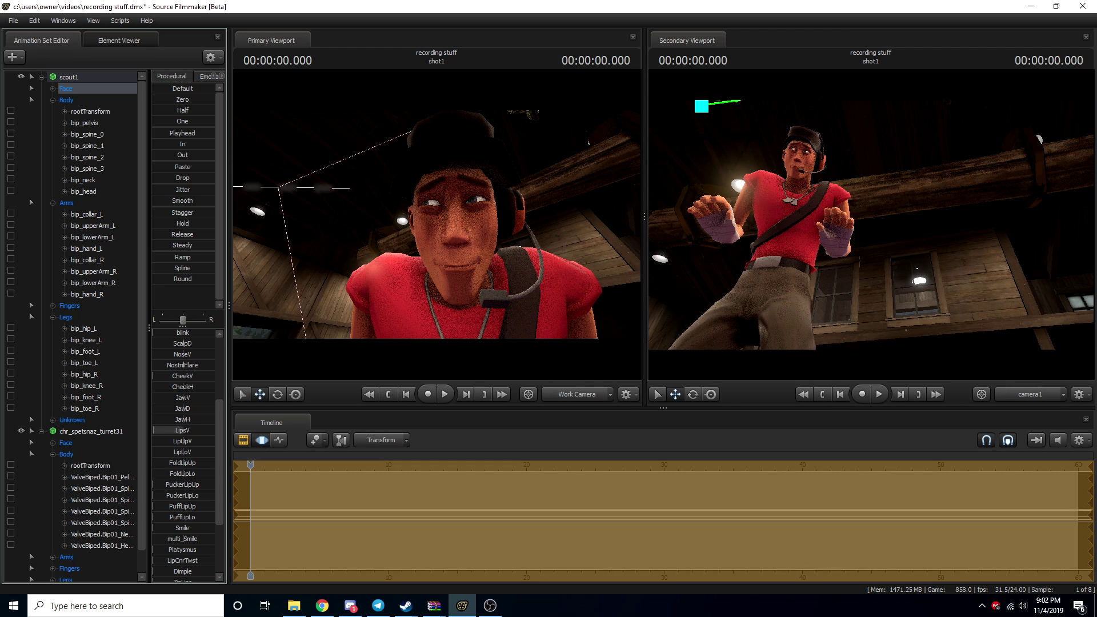
drag(187, 430, 205, 430)
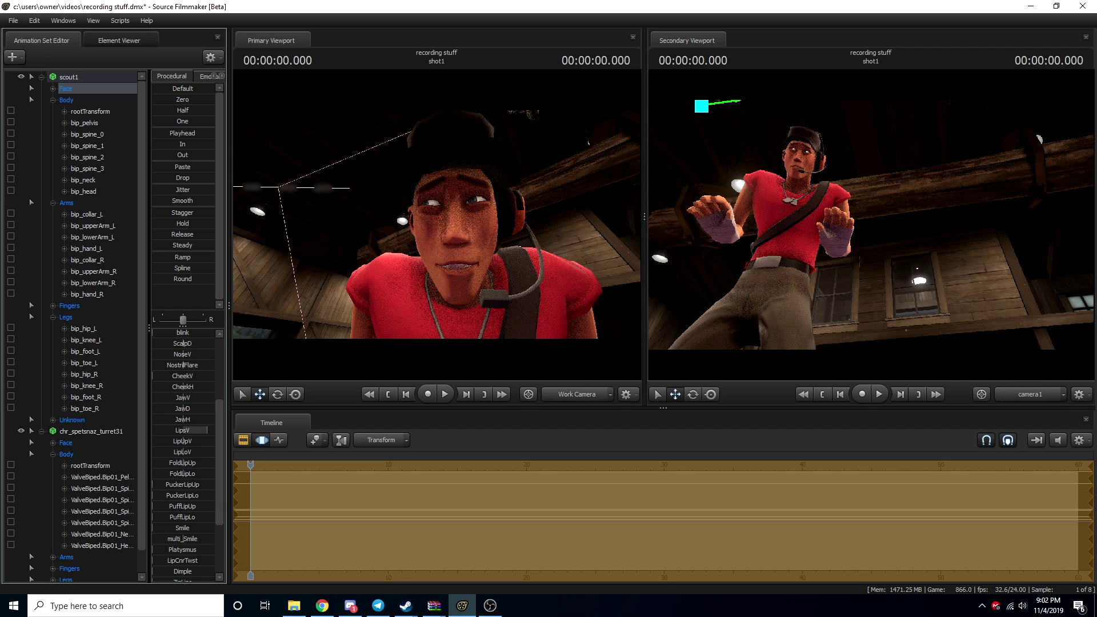
drag(207, 430, 207, 430)
key(ctrl+z)
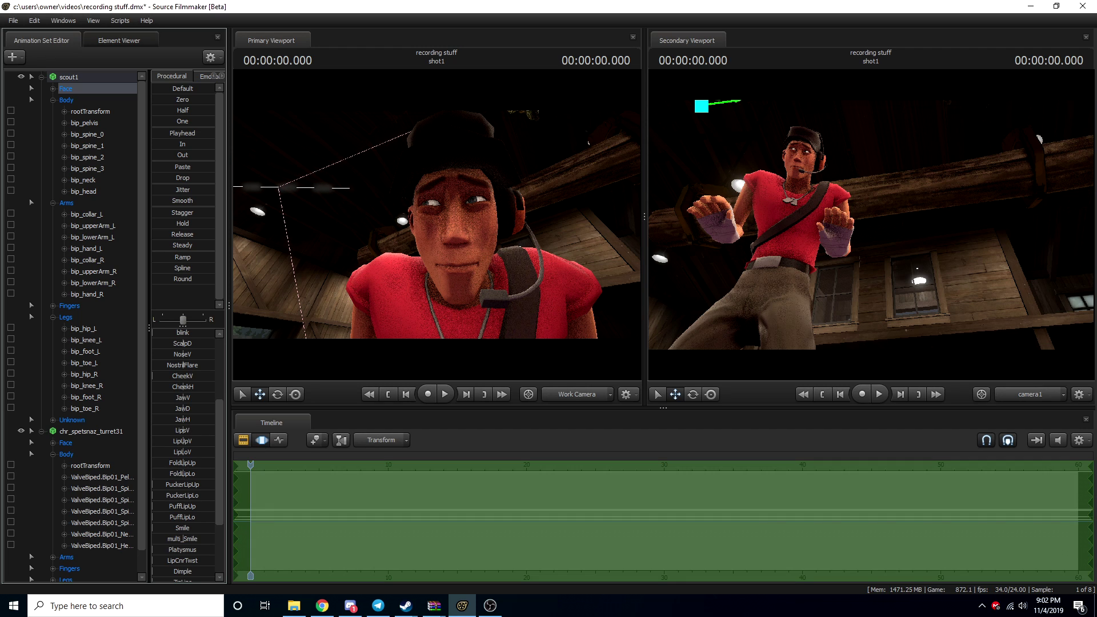
Step: Raise the Scout's LipUpV slider partway to bare his teeth, and increase Platysmus and Dimple to tense the mouth
drag(183, 440, 198, 440)
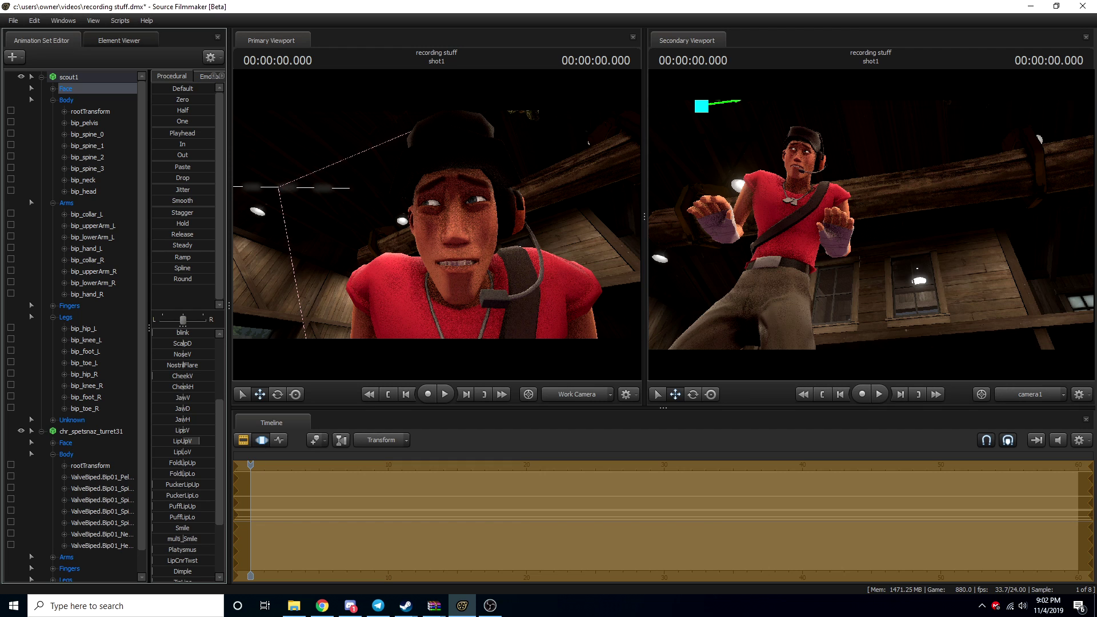
scroll(183, 451, down, 2)
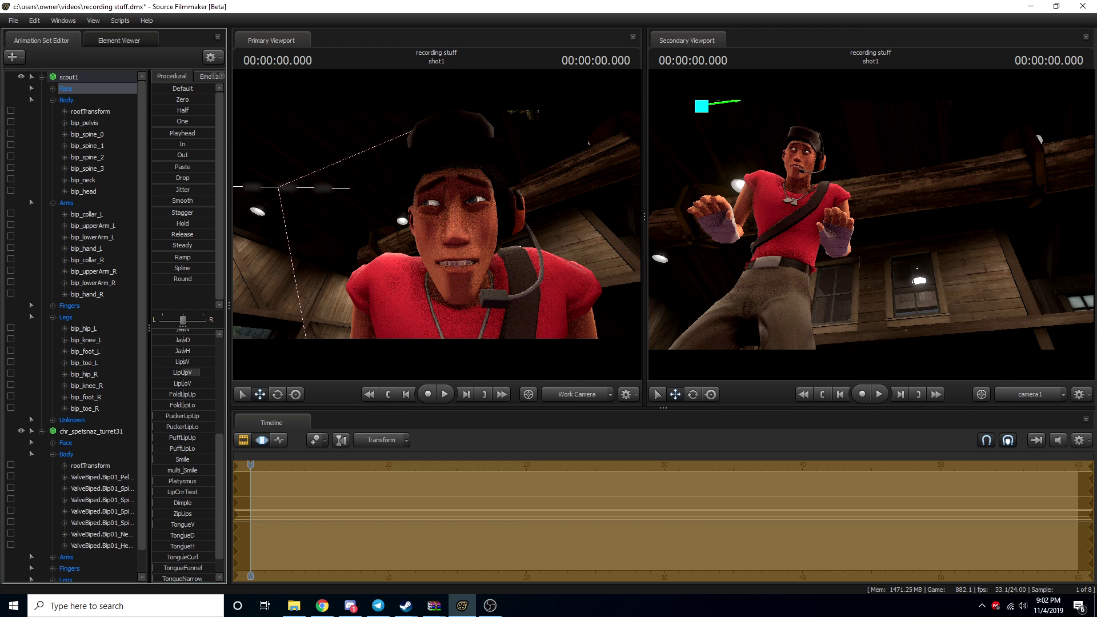
scroll(183, 451, down, 1)
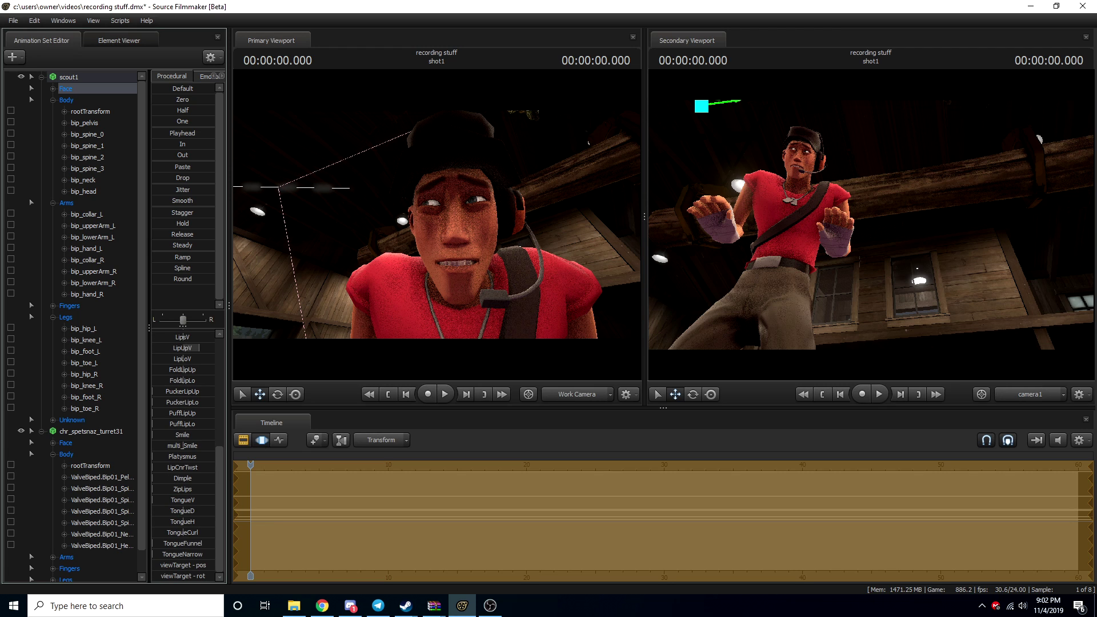
scroll(183, 451, up, 5)
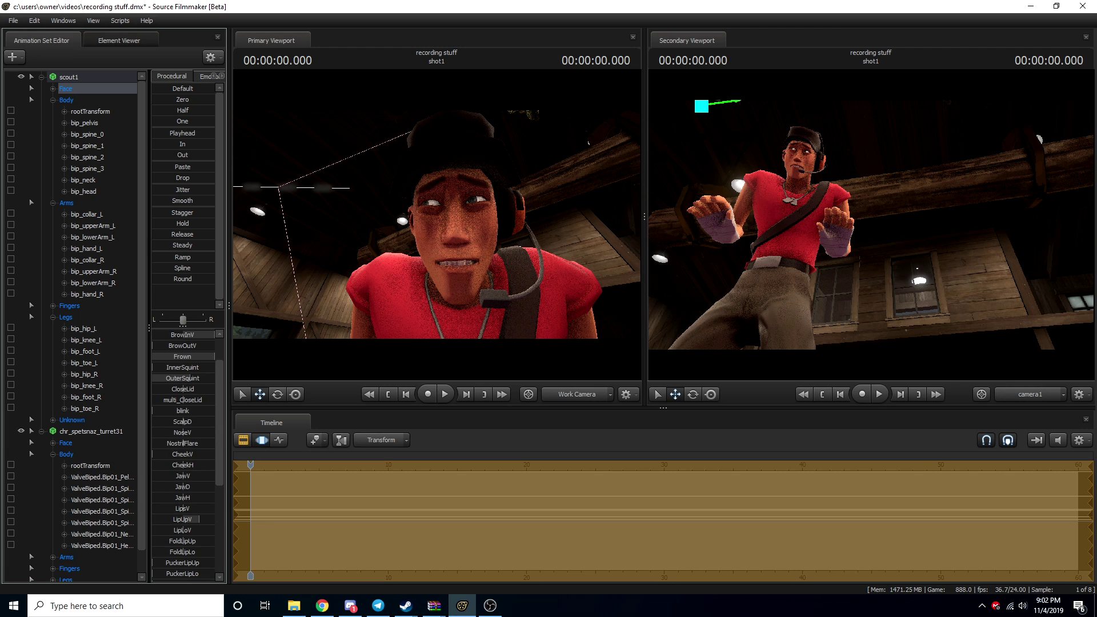
scroll(183, 451, down, 5)
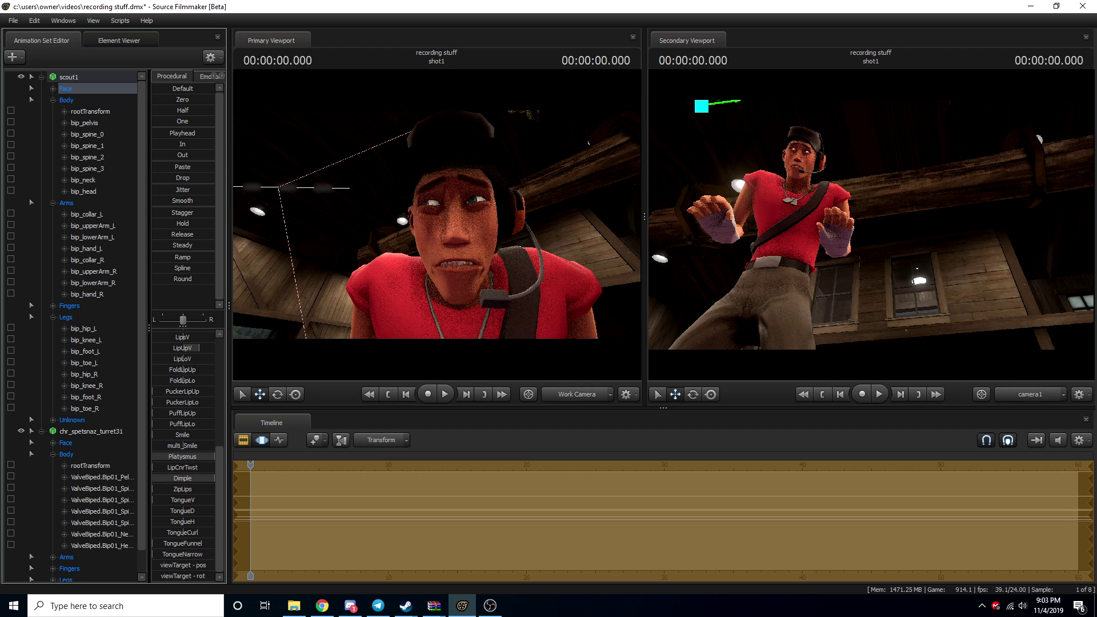
Step: Return the Scout's JawD slider to its default, undo the LipsV change, and raise JawV slightly to open his mouth
scroll(183, 457, up, 2)
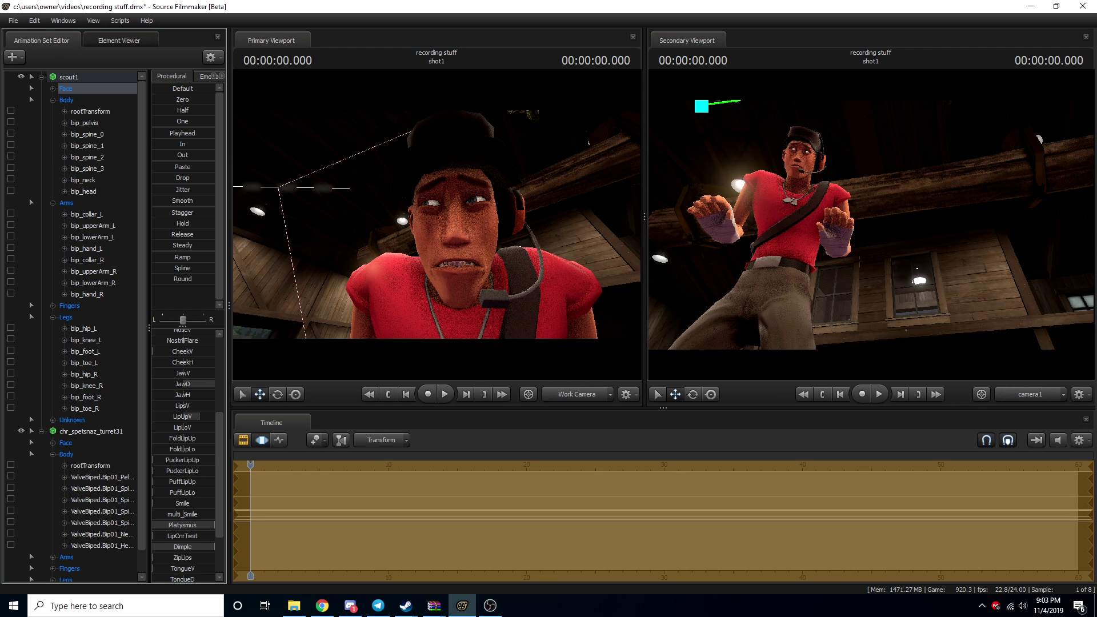
drag(215, 384, 160, 383)
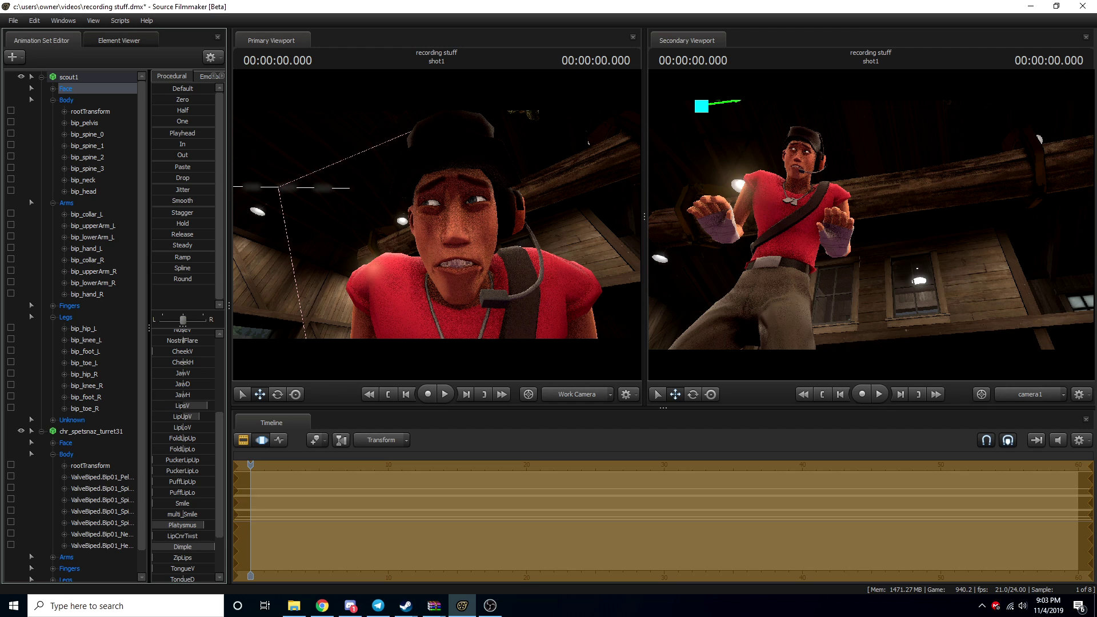
key(ctrl+z)
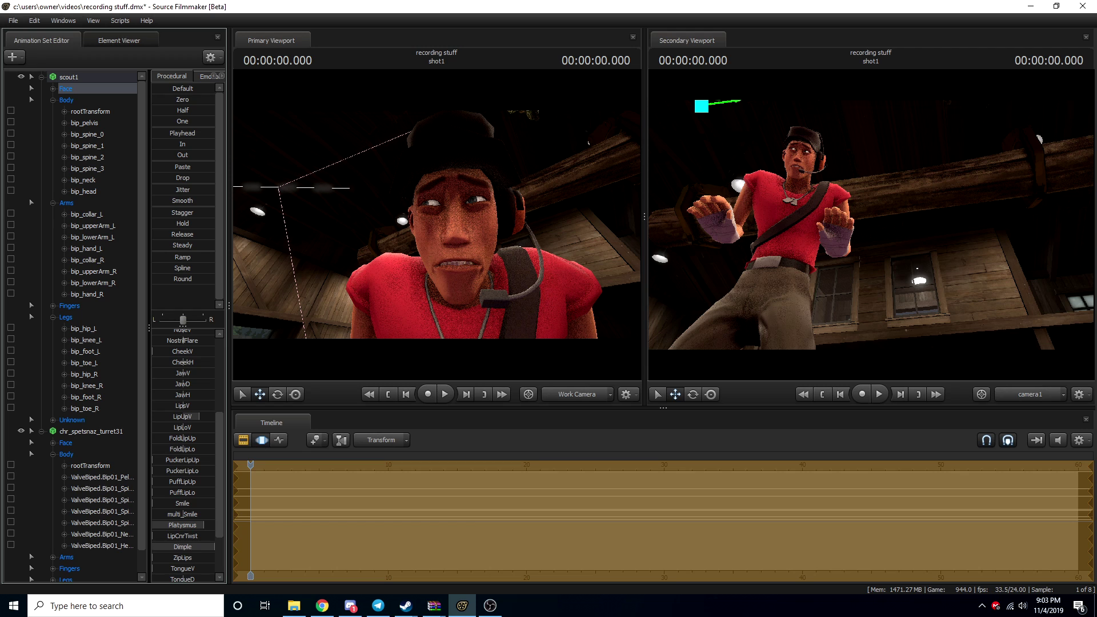
drag(182, 373, 194, 373)
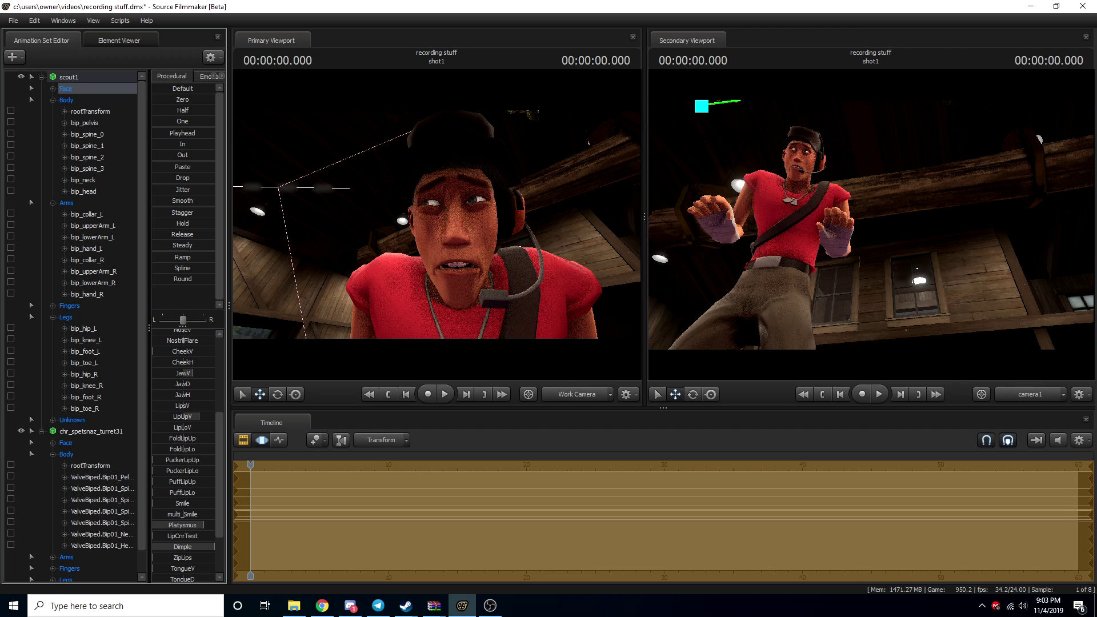
Step: Select the rootTransform of chr_spetsnaz_turret31 and lower the soldier into camera1's view behind the Scout
key(ctrl)
drag(437, 225, 519, 228)
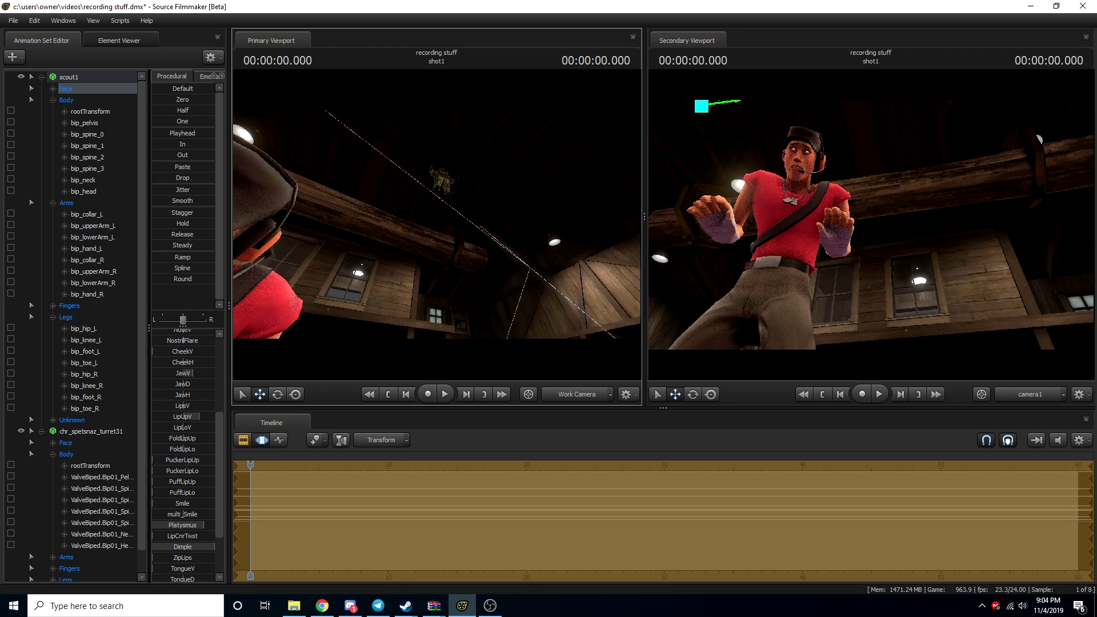
drag(437, 204, 437, 204)
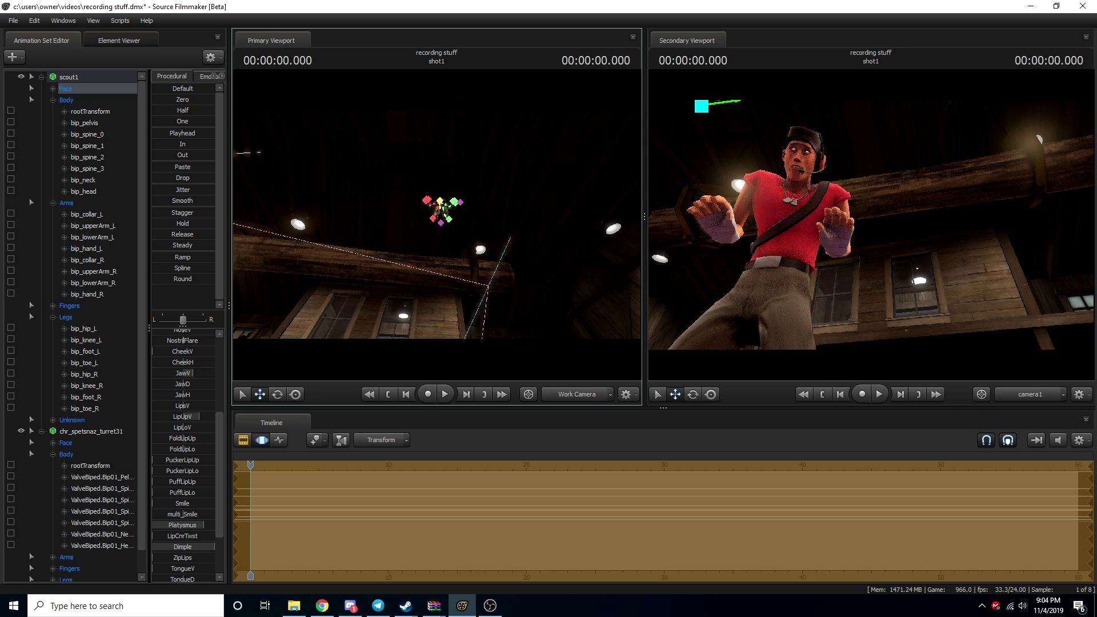
ctrl+click(440, 222)
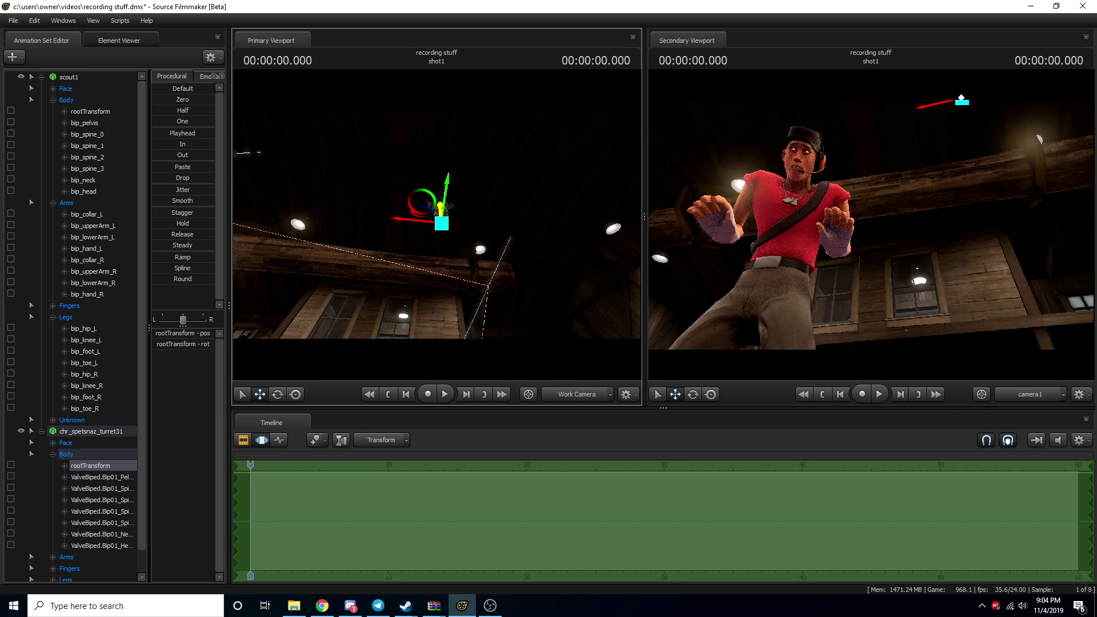
drag(447, 197, 351, 294)
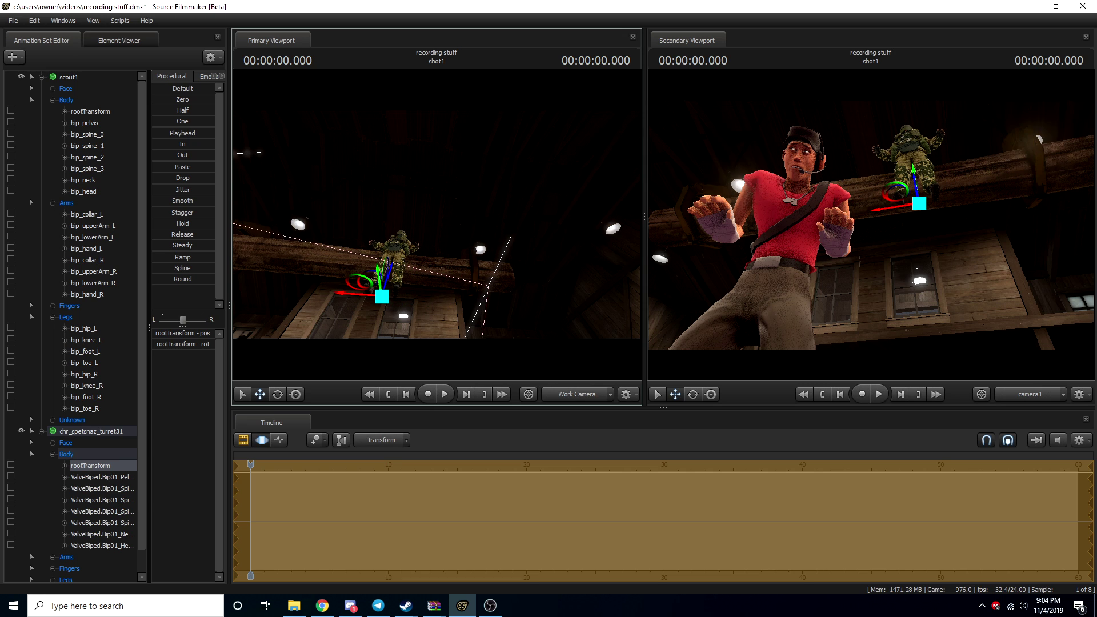
Step: Move the soldier's rootTransform lower and sideways so he stands in the background close to the Scout's raised hand in camera1
key(w)
drag(425, 265, 419, 320)
key(w)
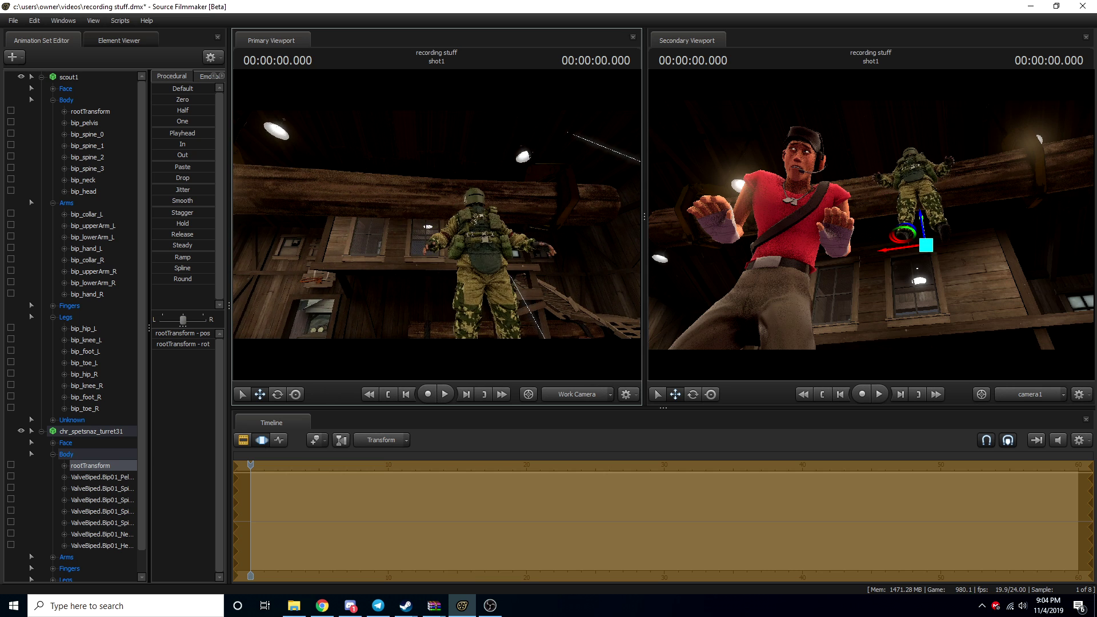
drag(459, 331, 396, 332)
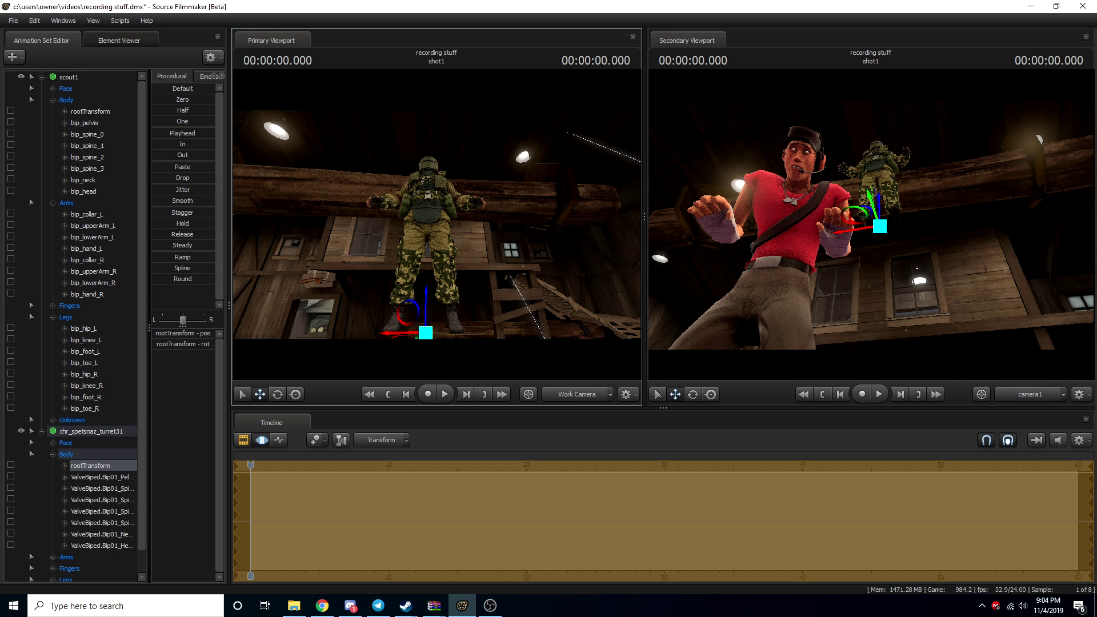
Step: Turn and tilt the soldier's rootTransform so he leans toward the Scout, and move him behind the Scout's raised hand in camera1
click(277, 394)
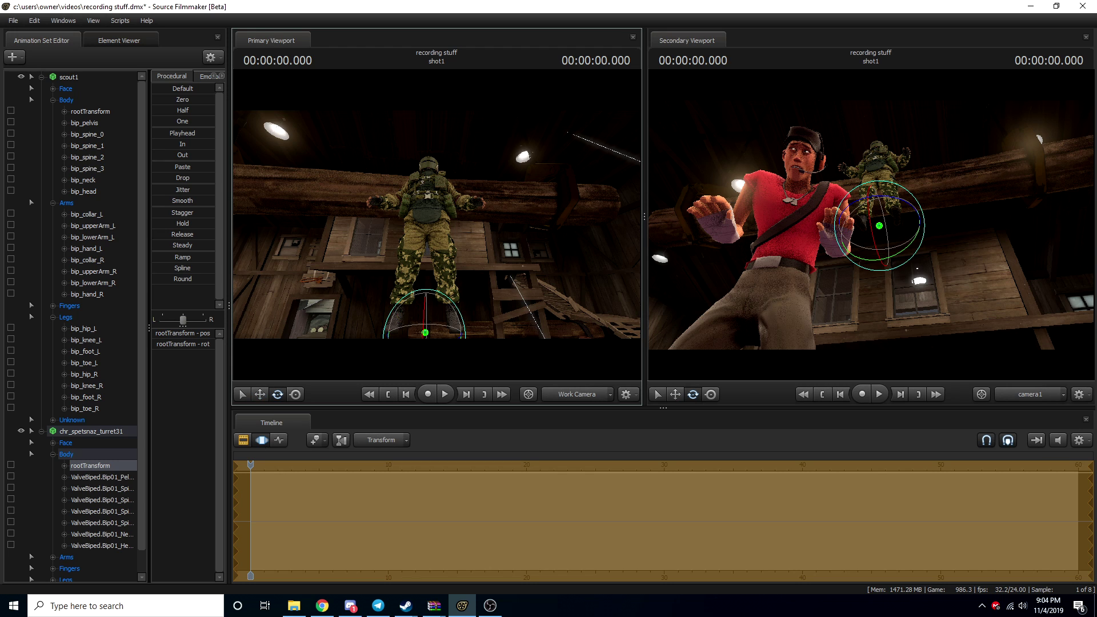
drag(423, 309, 421, 330)
key(ctrl+z)
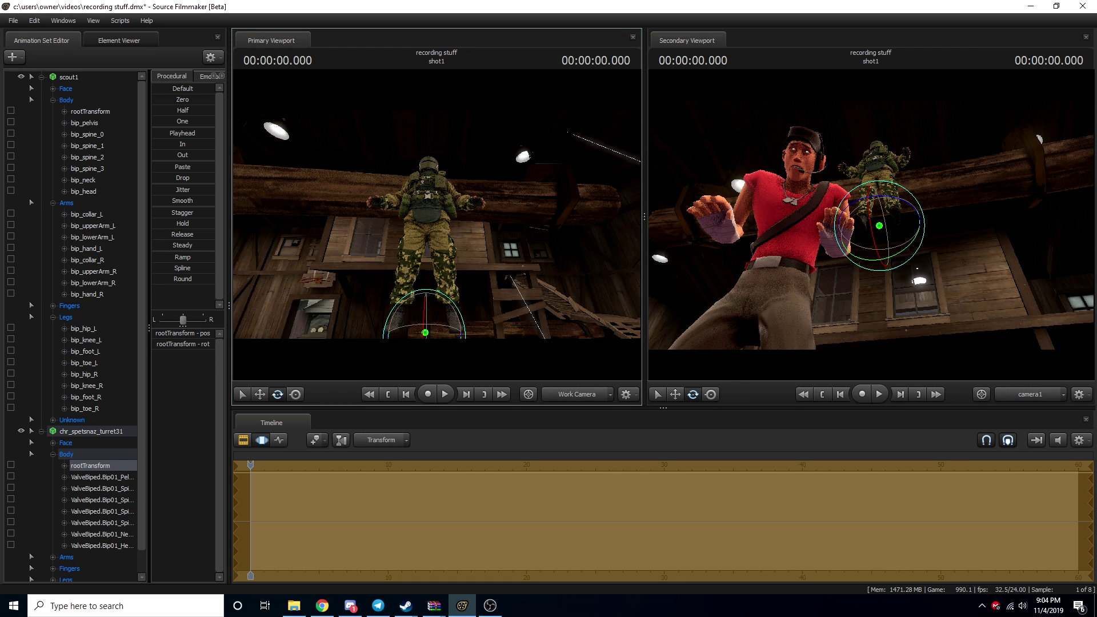
drag(428, 257, 428, 285)
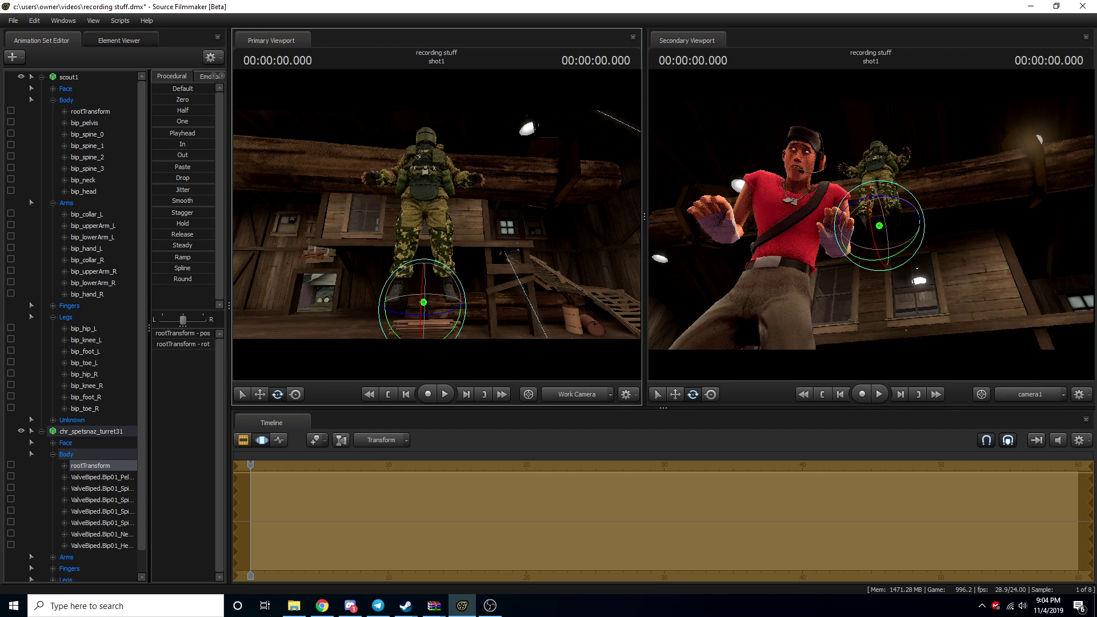
drag(429, 286, 431, 320)
key(s)
key(a)
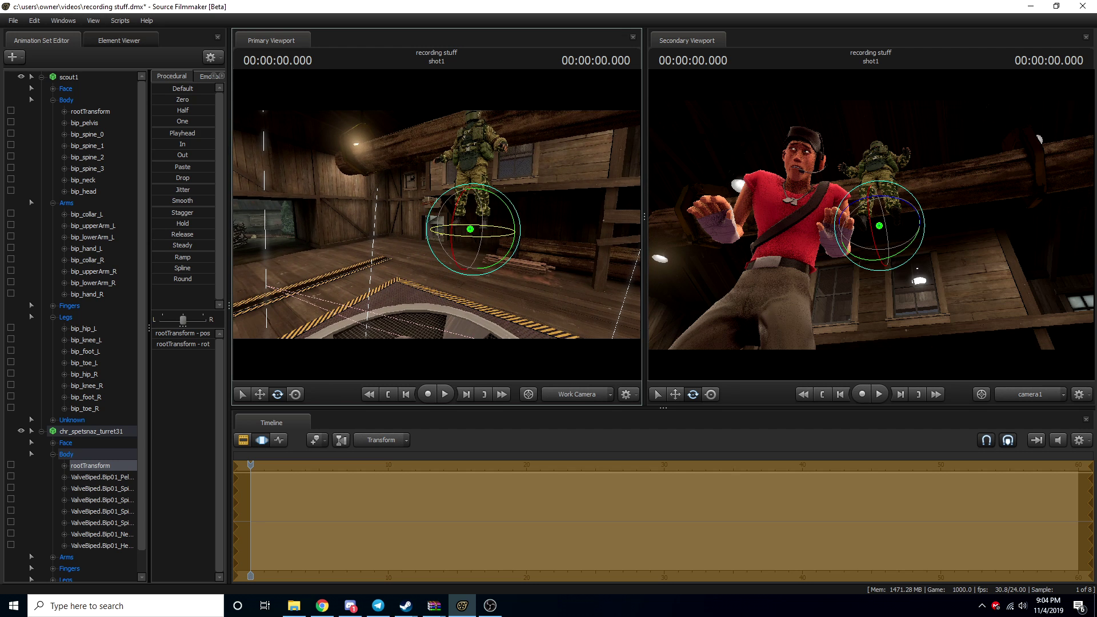
drag(462, 236, 514, 233)
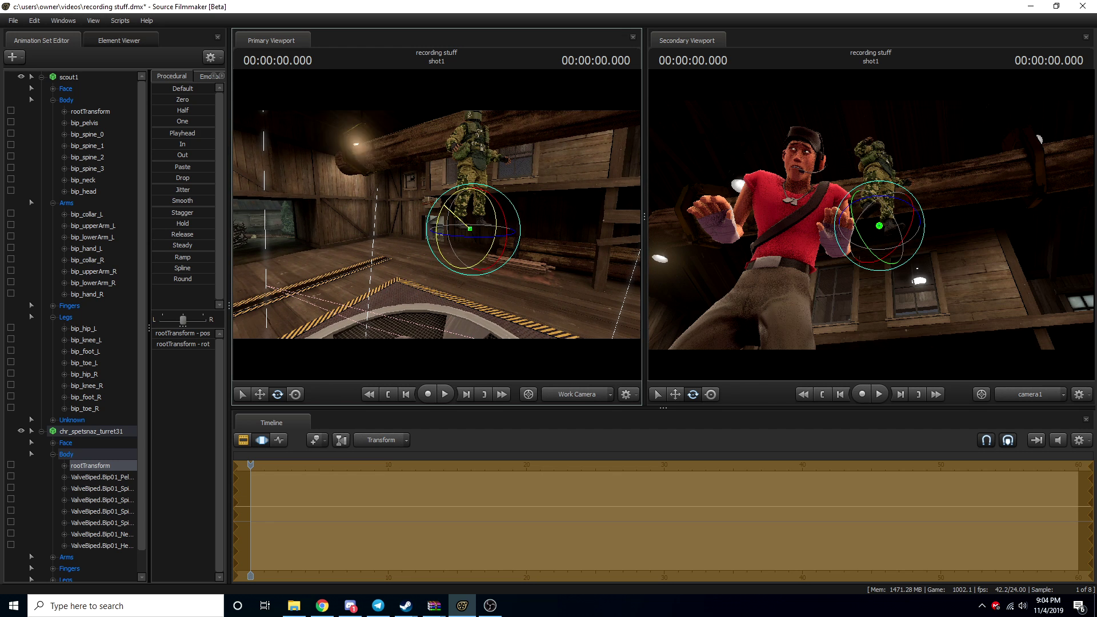
drag(443, 205, 441, 250)
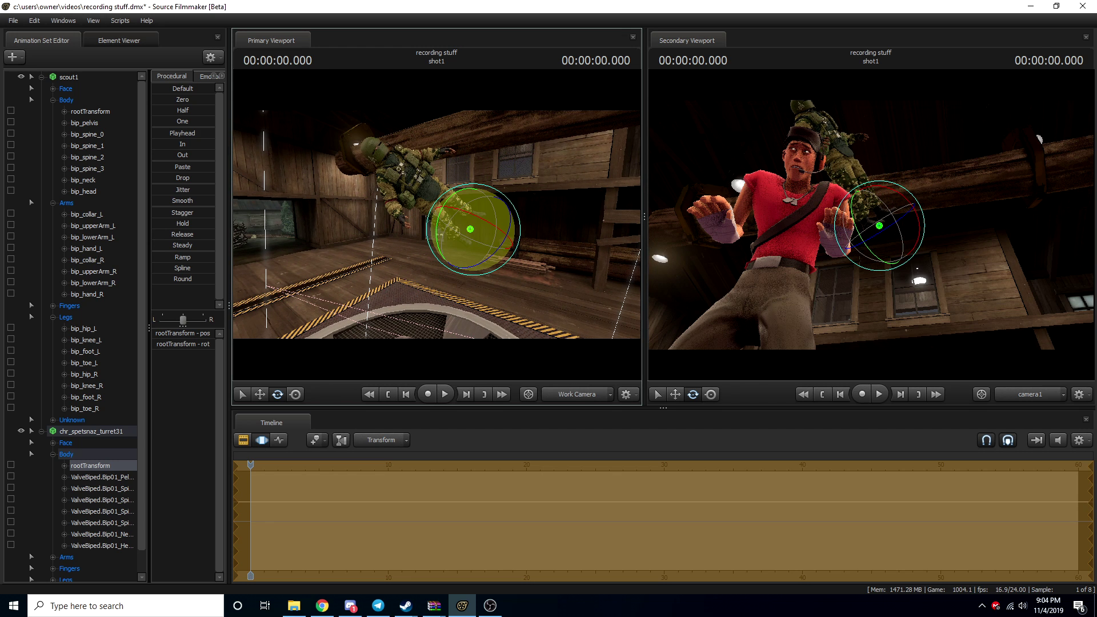
drag(464, 212, 484, 218)
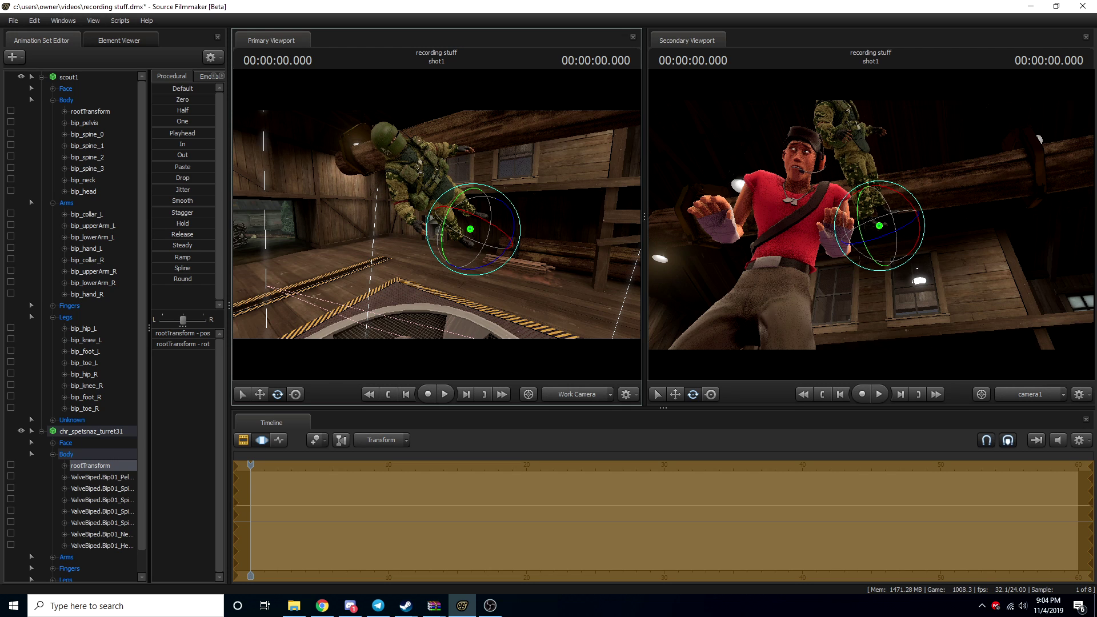
key(w)
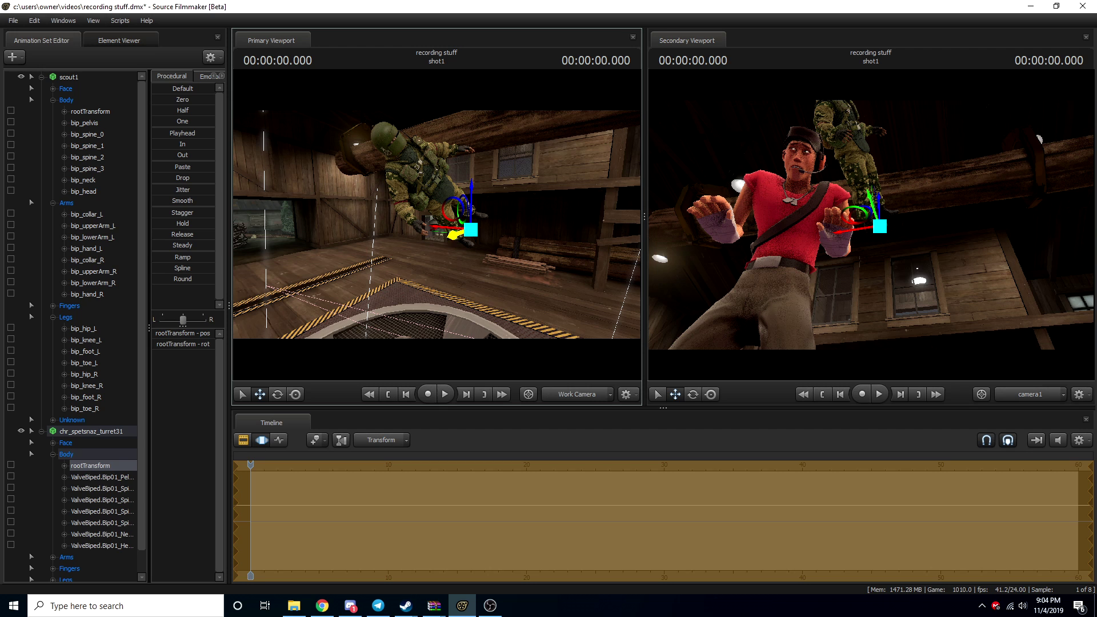
drag(471, 229, 491, 243)
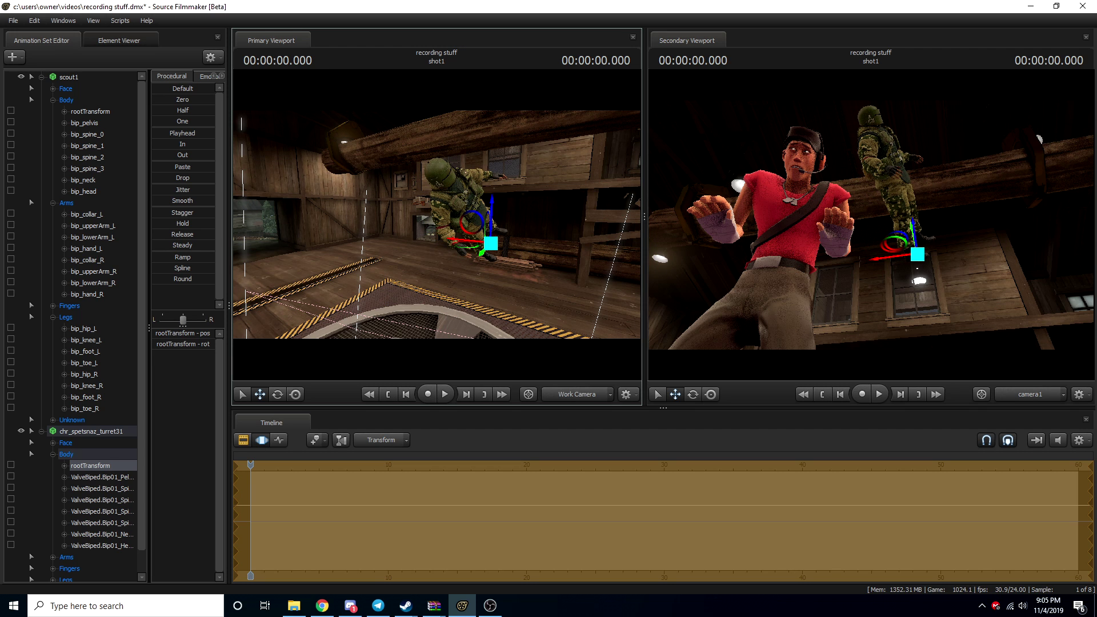
Step: Rotate the soldier's Bip01_Head1 bone to turn his helmeted head toward the Scout, and check the pose in the Clip Editor
drag(491, 243, 500, 213)
key(w)
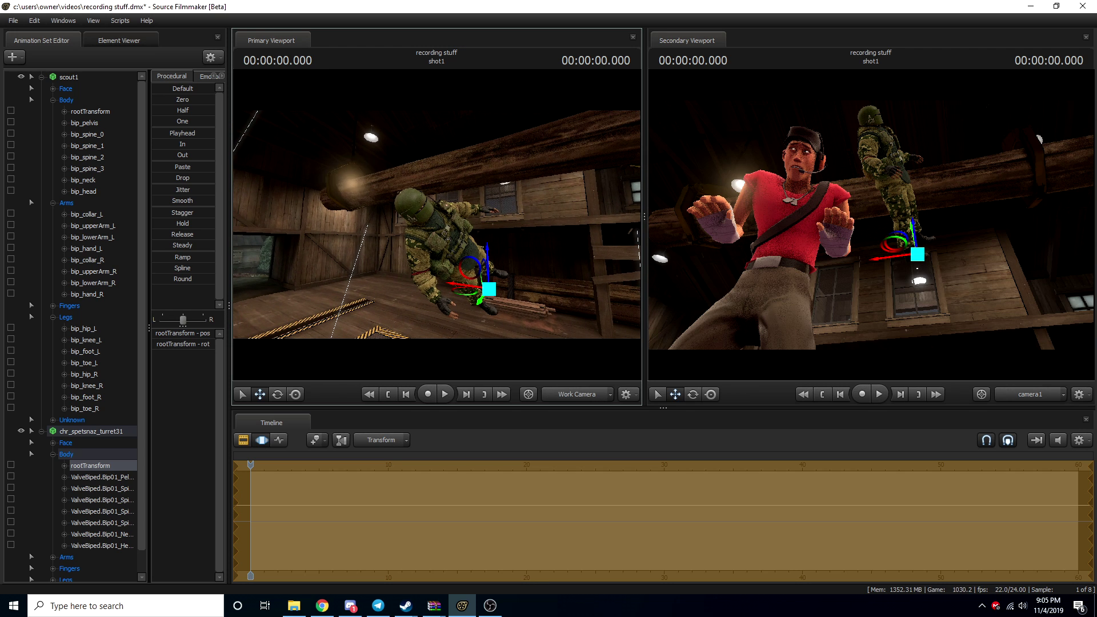
drag(437, 225, 428, 205)
key(w)
key(w)
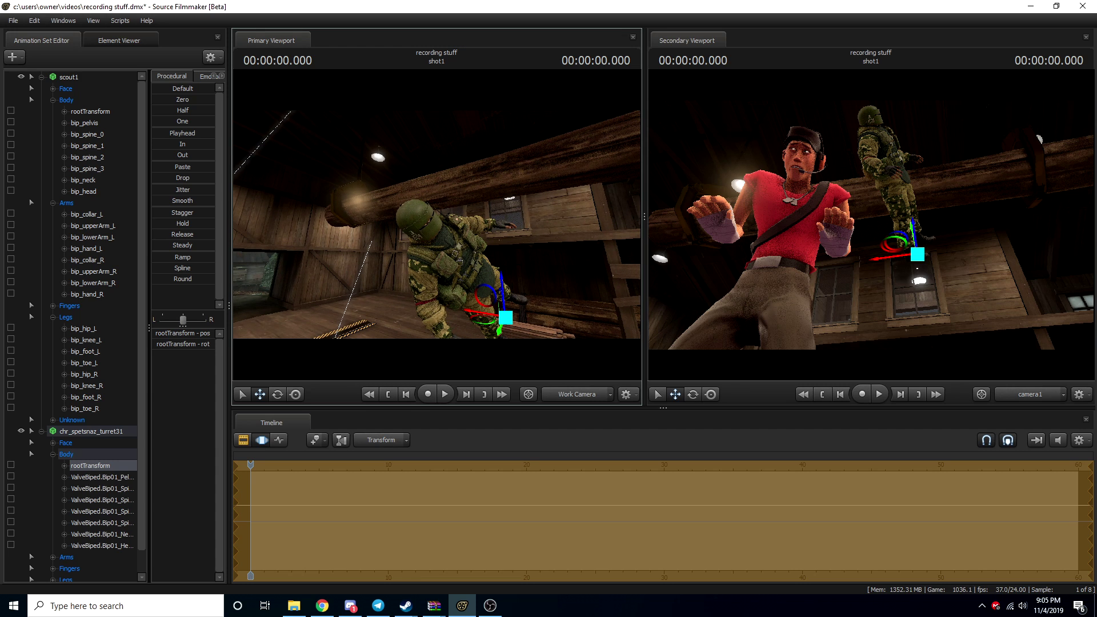
key(w)
drag(427, 205, 426, 204)
key(w)
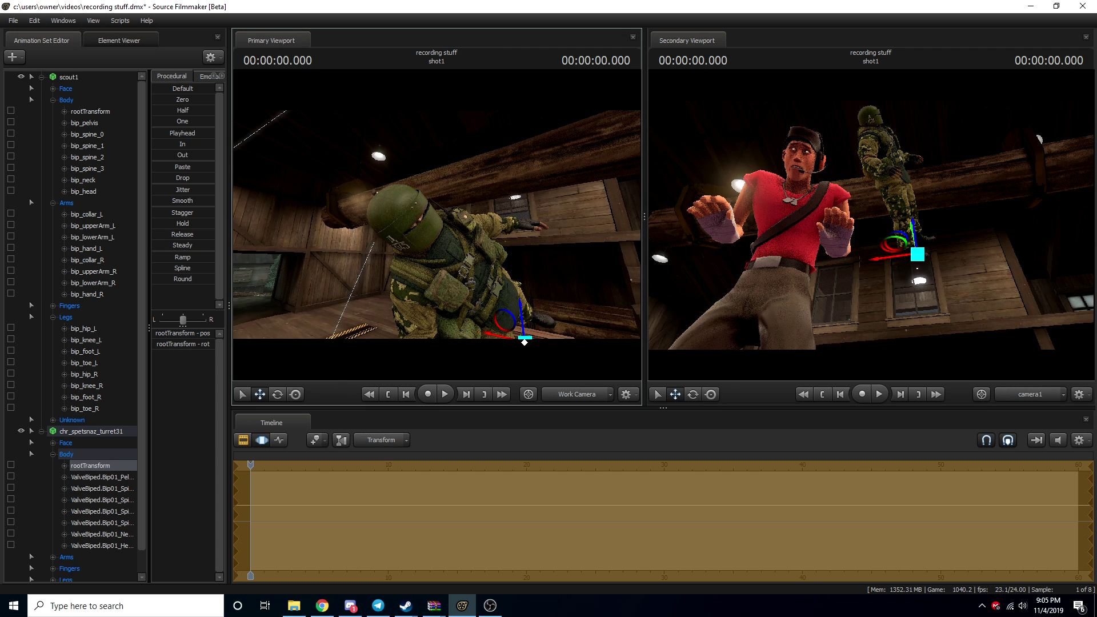
key(ctrl)
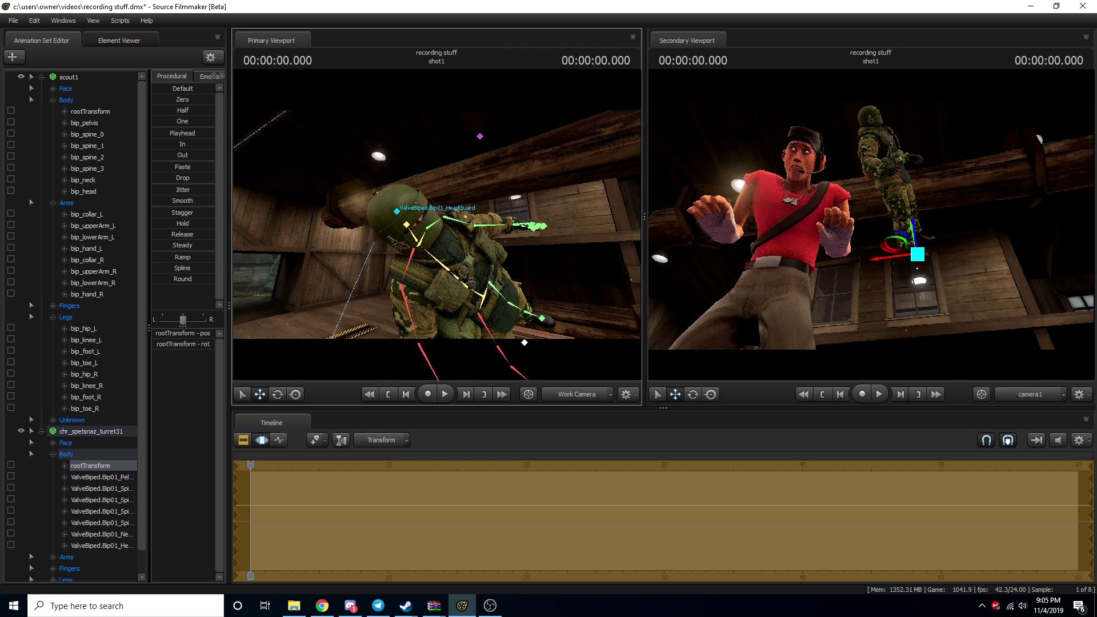
click(406, 224)
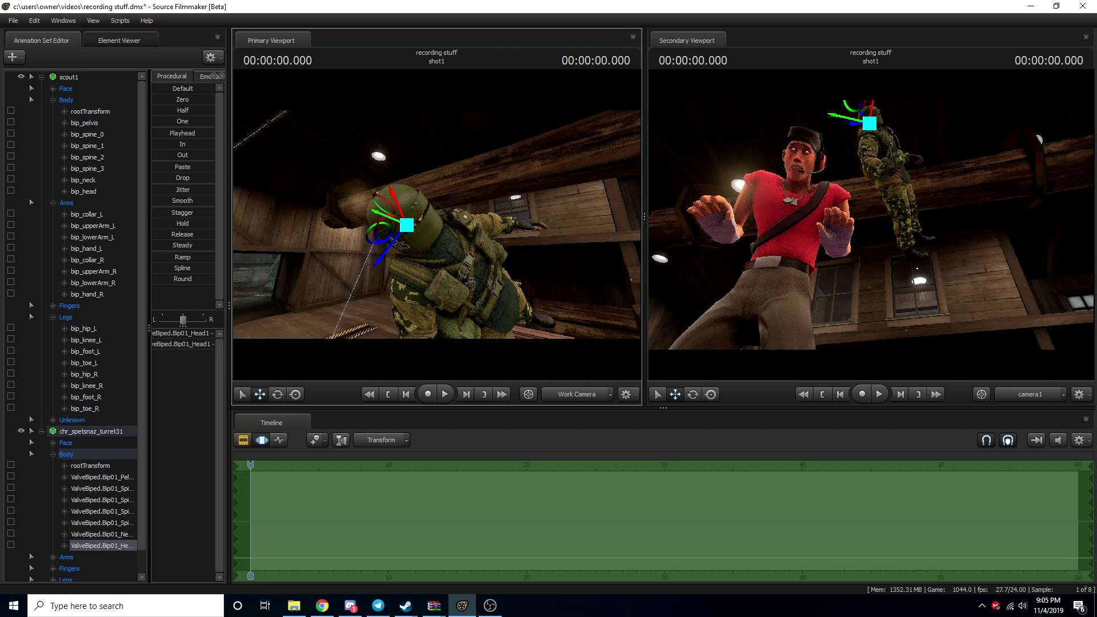
key(e)
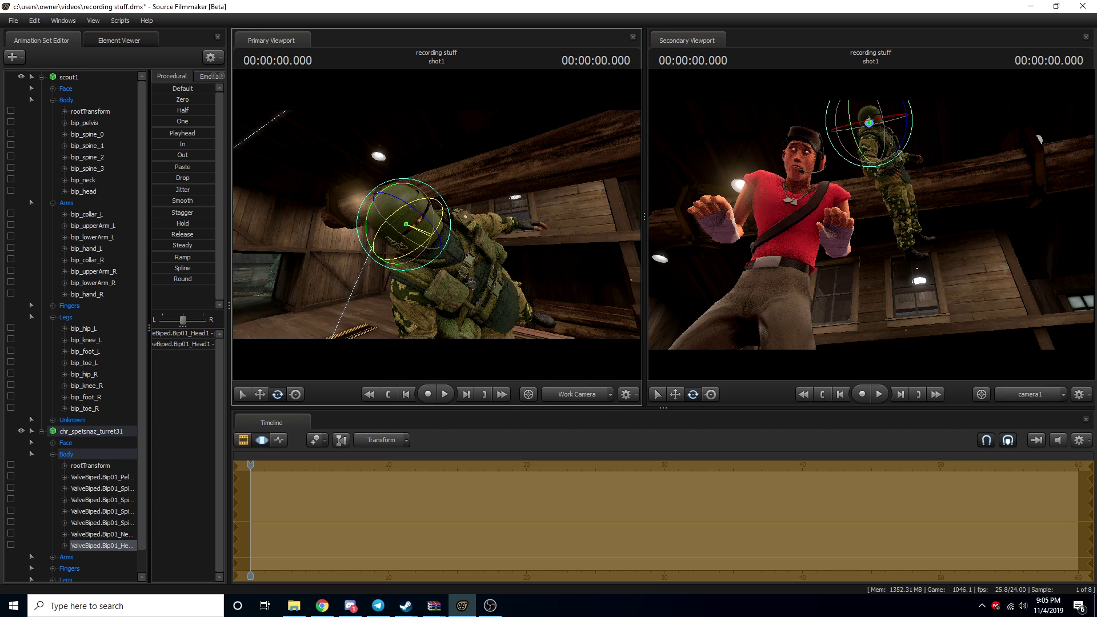
drag(423, 246, 382, 259)
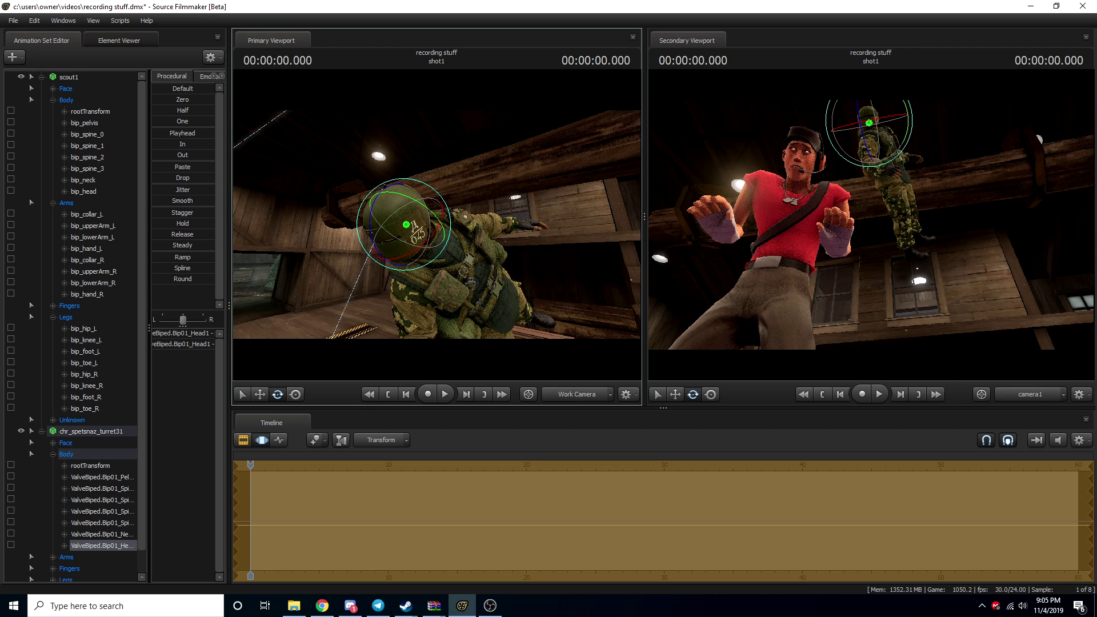
key(ctrl)
key(F2)
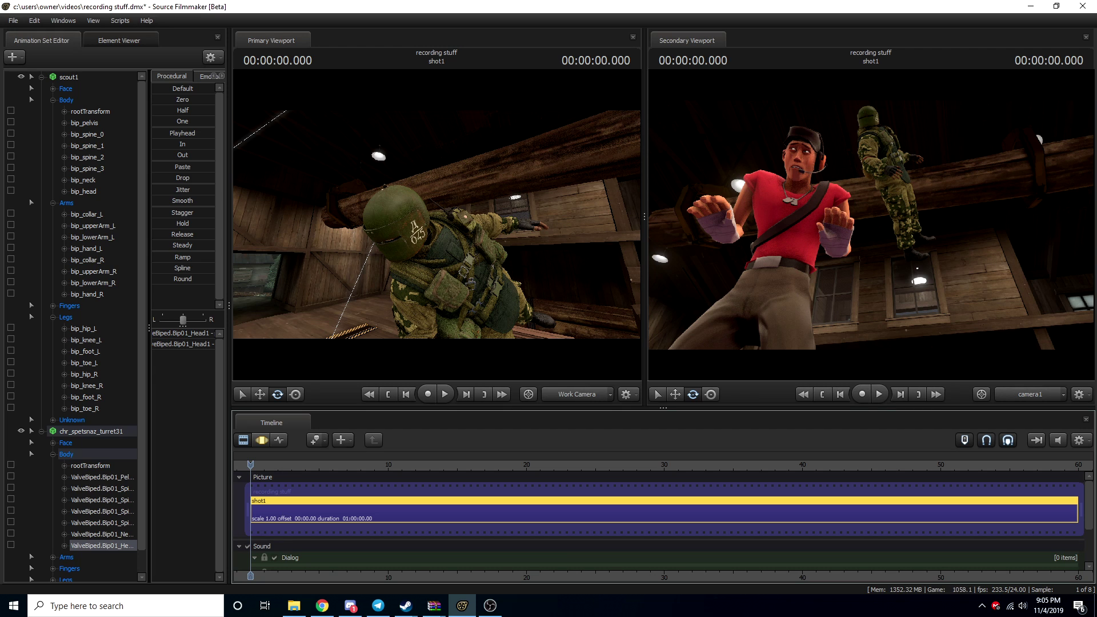
Step: Rotate the soldier's Bip01_R_UpperArm bone to swing his right arm outward from his body, back in the Motion Editor
mouse_move(437, 225)
mouse_down()
mouse_move(400, 308)
mouse_move(457, 246)
mouse_move(447, 228)
mouse_up()
key(w)
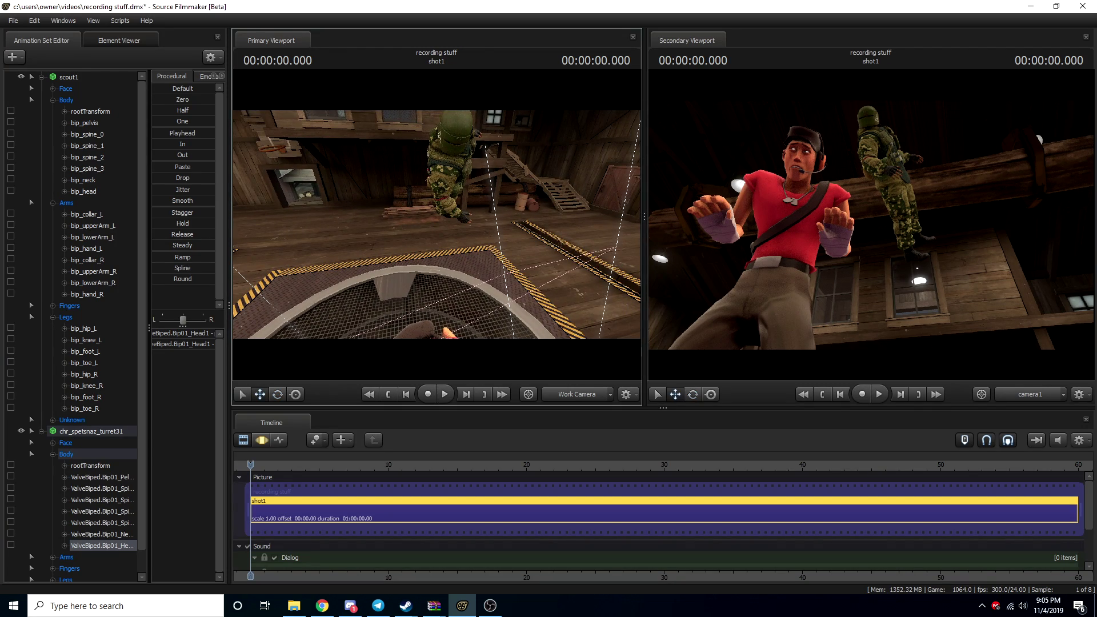
key(F3)
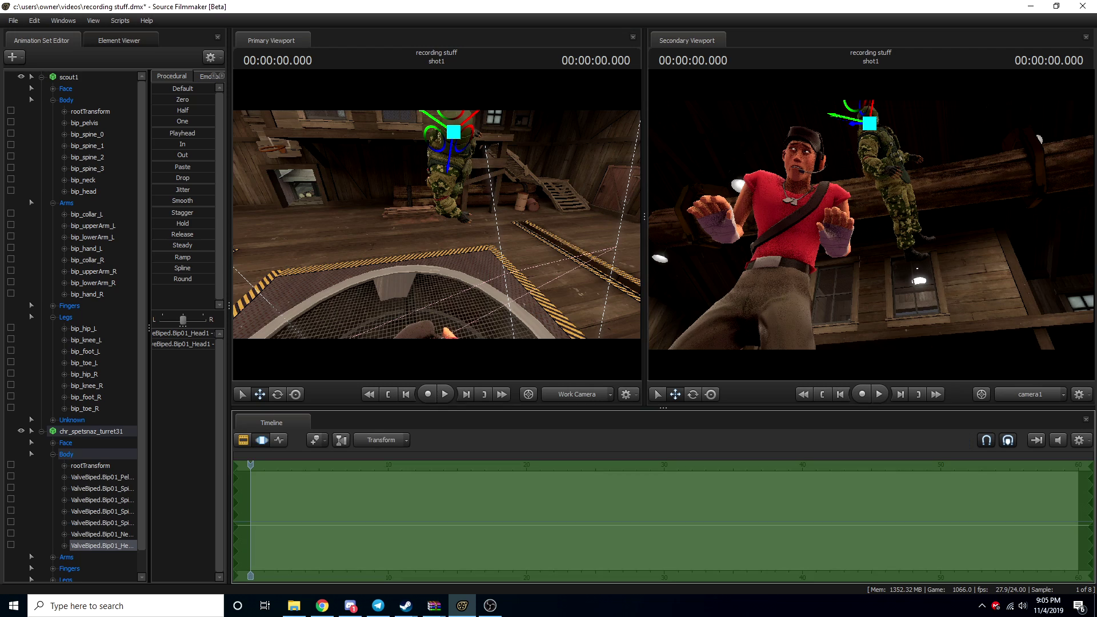
drag(437, 222, 437, 223)
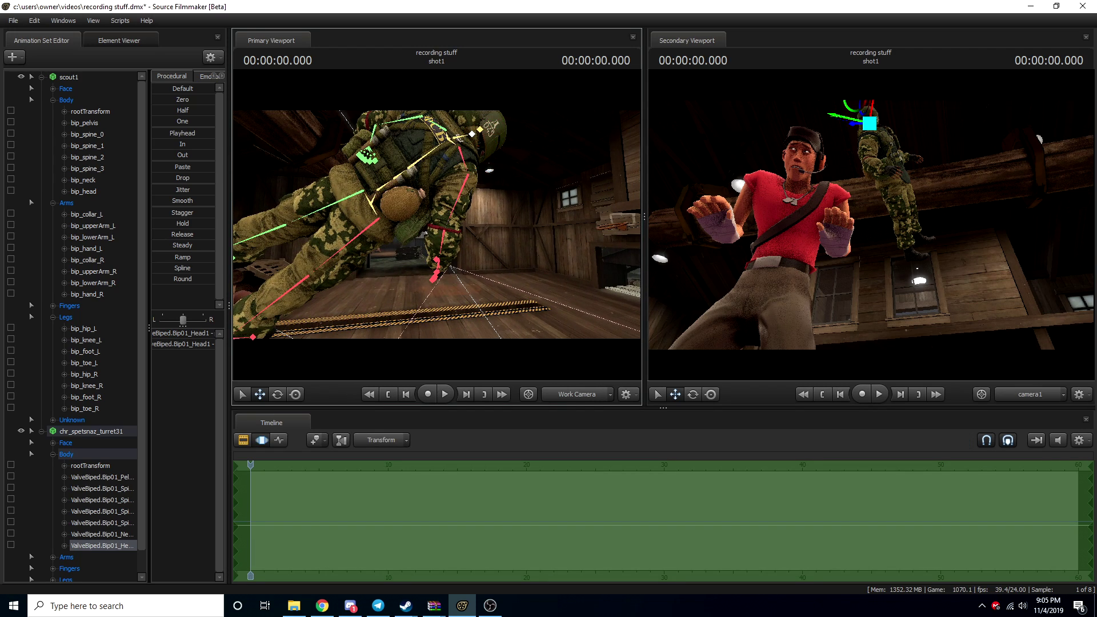
click(468, 173)
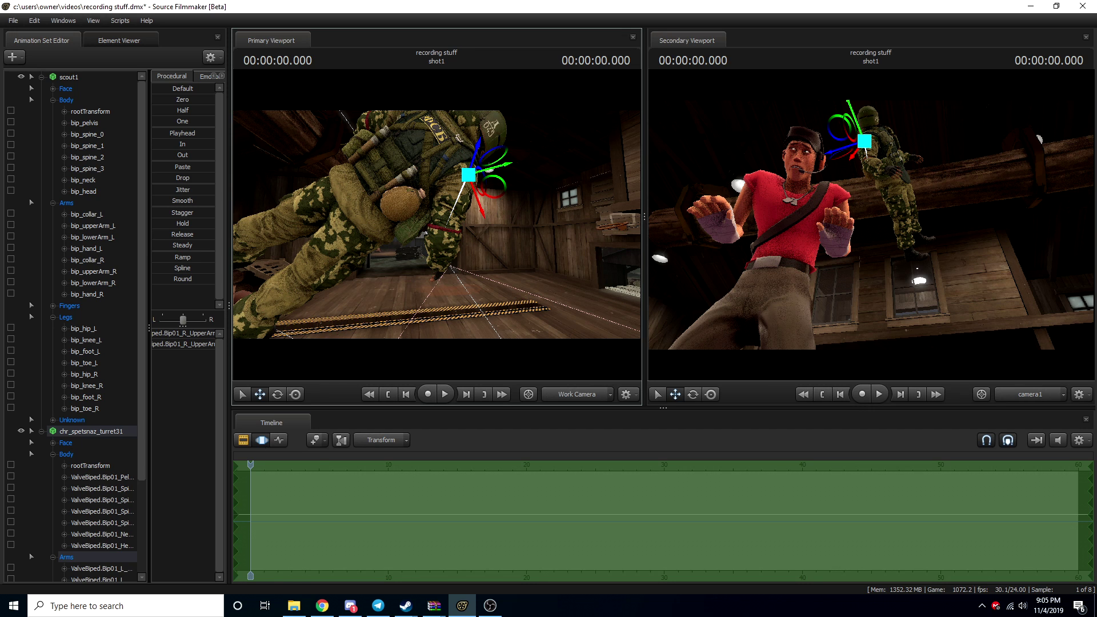
key(e)
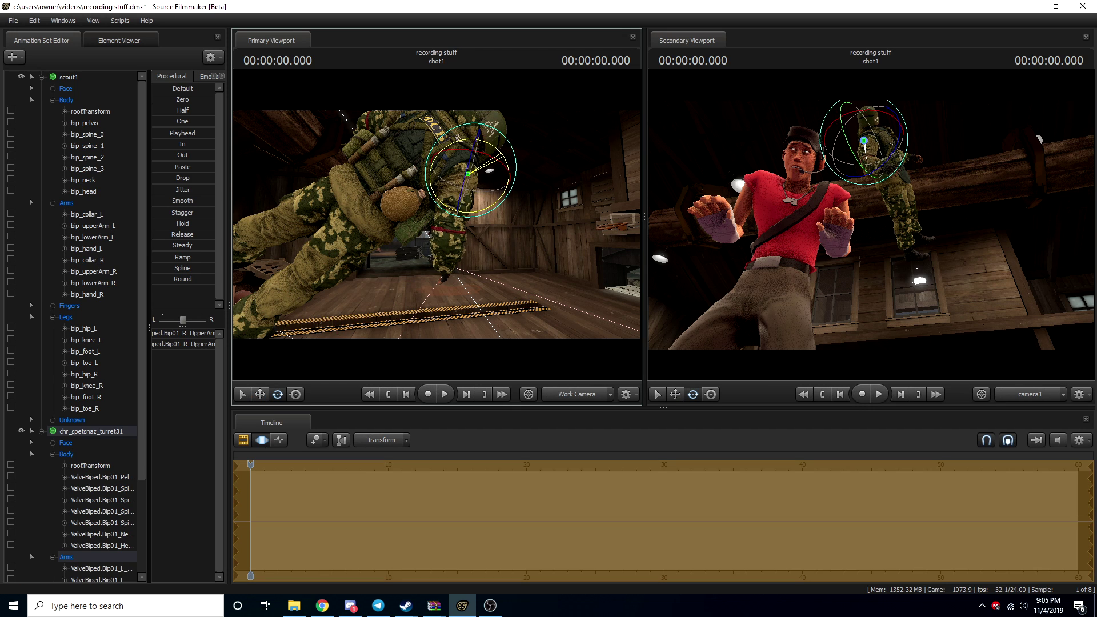
drag(494, 147, 486, 142)
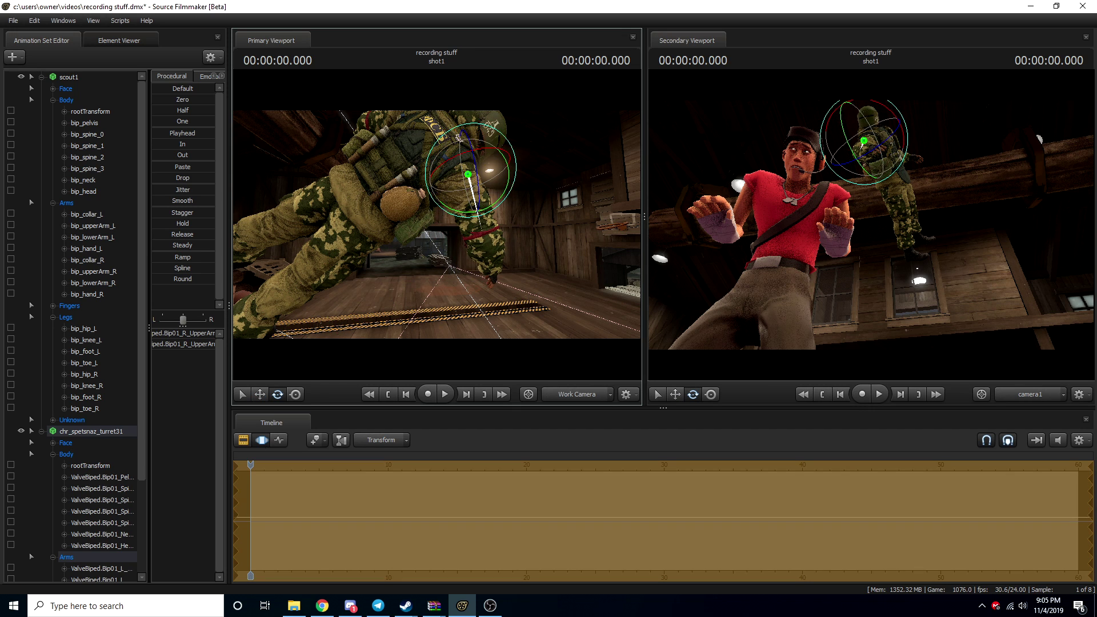
Step: Rotate the soldier's Bip01_R_Forearm bone so his right forearm reaches toward the Scout
key(d)
drag(486, 228, 360, 229)
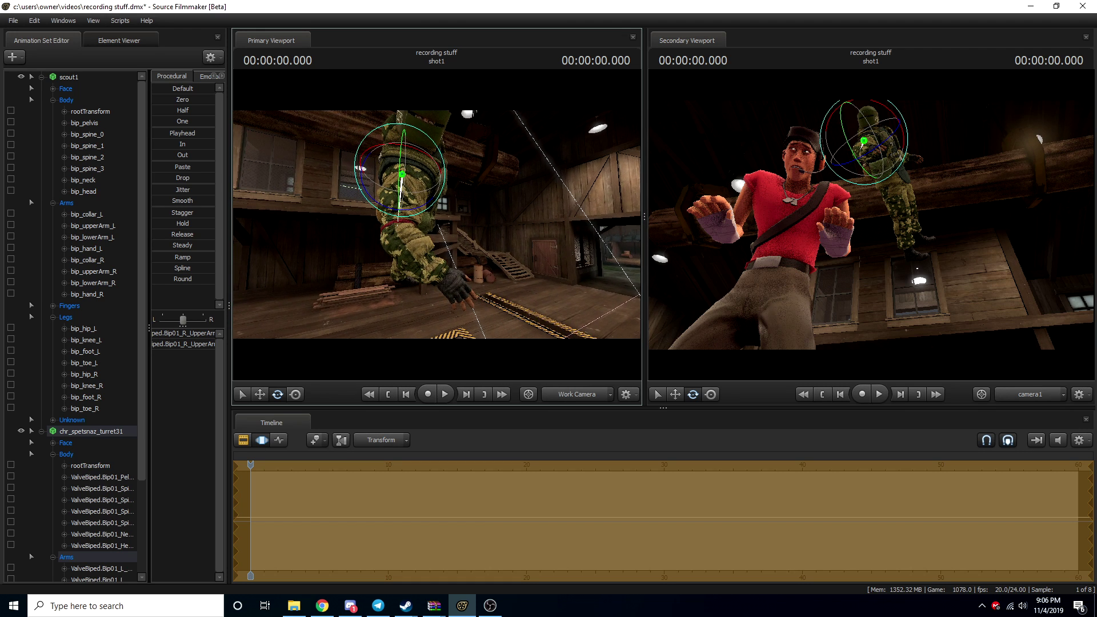
key(ctrl)
click(403, 234)
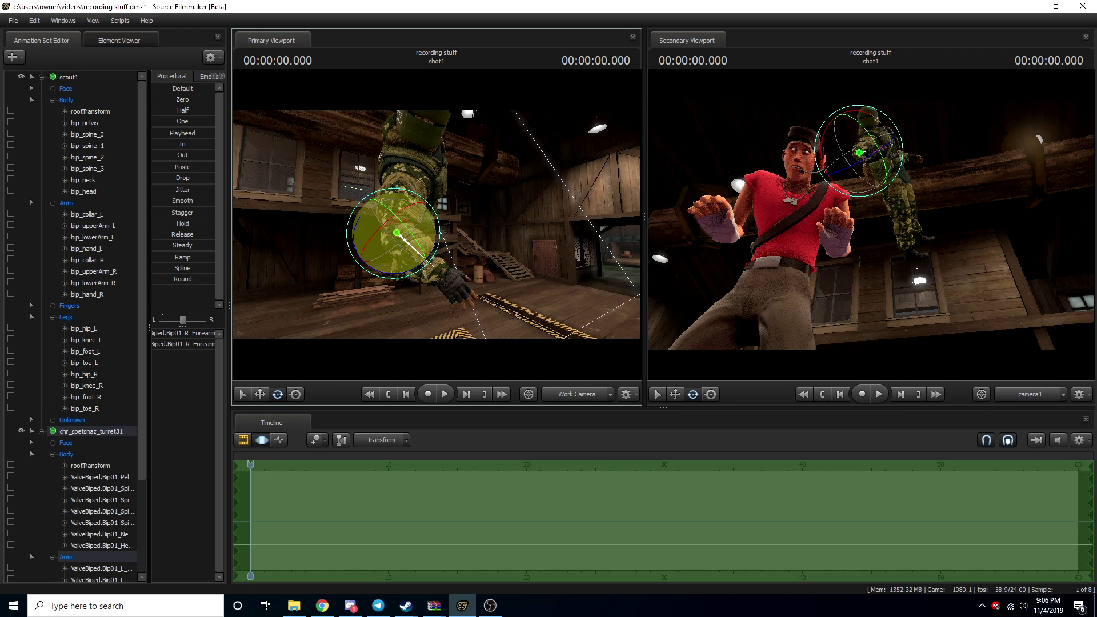
drag(441, 223, 393, 251)
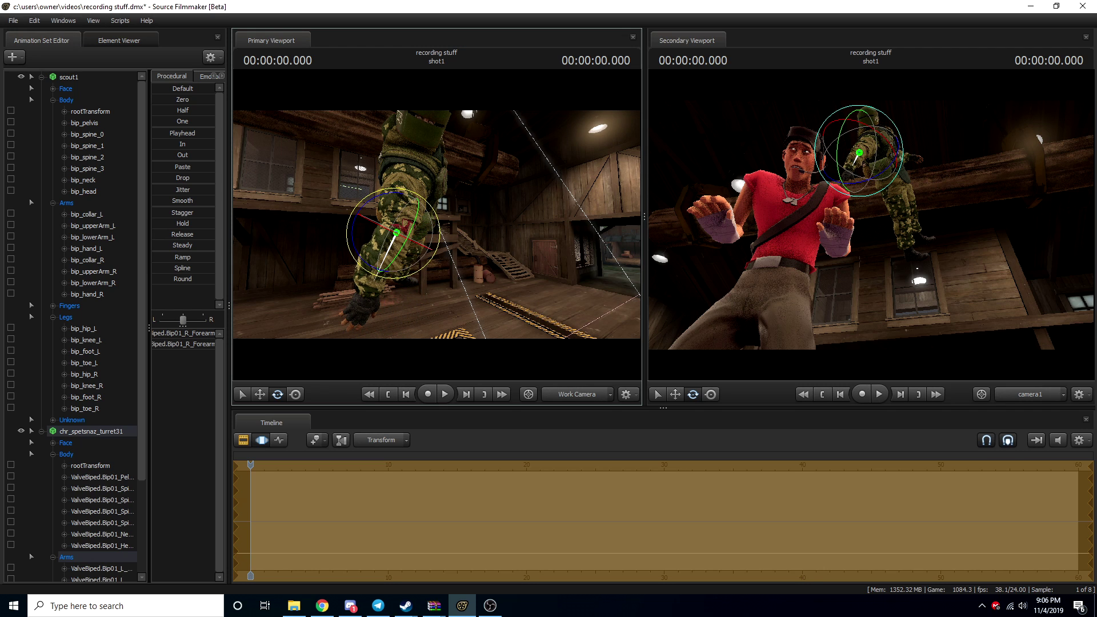
Step: Rotate the soldier's Bip01_R_Hand bone to twist his right hand at the end of the reaching arm
drag(453, 196, 571, 205)
key(d)
key(w)
key(a)
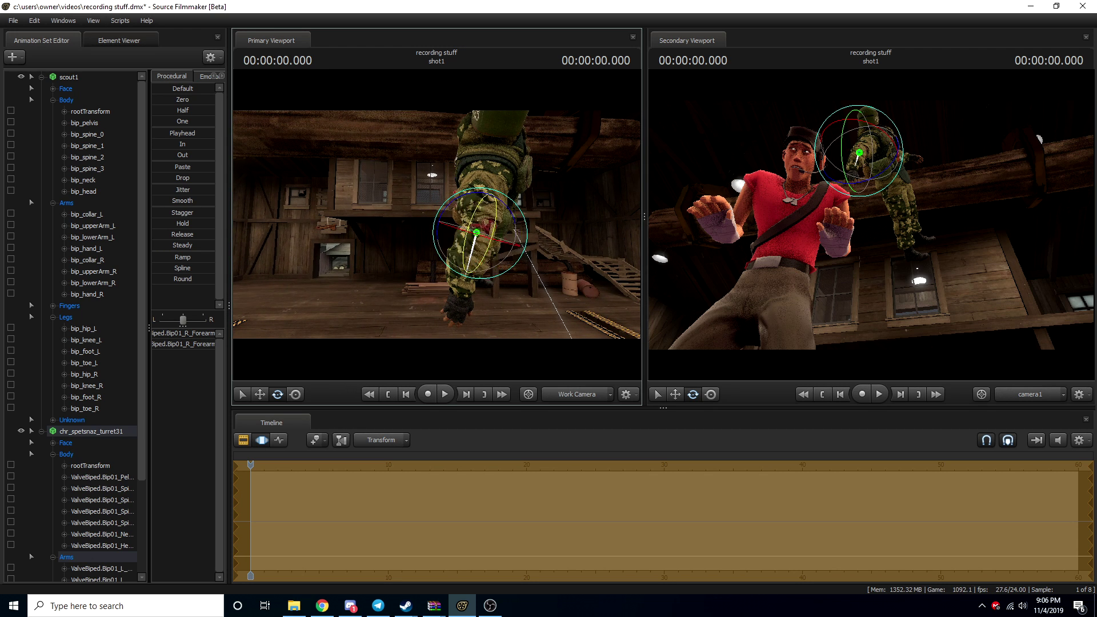
click(462, 296)
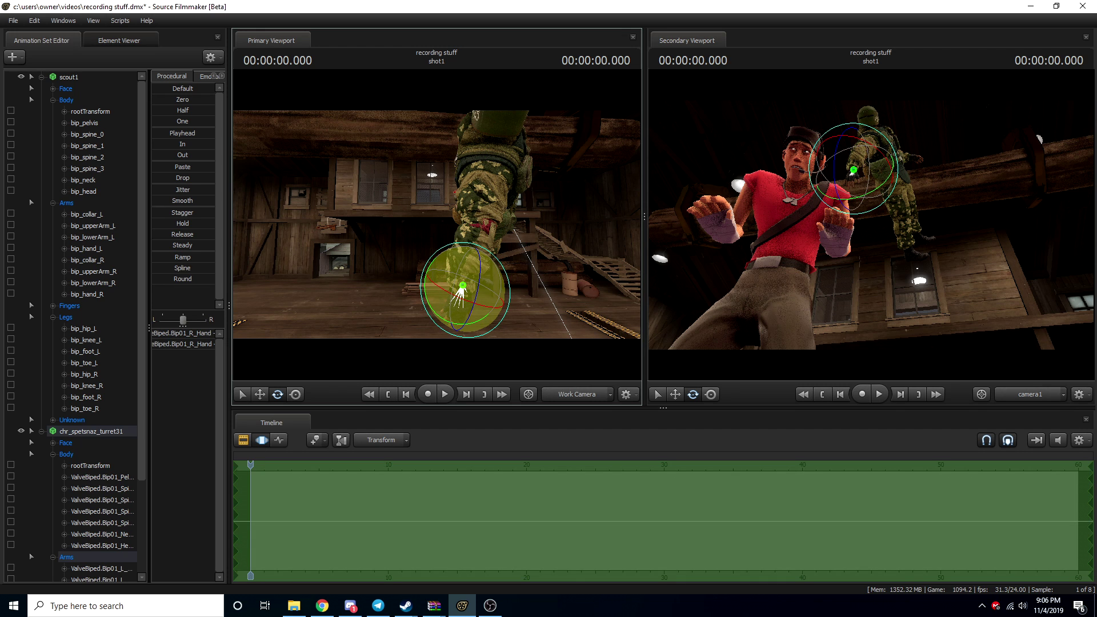
mouse_move(462, 296)
mouse_down()
mouse_move(461, 274)
mouse_move(462, 283)
mouse_up()
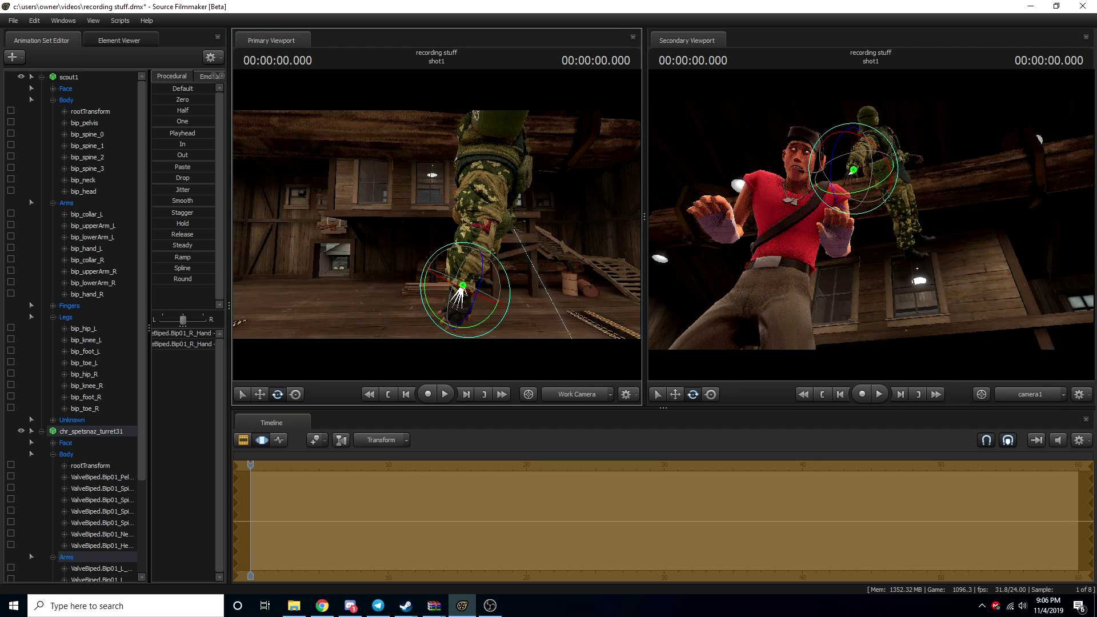
Step: Curl the fingers of the soldier's right hand one by one, and rotate the Bip01_R_Finger0 thumb inward
drag(436, 225, 489, 214)
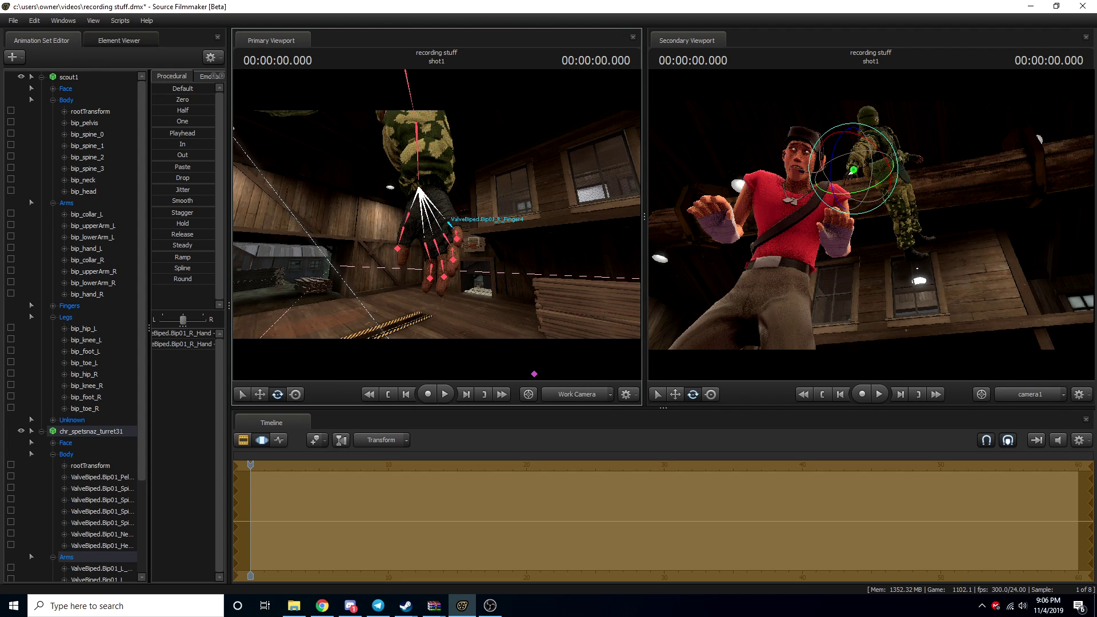
click(449, 224)
mouse_move(448, 222)
mouse_down()
mouse_move(461, 222)
mouse_move(439, 236)
mouse_up()
key(ctrl+z)
key(a)
ctrl+click(454, 234)
ctrl+click(438, 234)
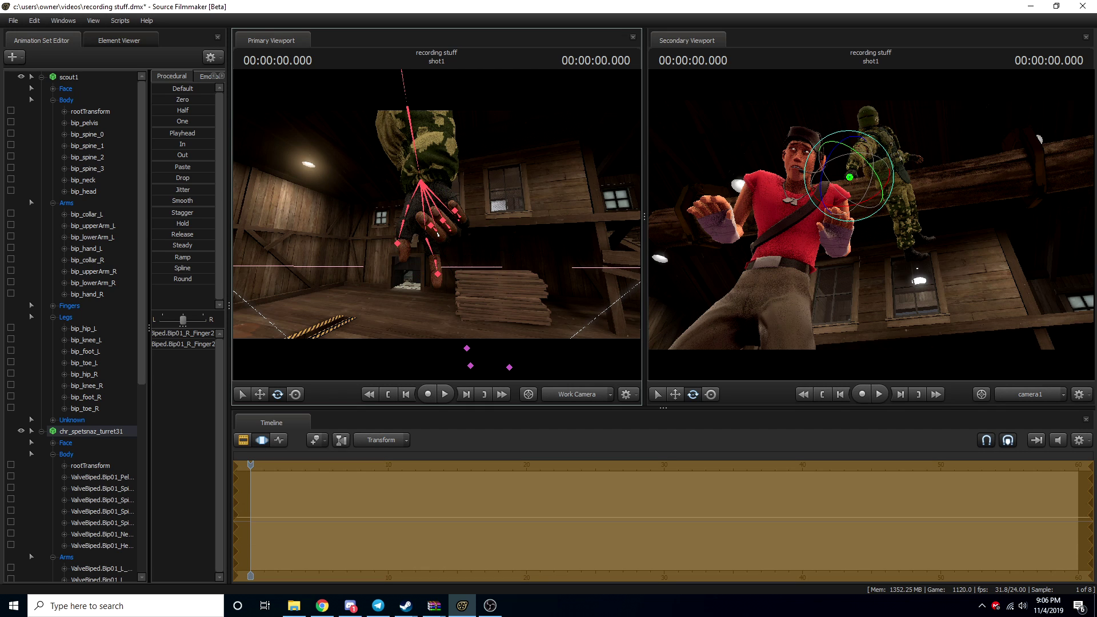
ctrl+click(406, 208)
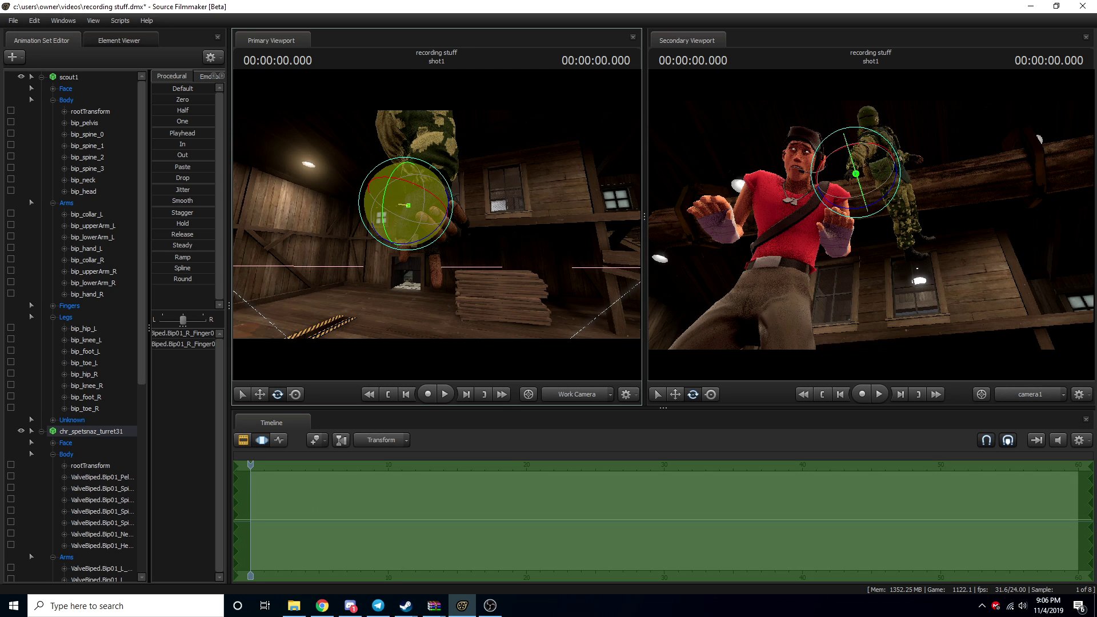
drag(406, 209, 410, 196)
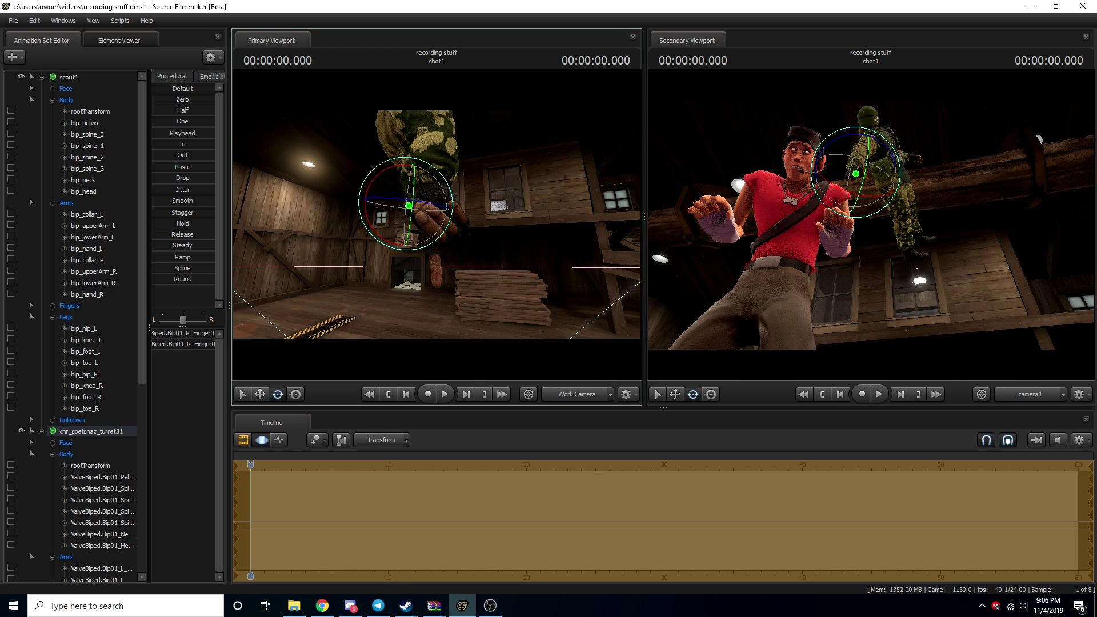
Step: Switch to the Clip Editor and enlarge the Secondary Viewport to review the camera1 composition without manipulators
key(F3)
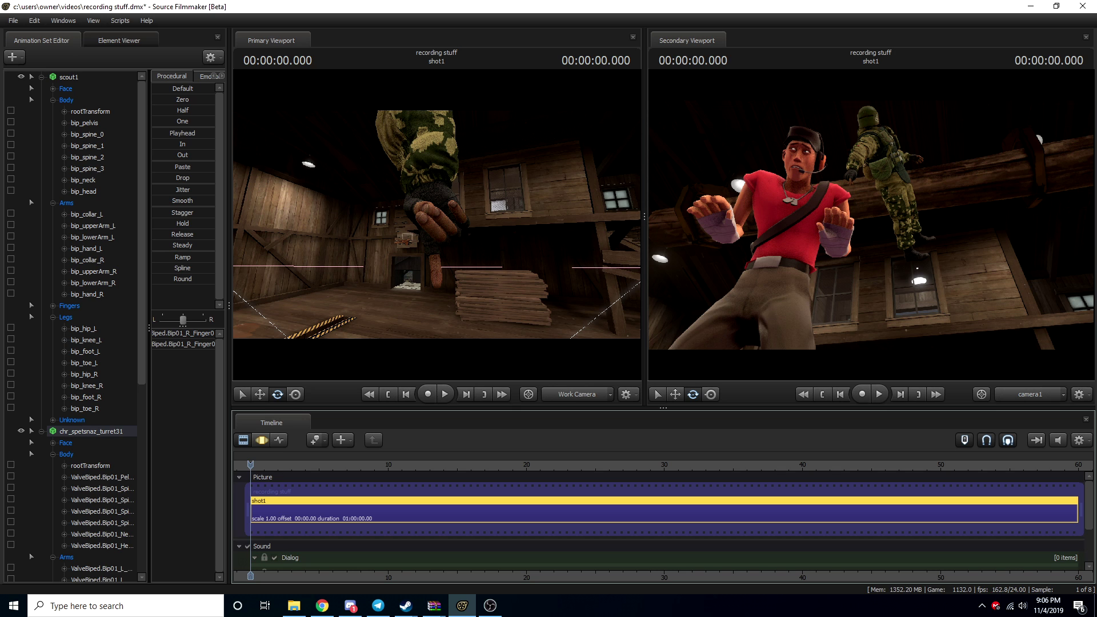
drag(644, 217, 377, 217)
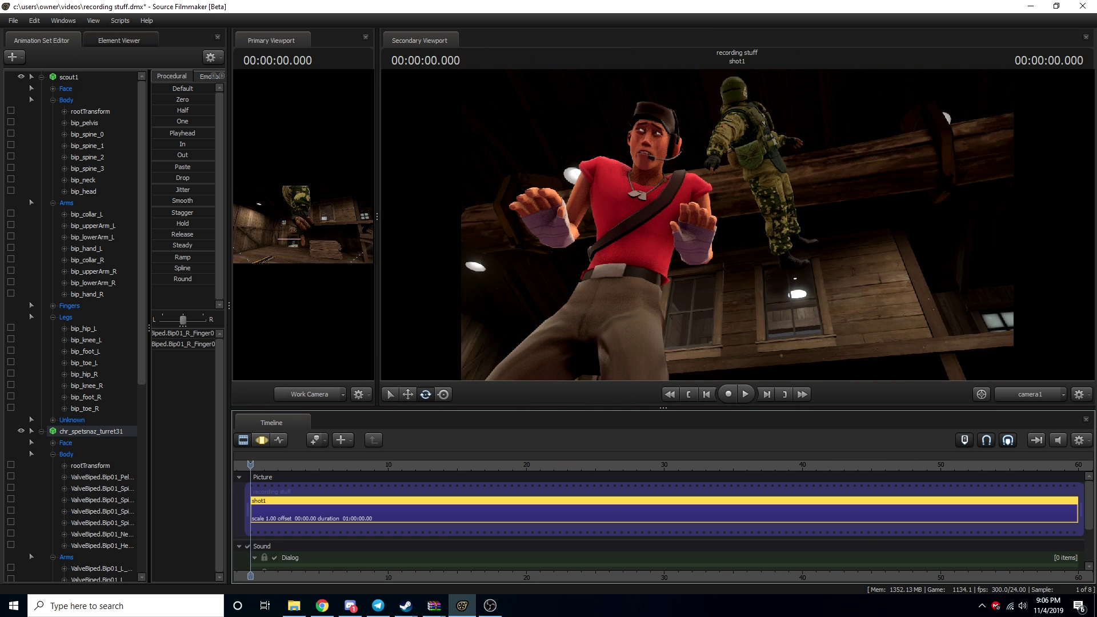
Step: Enlarge the Primary Viewport, pull the work camera back, and collapse the scout1 and chr_spetsnaz_turret31 control lists
drag(377, 216, 696, 217)
drag(463, 226, 463, 269)
key(s)
key(s)
click(41, 77)
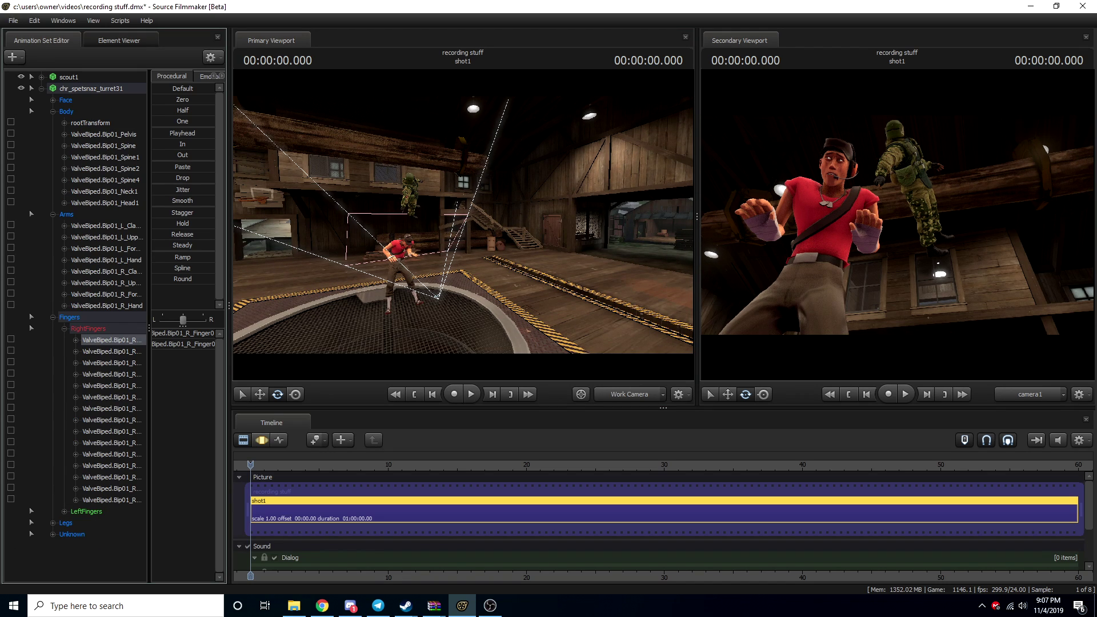
click(42, 89)
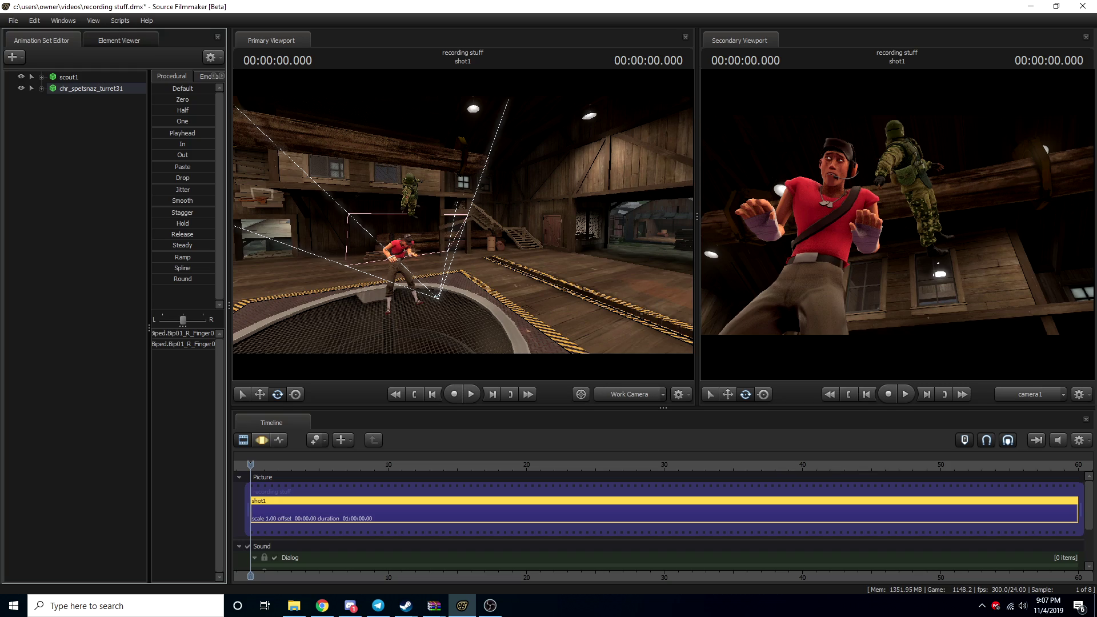
Step: Switch to the Motion Editor and rotate the soldier's Bip01_R_Thigh bone to swing his right thigh upward
key(w)
drag(463, 228, 442, 183)
key(w)
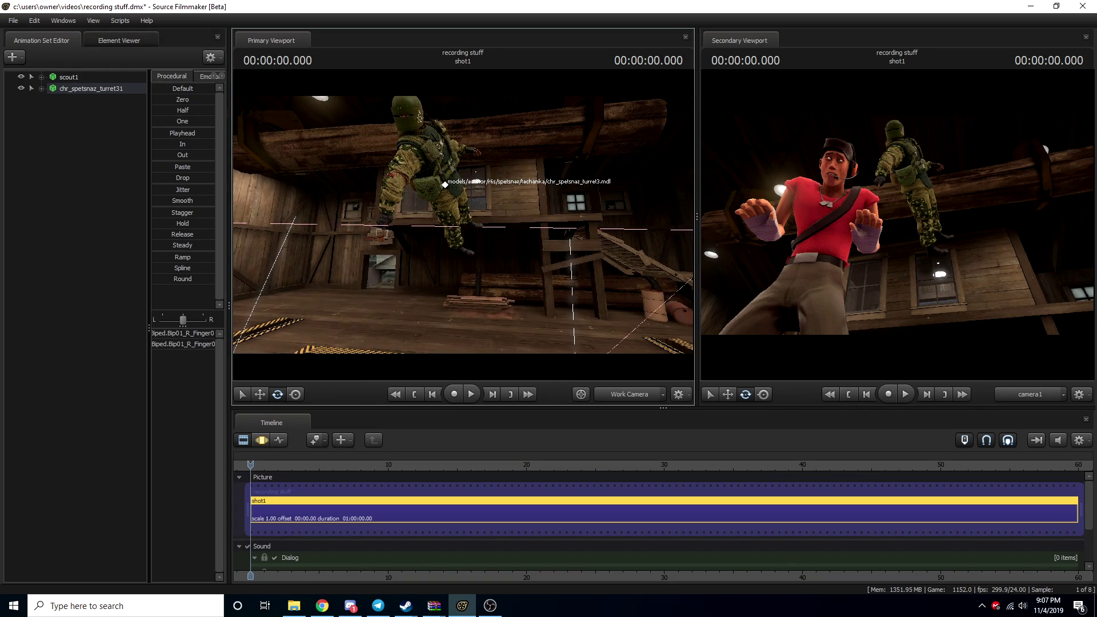
key(F3)
drag(461, 228, 446, 220)
key(w)
key(ctrl)
ctrl+click(424, 221)
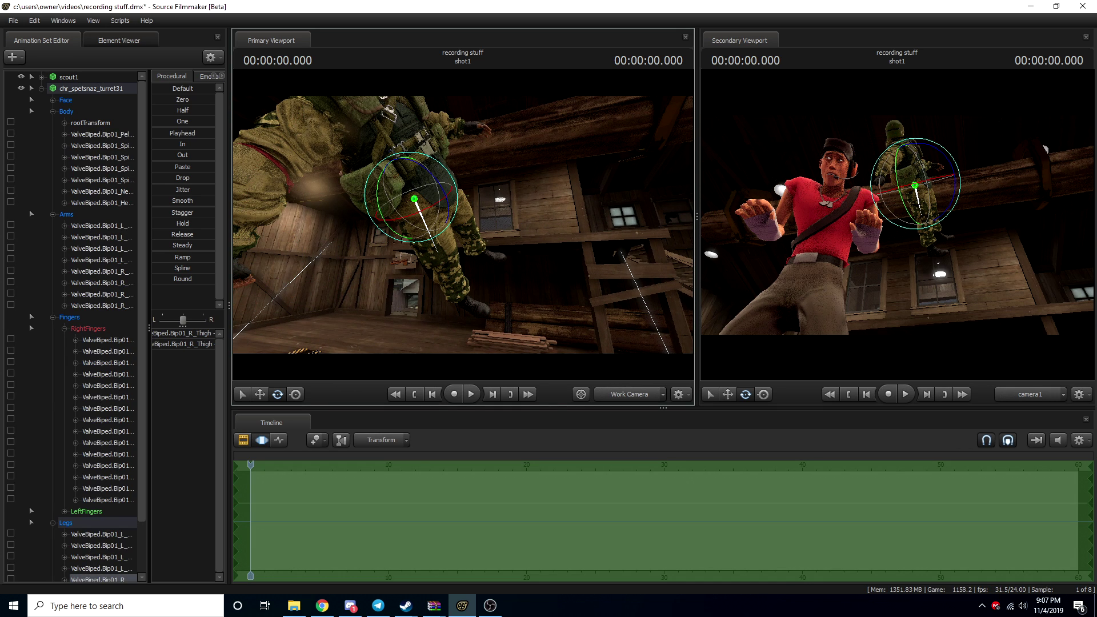
drag(440, 187, 402, 160)
Step: Rotate the soldier's Bip01_R_Calf bone so his right knee bends and the lower leg hangs down
key(ctrl)
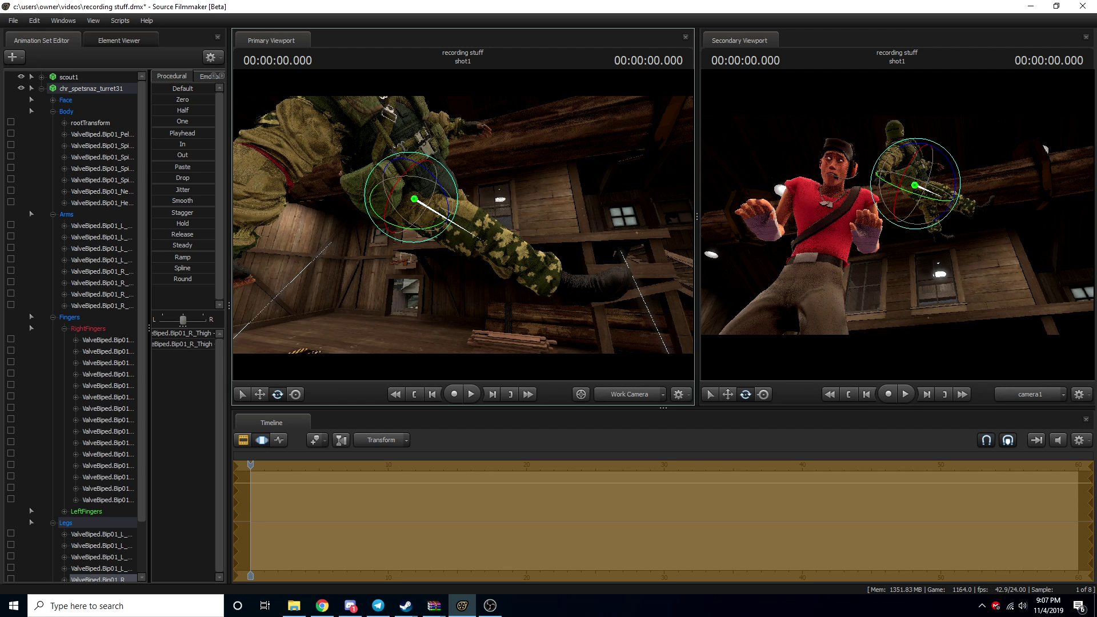
ctrl+click(518, 261)
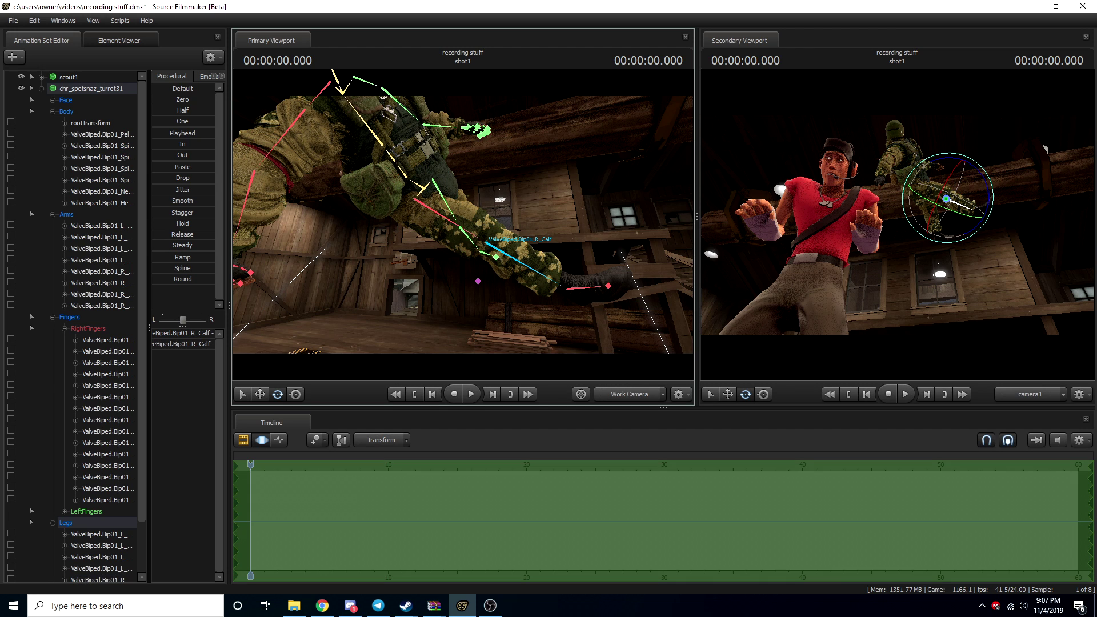
drag(524, 262, 495, 280)
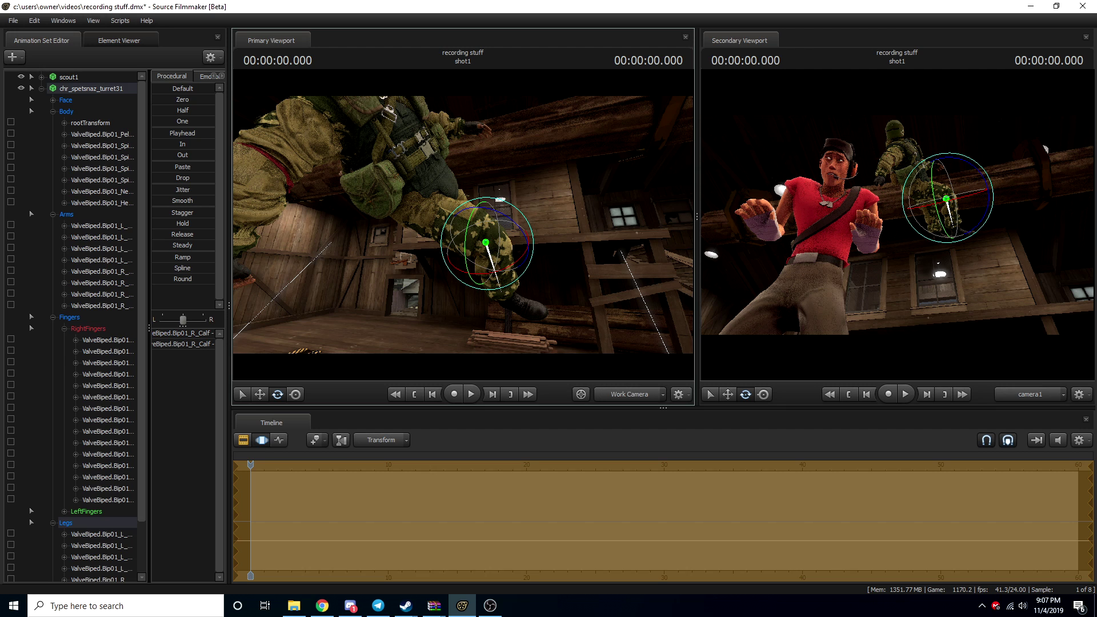
mouse_move(531, 258)
mouse_down()
mouse_move(522, 274)
mouse_move(507, 259)
mouse_move(524, 272)
mouse_up()
Step: Rotate the soldier's Bip01_R_Foot bone so the right foot points downward
key(ctrl)
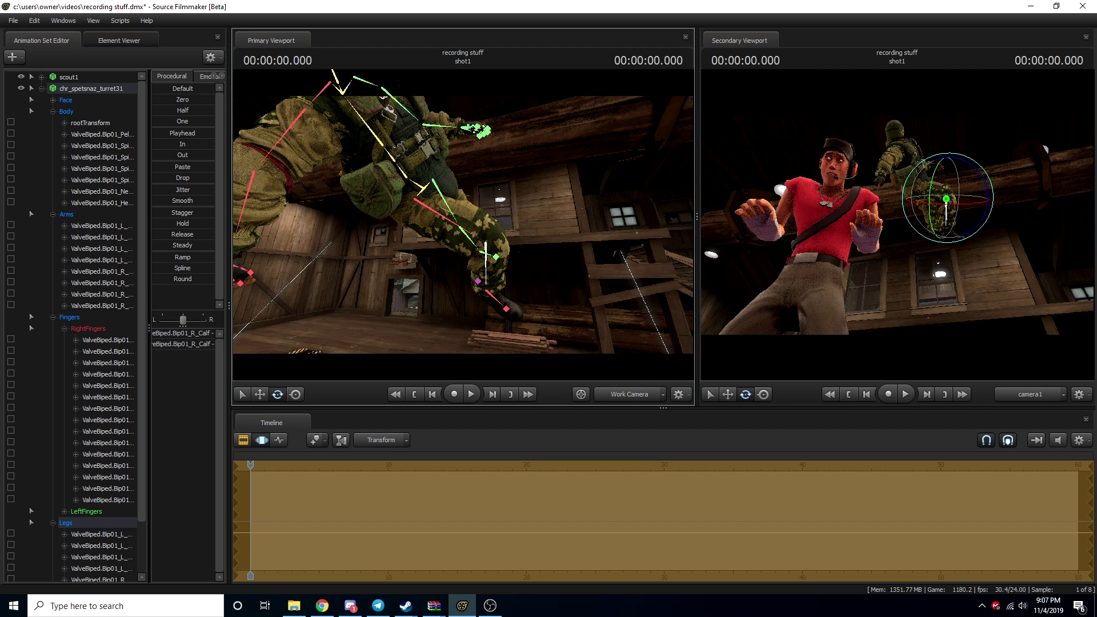
click(491, 294)
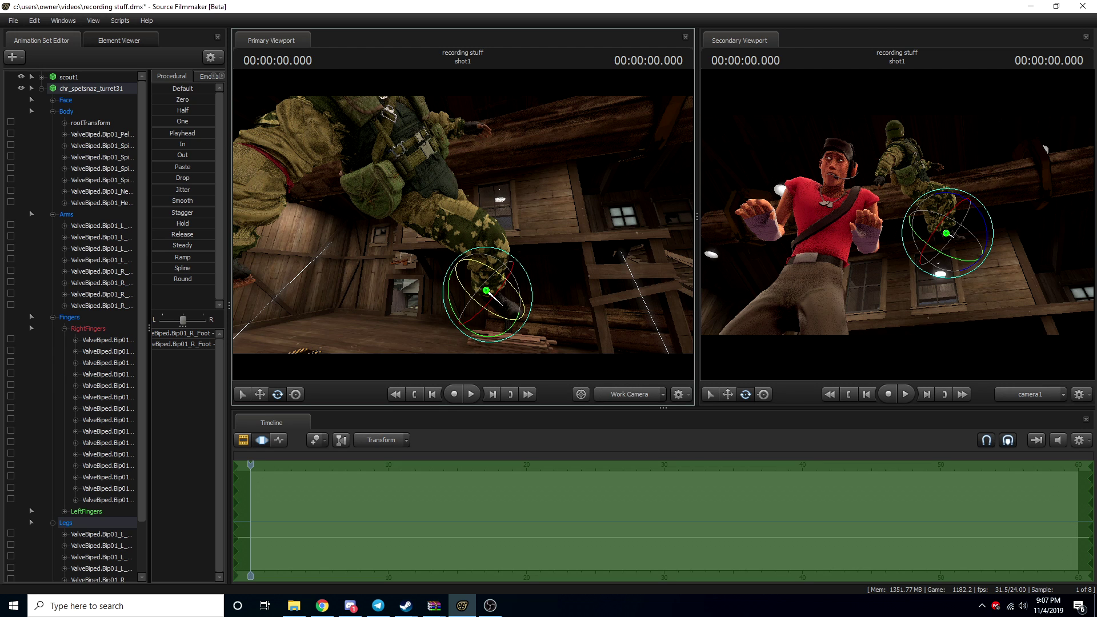
drag(488, 295, 490, 294)
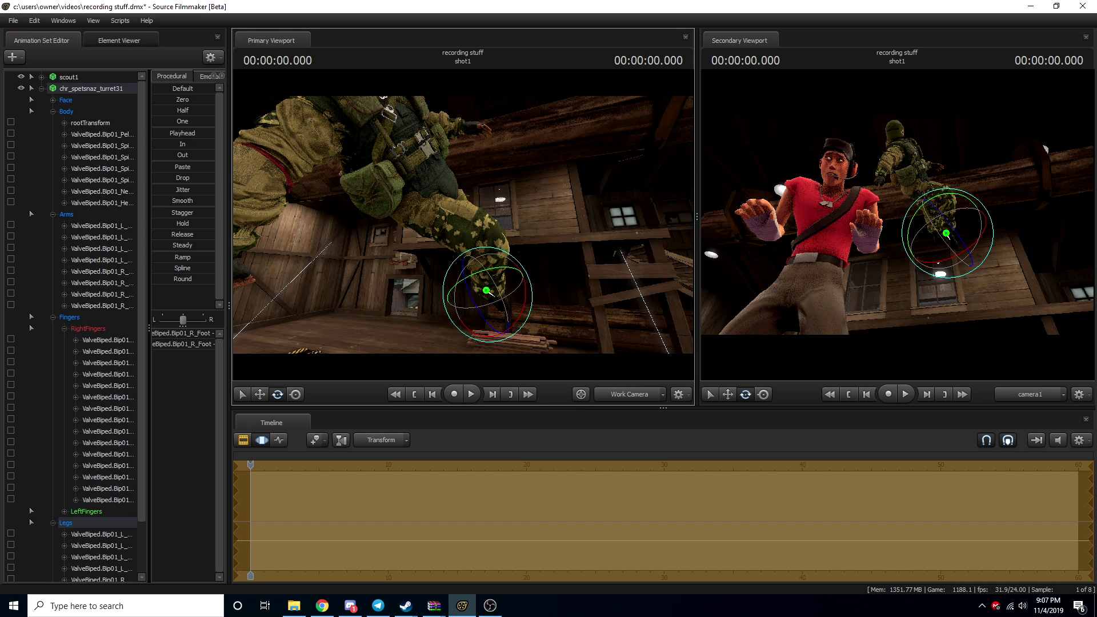
Step: Rotate the soldier's Bip01_L_Calf bone to change the angle of his left lower leg
key(ctrl)
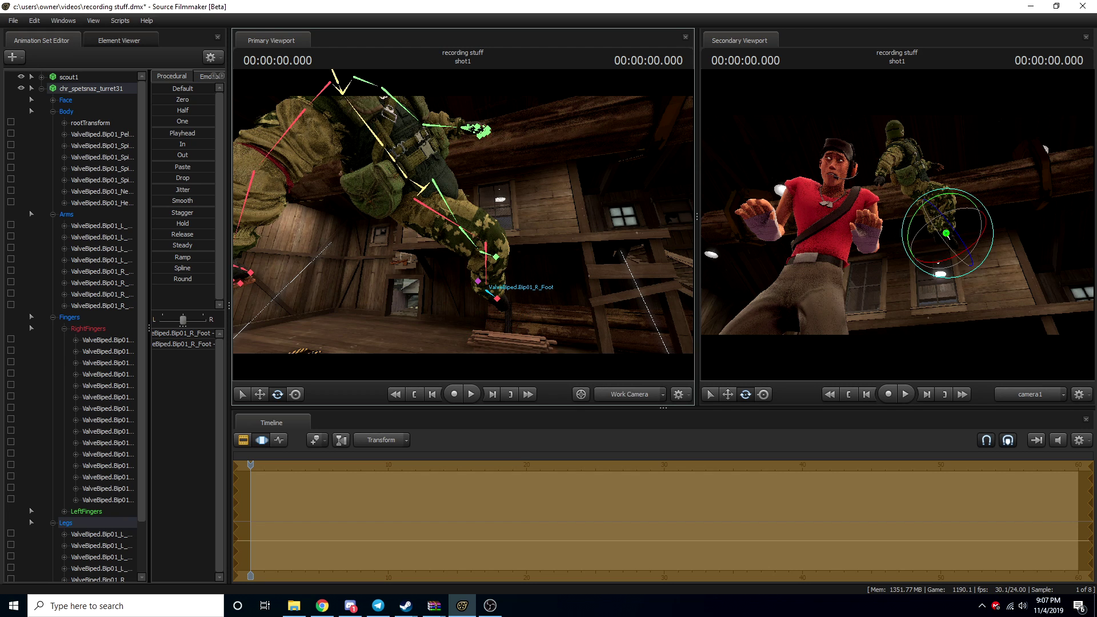
drag(477, 261, 477, 261)
key(ctrl)
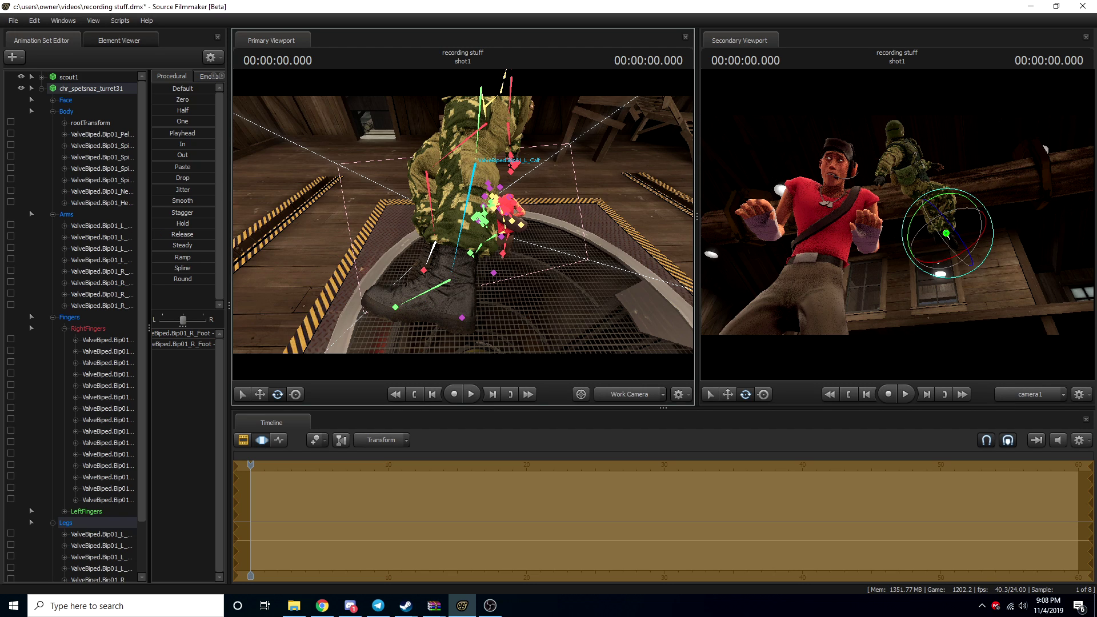
click(508, 166)
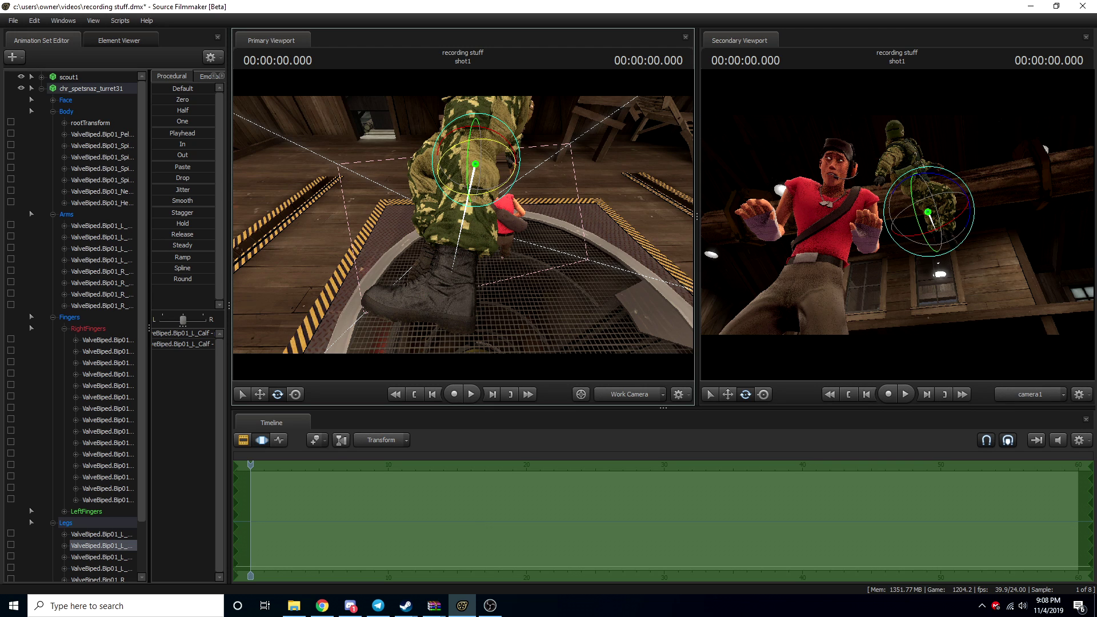
drag(505, 183, 517, 164)
key(ctrl)
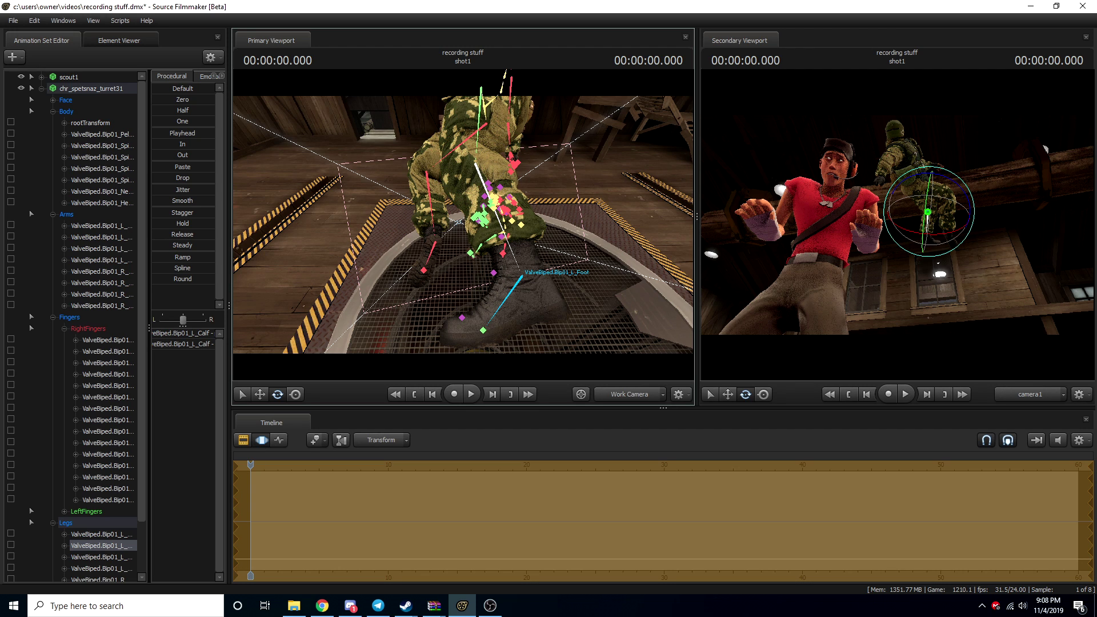
ctrl+click(462, 317)
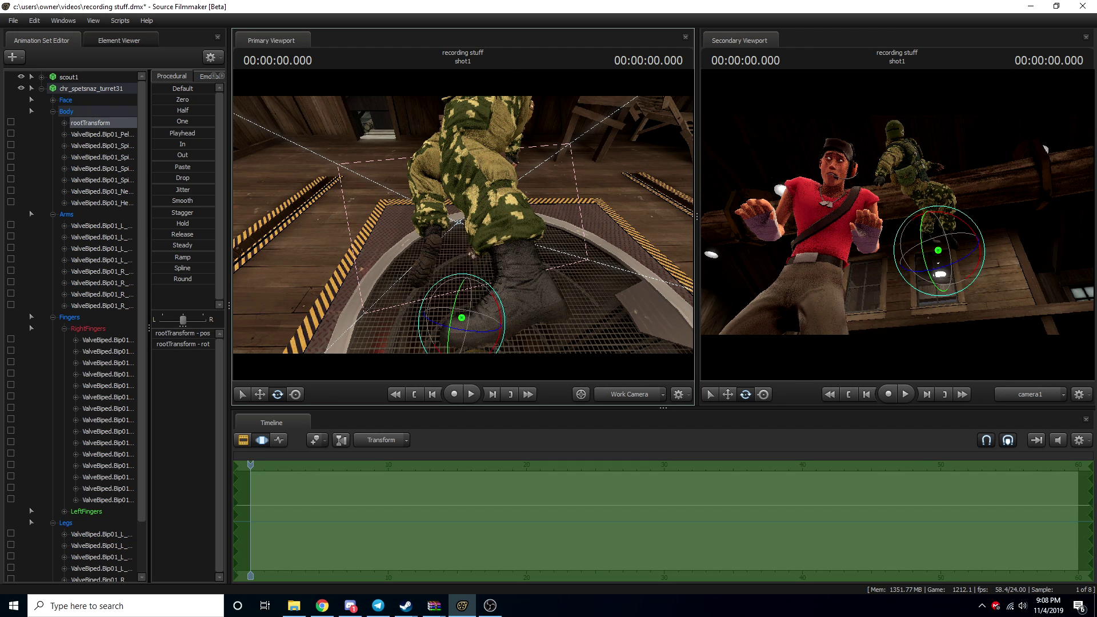
drag(451, 321, 457, 297)
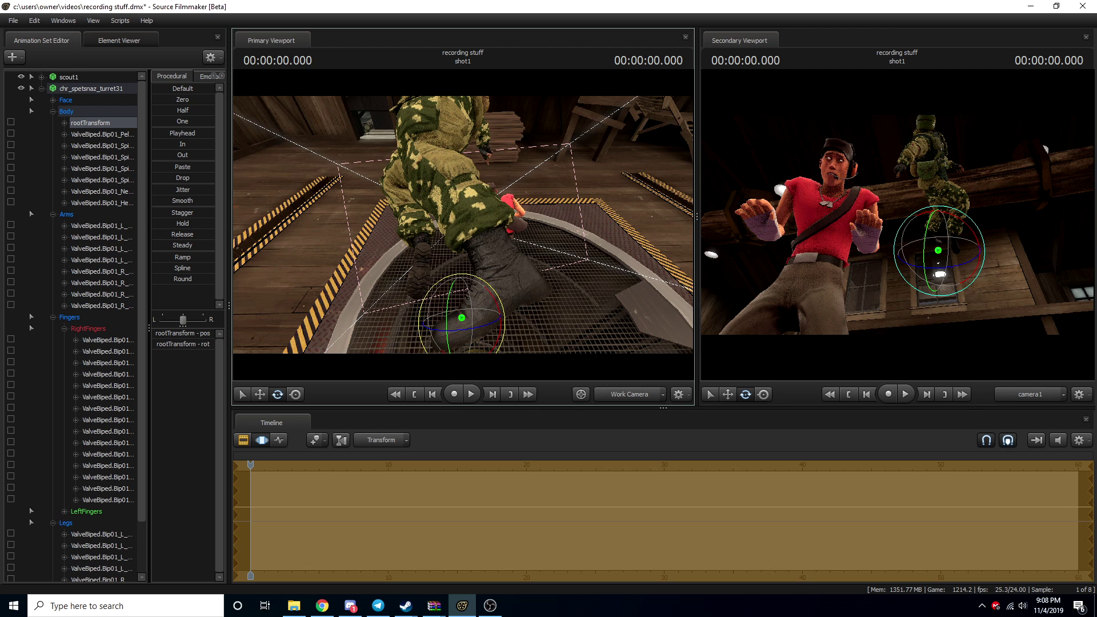
key(ctrl+z)
Step: Rotate the soldier's Bip01_L_Toe0 and Bip01_L_Foot bones so the left foot hangs downward
key(ctrl)
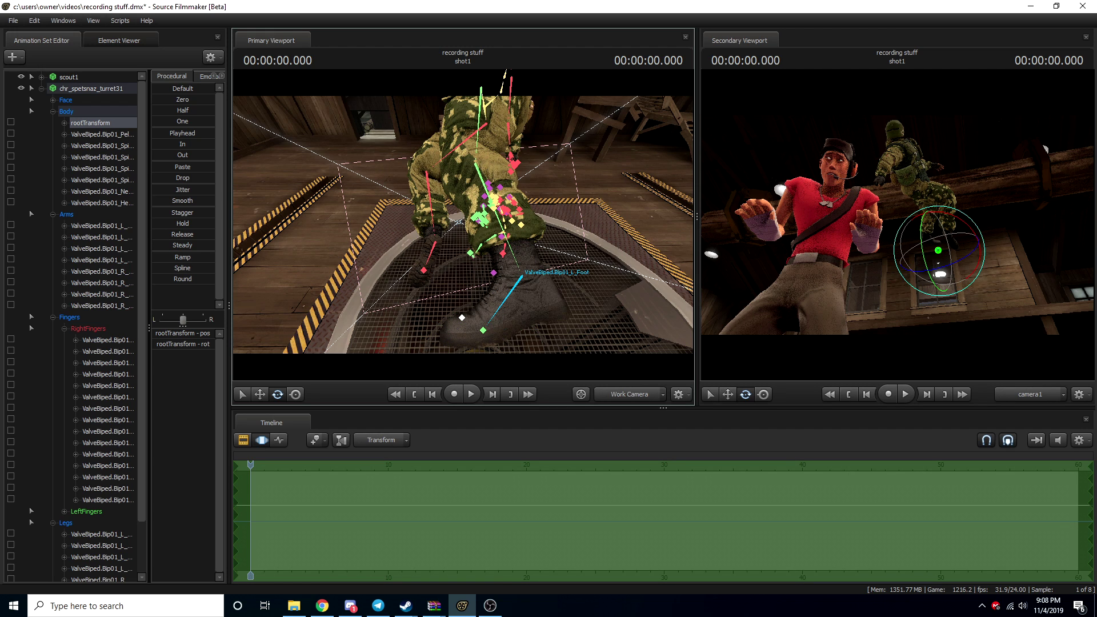
ctrl+click(483, 329)
drag(453, 300, 443, 320)
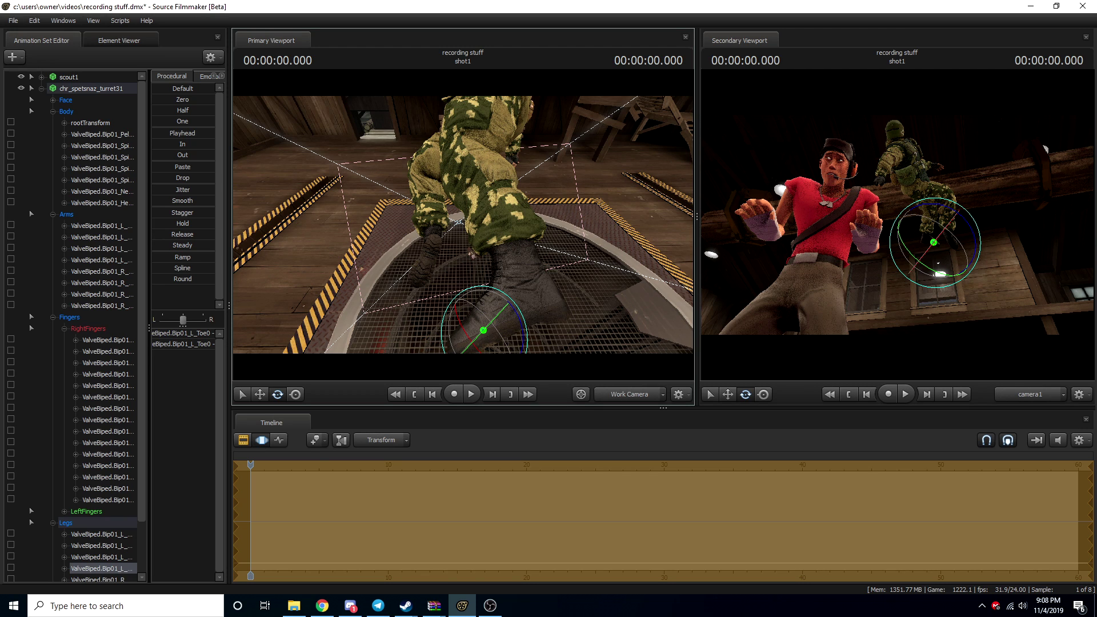
ctrl+click(521, 276)
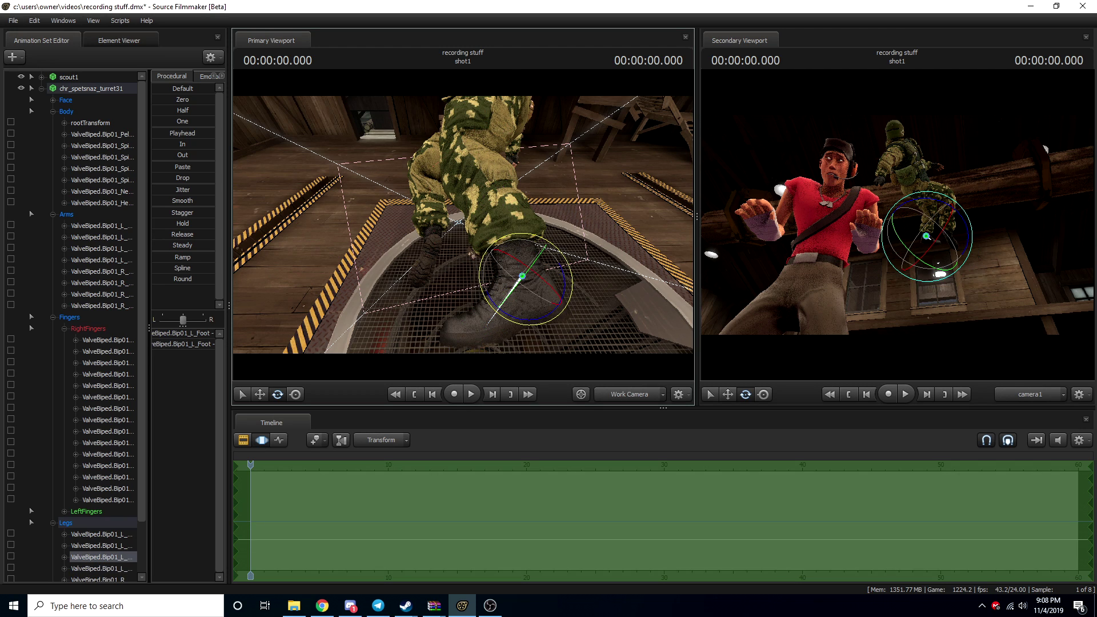
drag(481, 263, 522, 276)
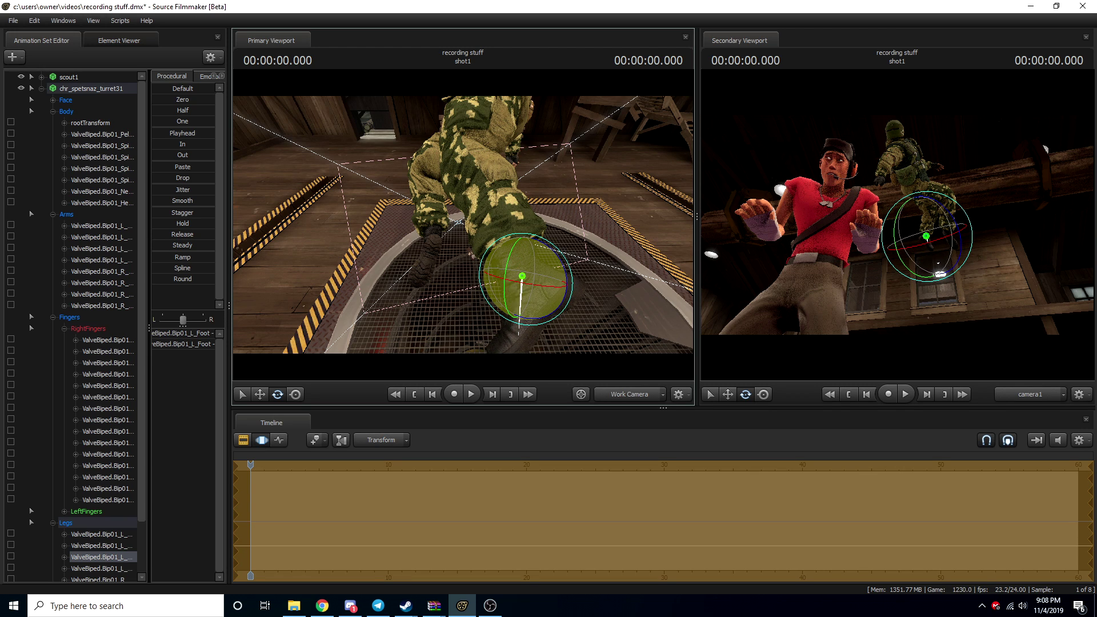
Step: Rotate the soldier's Bip01_R_UpperArm bone to swing his right arm outward from his body
drag(469, 251, 600, 223)
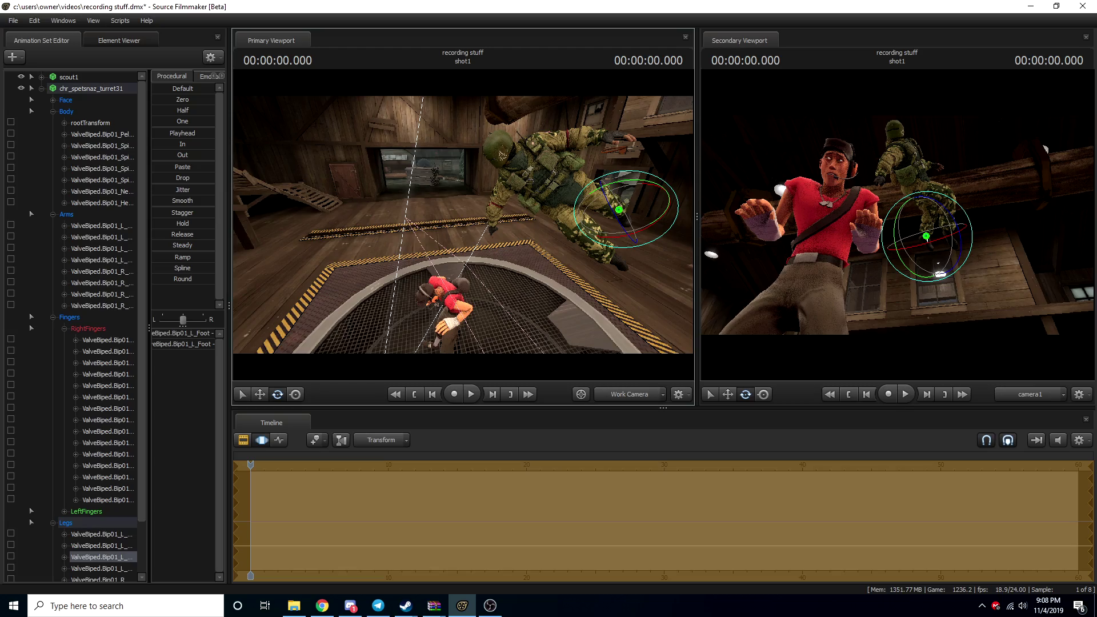
drag(600, 223, 714, 199)
drag(463, 225, 457, 227)
key(ctrl)
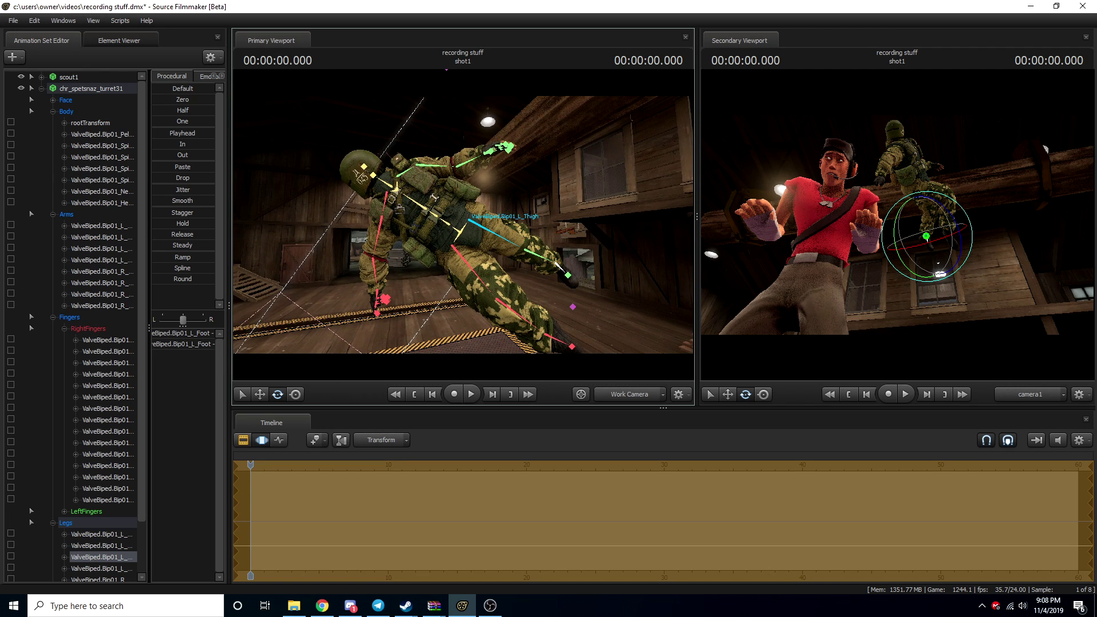
click(434, 164)
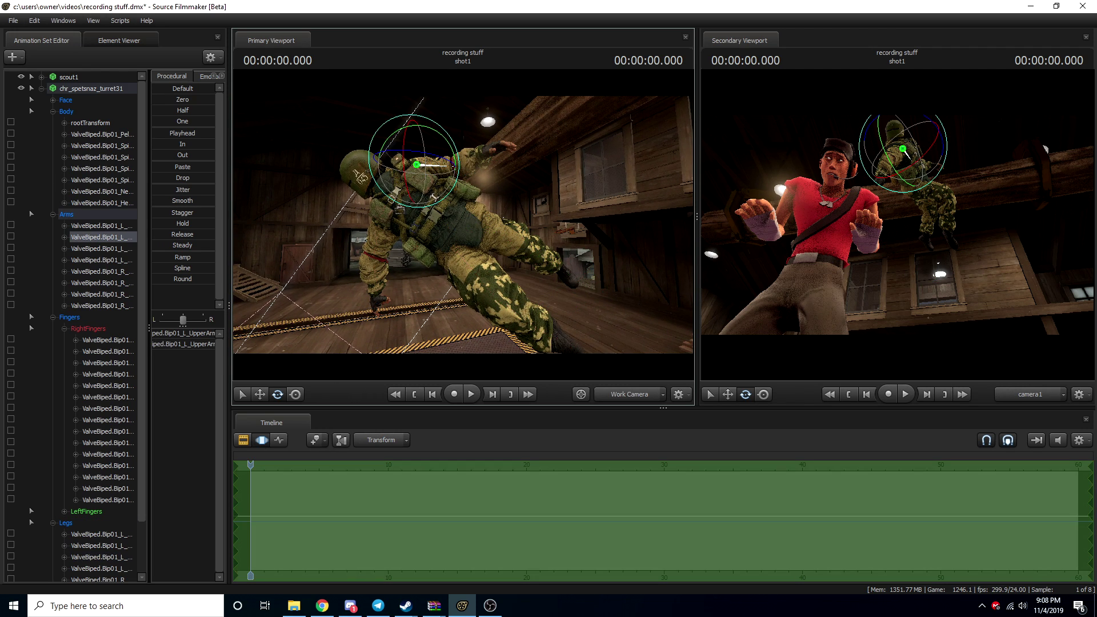
click(382, 215)
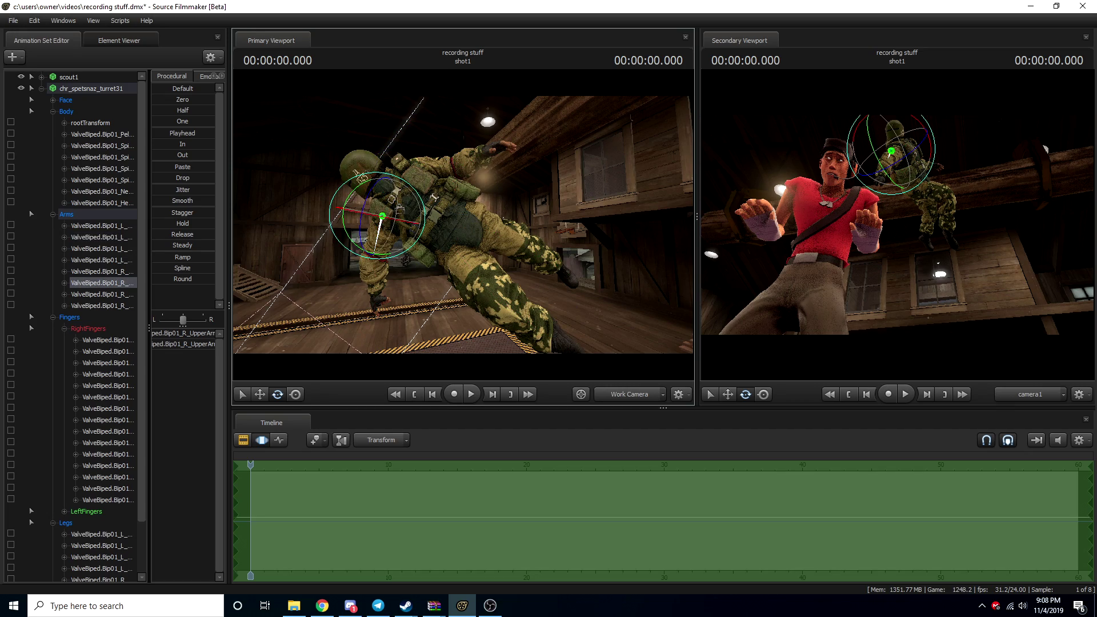
drag(463, 226, 503, 225)
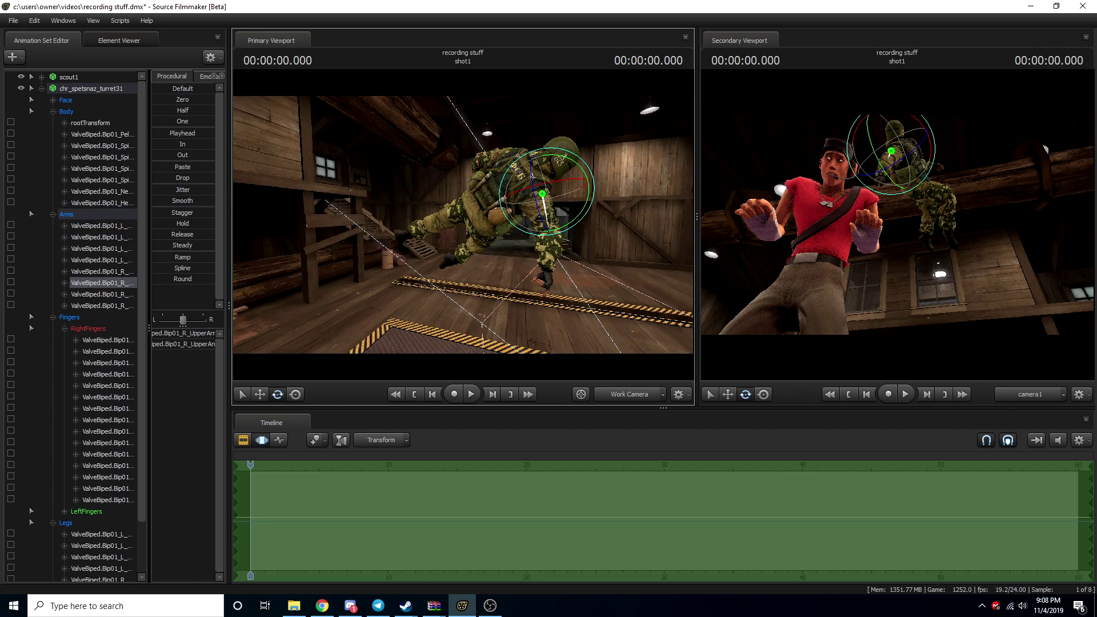
drag(584, 162, 560, 149)
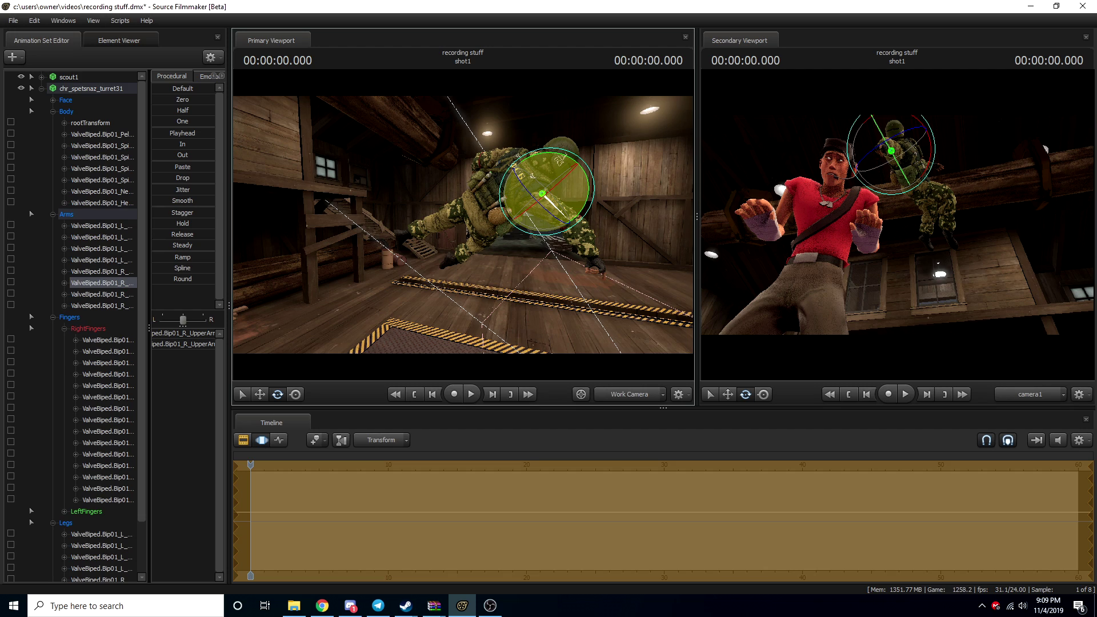
Step: Rotate the soldier's Bip01_R_Forearm bone to adjust the direction of his extended right forearm
key(ctrl)
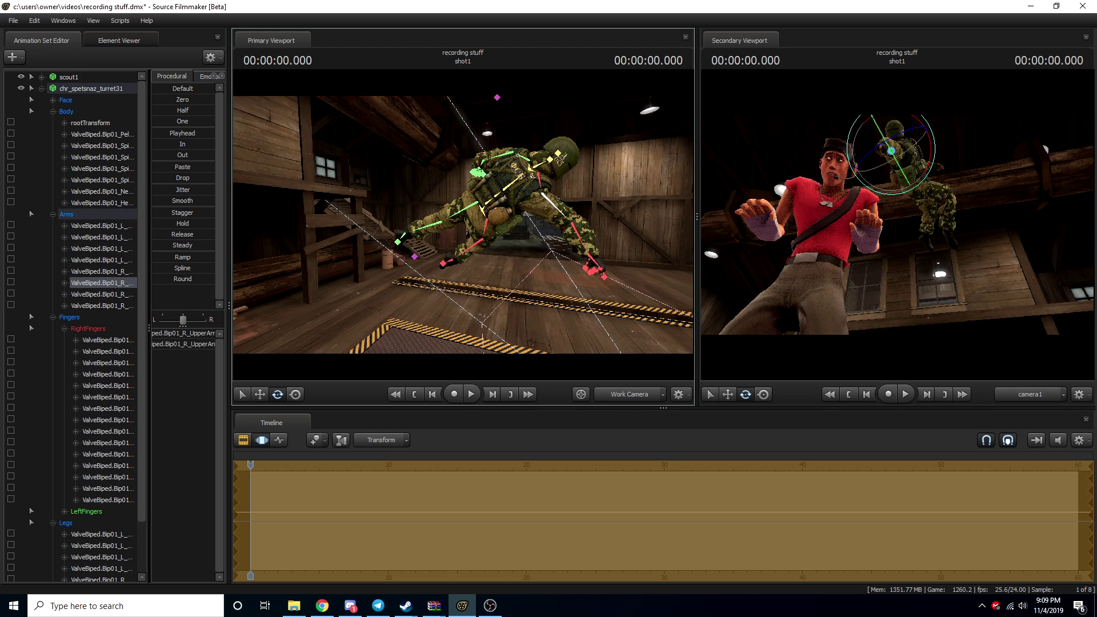
key(ctrl)
key(d)
drag(531, 176, 572, 236)
key(d)
key(w)
key(a)
ctrl+click(519, 221)
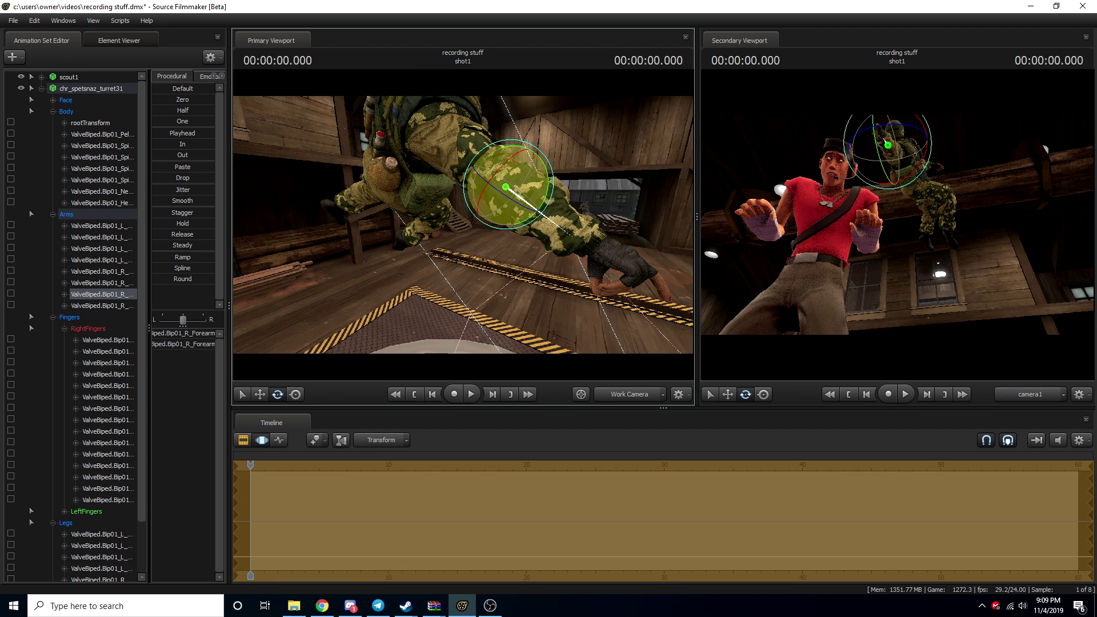
drag(497, 172, 486, 188)
Step: Readjust the soldier's Bip01_R_UpperArm rotation, aiming the right arm down toward the Scout and twisting it
key(ctrl)
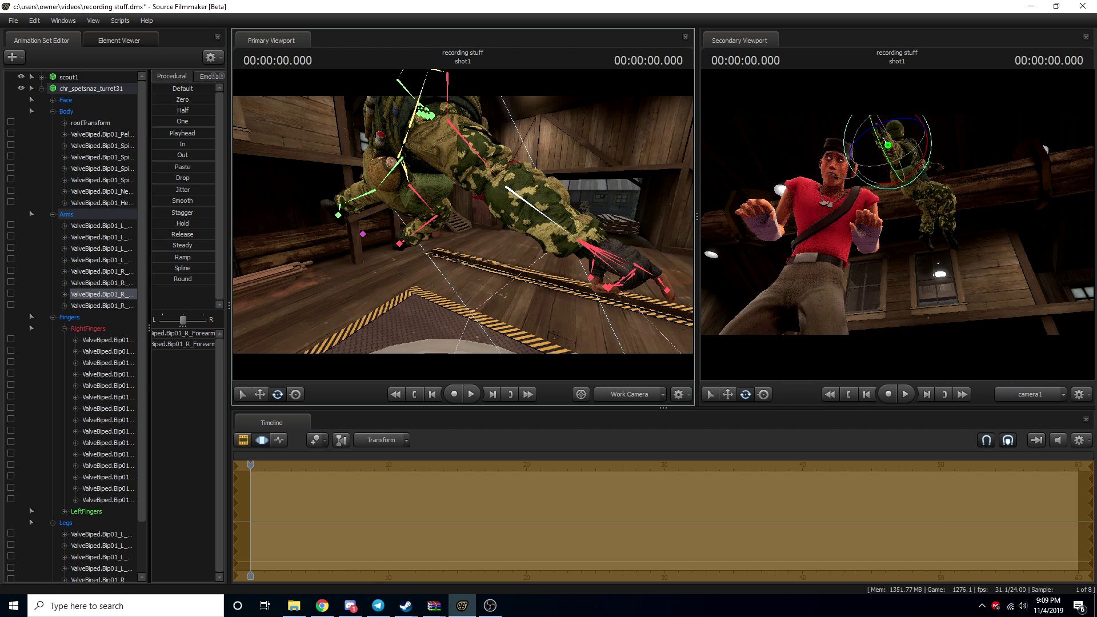
ctrl+click(447, 93)
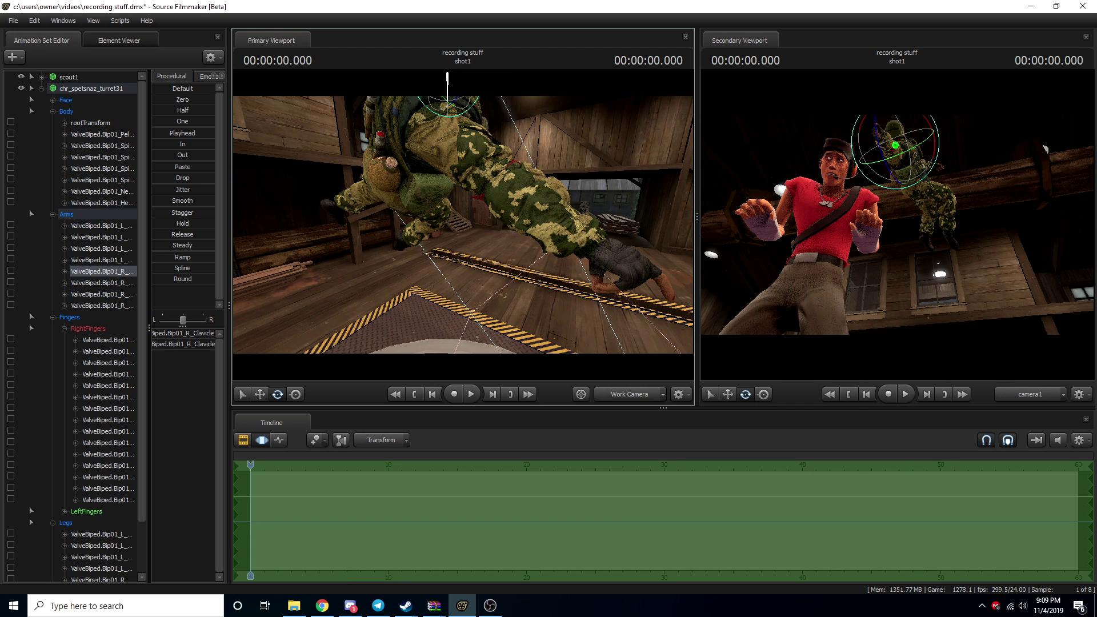
drag(458, 171, 511, 138)
key(ctrl)
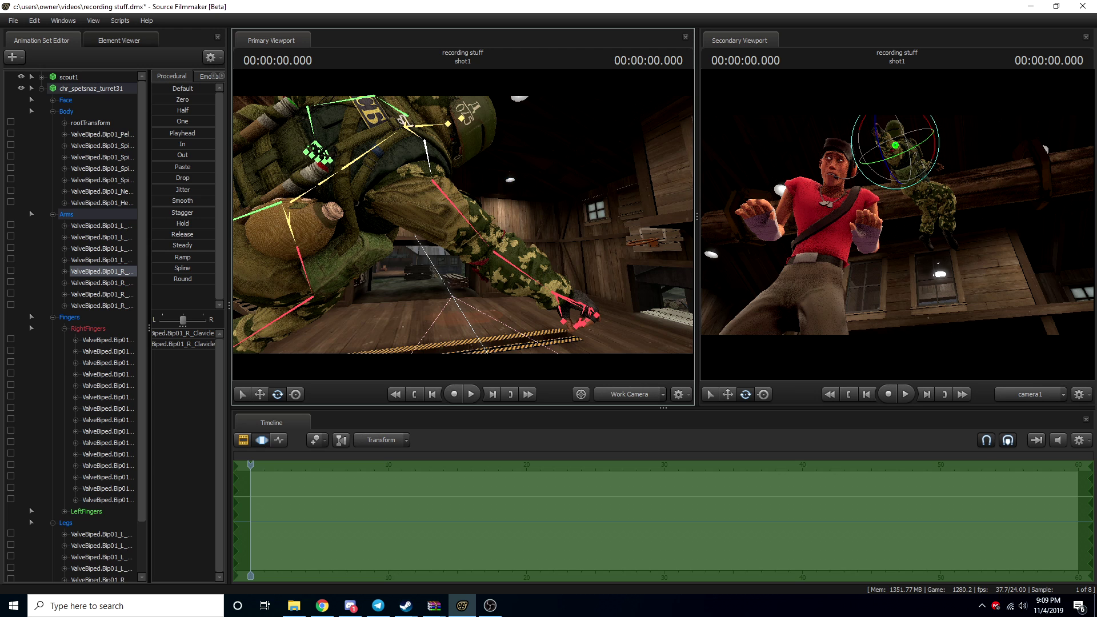
ctrl+click(459, 212)
drag(475, 173, 405, 292)
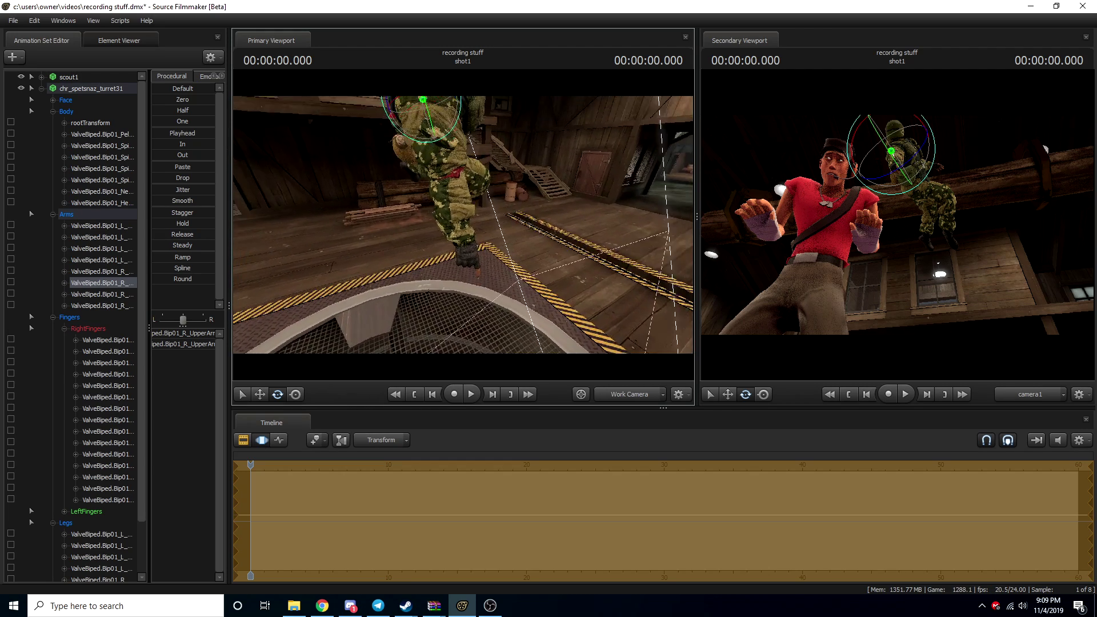
drag(468, 258, 468, 237)
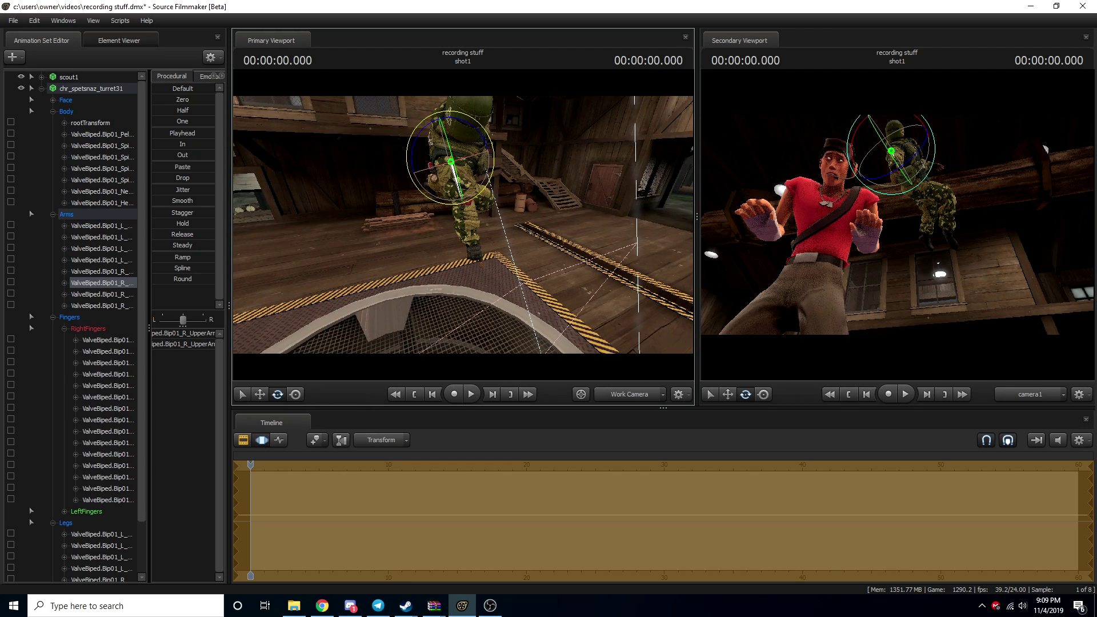
drag(493, 169, 485, 182)
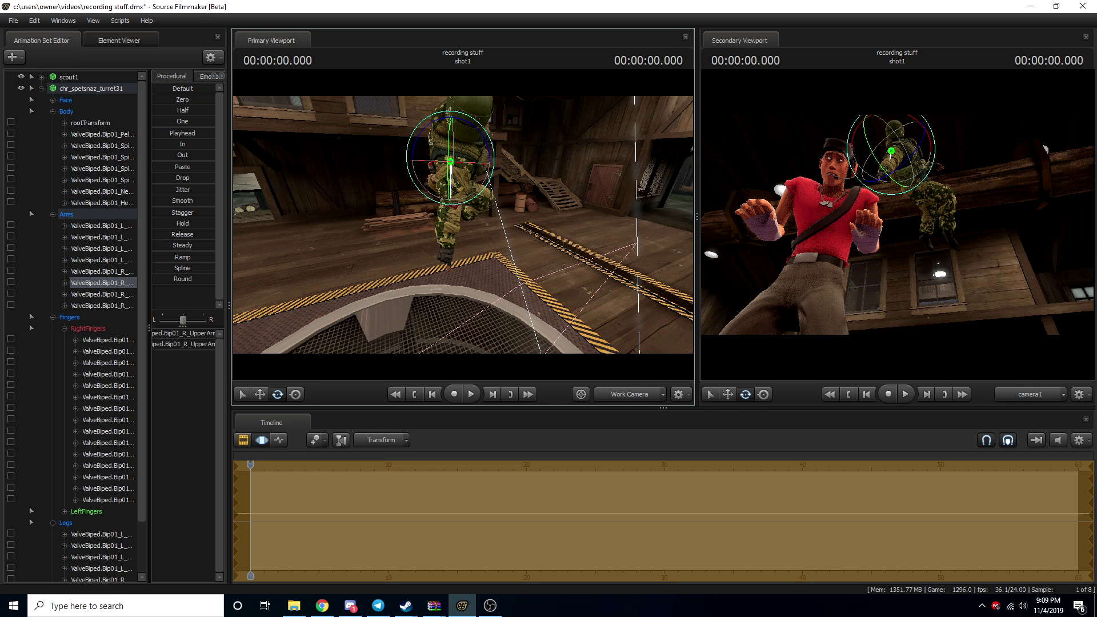
drag(439, 147, 476, 180)
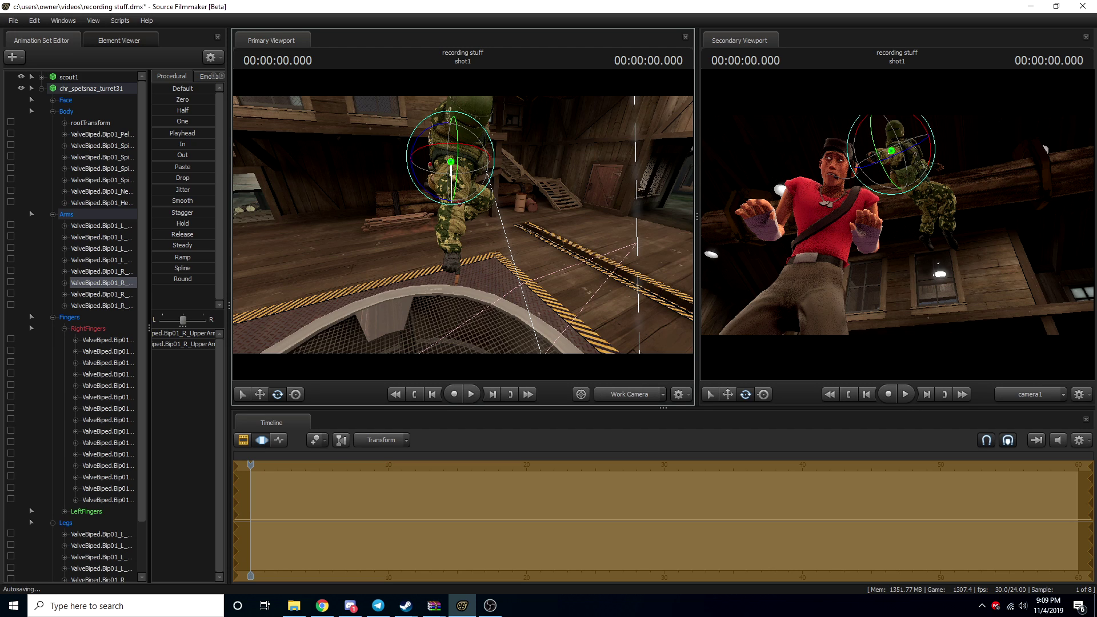
Step: Collapse the soldier's control list, create an animation set for a new light, and select light1
click(42, 89)
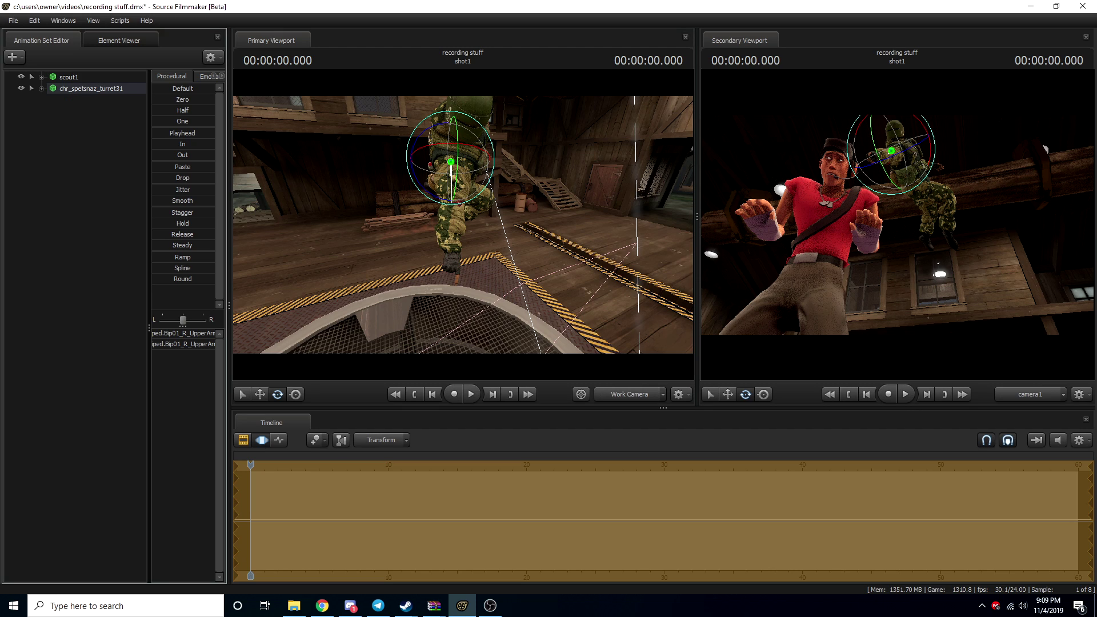
right_click(32, 150)
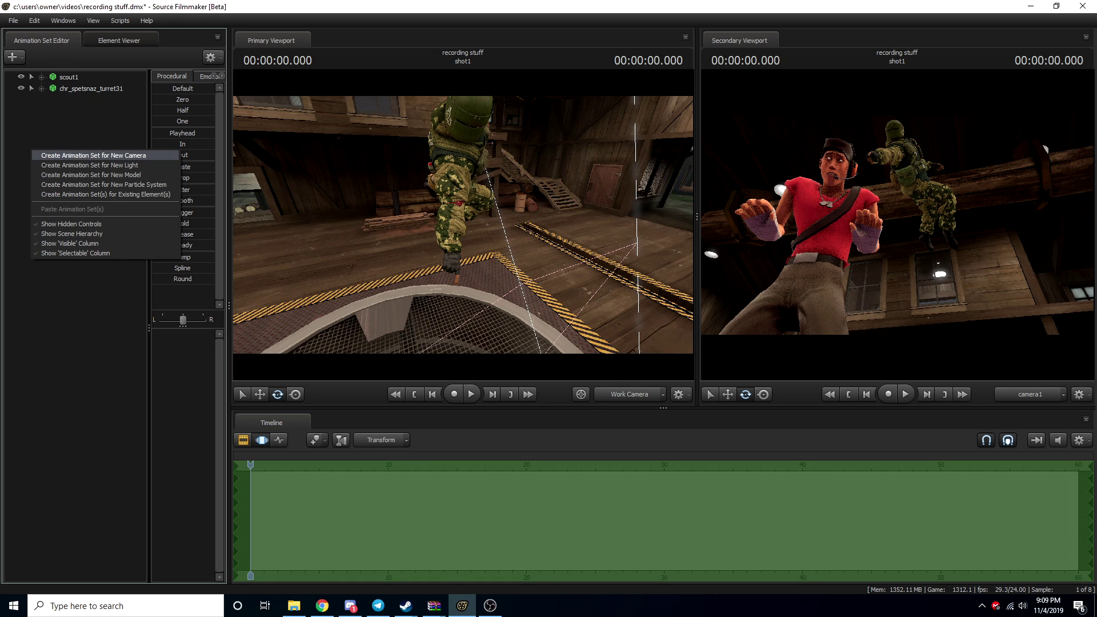
click(86, 166)
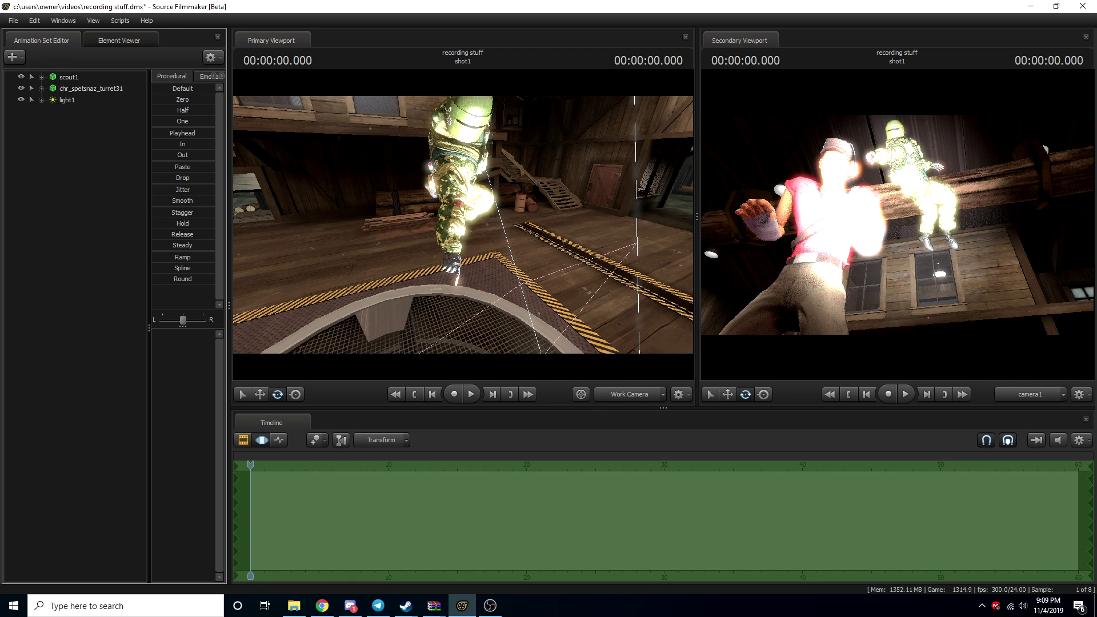
click(68, 100)
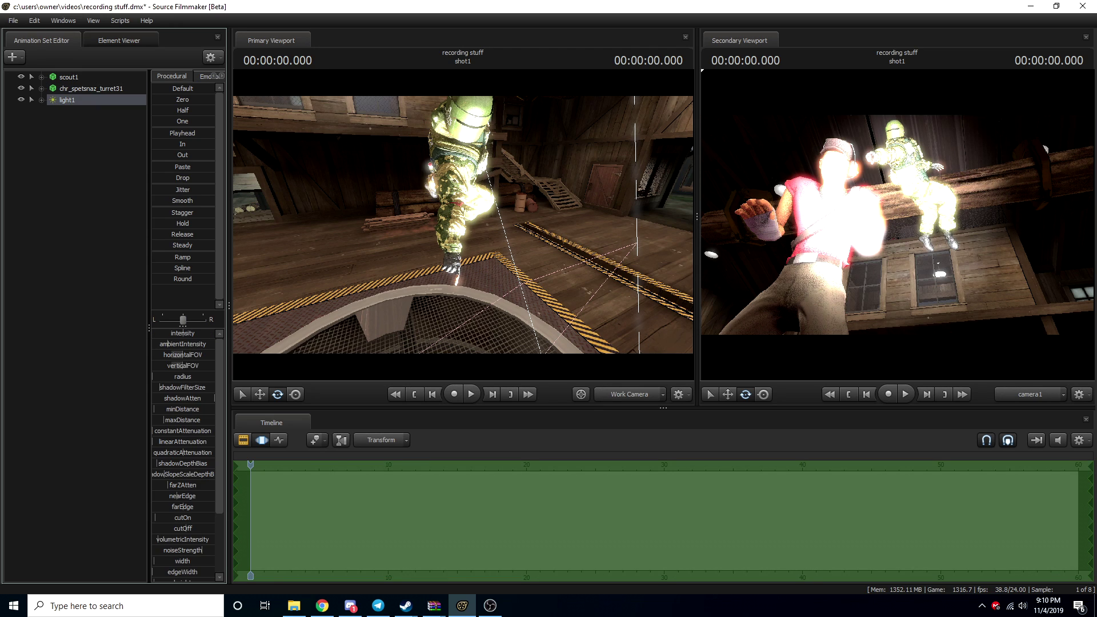
Step: Move light1 away from the characters to the rim of the round pit, so it lights both from a distance
click(260, 394)
drag(400, 240, 532, 291)
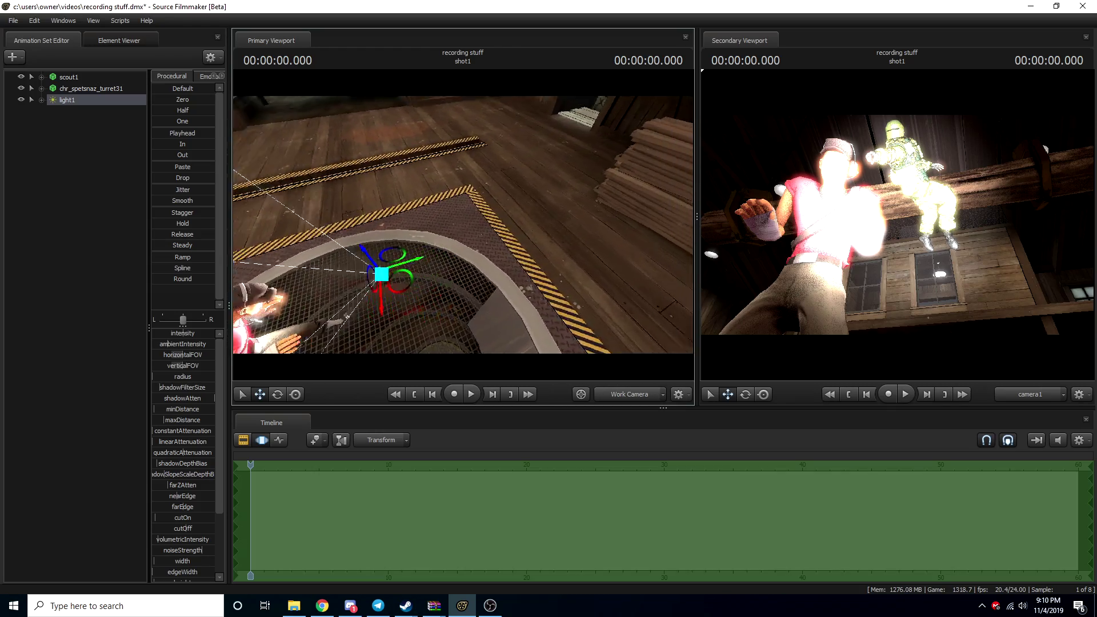
drag(462, 229, 346, 180)
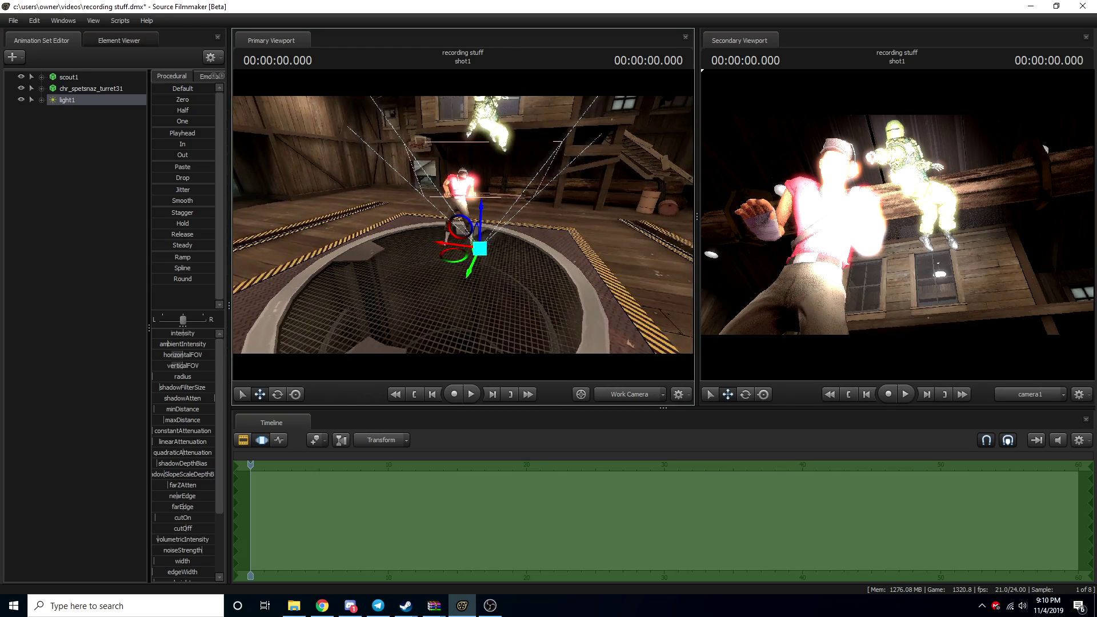
drag(437, 200, 456, 262)
key(s)
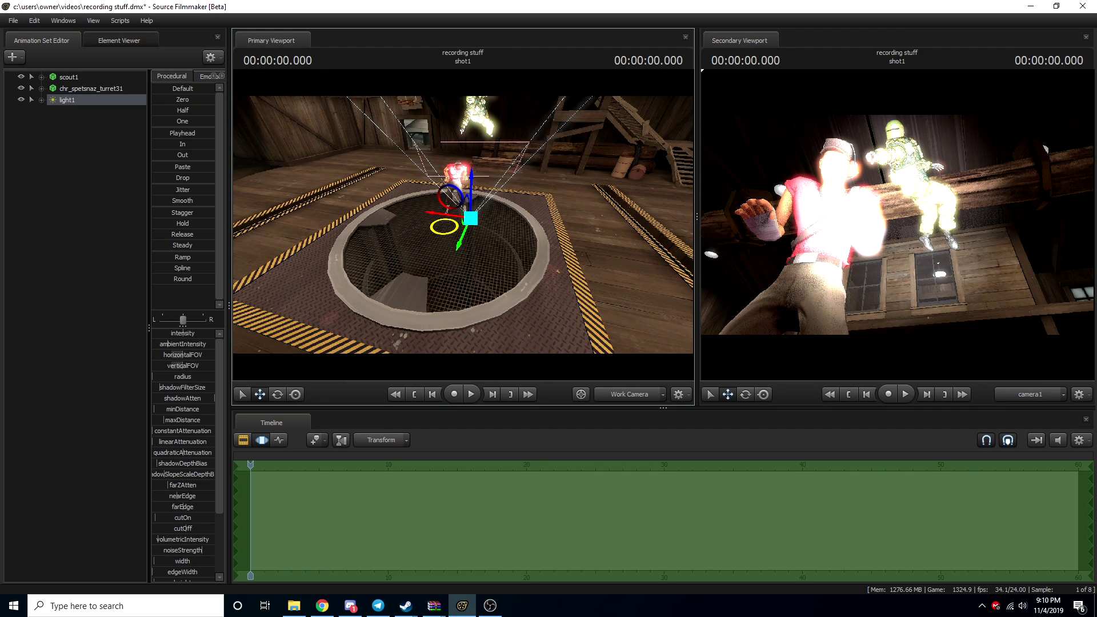
mouse_move(471, 218)
mouse_down()
mouse_move(451, 264)
mouse_move(475, 333)
mouse_move(465, 290)
mouse_move(380, 290)
mouse_up()
key(d)
drag(448, 289, 446, 280)
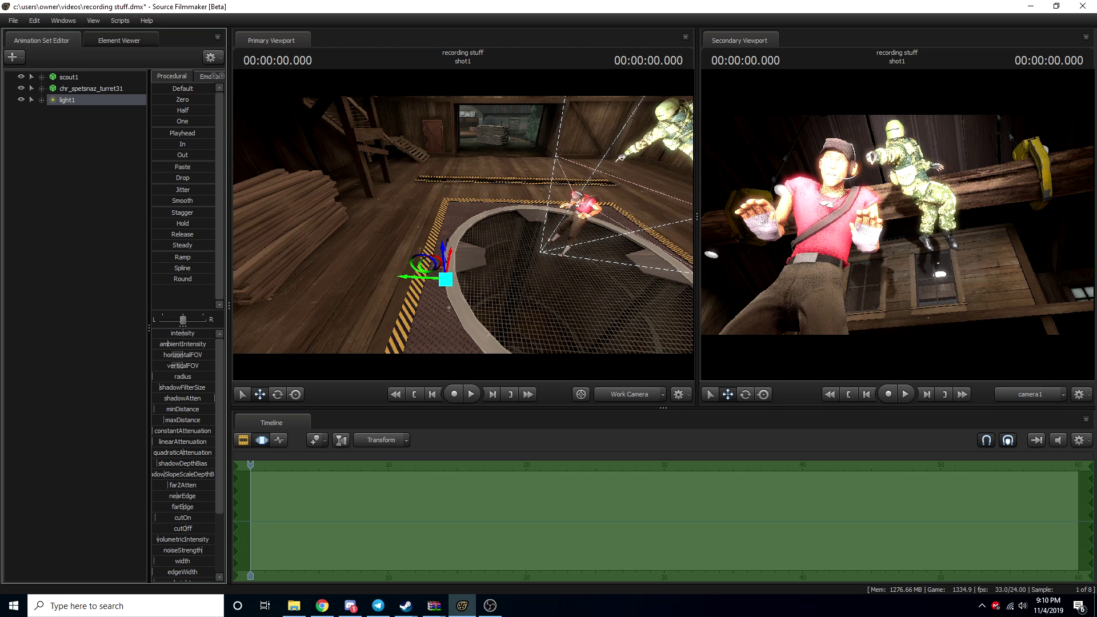
Step: Enable volumetrics on light1, keeping its existing name
double_click(67, 100)
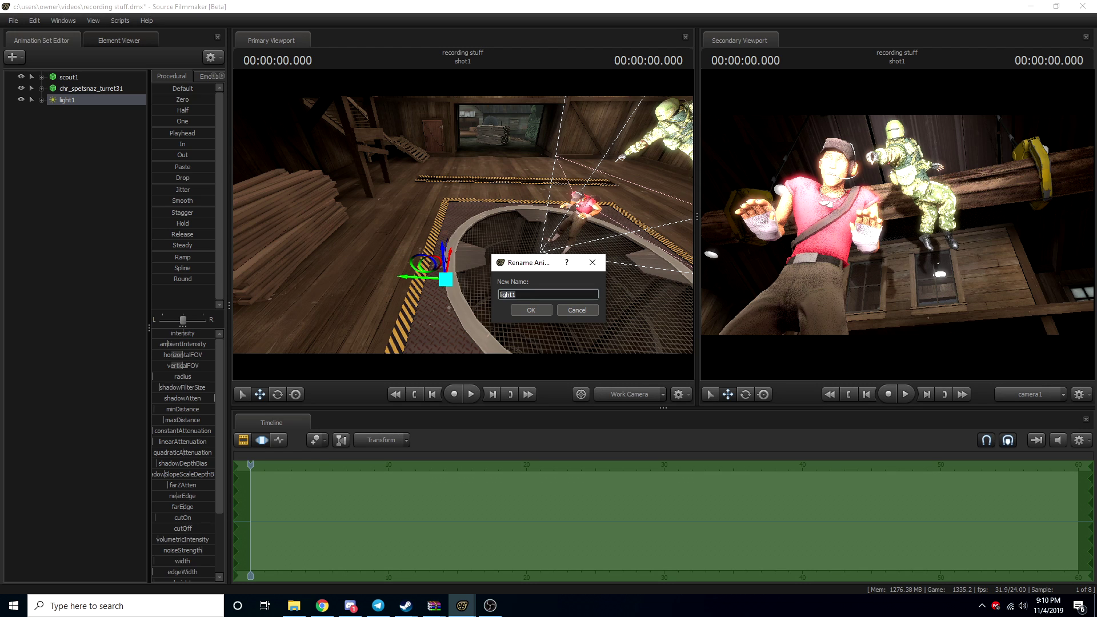
click(577, 310)
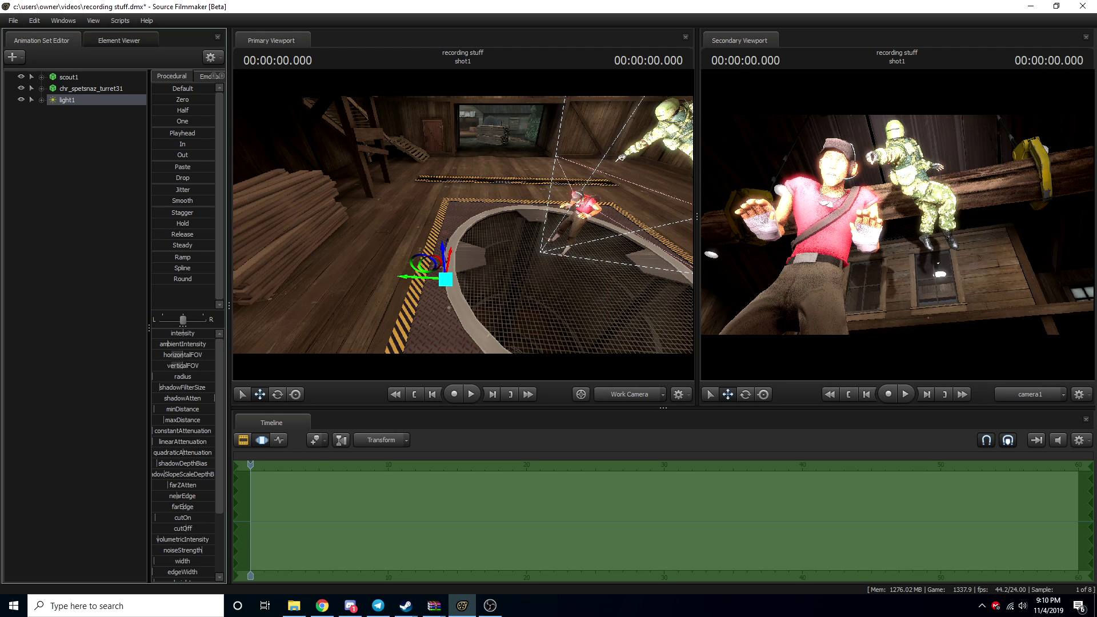
right_click(86, 100)
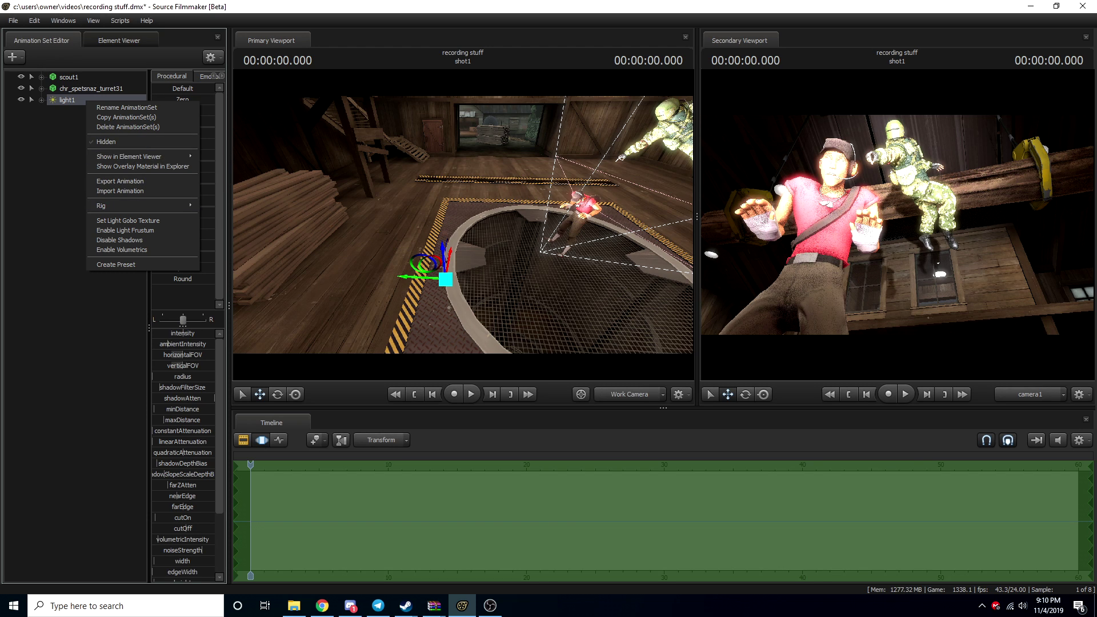
click(122, 250)
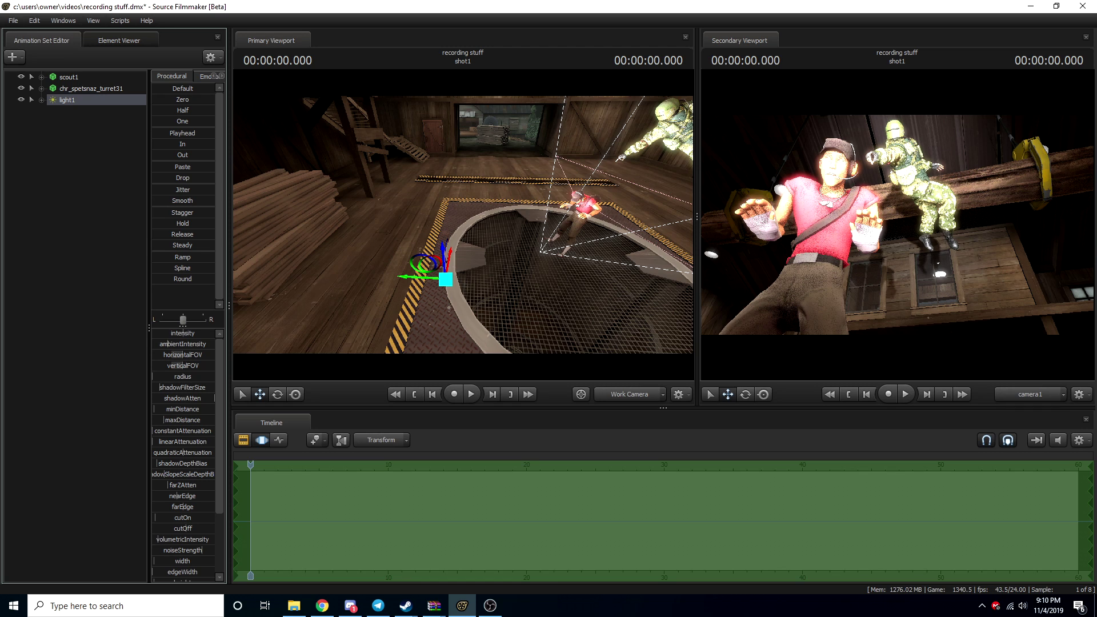
Step: Move light1 back from the pit and across to the near corner of the striped floor border
click(446, 279)
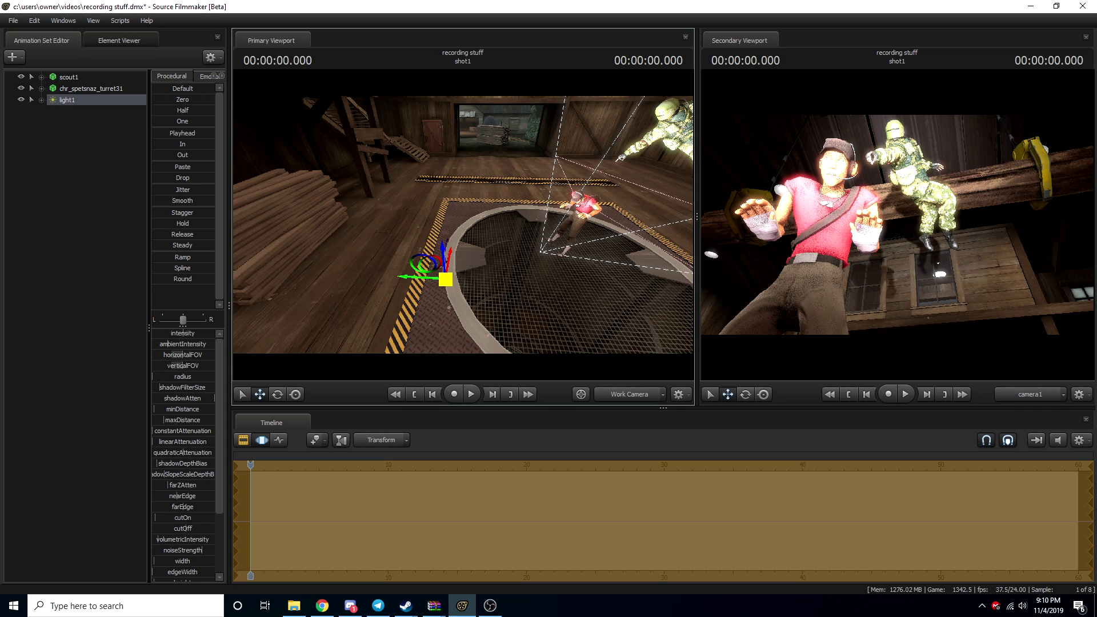
drag(445, 280, 393, 303)
drag(451, 240, 492, 243)
key(a)
key(a)
key(s)
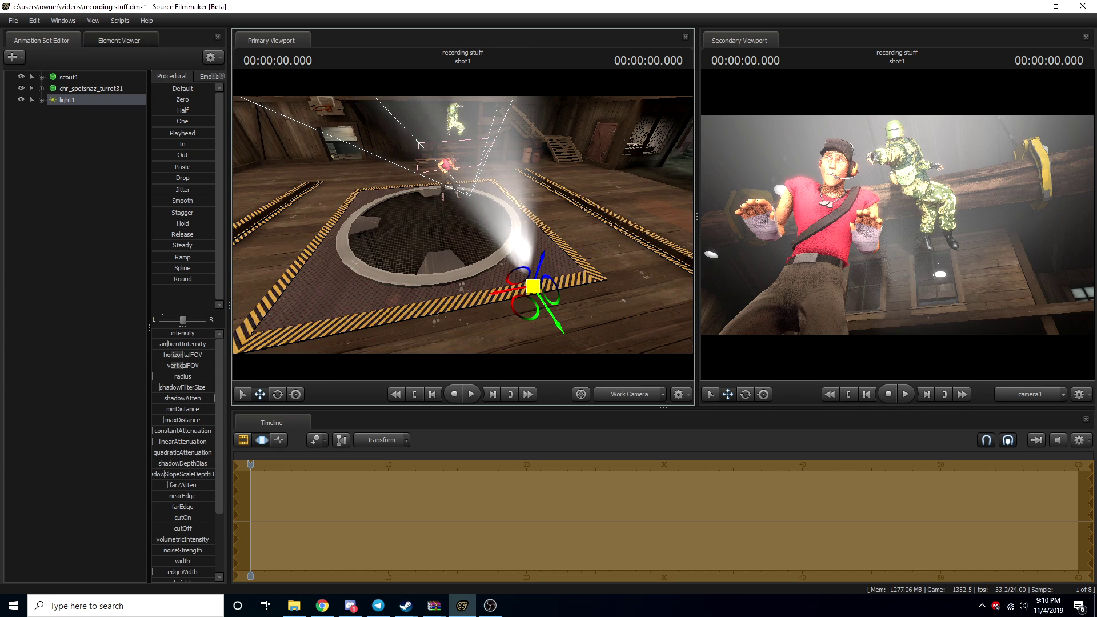
drag(533, 286, 315, 306)
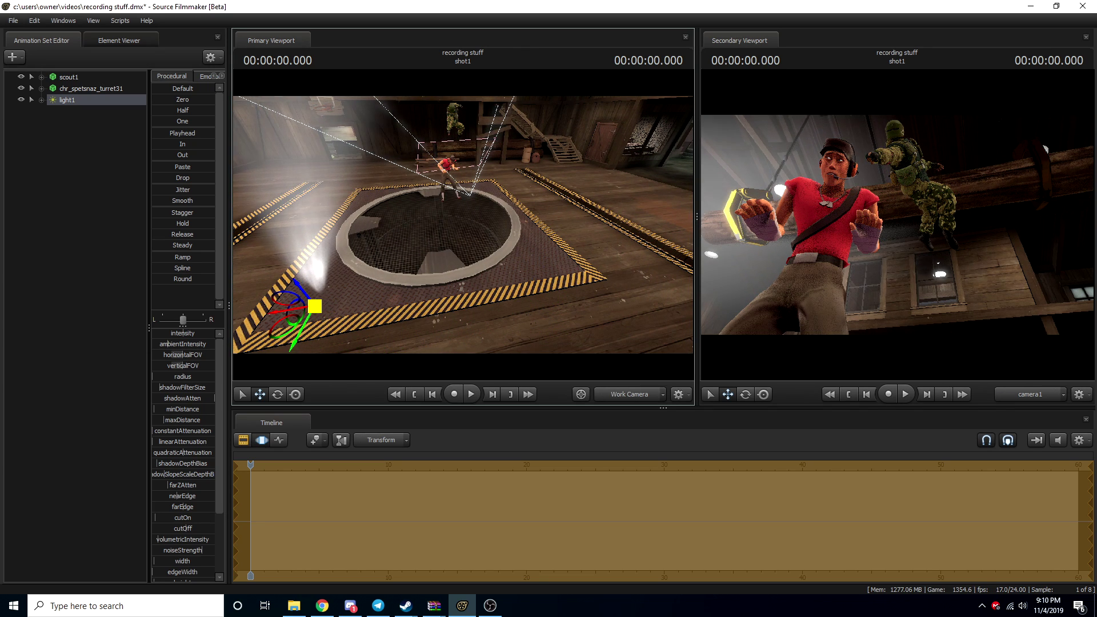
Step: Rotate light1 to turn its volumetric beam inward toward the Scout and the soldier
key(e)
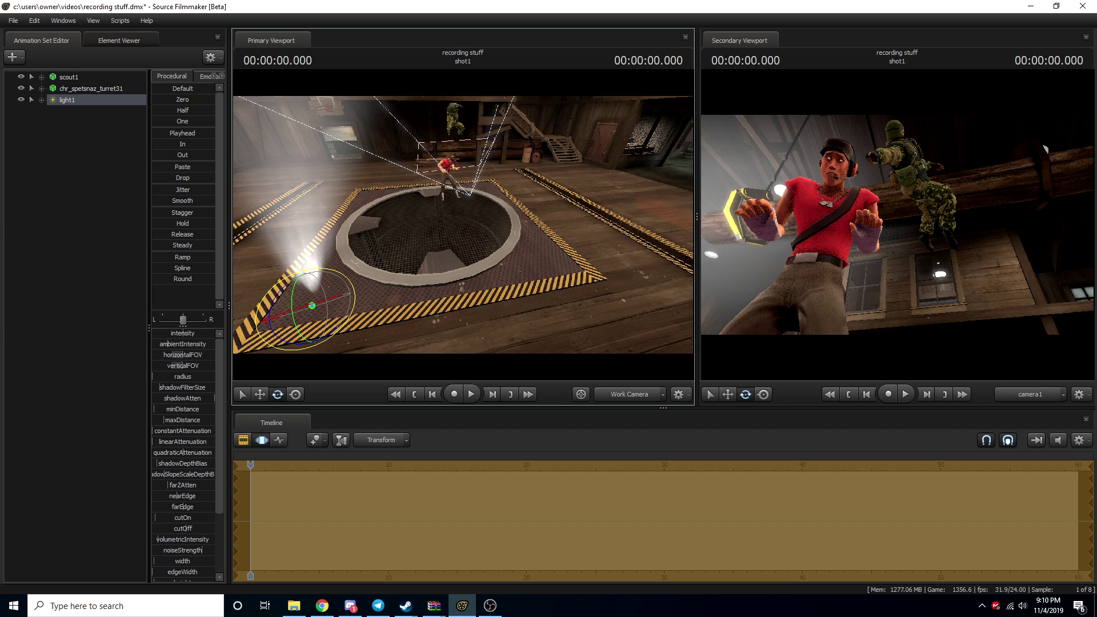
drag(350, 280, 355, 298)
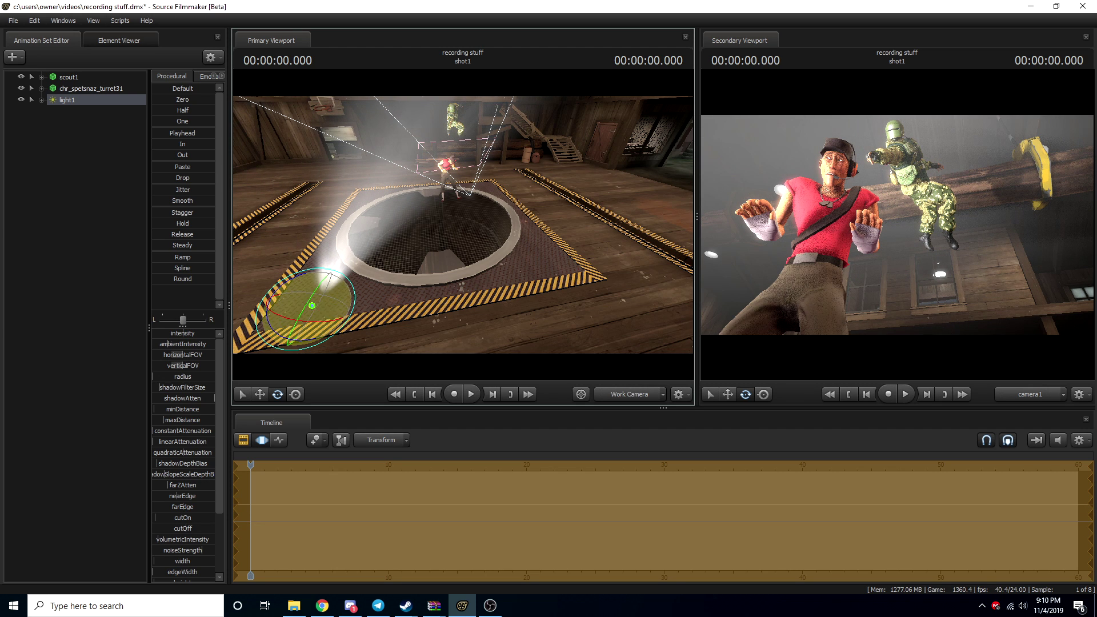
drag(345, 276, 338, 271)
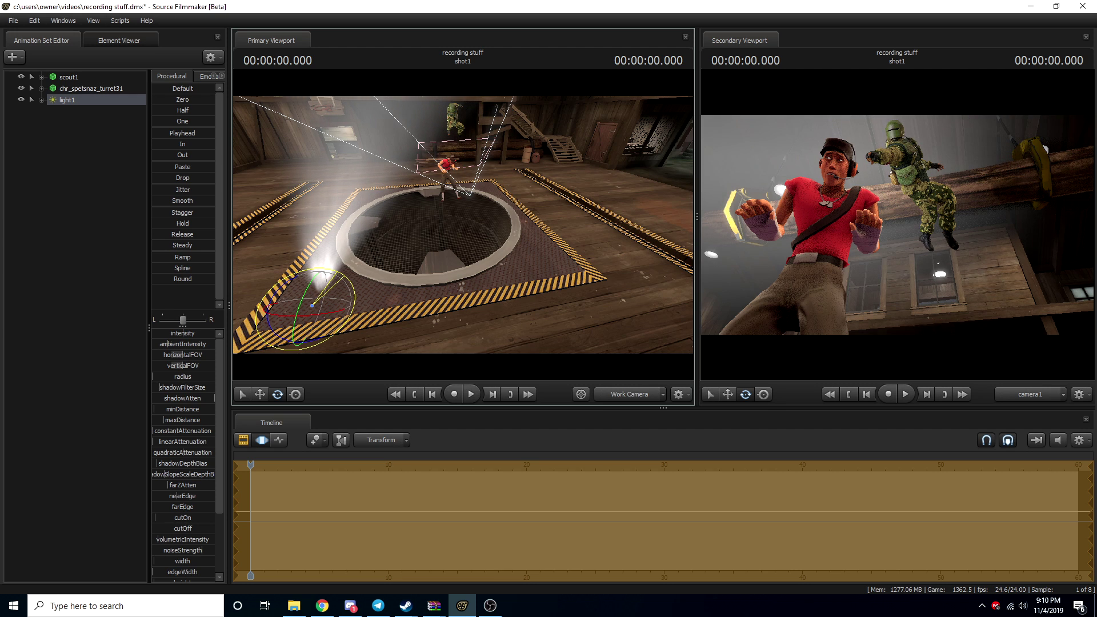
Step: Move light1 outside the striped border onto the wooden floor, then forward alongside the pit
key(w)
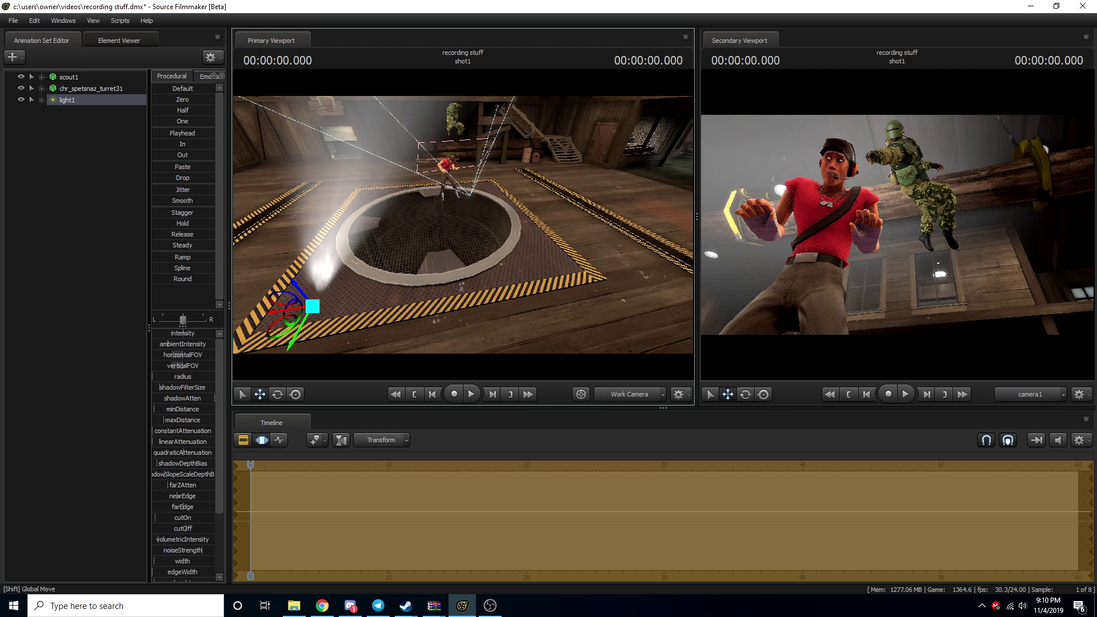
key(a)
drag(400, 257, 494, 251)
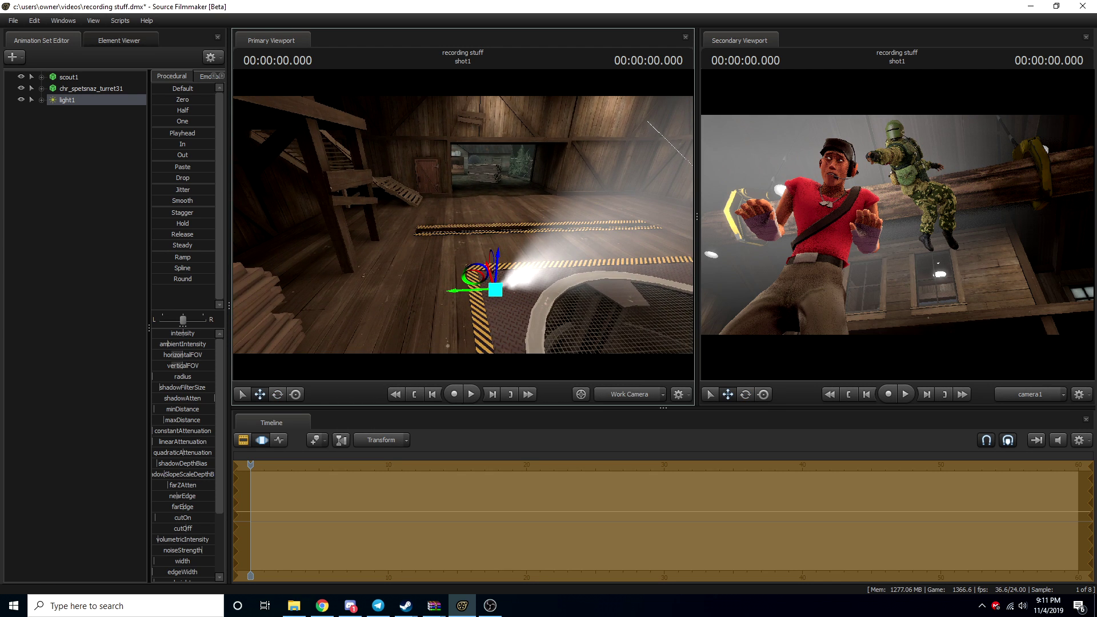
drag(468, 291, 406, 292)
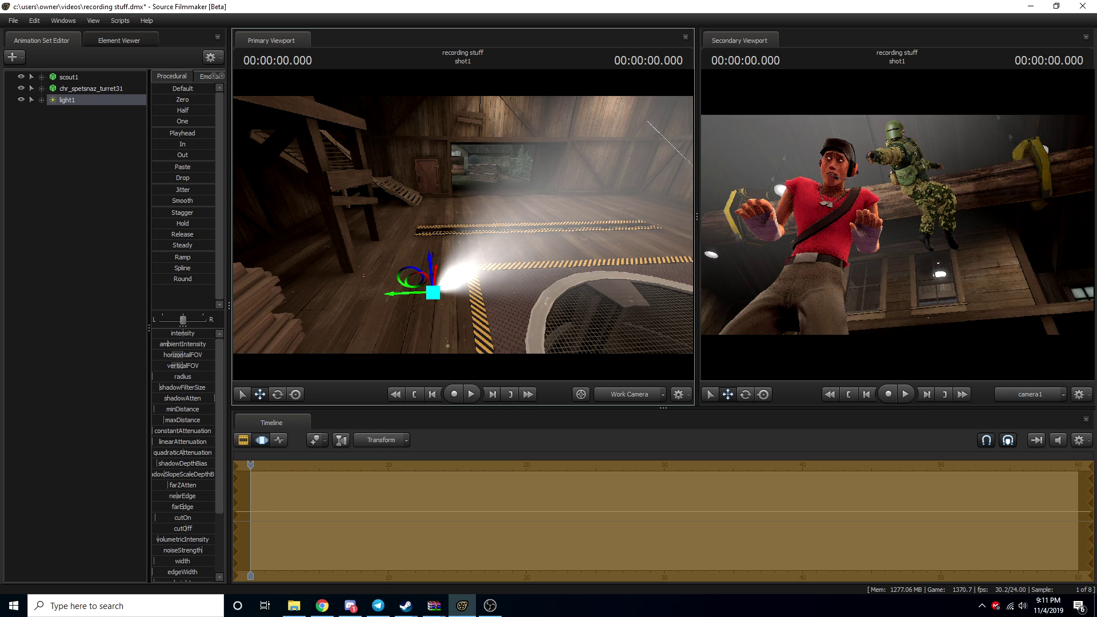
key(alt)
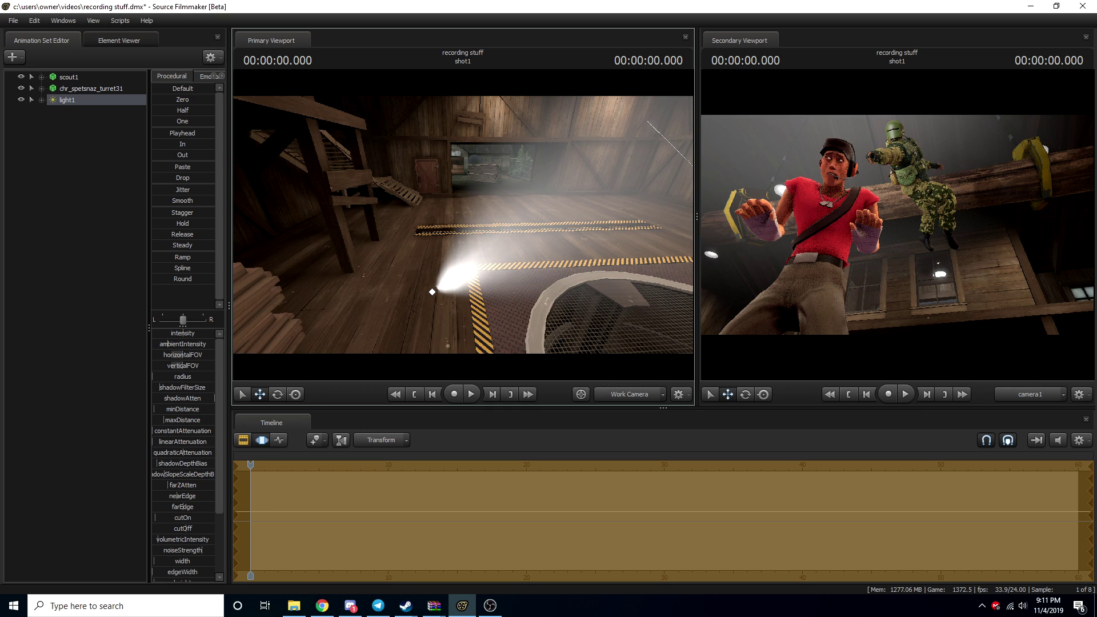
drag(432, 292, 600, 295)
drag(496, 289, 562, 289)
drag(440, 314, 353, 328)
drag(502, 291, 507, 292)
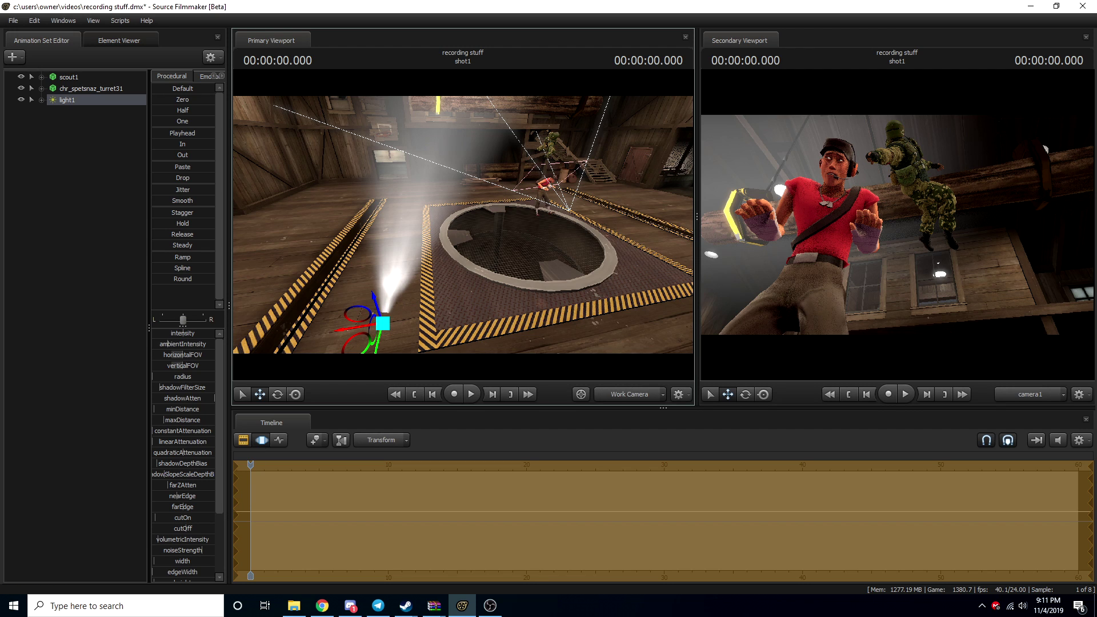
drag(377, 347, 390, 292)
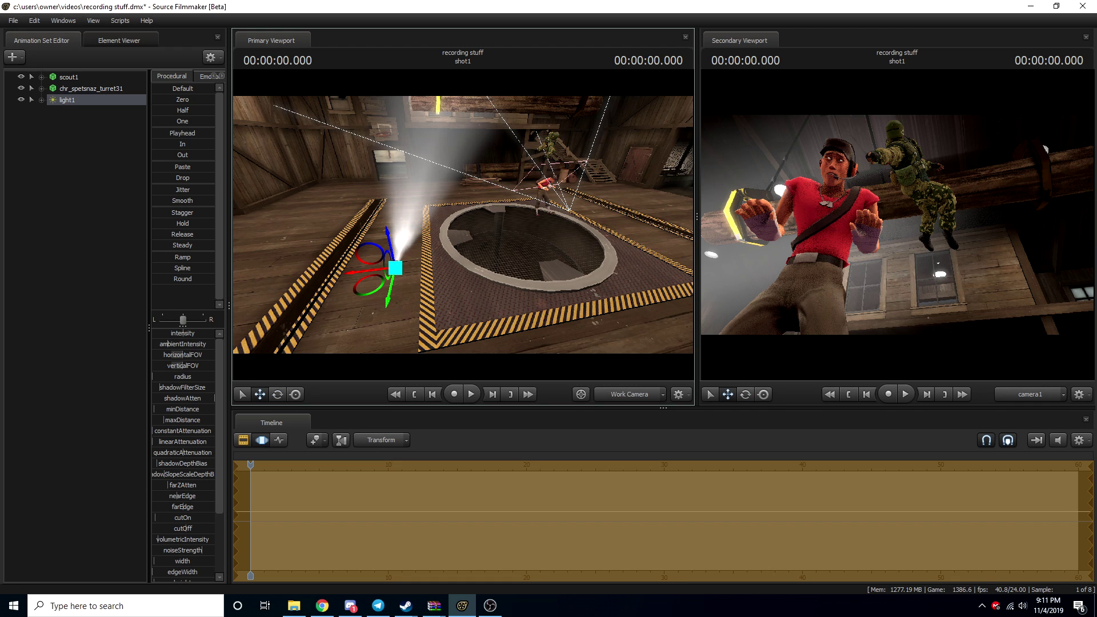
drag(390, 292, 394, 275)
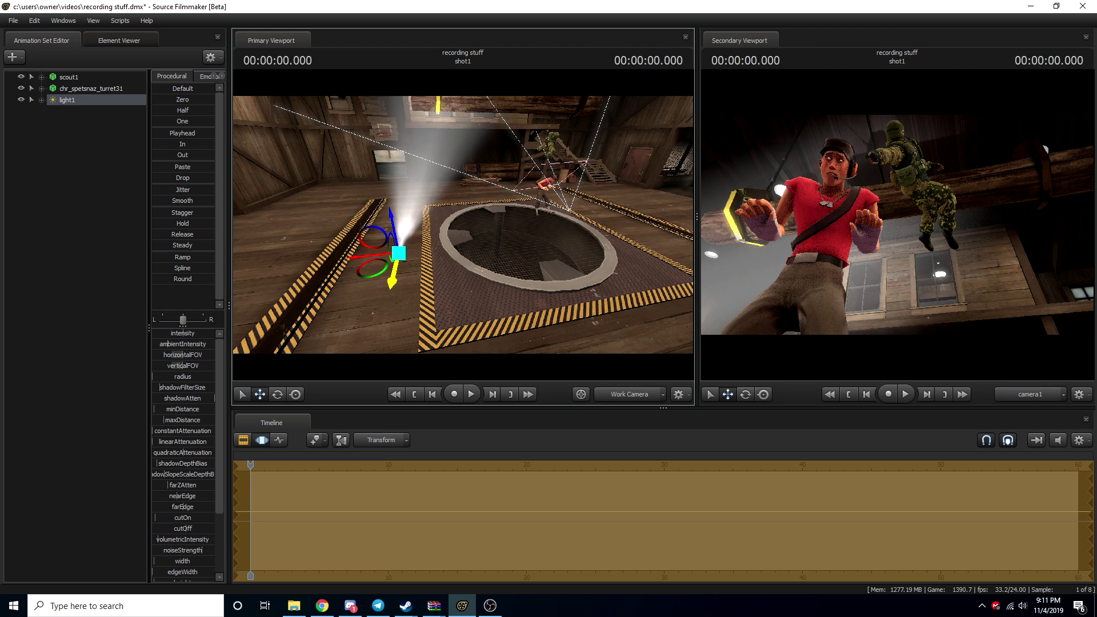
Step: Rotate light1's beam further toward the characters and shift the light slightly closer to the striped border
key(e)
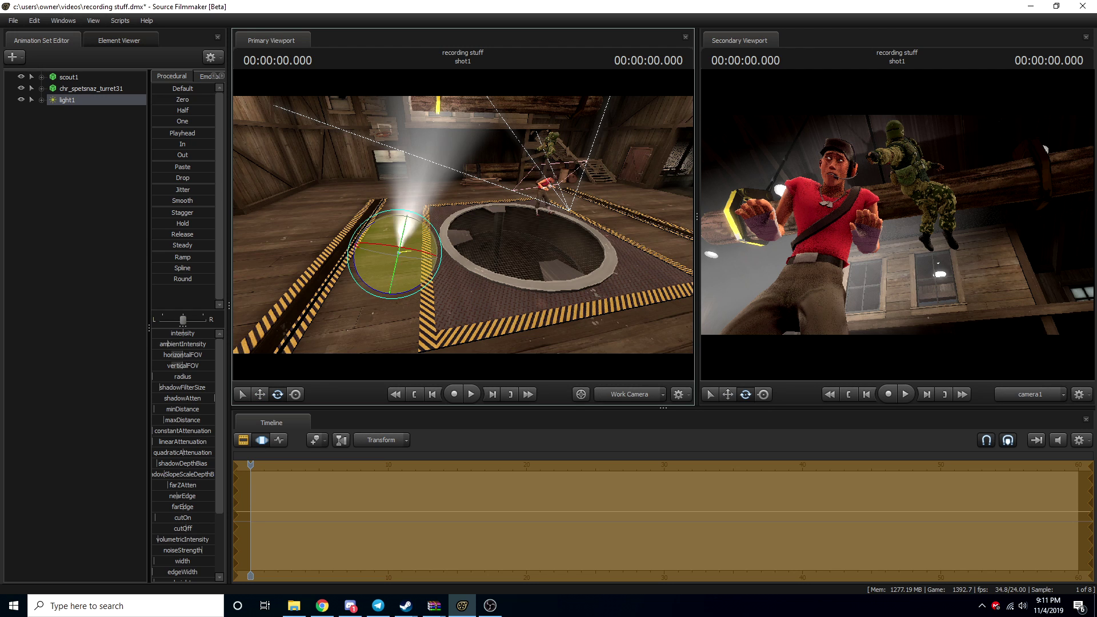
drag(411, 251, 432, 278)
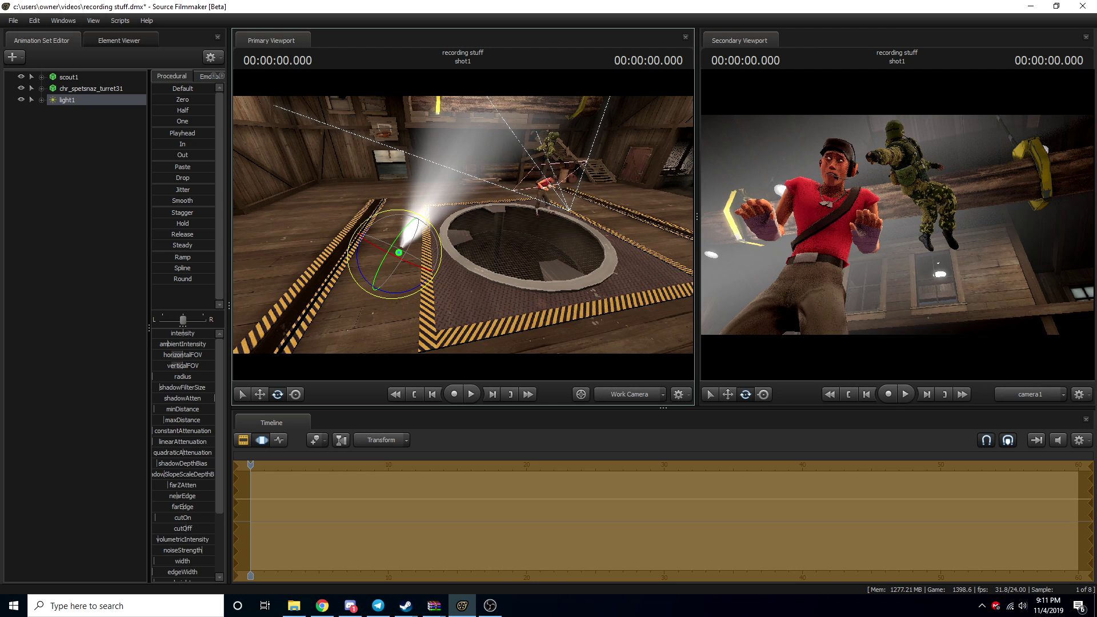
key(w)
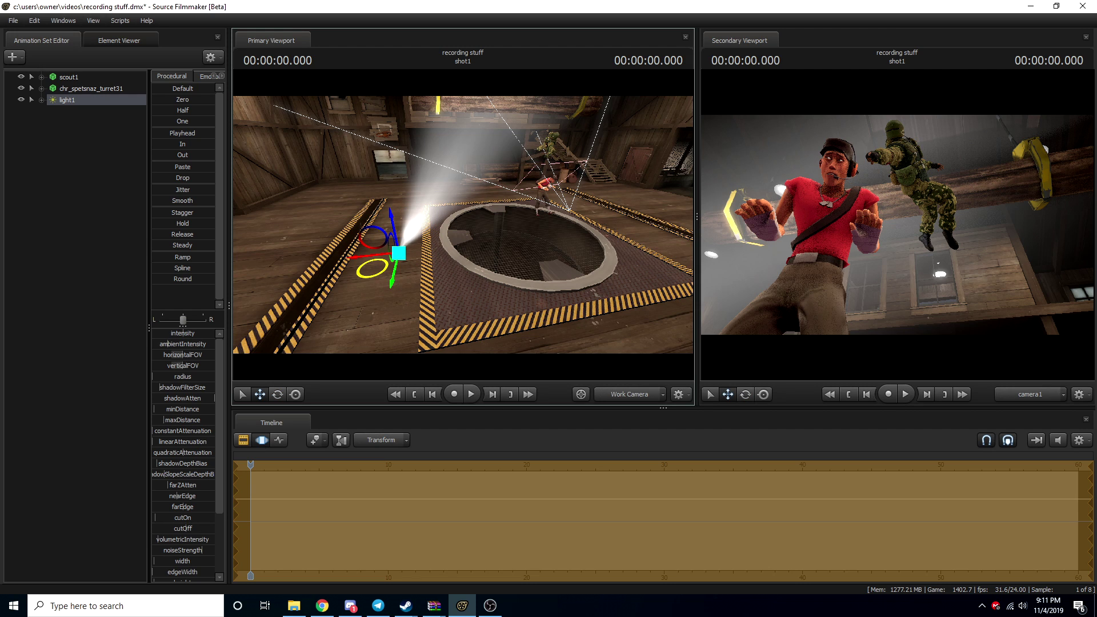
drag(372, 268, 408, 238)
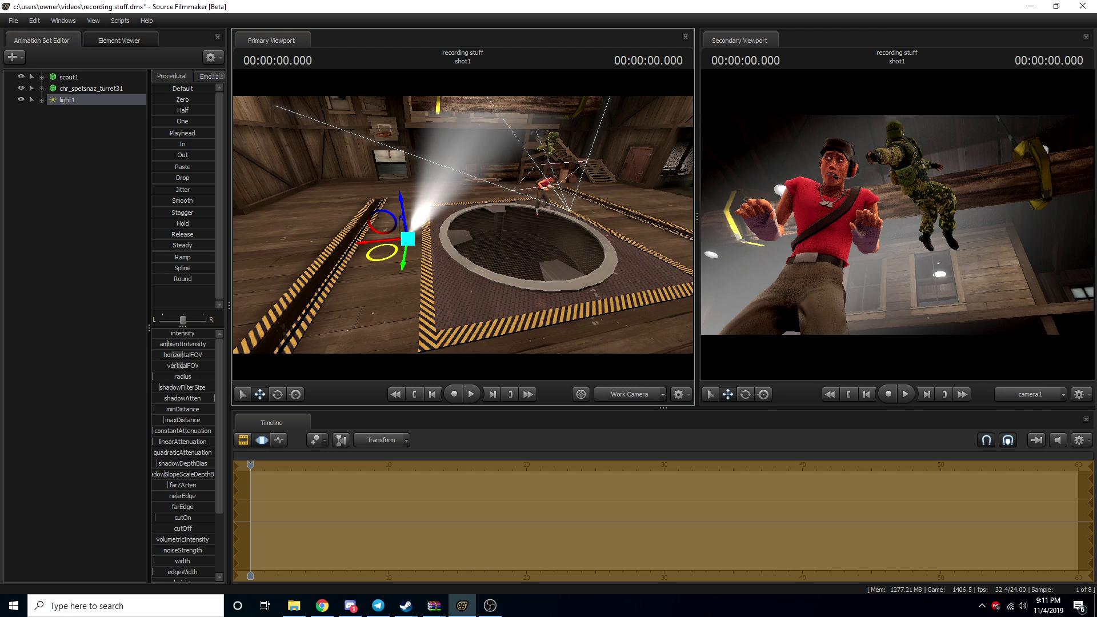
key(e)
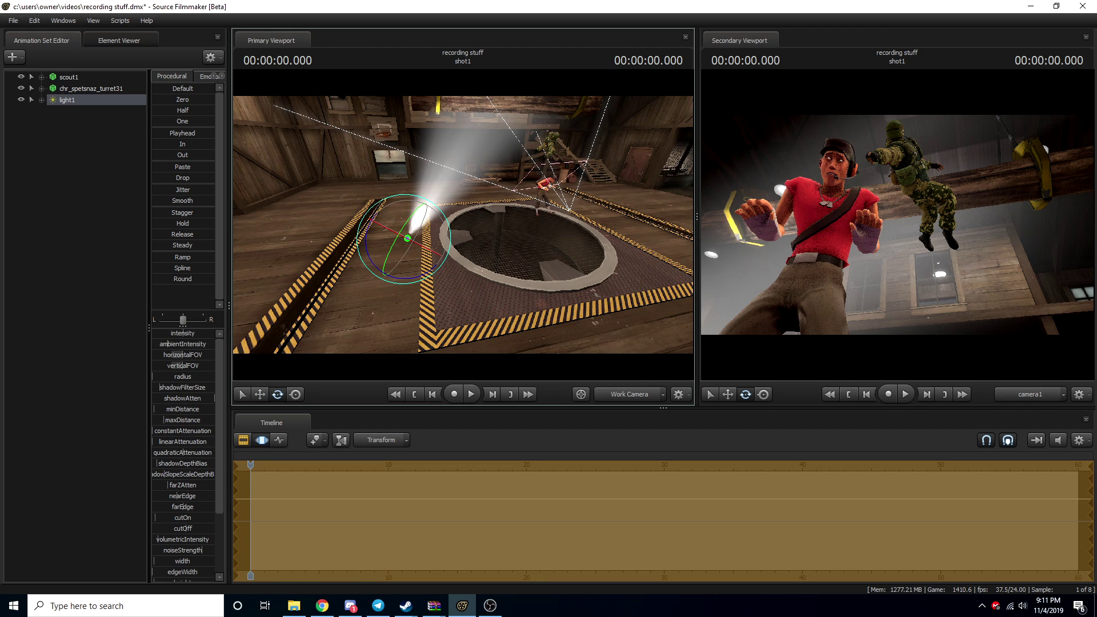
drag(414, 255, 404, 259)
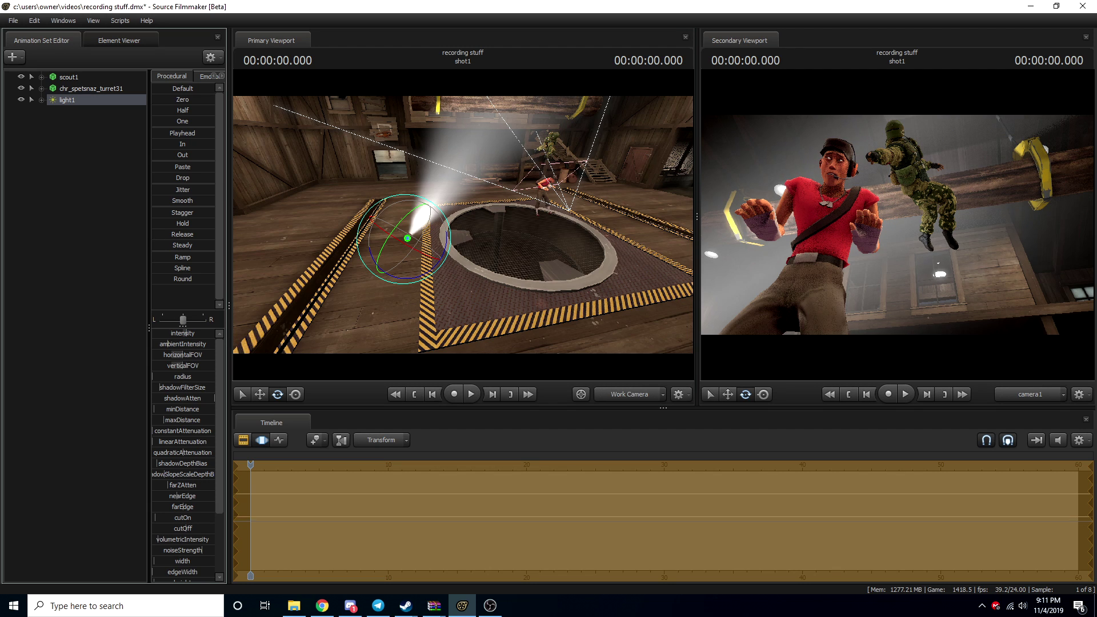
Step: Lower light1's intensity slightly, leave its volumetrics enabled, and reselect the light
mouse_move(186, 333)
mouse_down()
mouse_move(209, 333)
mouse_move(183, 334)
mouse_up()
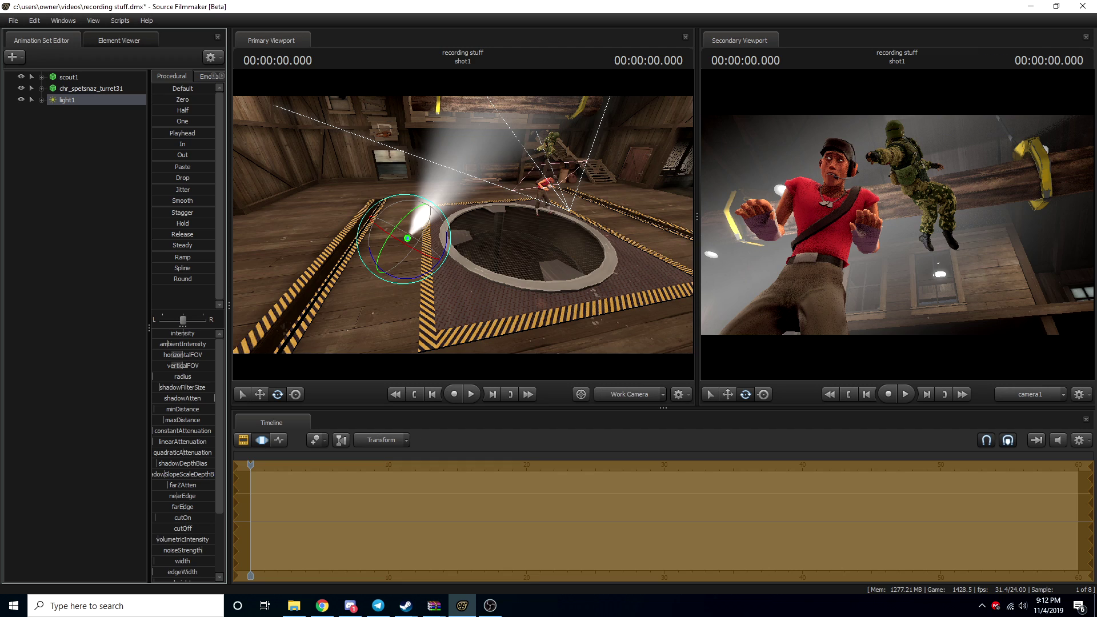
right_click(88, 100)
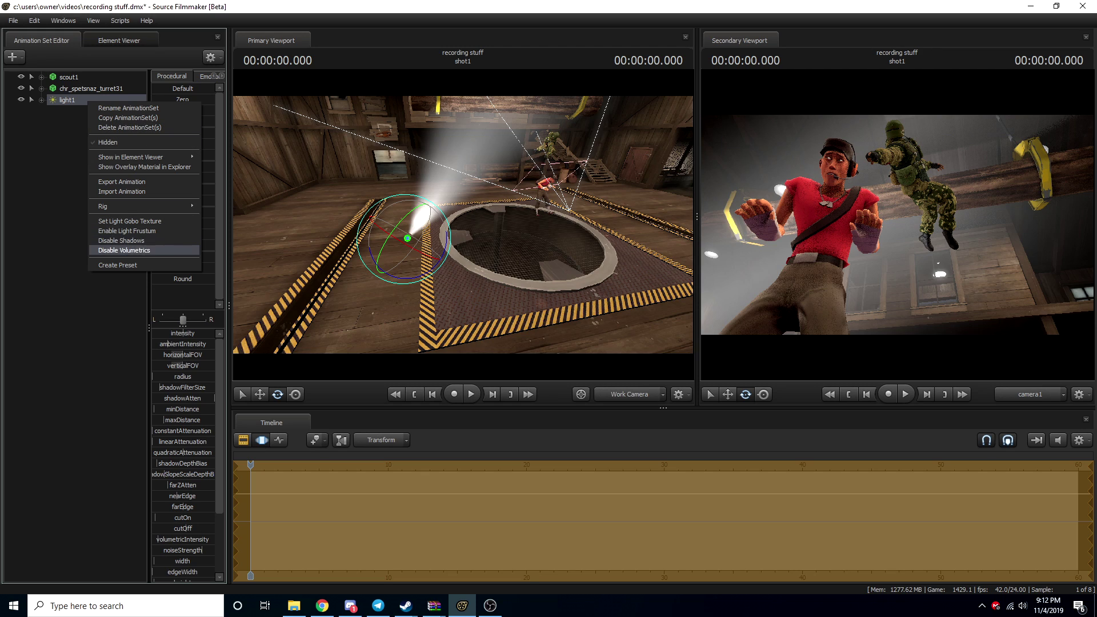
click(71, 245)
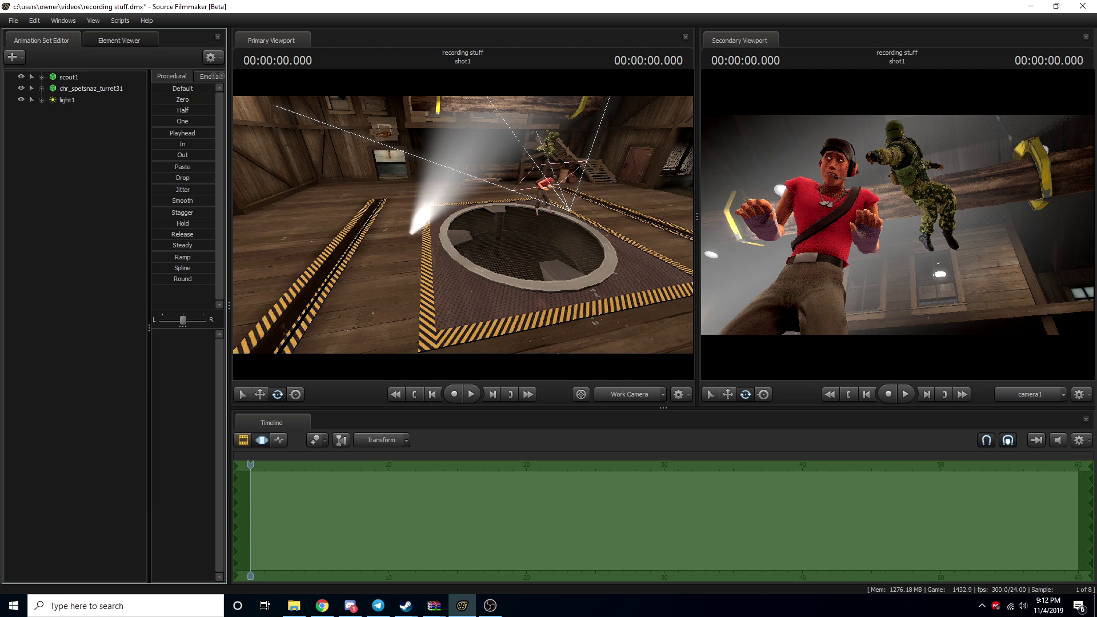
click(67, 100)
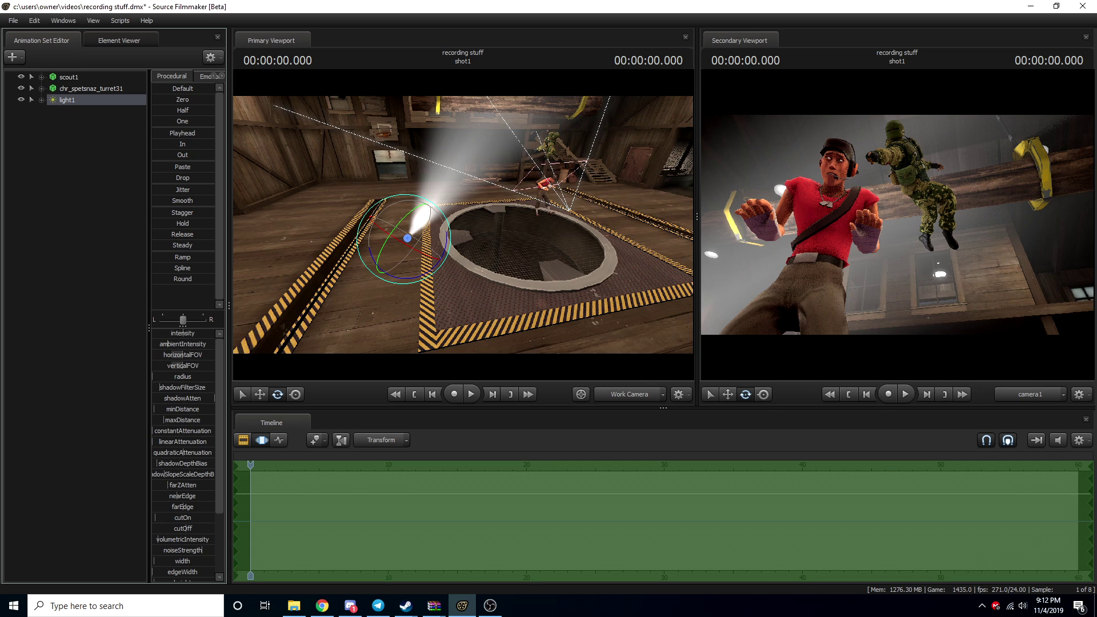
Step: Try red, magenta and teal tints on light1's volumetric beam, undoing each colour change
scroll(183, 457, down, 3)
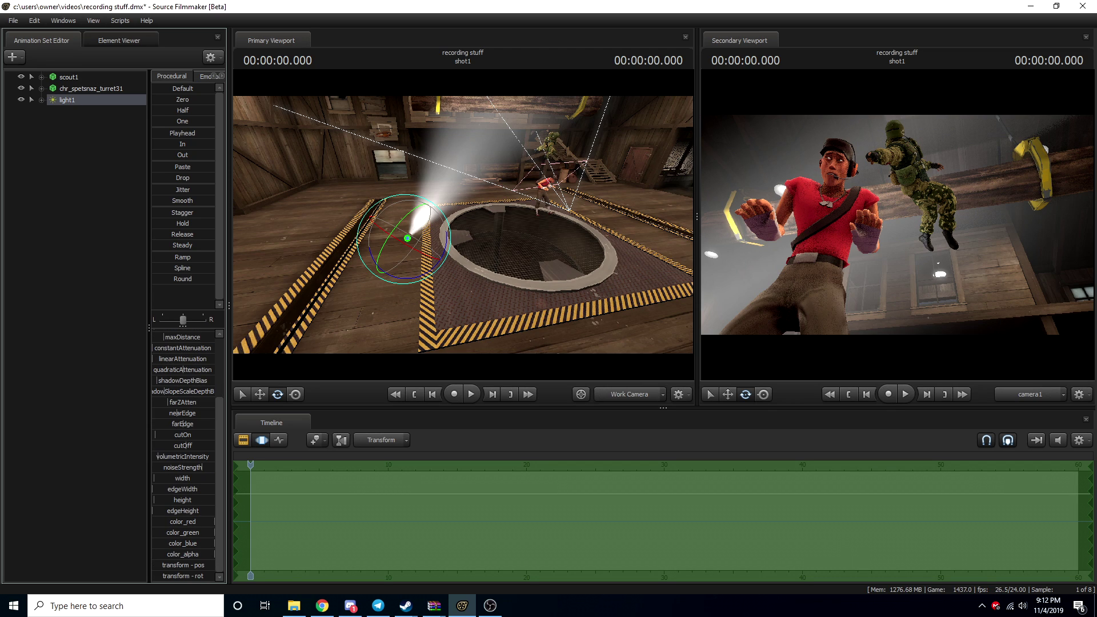
drag(213, 521, 153, 555)
key(ctrl+z)
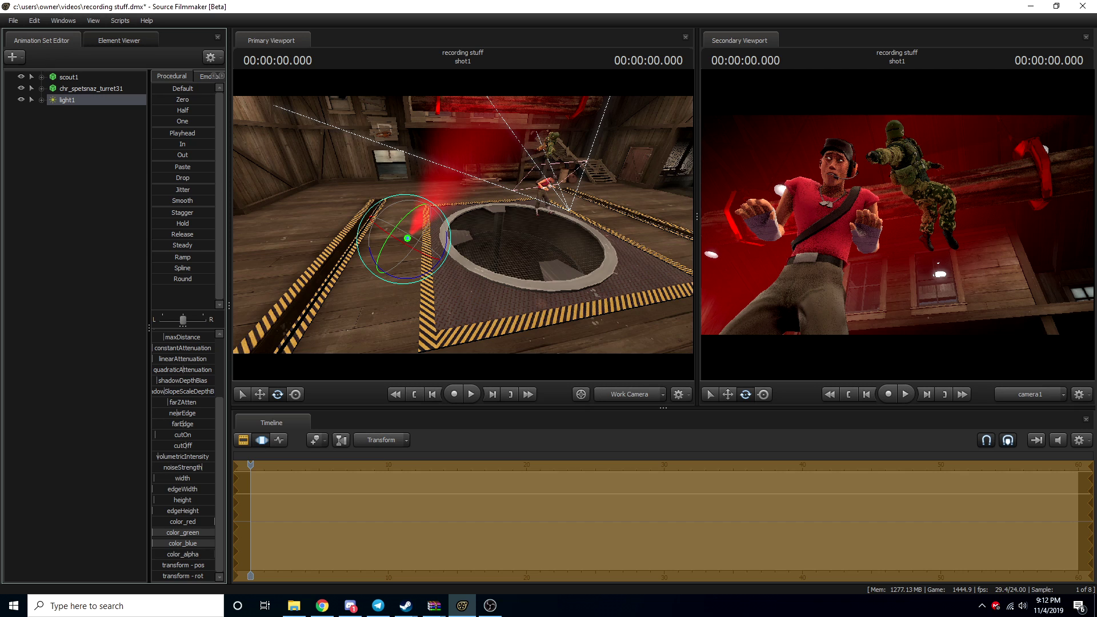
key(ctrl+z)
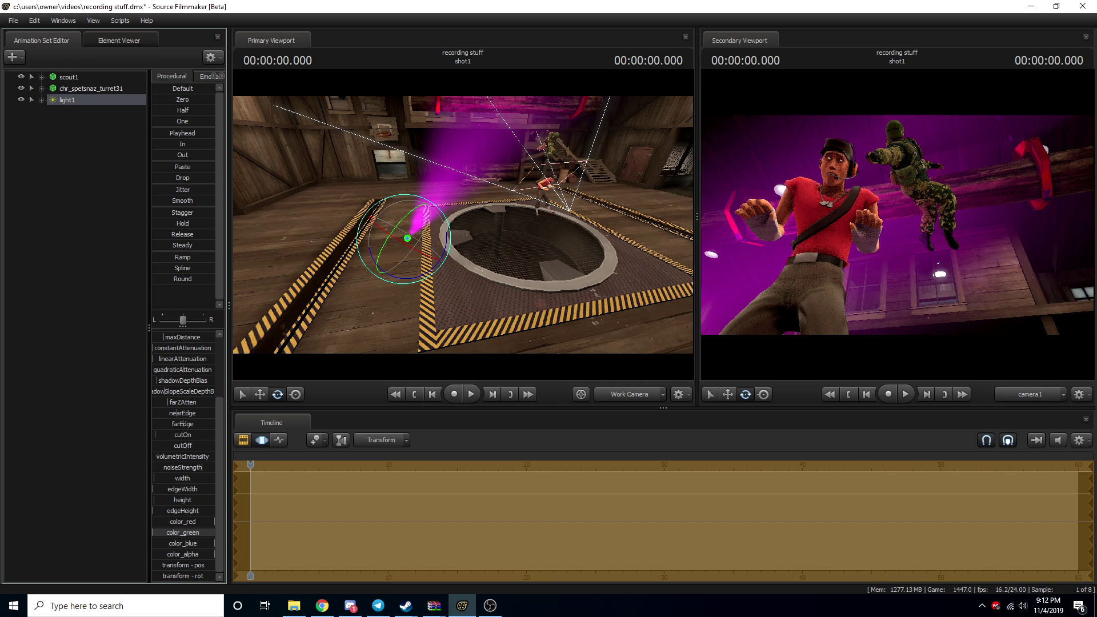
key(ctrl+z)
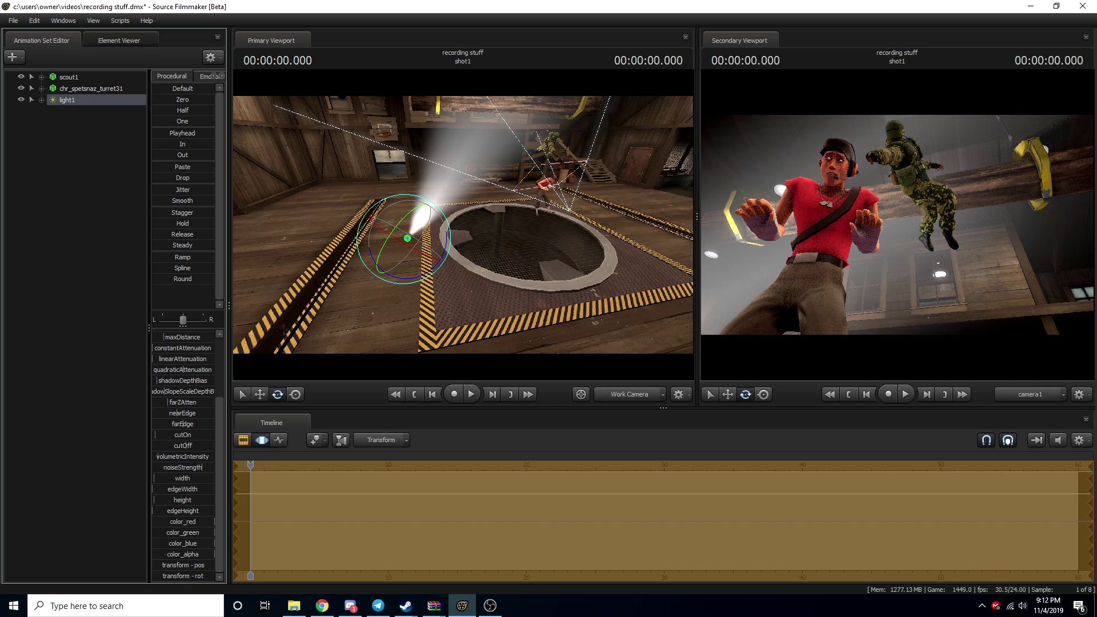
drag(214, 522, 177, 522)
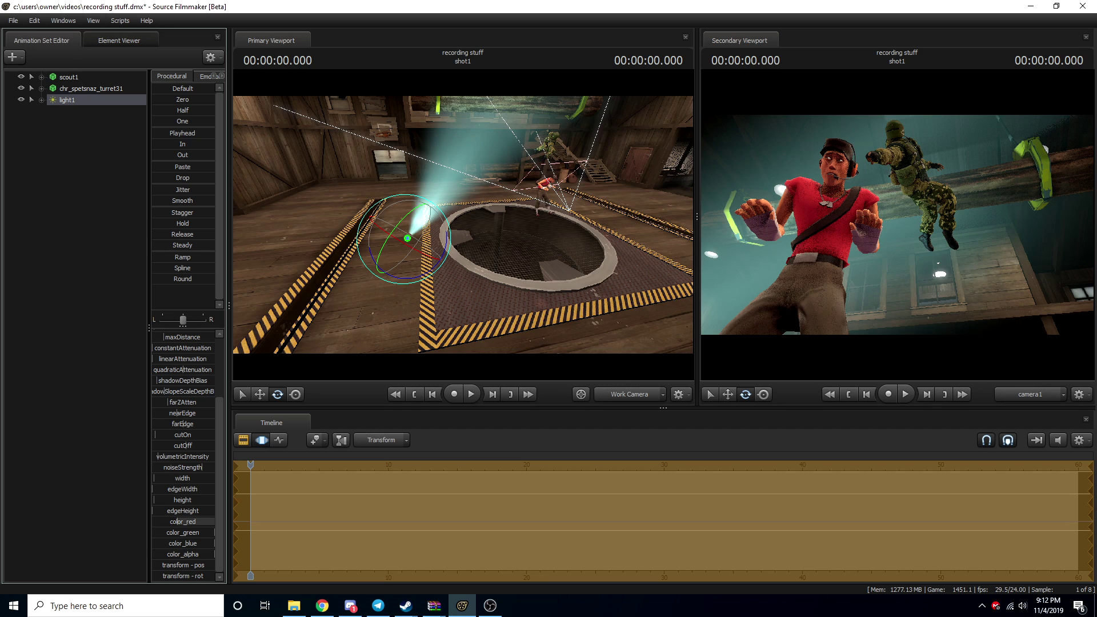
key(ctrl+z)
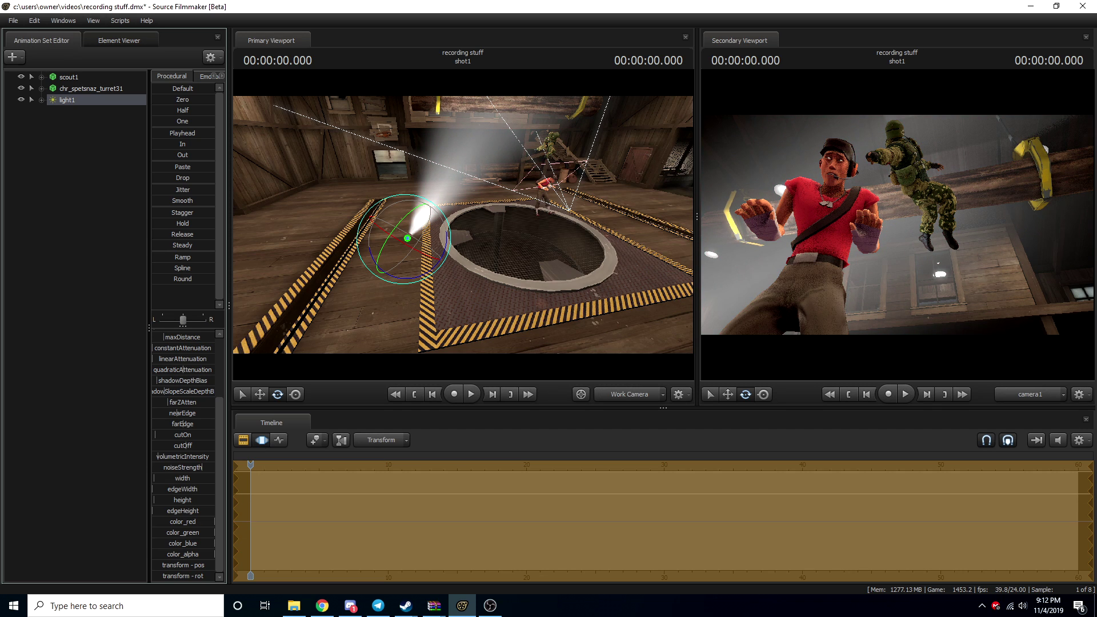
Step: Lower light1's green and blue colour values for a warm beige tint, and widen its field of view slightly
drag(214, 533, 181, 543)
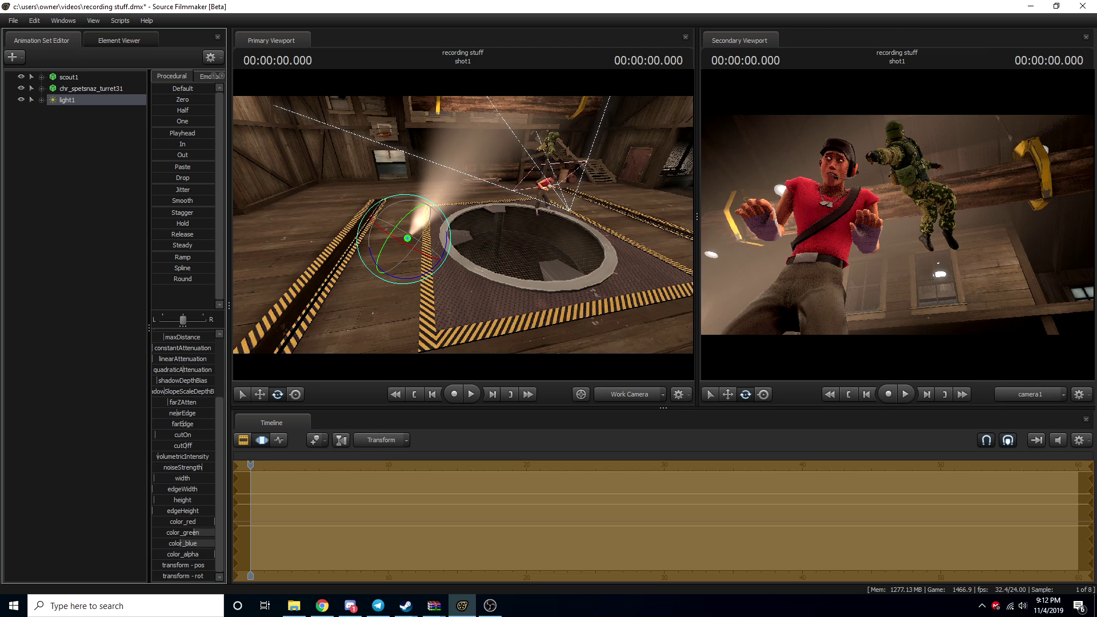
scroll(183, 457, up, 3)
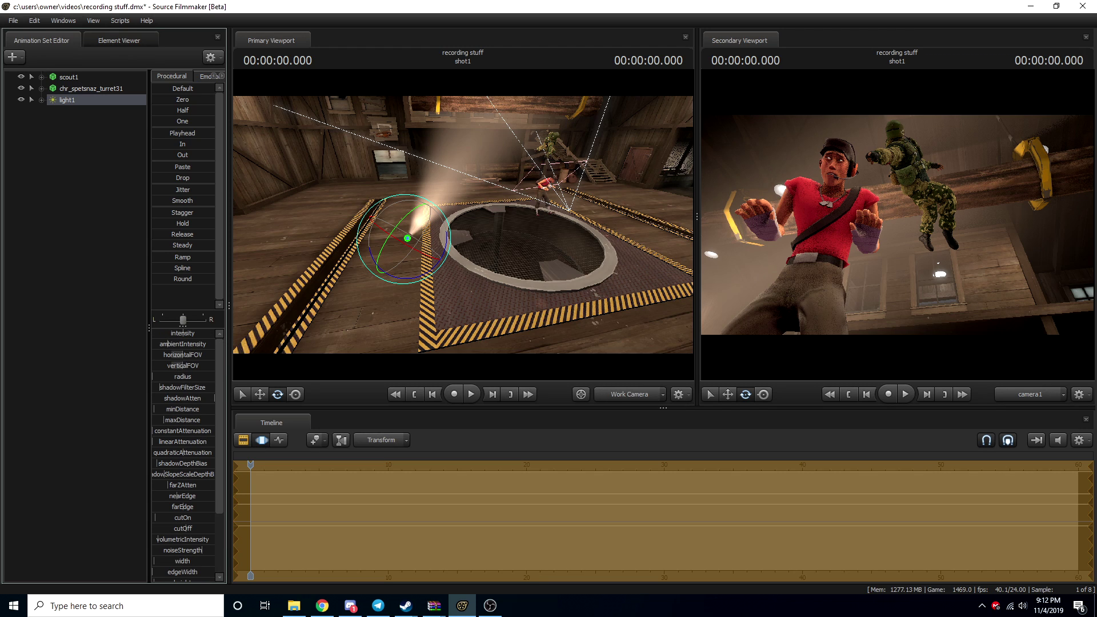
drag(183, 354, 195, 354)
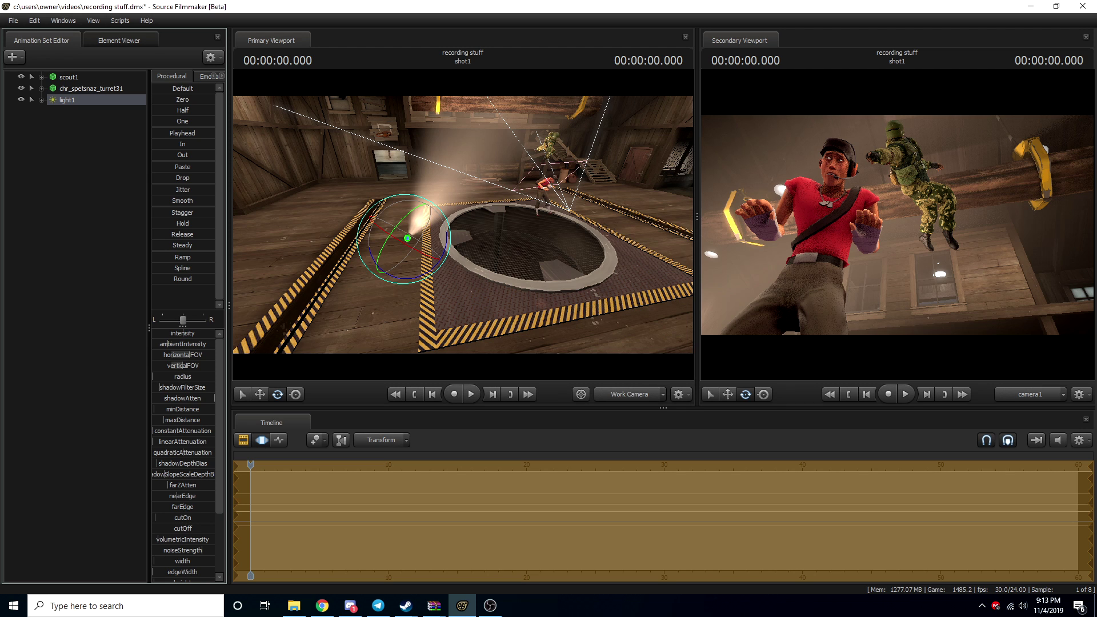
Step: Duplicate light1 by copying its animation set and pasting it into the scene
drag(463, 225, 479, 215)
right_click(84, 100)
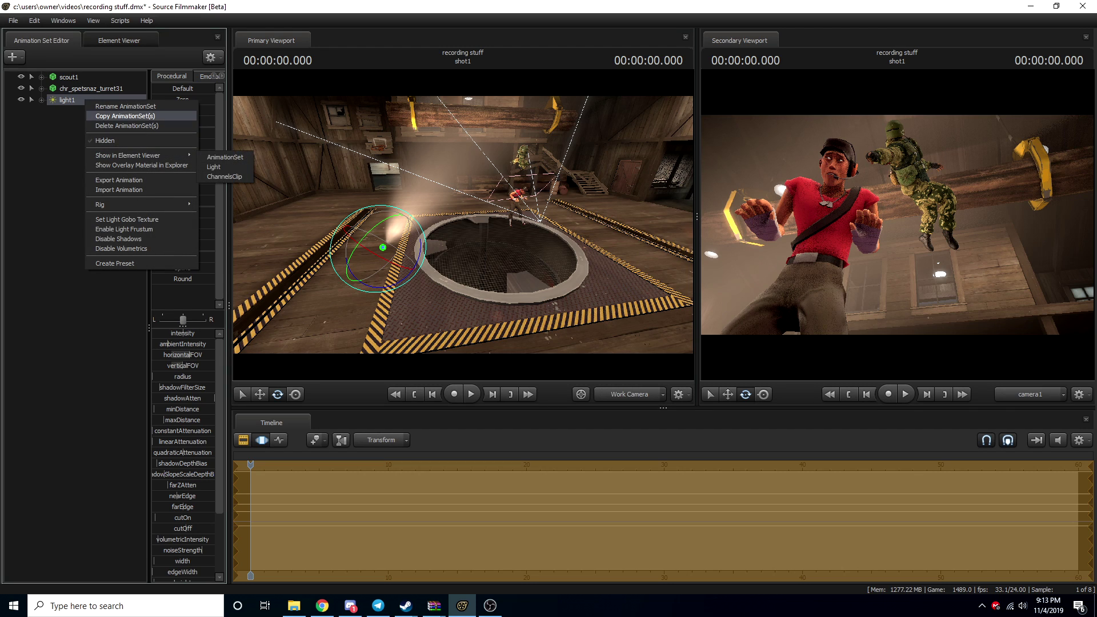
click(125, 116)
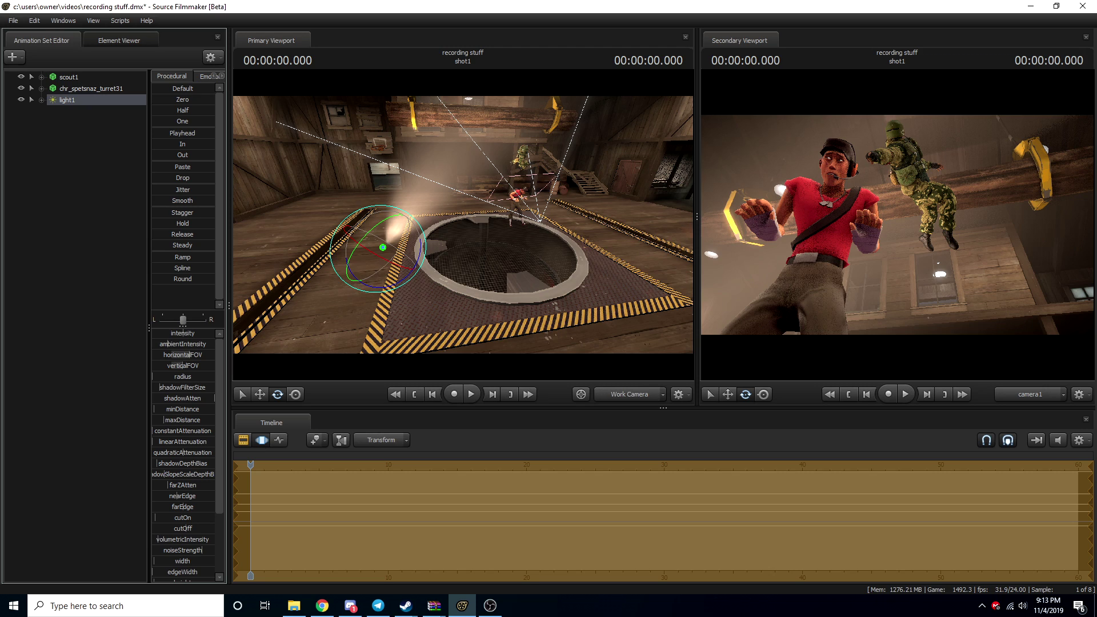
click(65, 131)
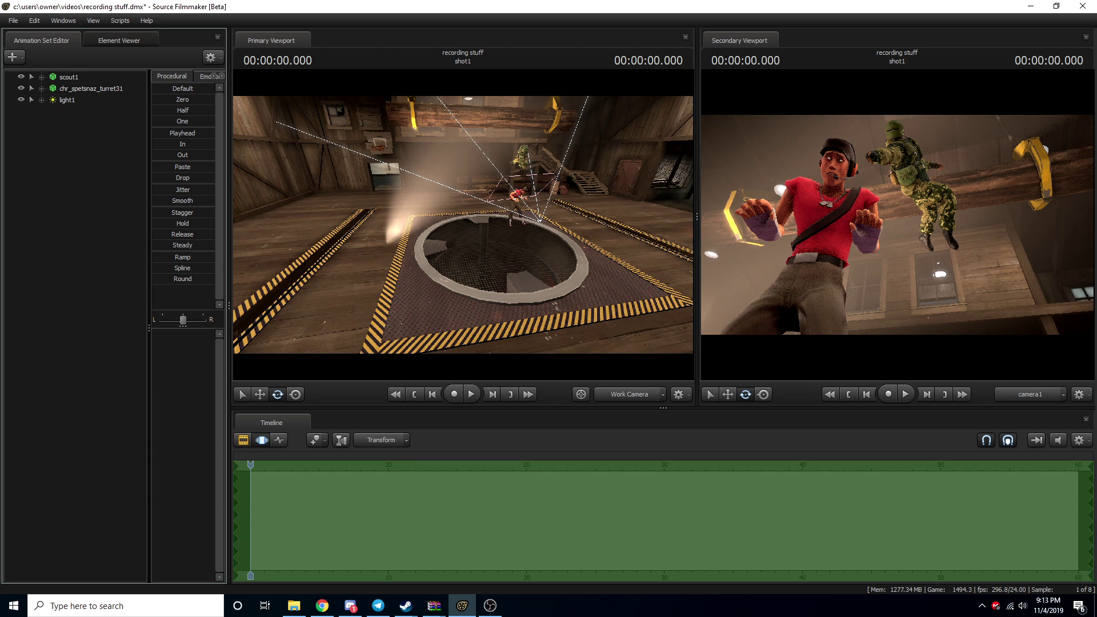
right_click(65, 131)
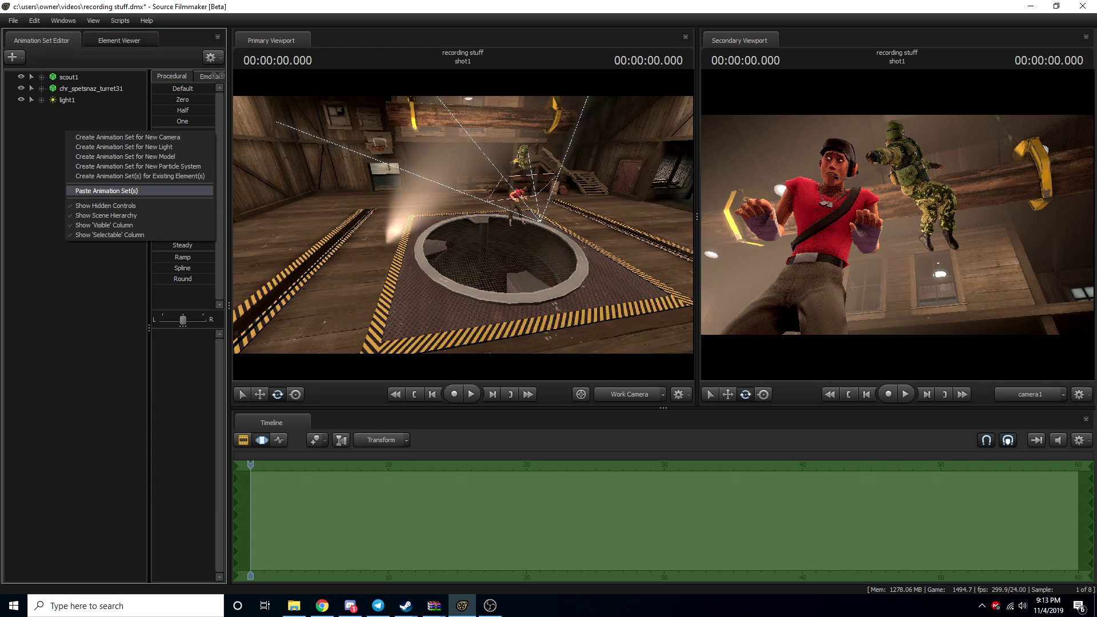
click(106, 190)
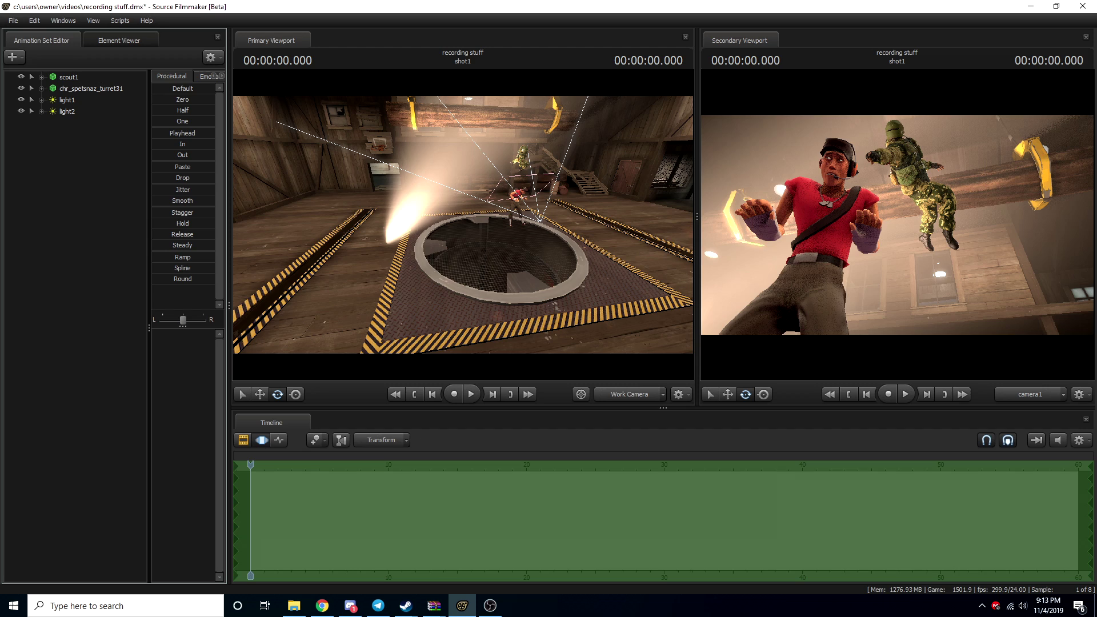
Step: Disable volumetrics on light2, the pasted copy of the light
click(67, 112)
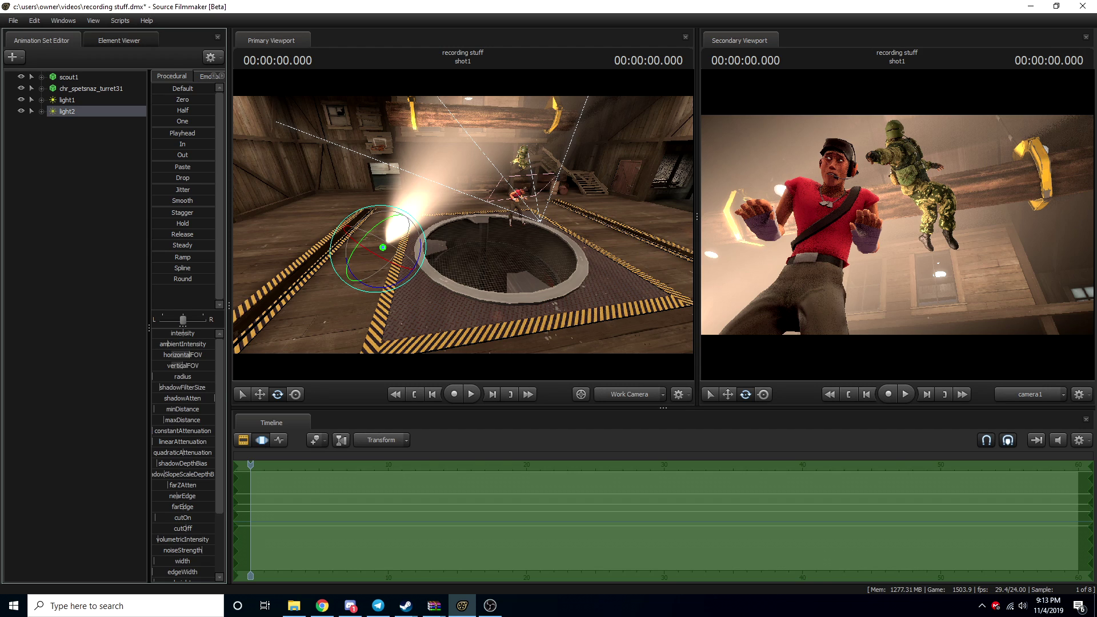
key(w)
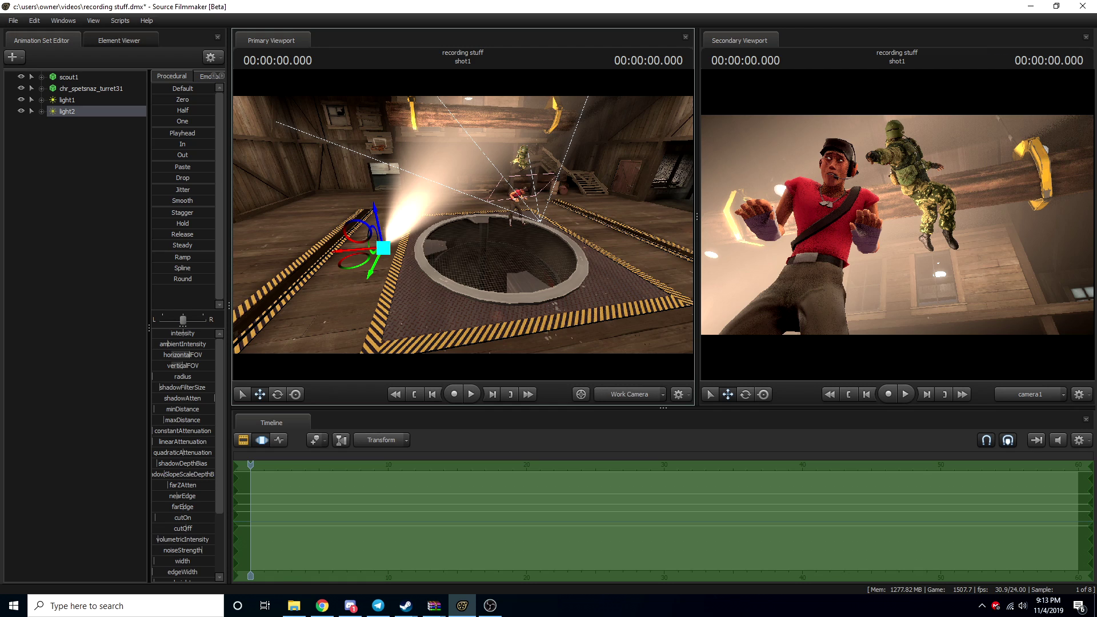
right_click(68, 110)
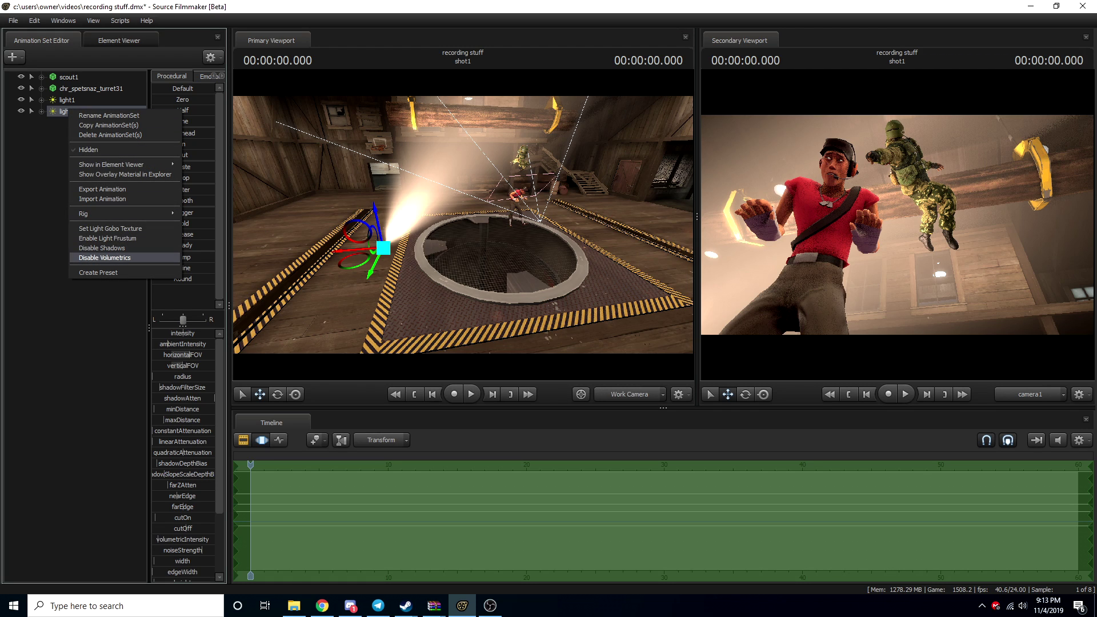
click(105, 258)
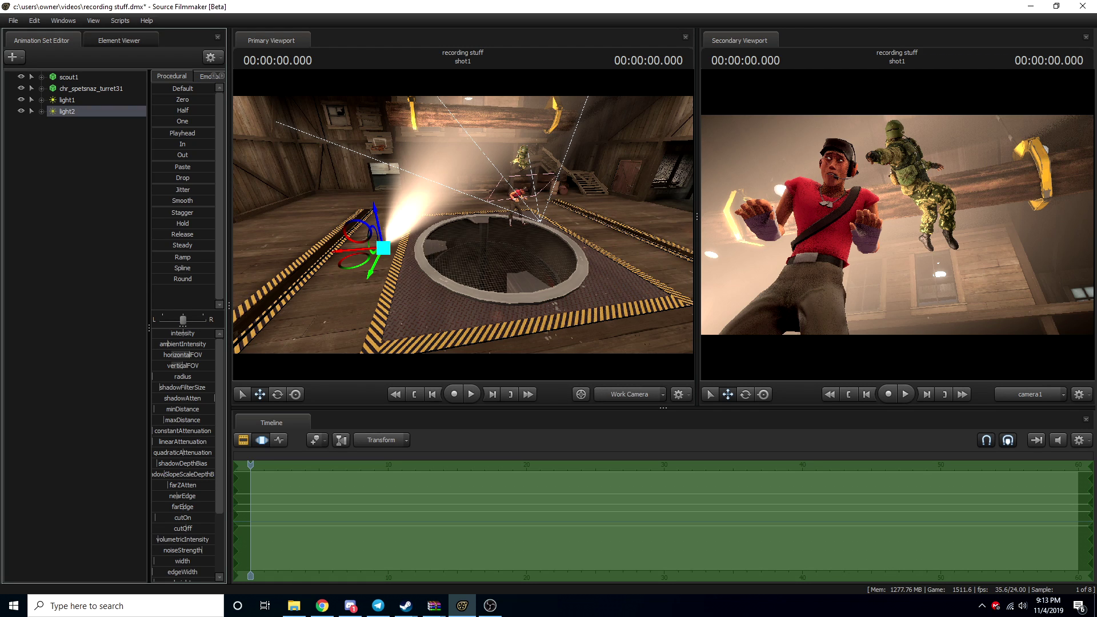
scroll(183, 457, down, 3)
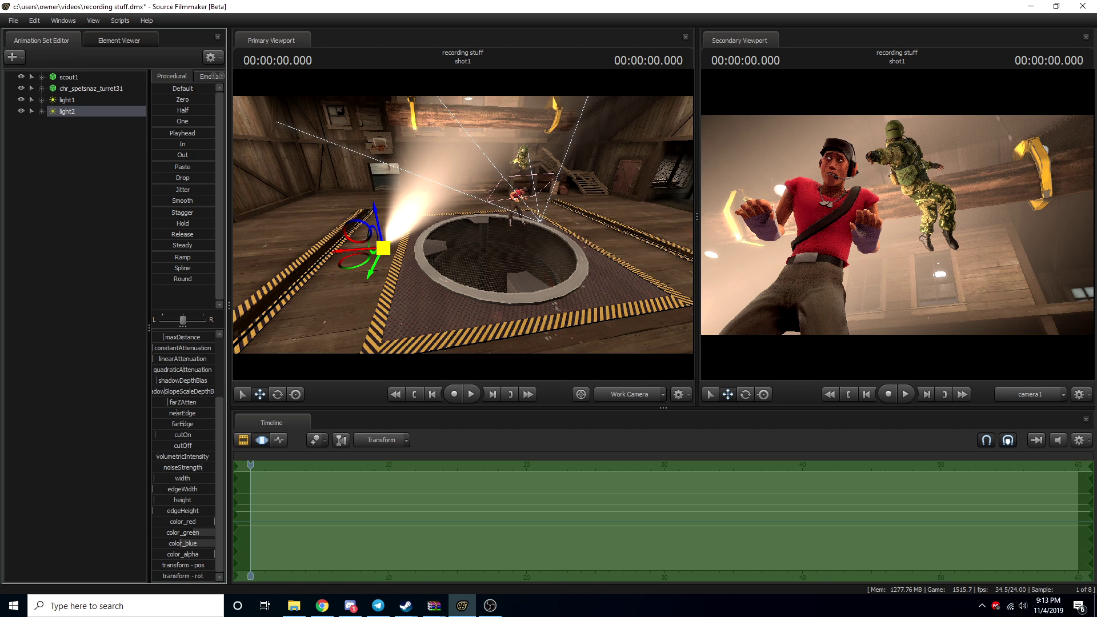
click(383, 248)
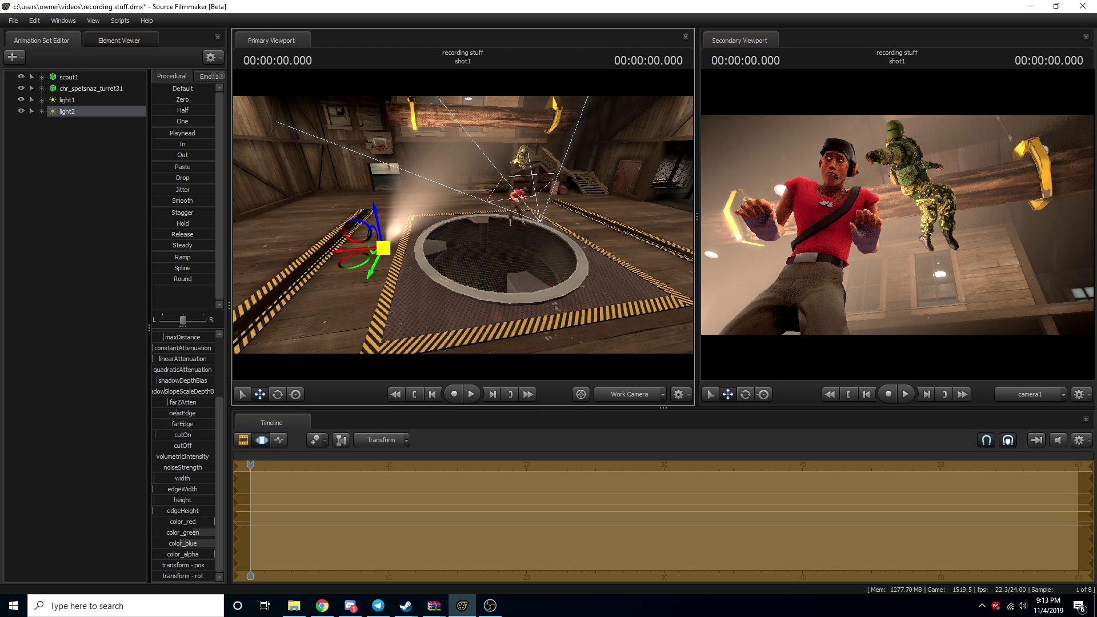
Step: Move light2 across the pit, test positions near its front rim, and place it over the rim on light1's side
drag(383, 247, 540, 268)
key(e)
key(w)
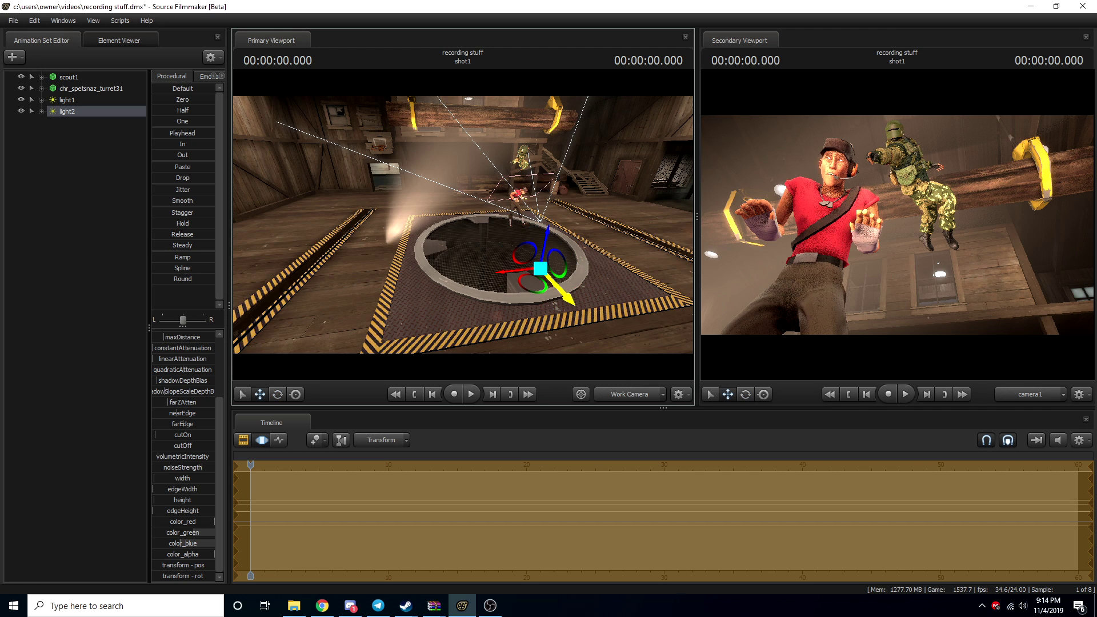
drag(540, 268, 514, 288)
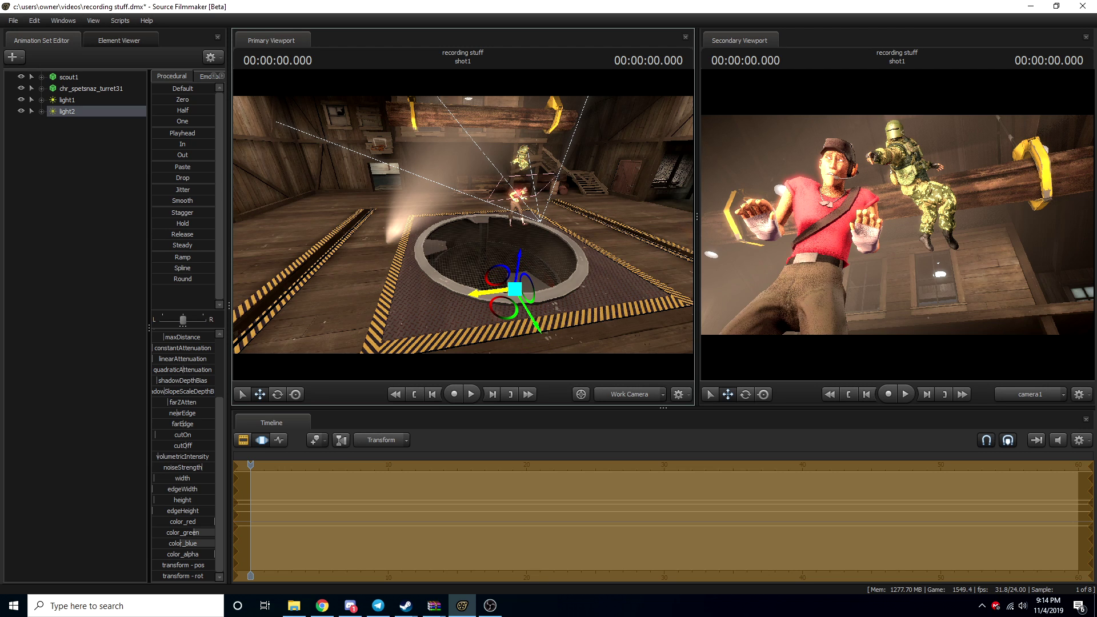
drag(480, 293, 456, 238)
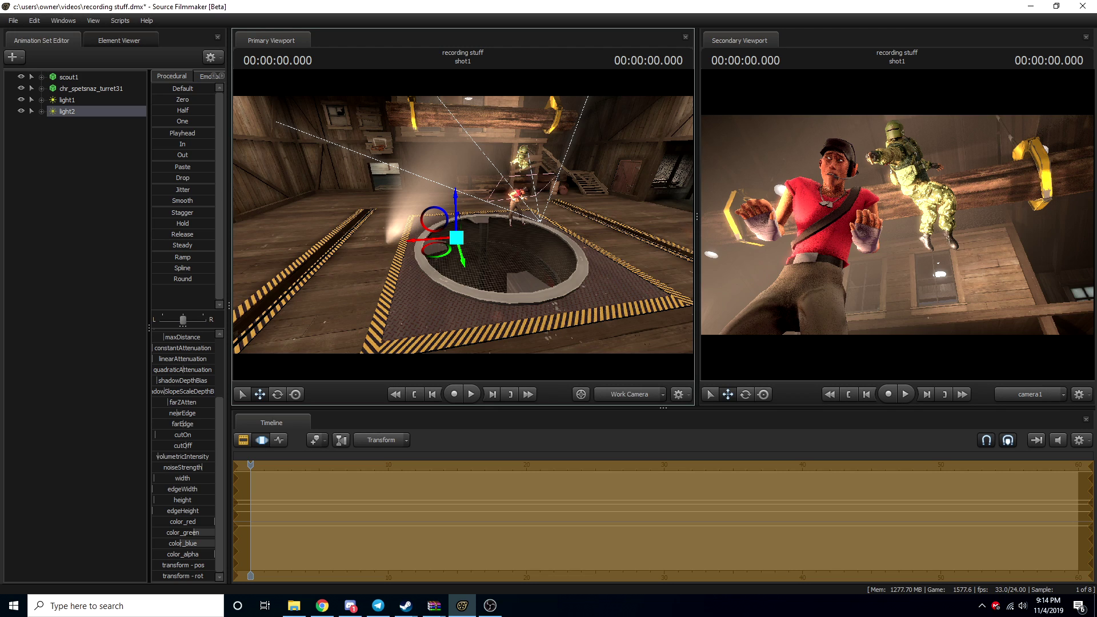
Step: Lower light2's intensity to soften its light on the Scout and the soldier
scroll(183, 457, up, 3)
drag(182, 333, 160, 333)
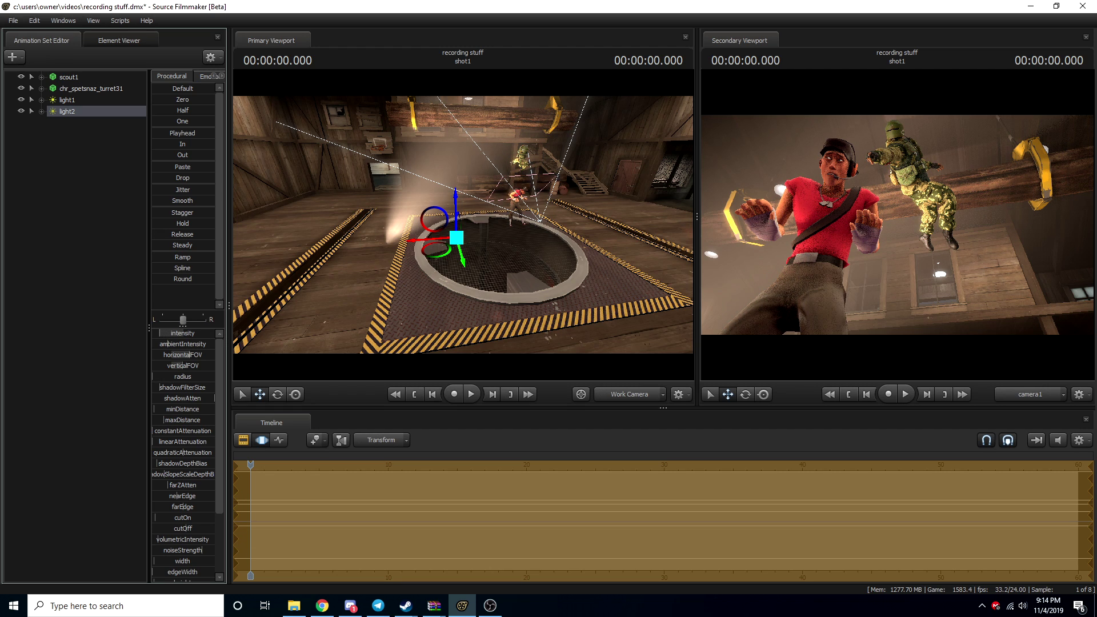
drag(160, 333, 163, 333)
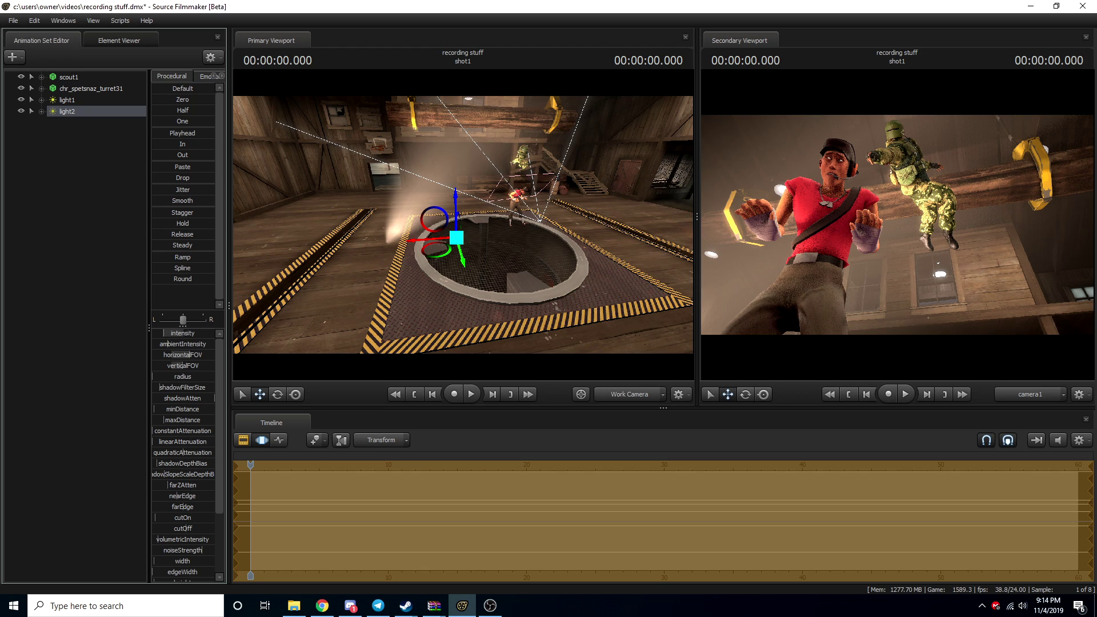
Step: Switch the timeline to the Clip Editor and widen the secondary viewport showing camera1
click(243, 394)
click(260, 394)
click(244, 440)
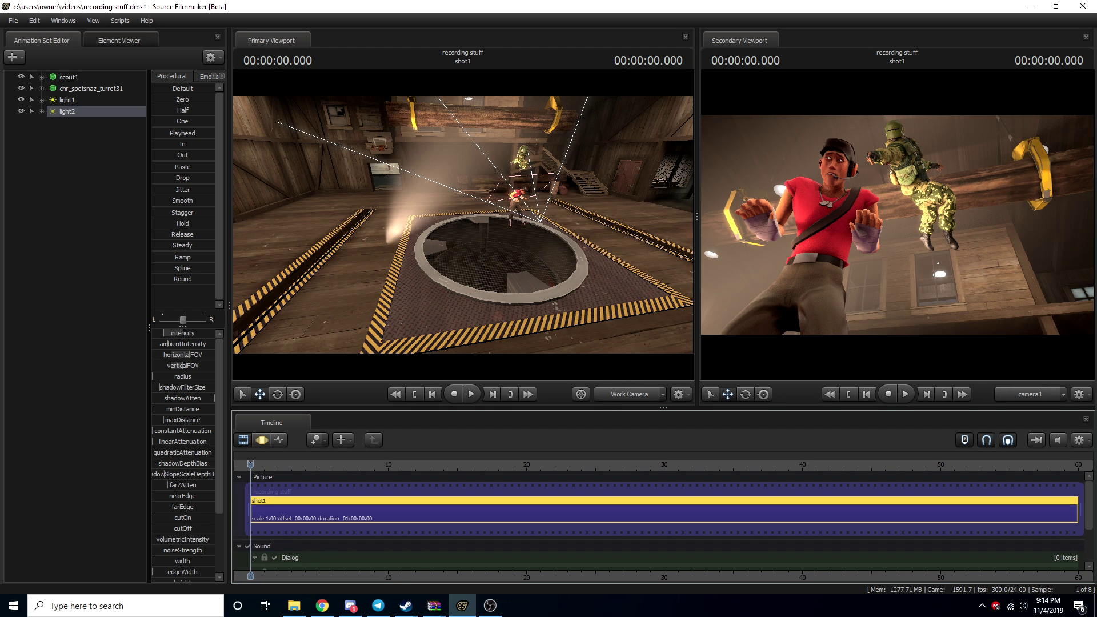
drag(697, 217, 454, 217)
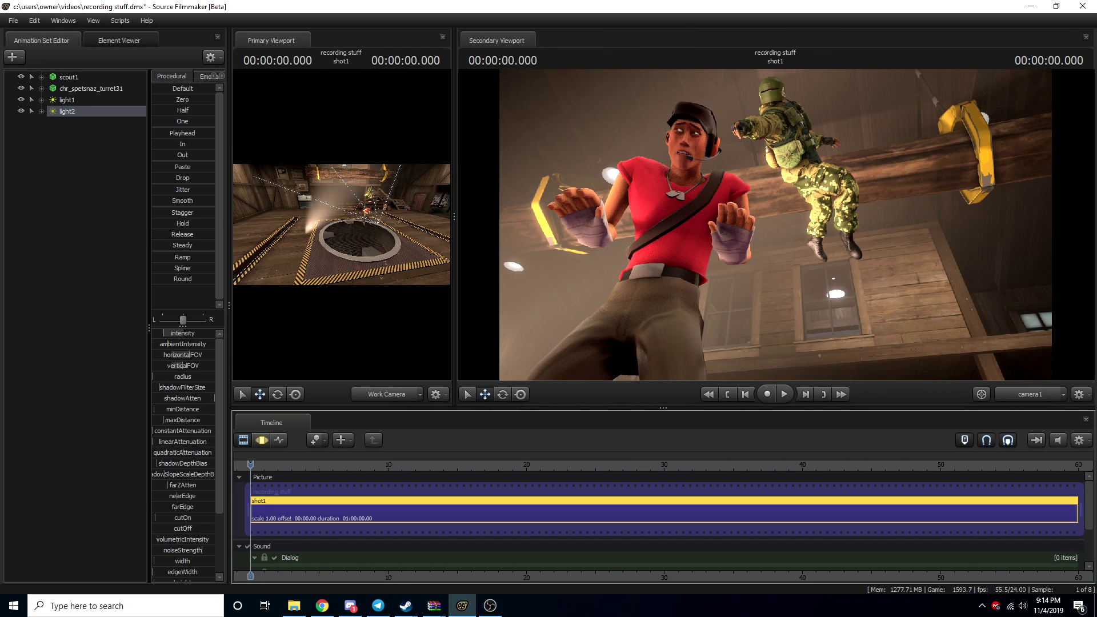
Step: Override the depth of field samples to 1024 in camera1's Progressive Refinement settings
right_click(589, 319)
key(Escape)
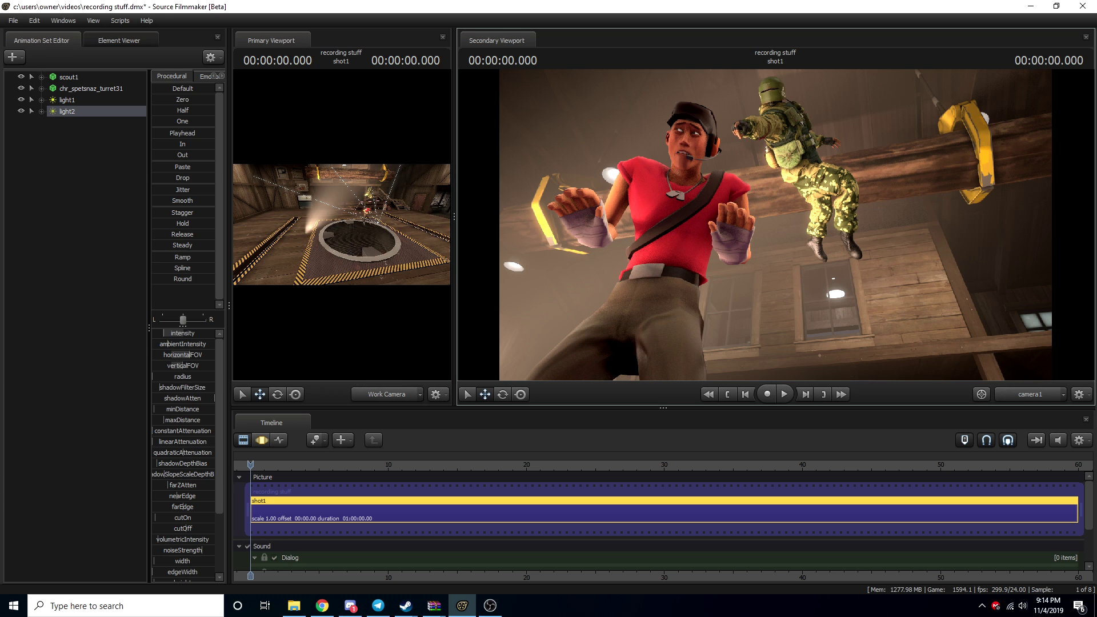
click(604, 260)
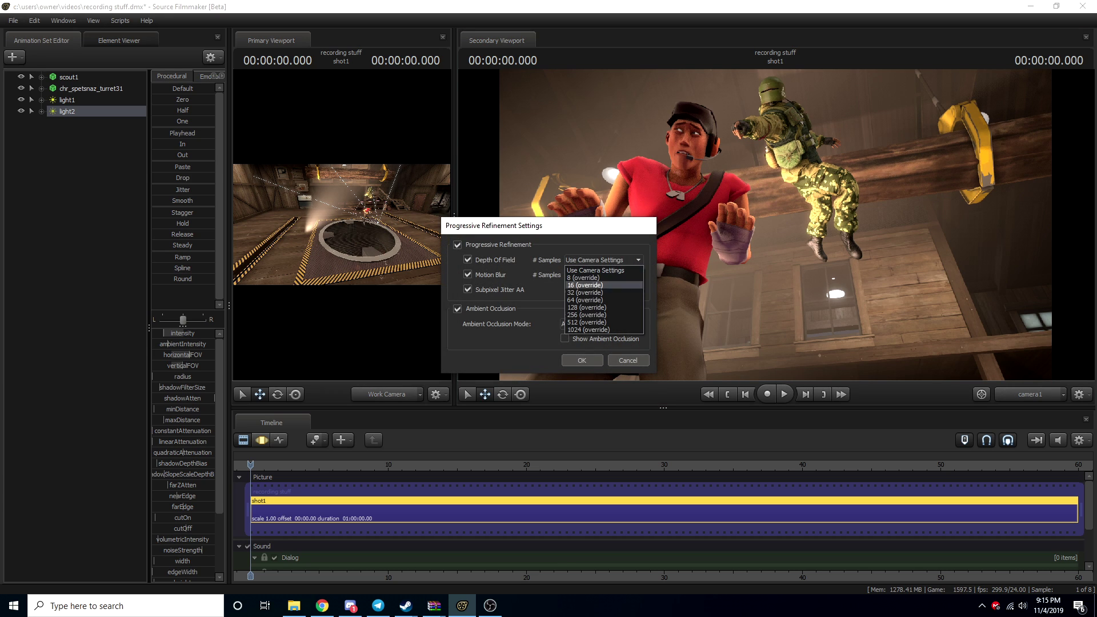
click(604, 330)
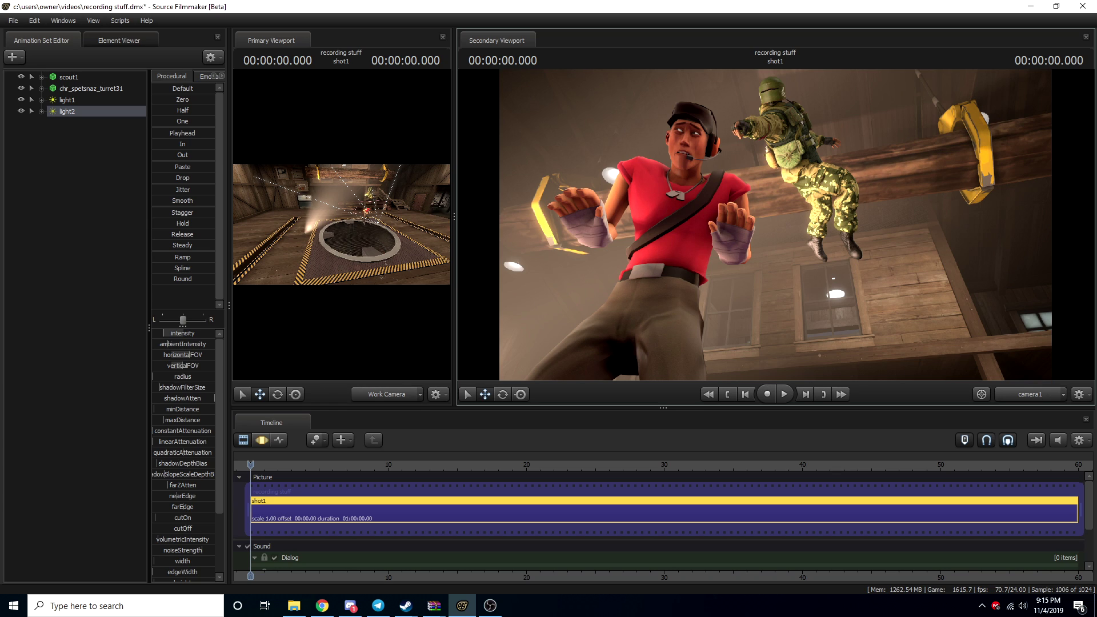
Step: Return the timeline to the Motion Editor and raise light2's intensity moderately
key(F3)
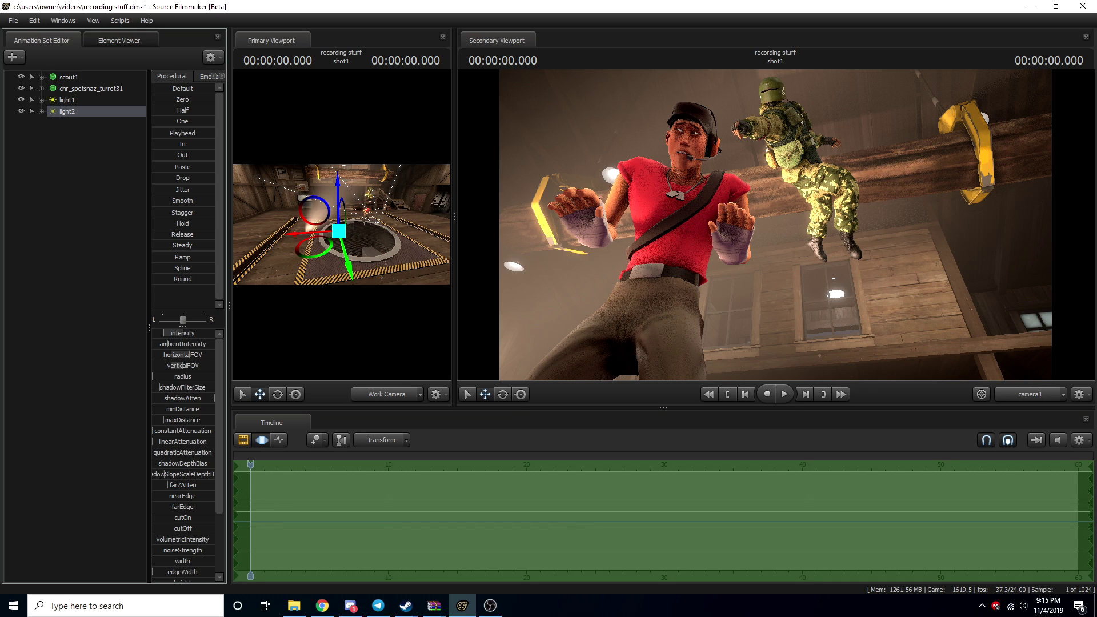
drag(164, 333, 175, 333)
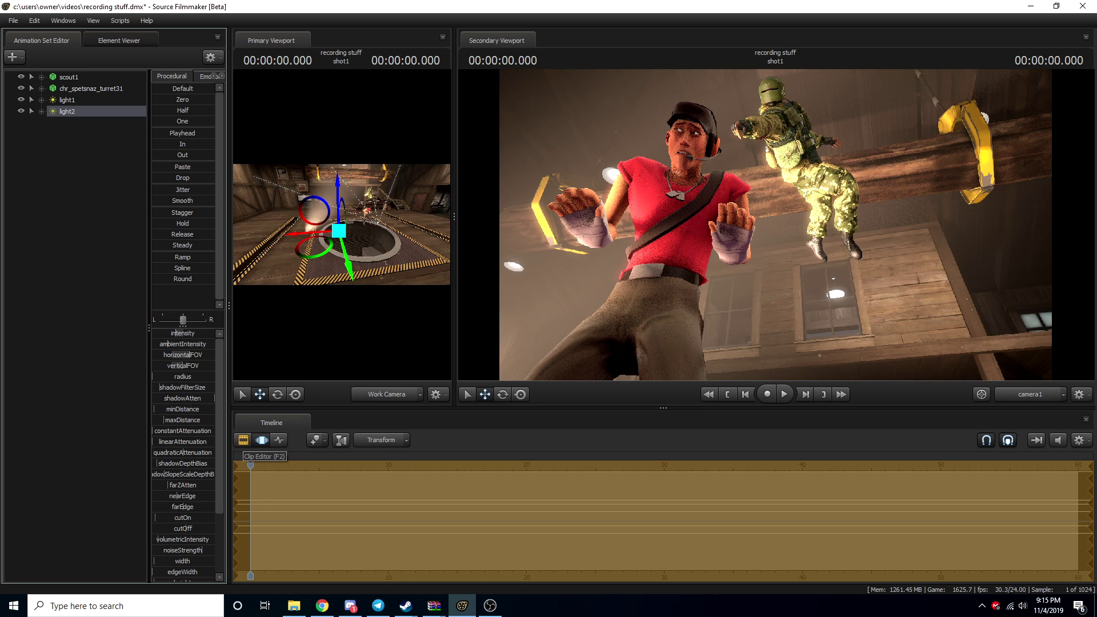
Step: Rotate light1 to re-aim its warm volumetric beam beside the round floor opening
click(67, 100)
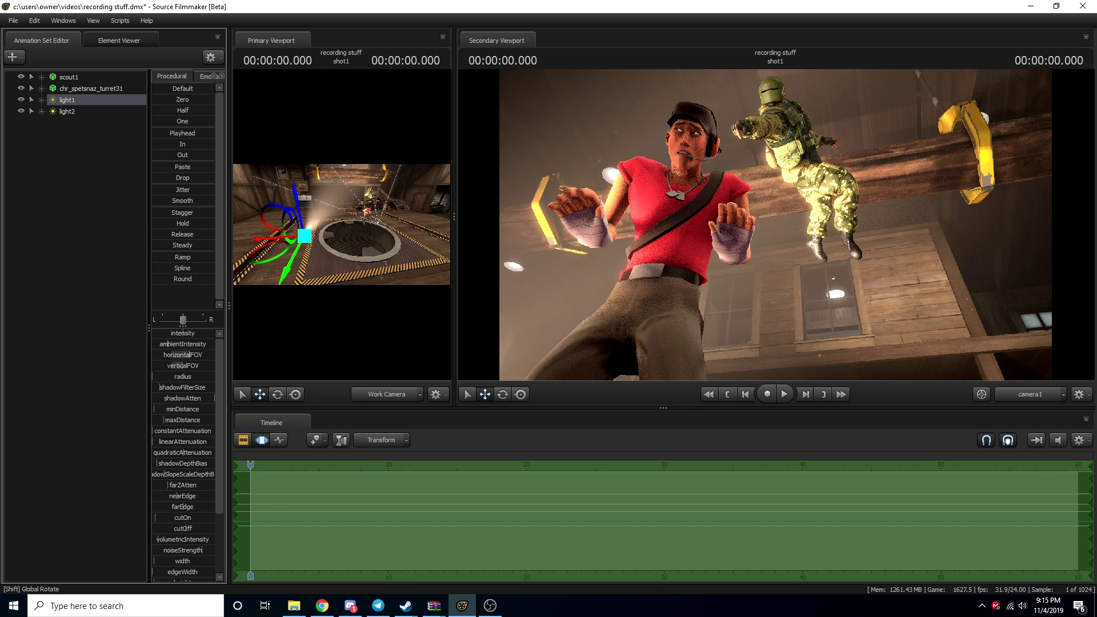
key(e)
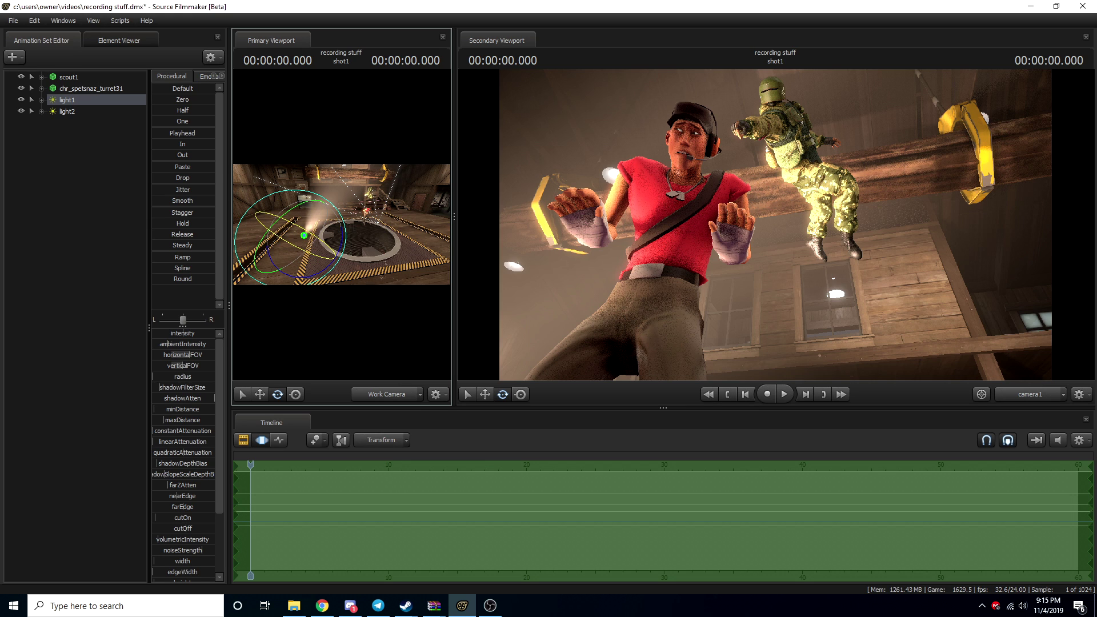
drag(275, 234, 367, 260)
key(ctrl)
ctrl+click(303, 235)
key(w)
drag(290, 227, 288, 231)
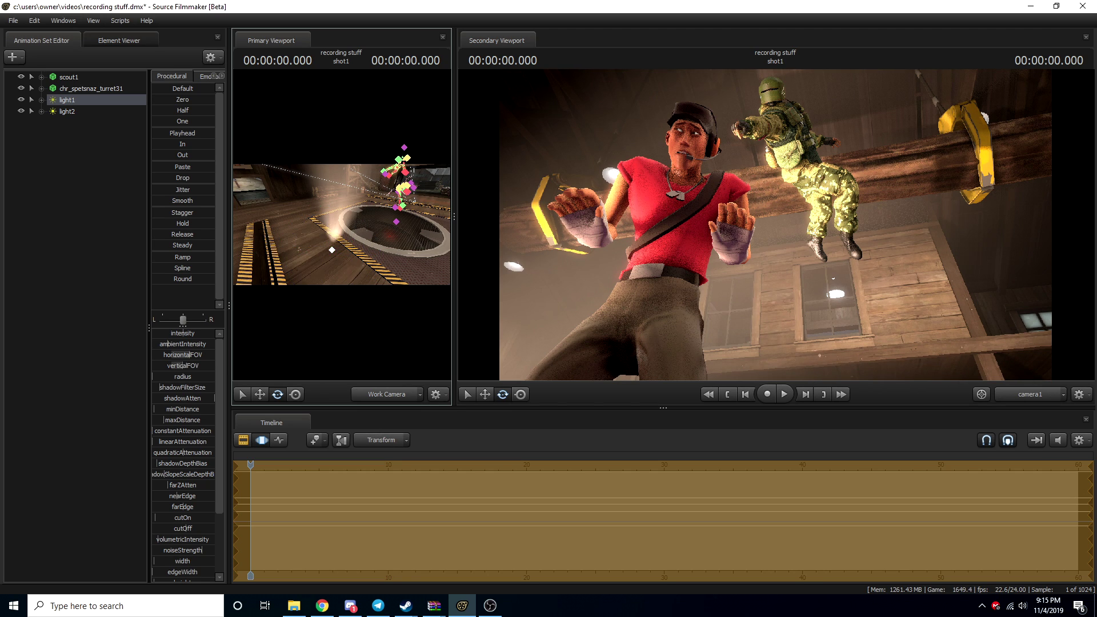
drag(315, 208, 309, 205)
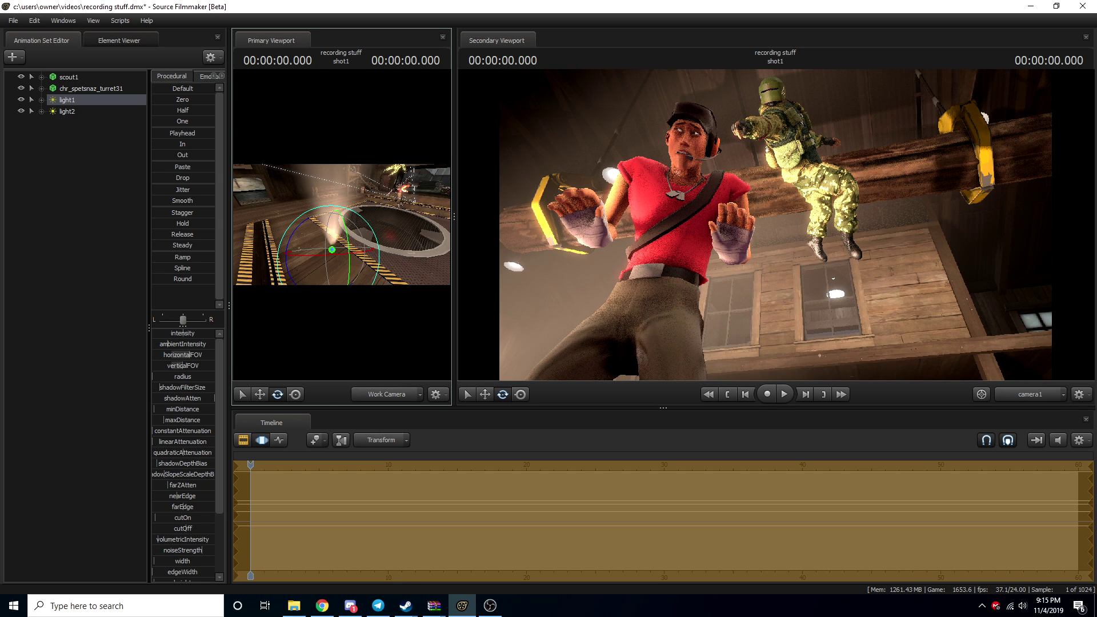
Step: Raise light2's intensity slightly, preview the shot in the Clip Editor and widen the secondary viewport
click(396, 222)
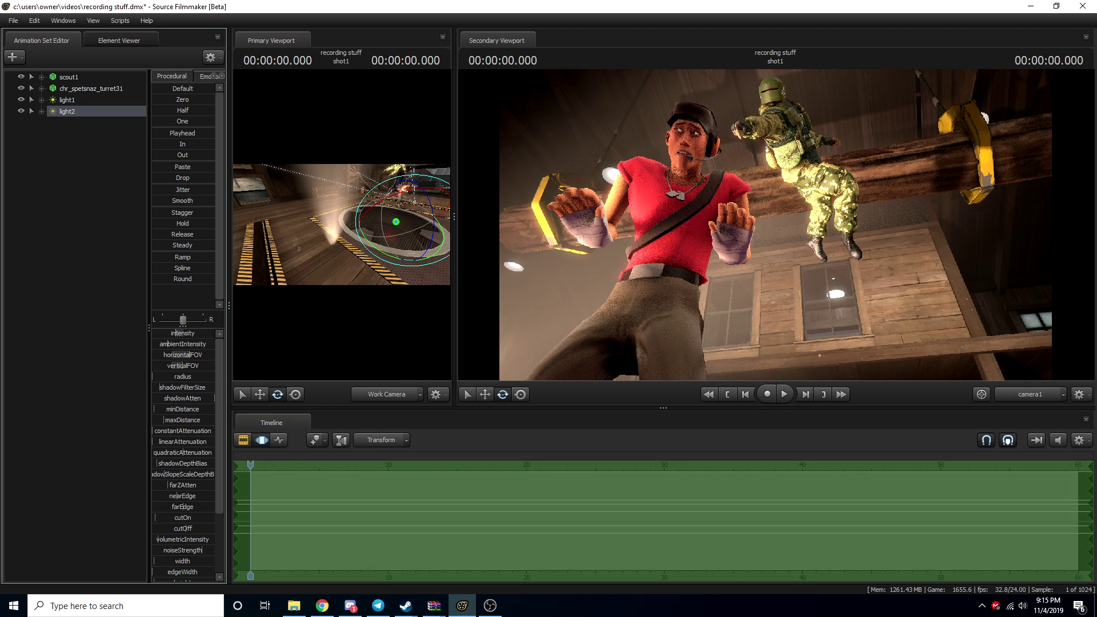
drag(175, 333, 180, 333)
key(F2)
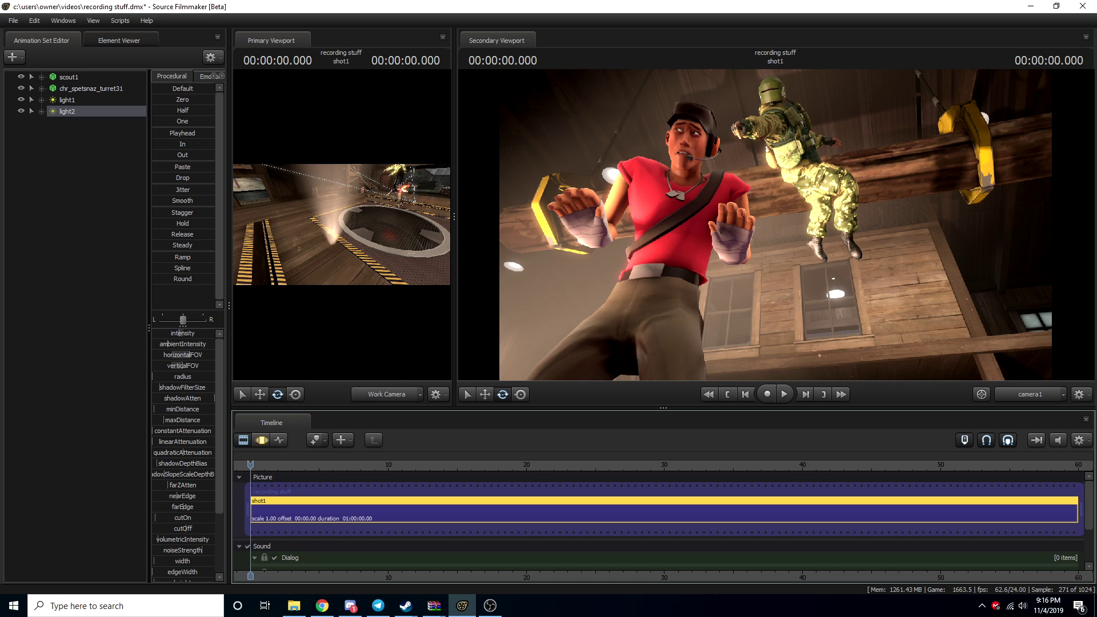
drag(454, 217, 374, 216)
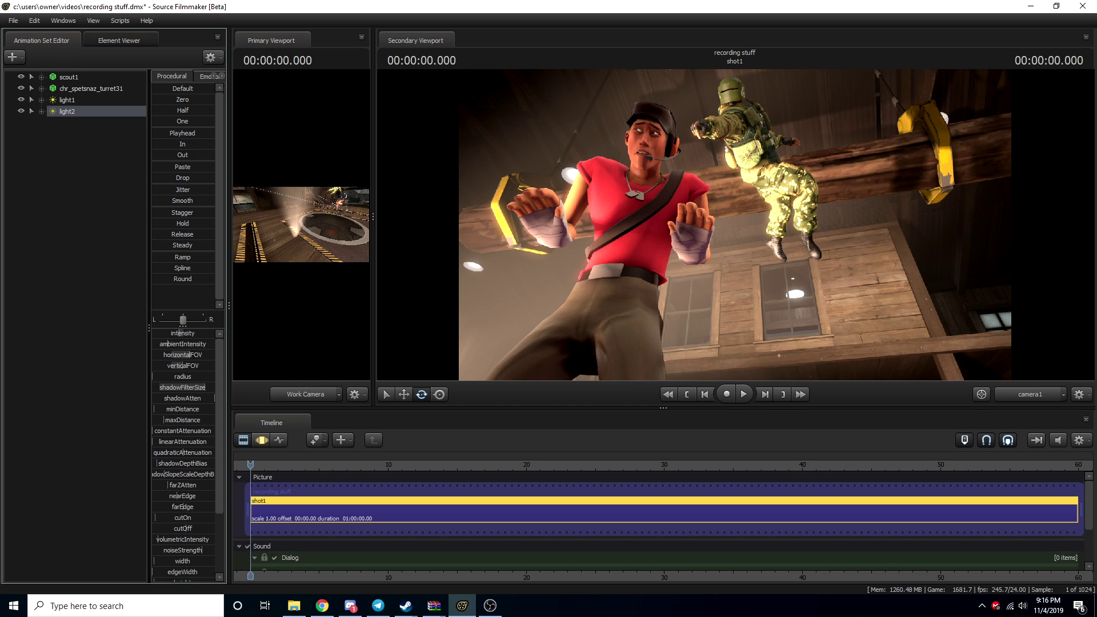
Step: Back in the Motion Editor, raise light2's shadowFilterSize to its maximum and preview the softer shadows in the Clip Editor
key(F3)
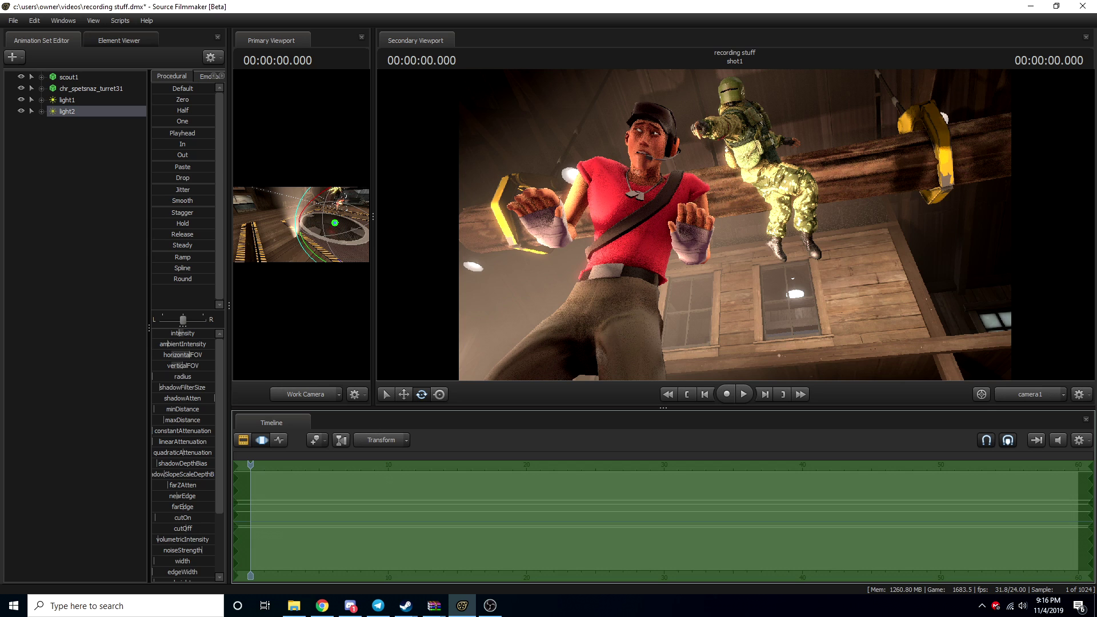
drag(160, 387, 215, 387)
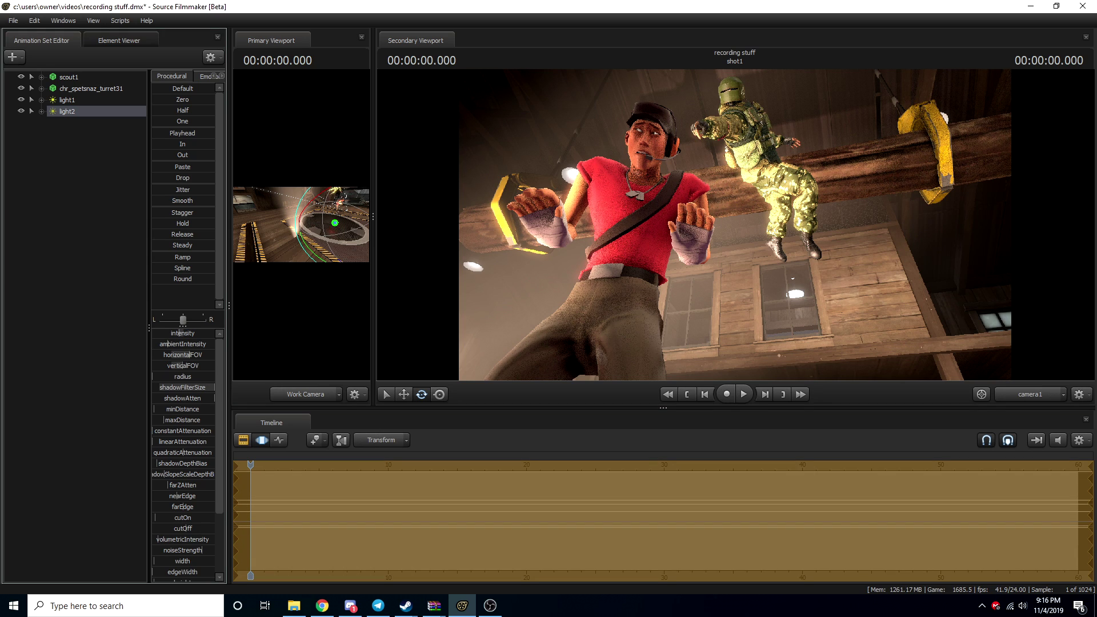
key(F2)
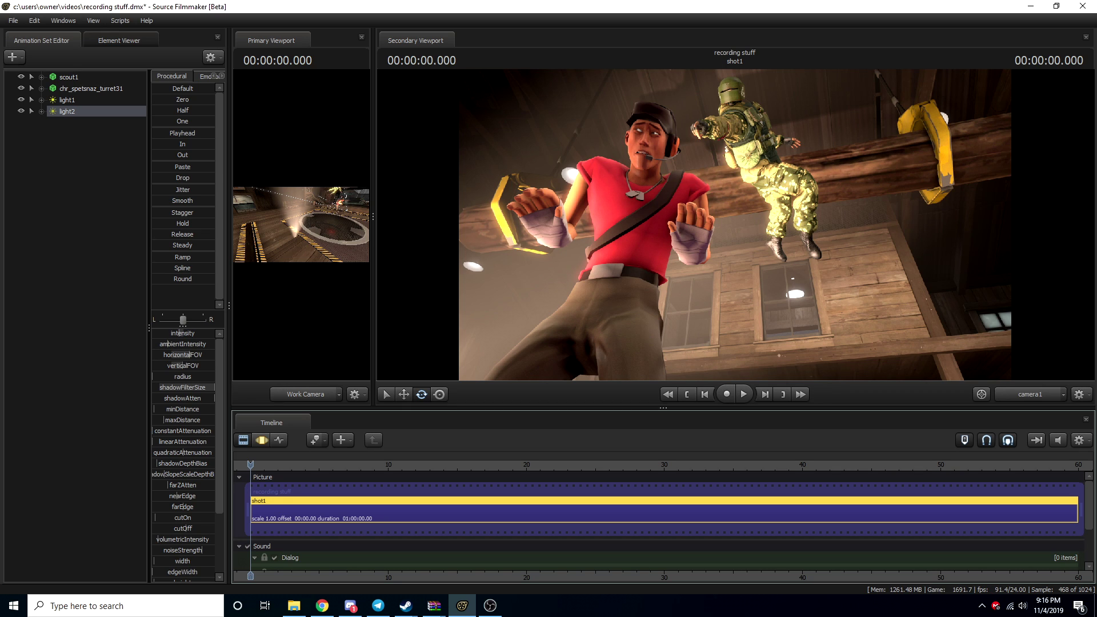
Step: Return to the Motion Editor, create an animation set for a new camera and copy camera1's view to the work camera
key(F3)
click(14, 57)
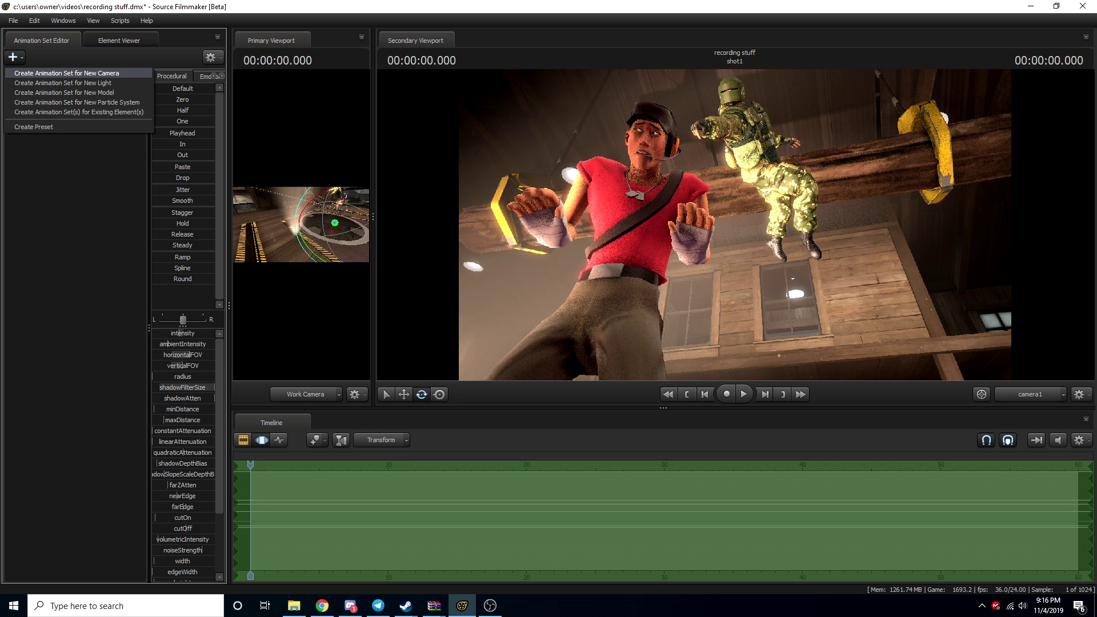
click(66, 73)
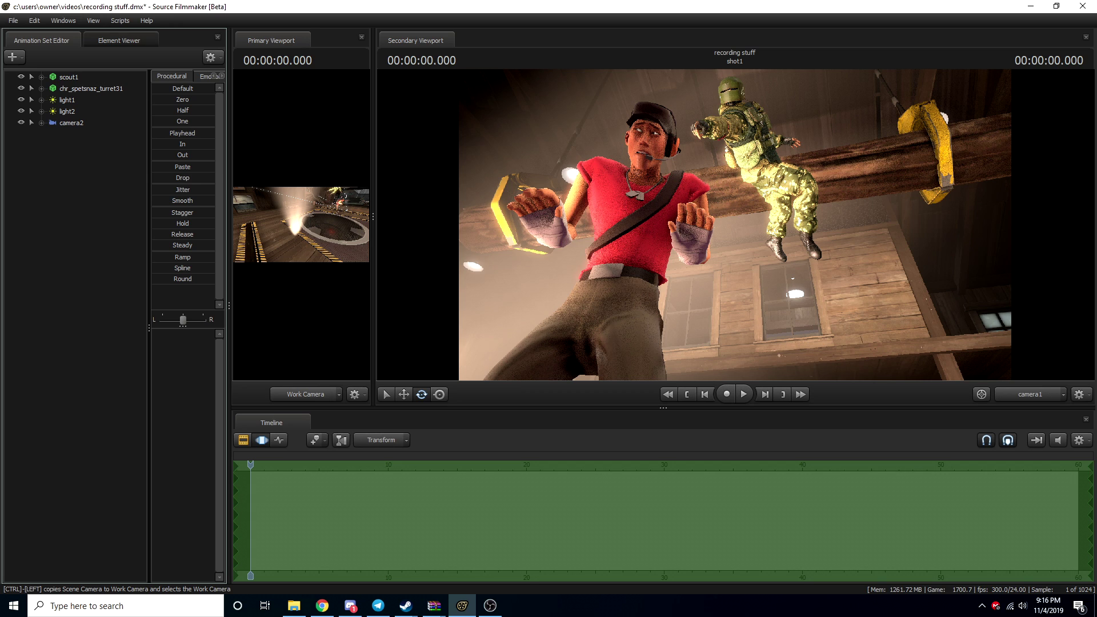
ctrl+click(1030, 394)
click(1030, 395)
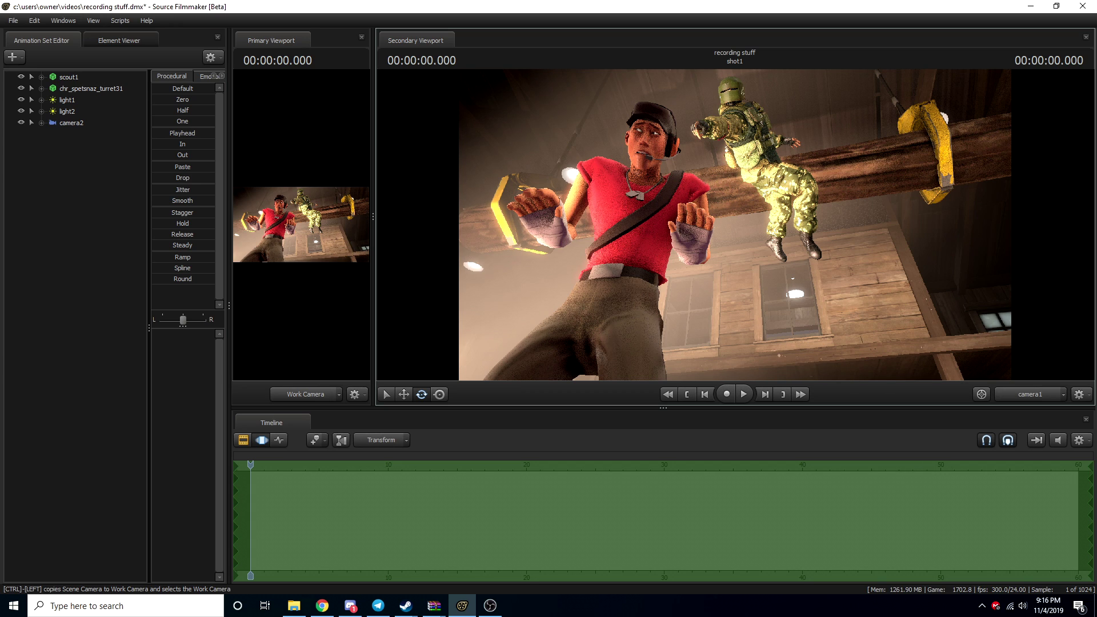
Step: Change the secondary viewport's scene camera to camera2
click(1078, 394)
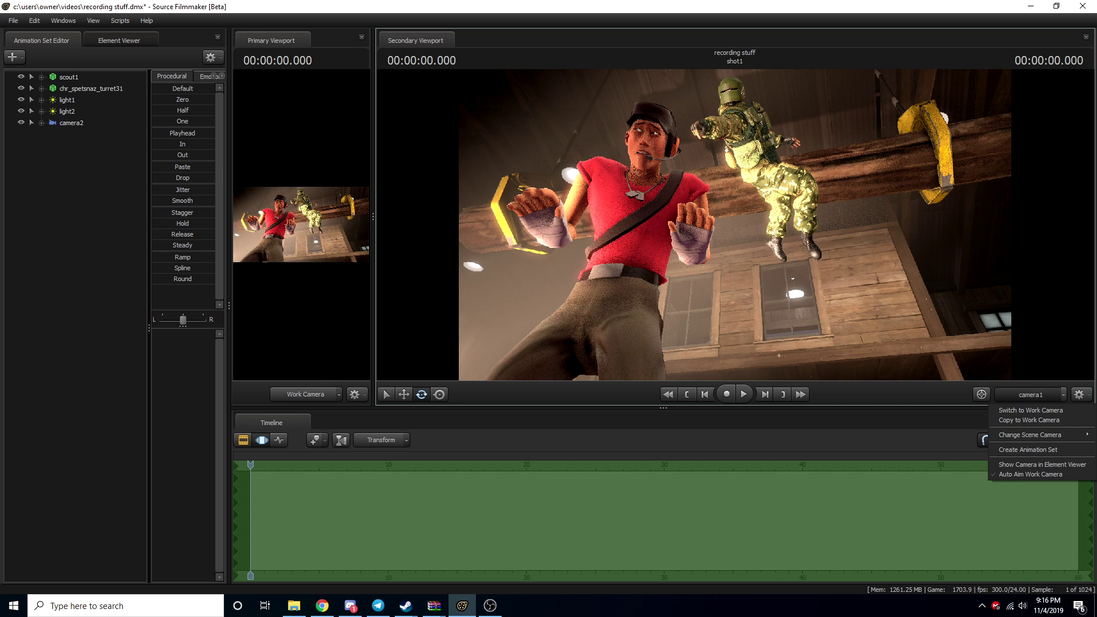
mouse_move(1029, 435)
click(956, 461)
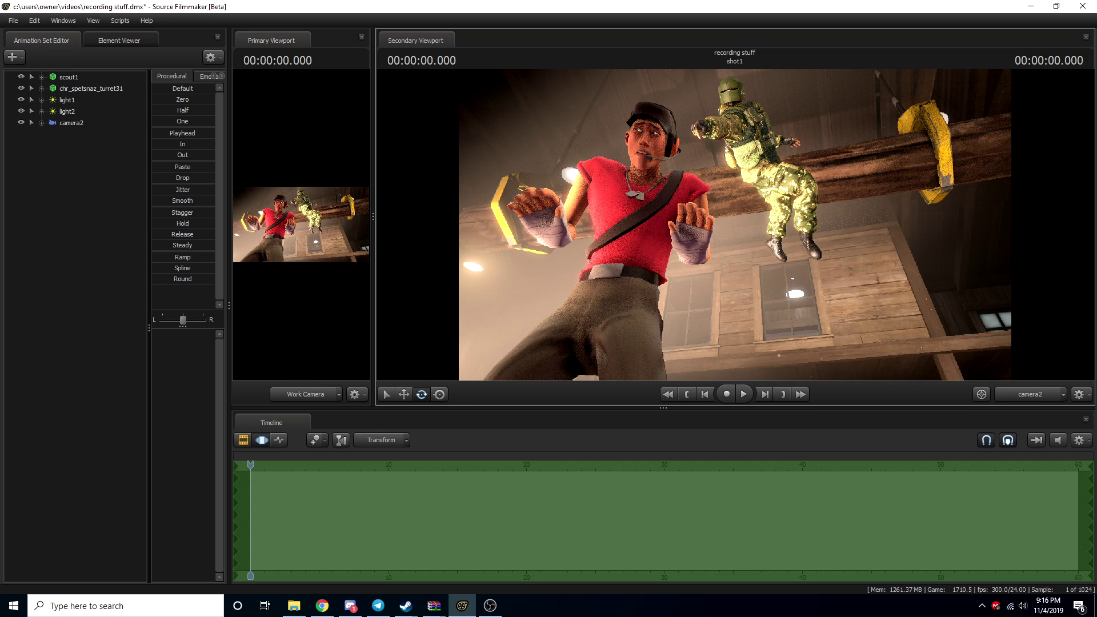
Step: Tune camera2's focal distance and tone map scale, raise its aperture and SSAO radius, and preview the shot in the Clip Editor
click(71, 123)
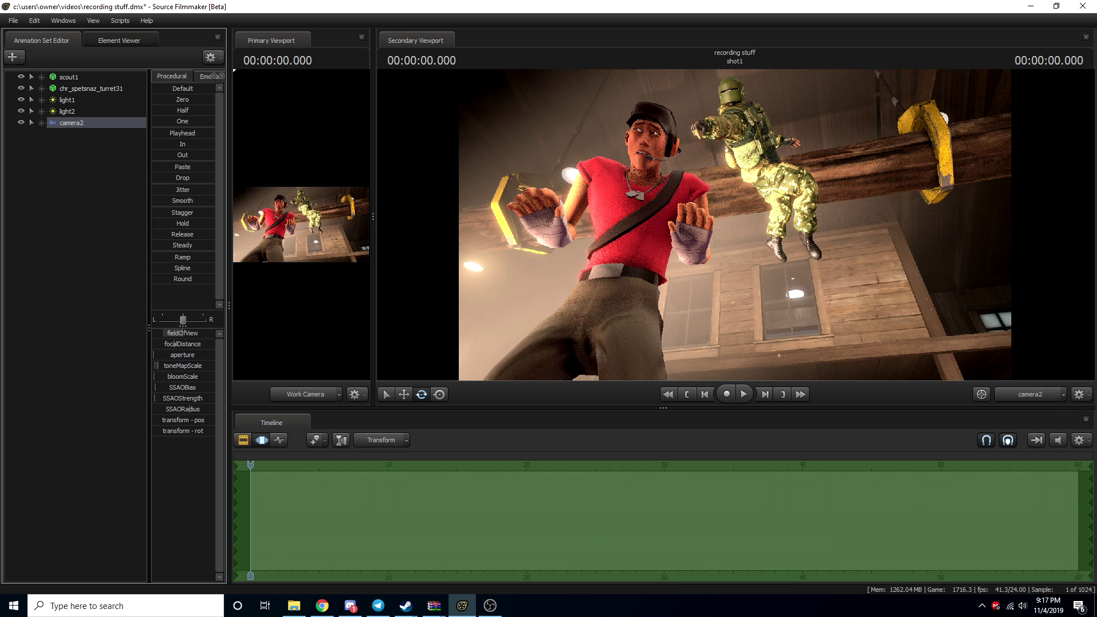
mouse_move(174, 344)
mouse_down()
mouse_move(184, 343)
mouse_move(172, 343)
mouse_up()
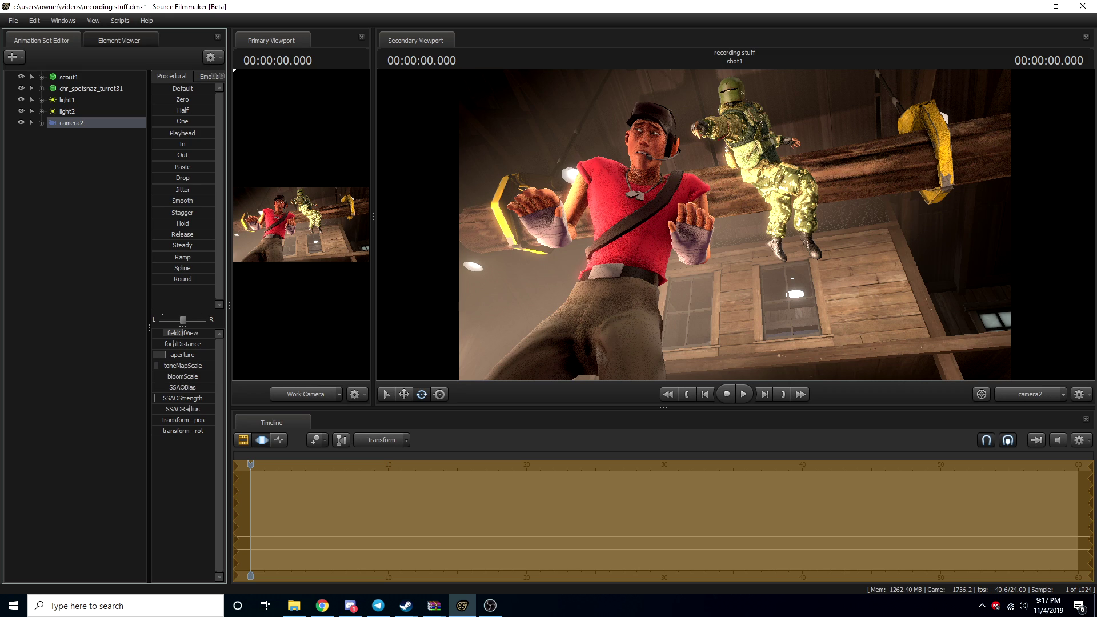
drag(166, 355, 170, 355)
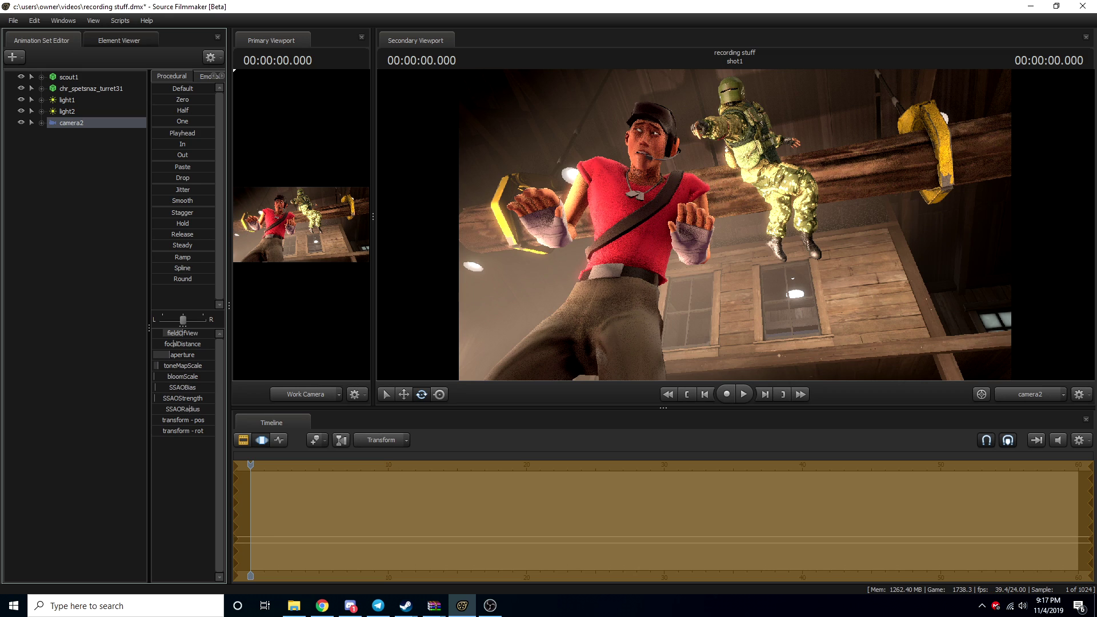
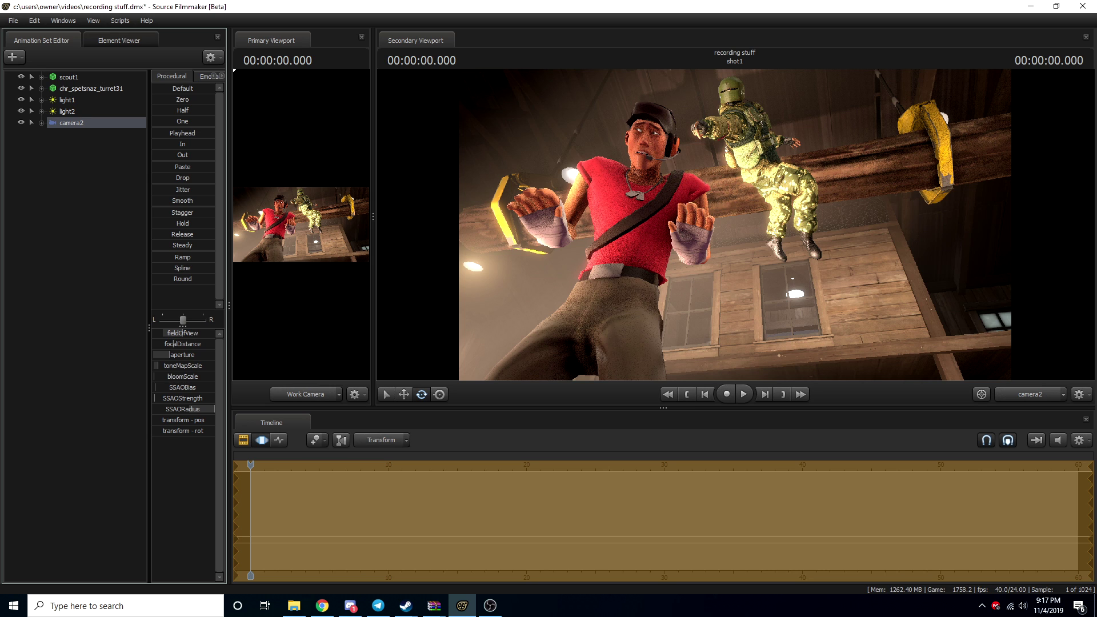
drag(158, 366, 153, 366)
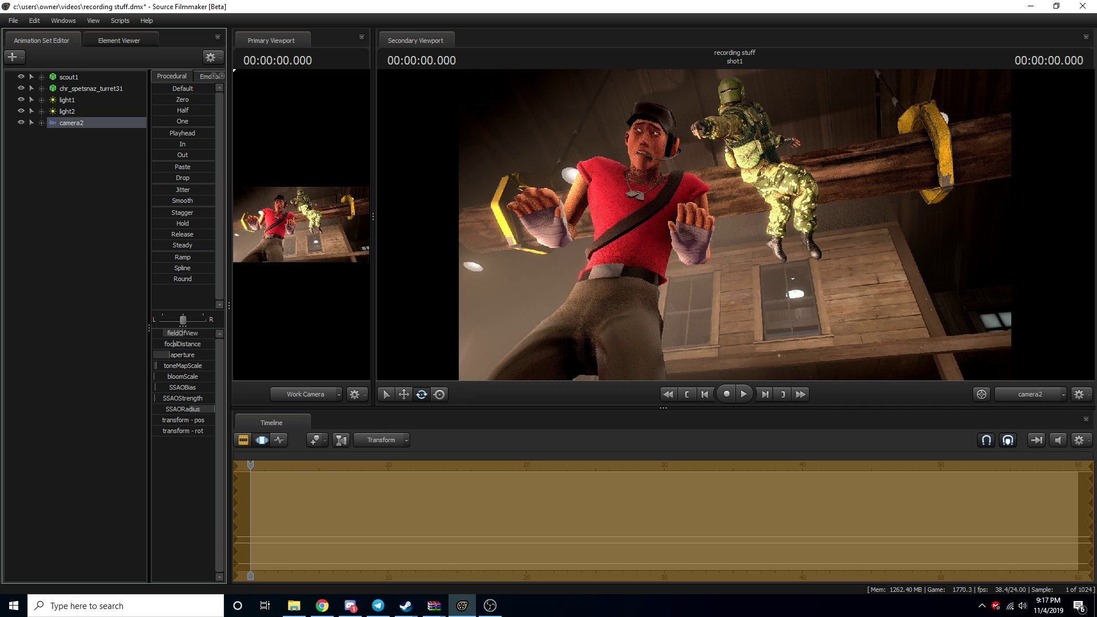
key(F2)
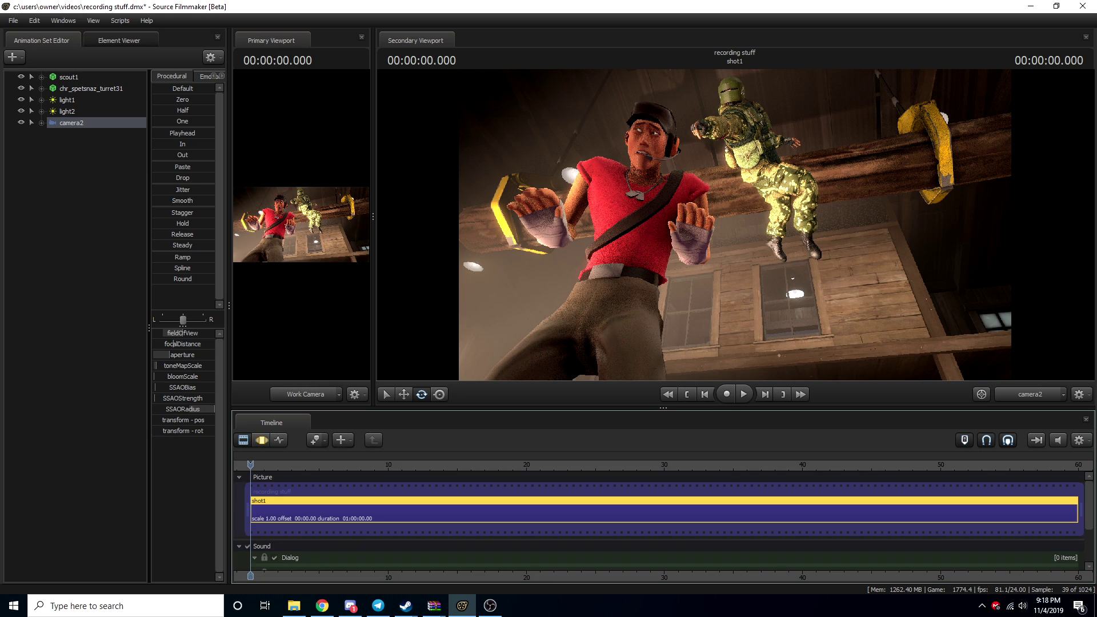